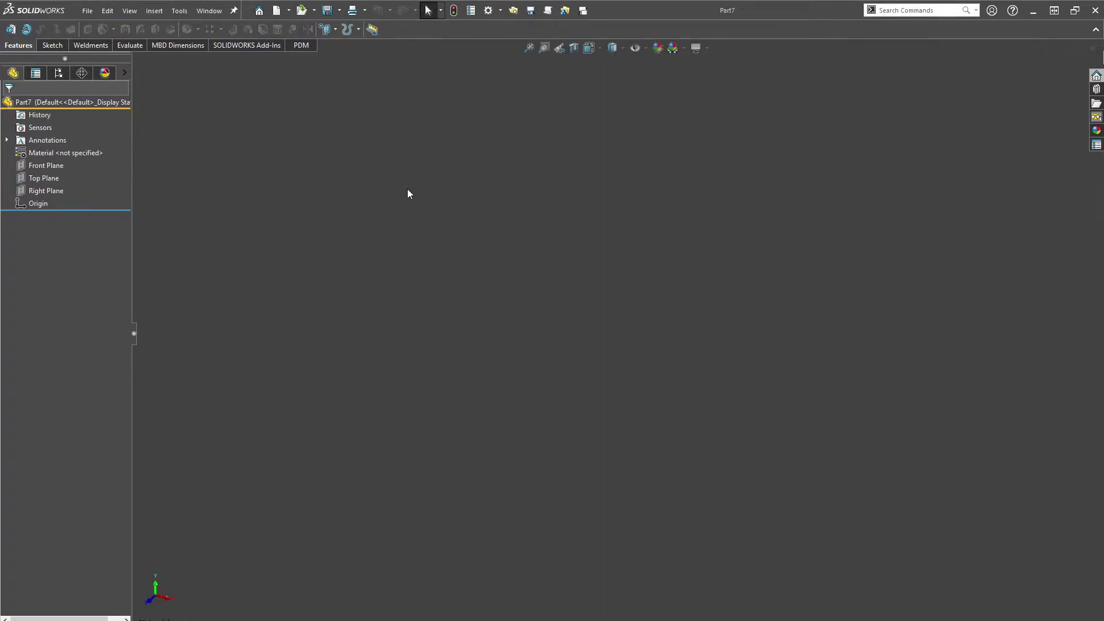
- Sketch a circle about 1.84 in in diameter on the Top Plane, centred on the origin
left_click(10, 29)
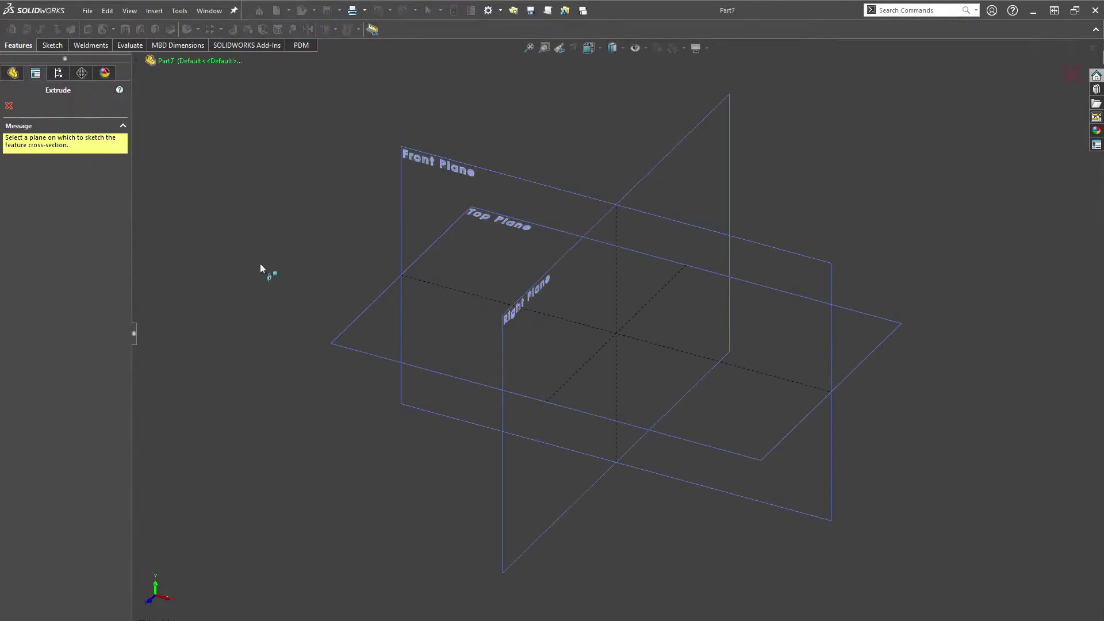
left_click(365, 317)
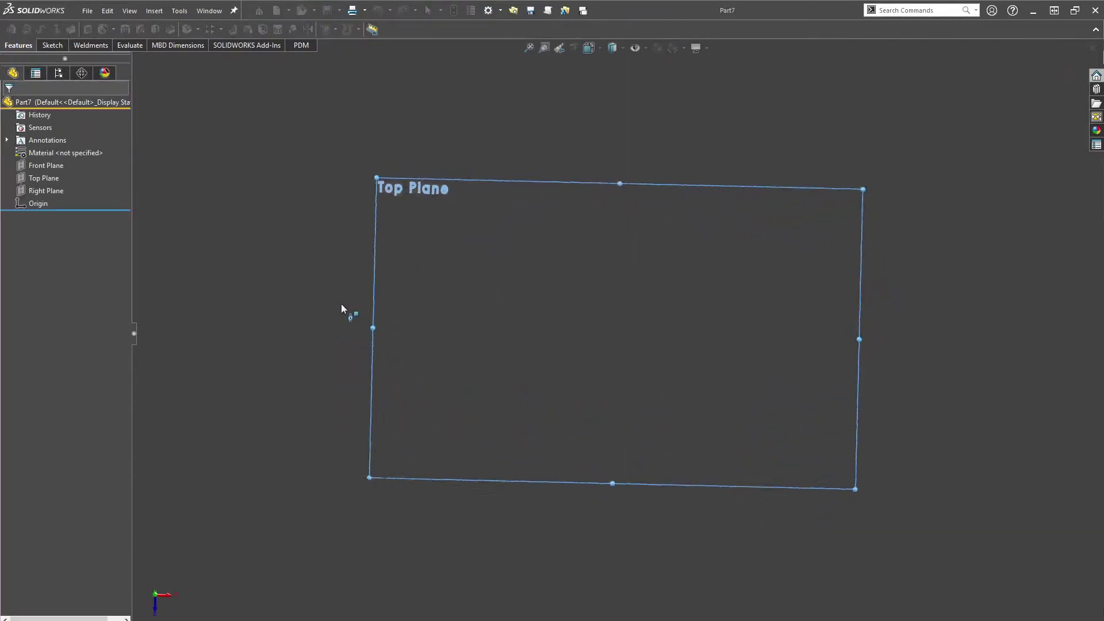
left_click(127, 29)
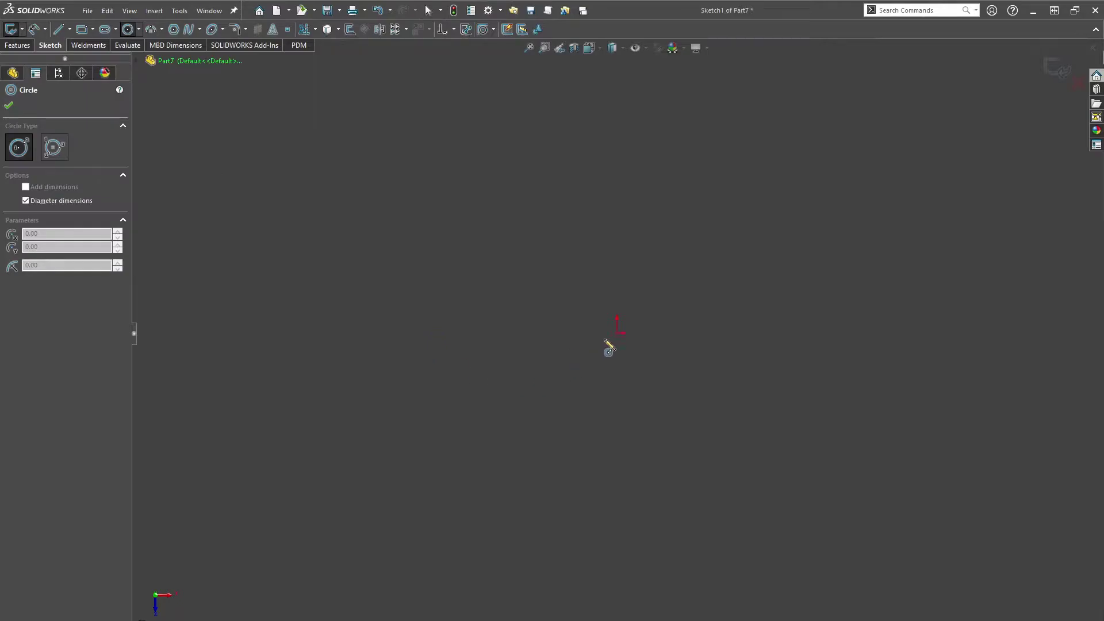
left_click(617, 333)
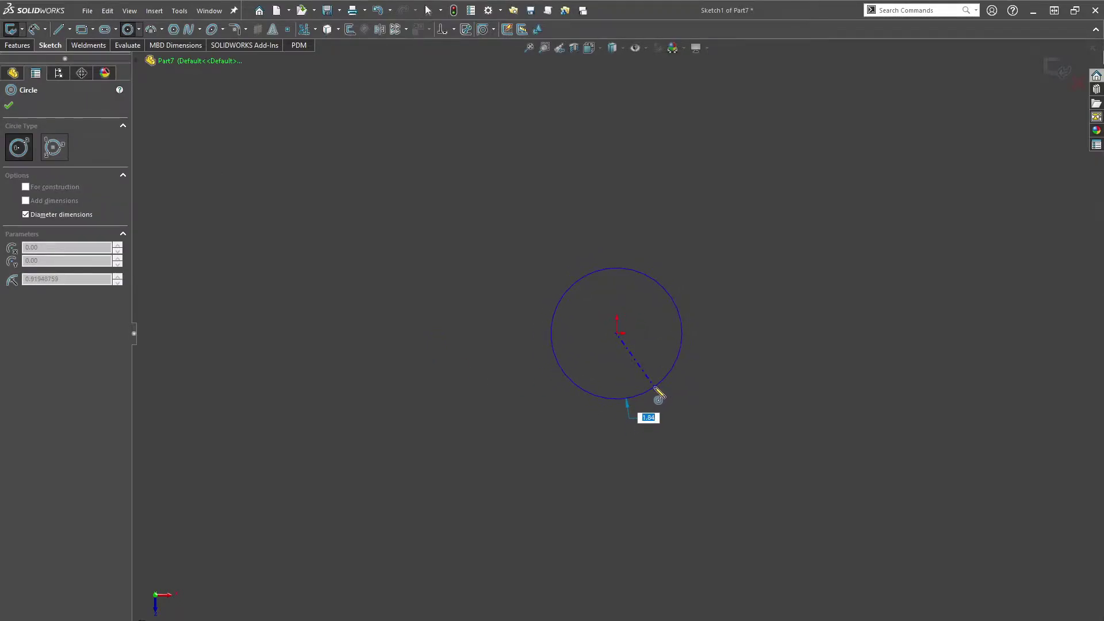
left_click(659, 394)
left_click(9, 105)
- Extrude the circle 0.5 in upward as a blind boss to form the base disc
left_click(13, 30)
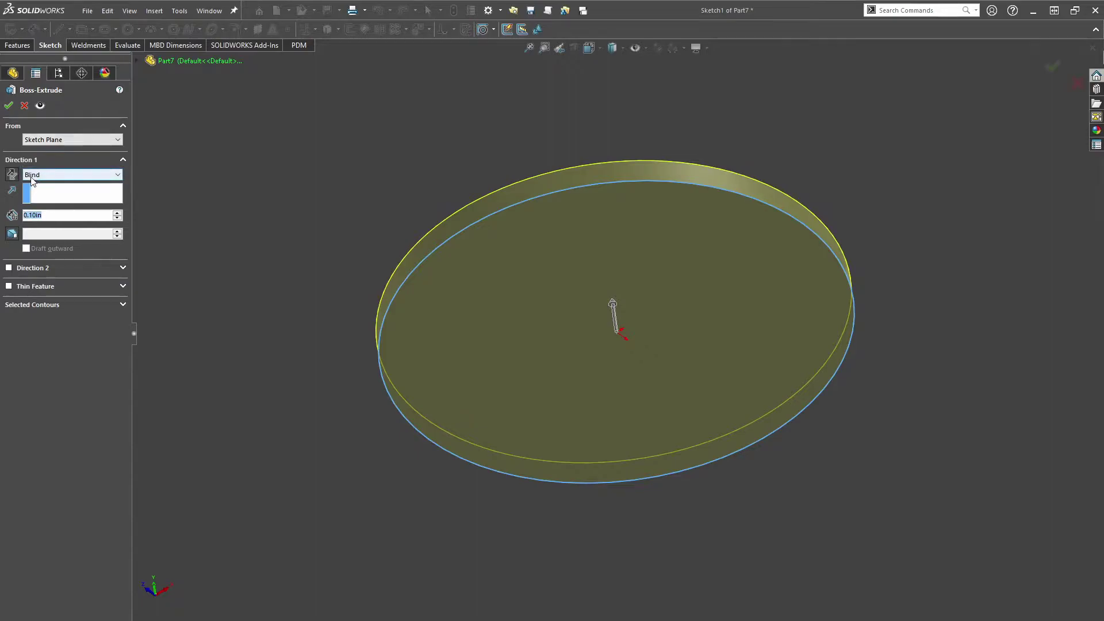
type("5")
key("Return")
left_click_drag(63, 215, 2, 210)
type("1")
key("Return")
key("Return")
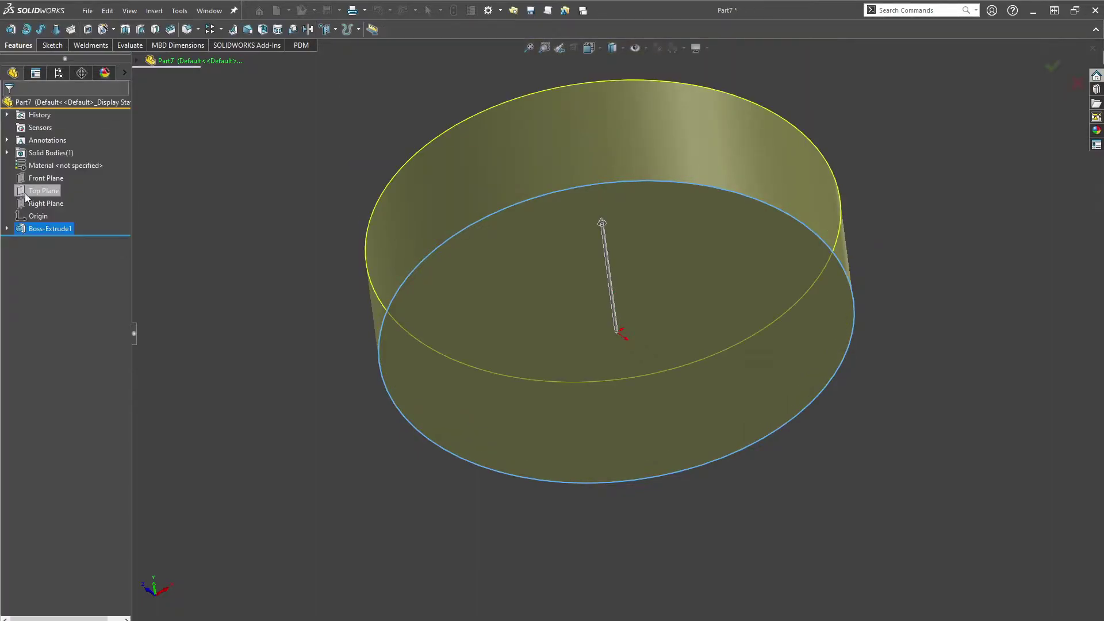
- Sketch a 1 in diameter circle on the base disc's top face, centred on the origin
scroll(575, 198, "up", 5)
middle_click_drag(663, 204, 650, 382)
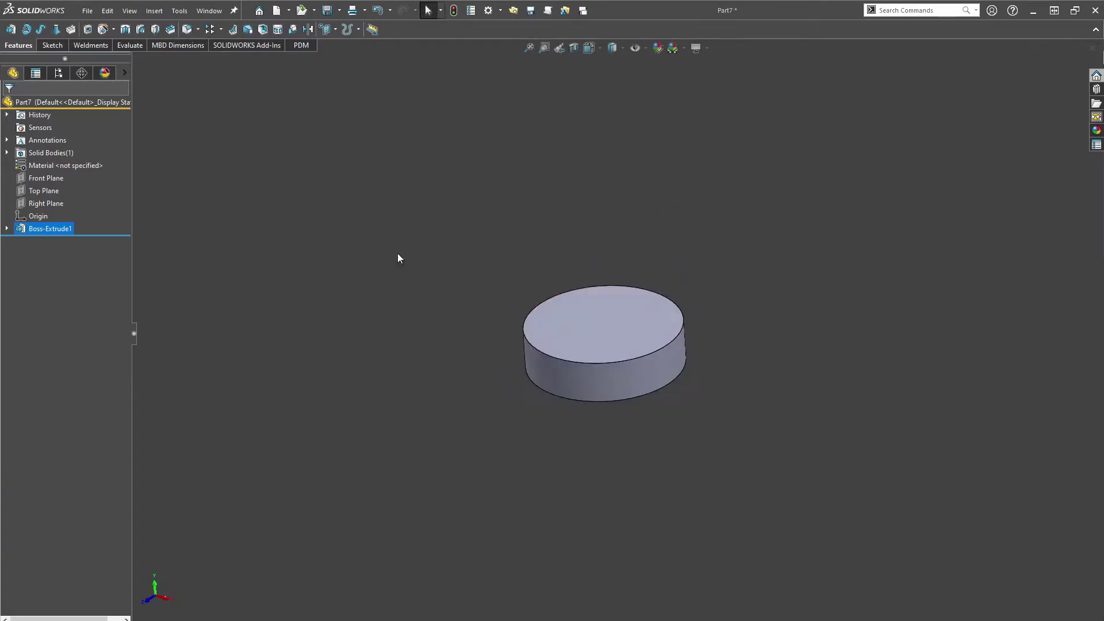
left_click(10, 28)
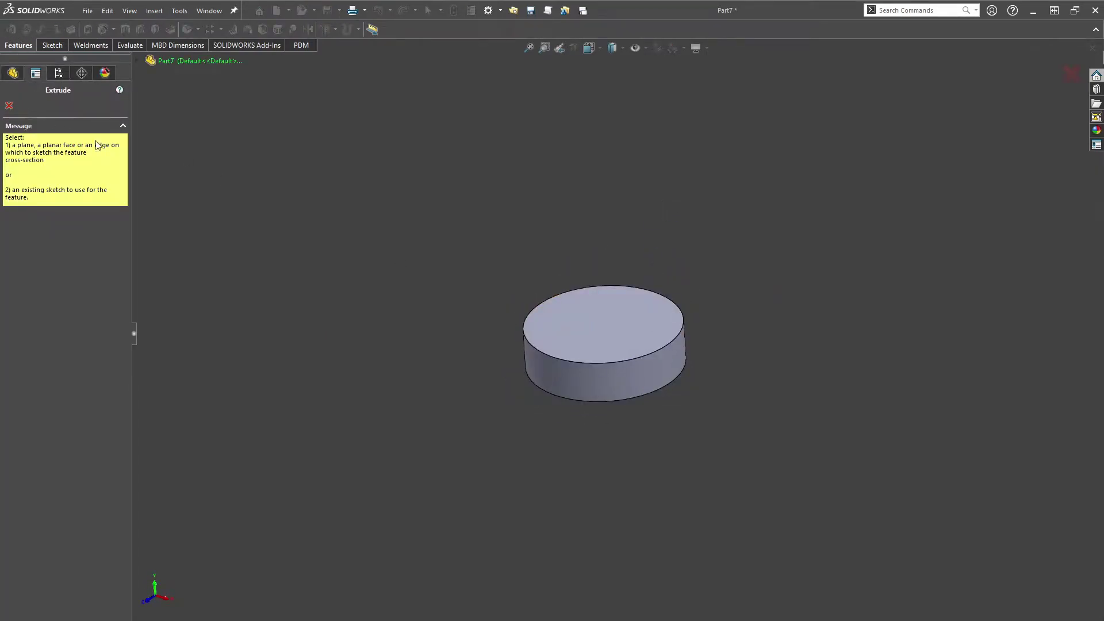
left_click(556, 327)
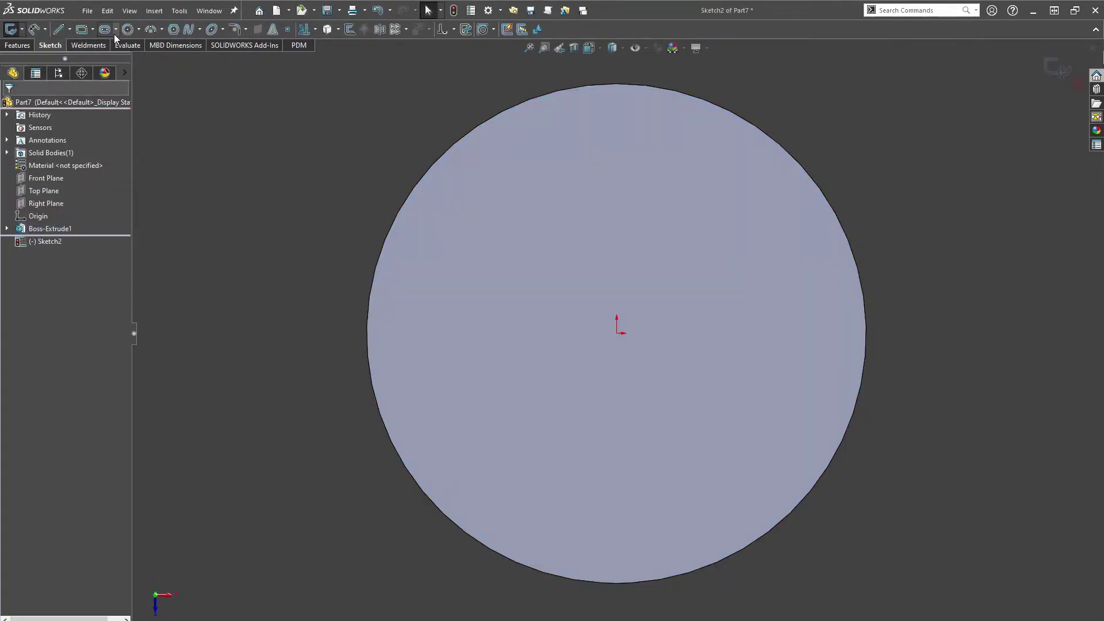
left_click(127, 28)
left_click(618, 333)
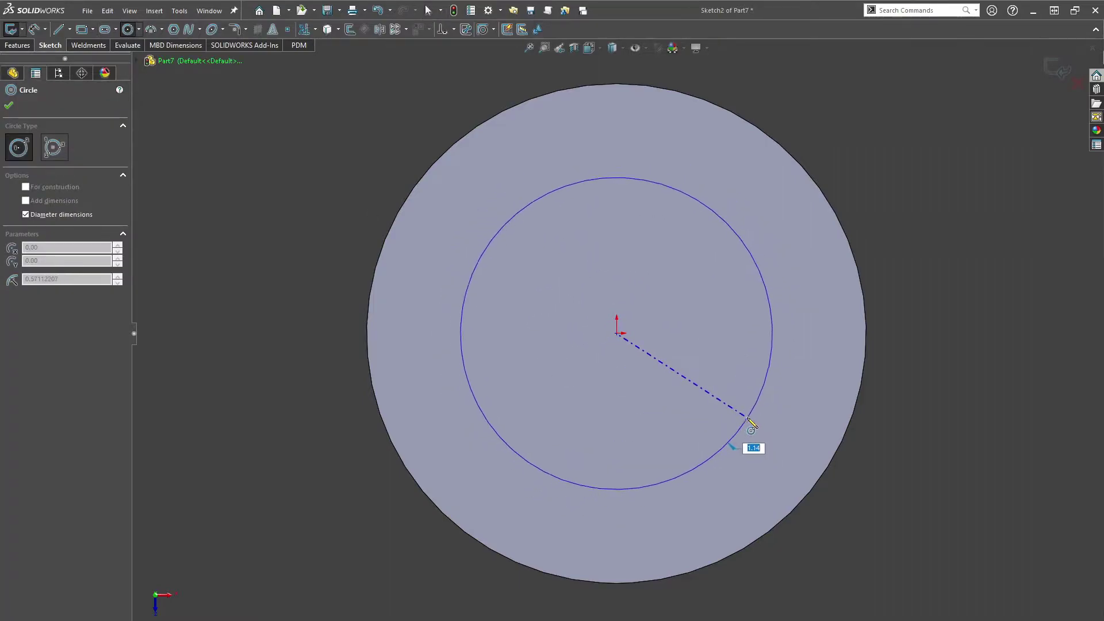
type("1")
key("Return")
key("z")
middle_click_drag(716, 465, 693, 274)
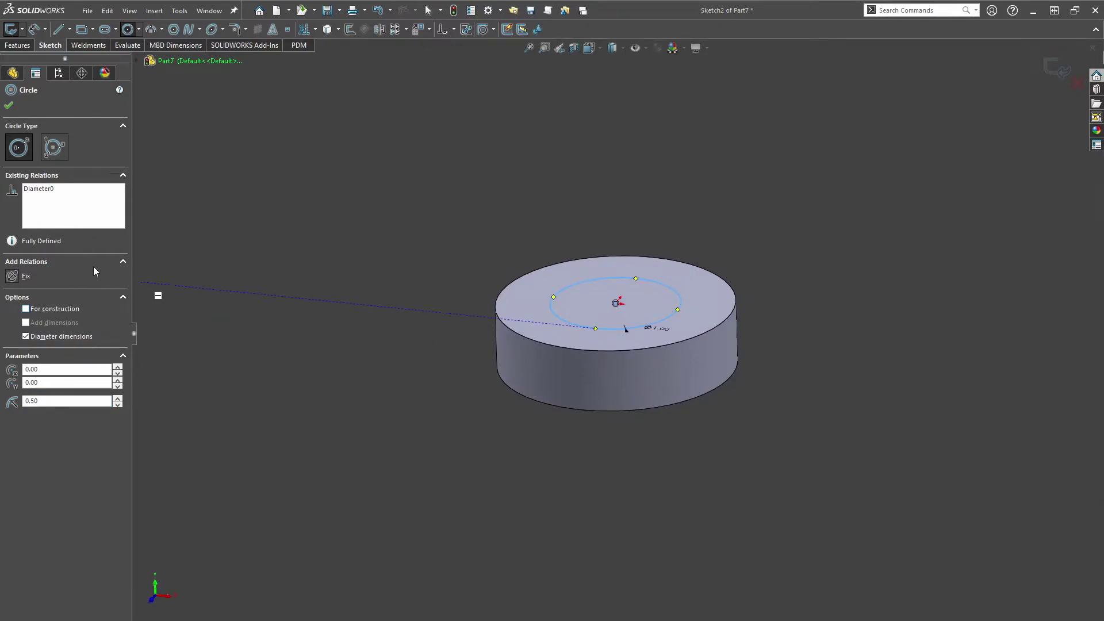
- Extrude the 1 in circle 2 in upward, merged with the base disc, to form the column
left_click(10, 30)
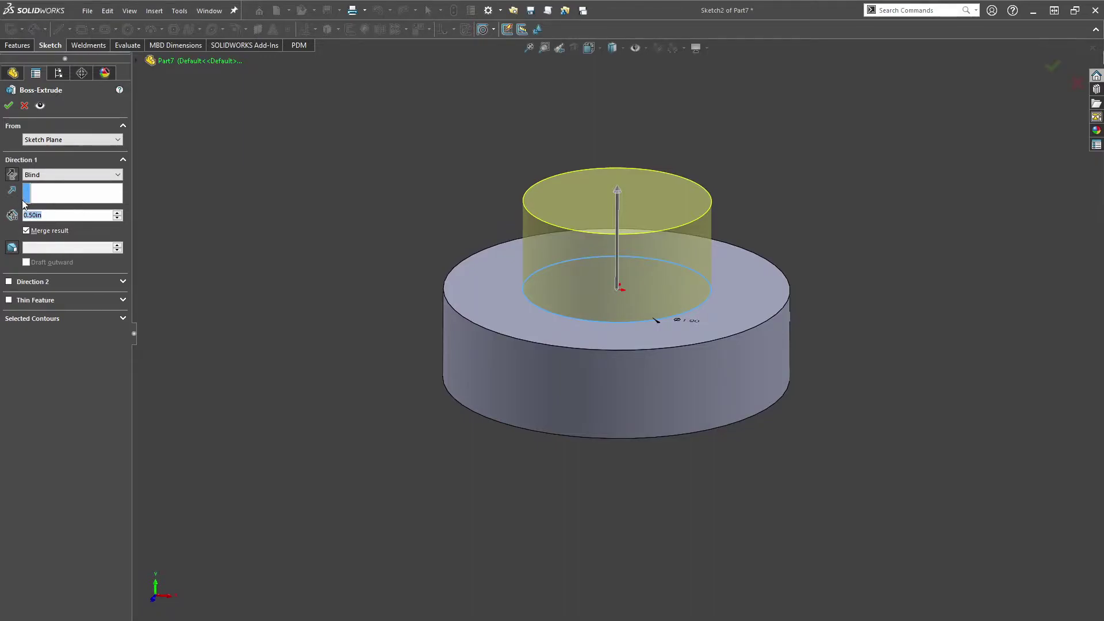
type("2")
key("Return")
scroll(653, 140, "up", 6)
scroll(653, 140, "down", 3)
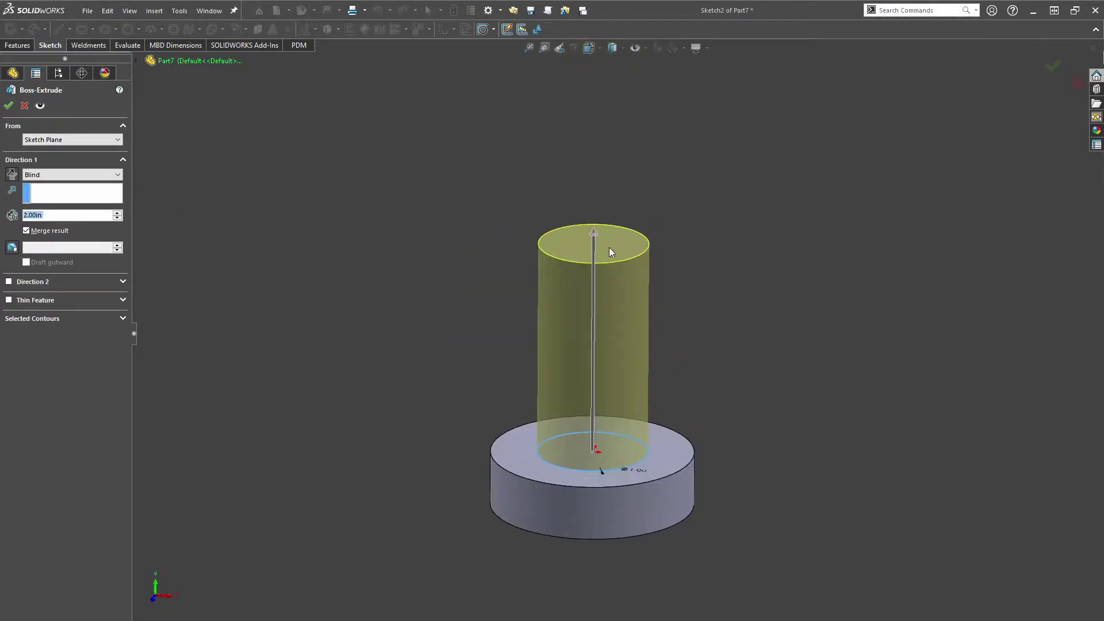
left_click(8, 105)
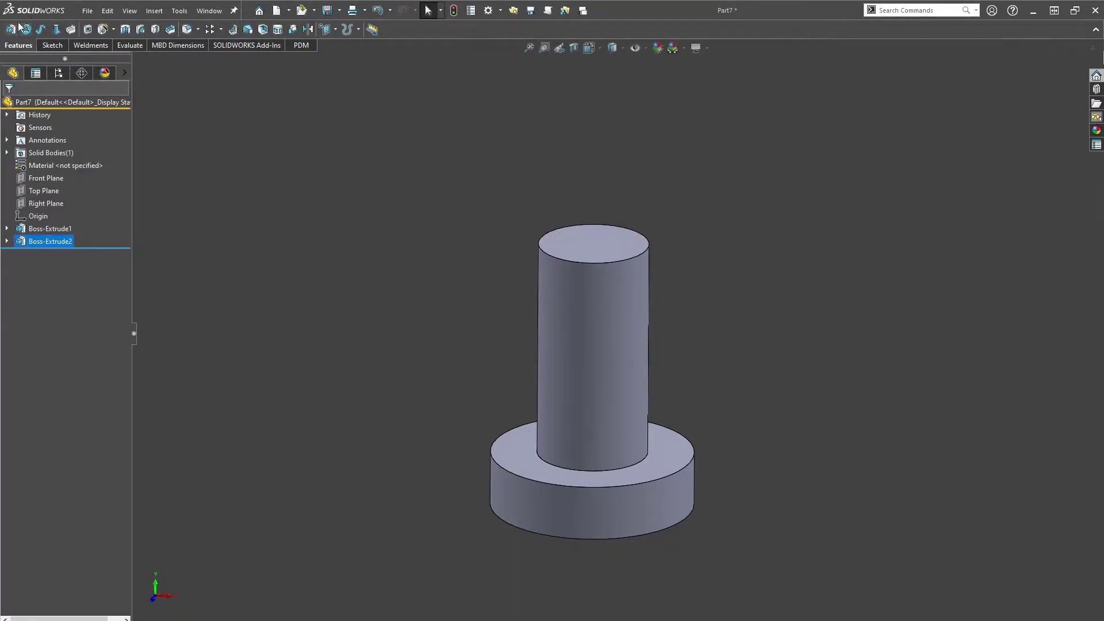
- Sketch a 1.5 in diameter circle on the column's top face, centred on the origin
left_click(11, 29)
left_click(598, 237)
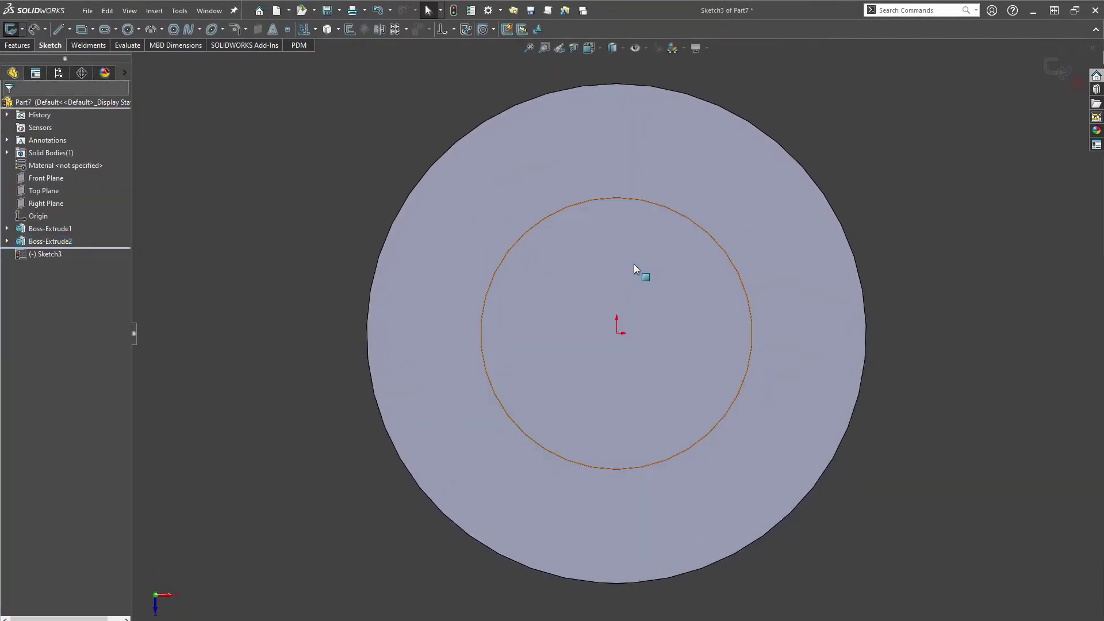
left_click(127, 29)
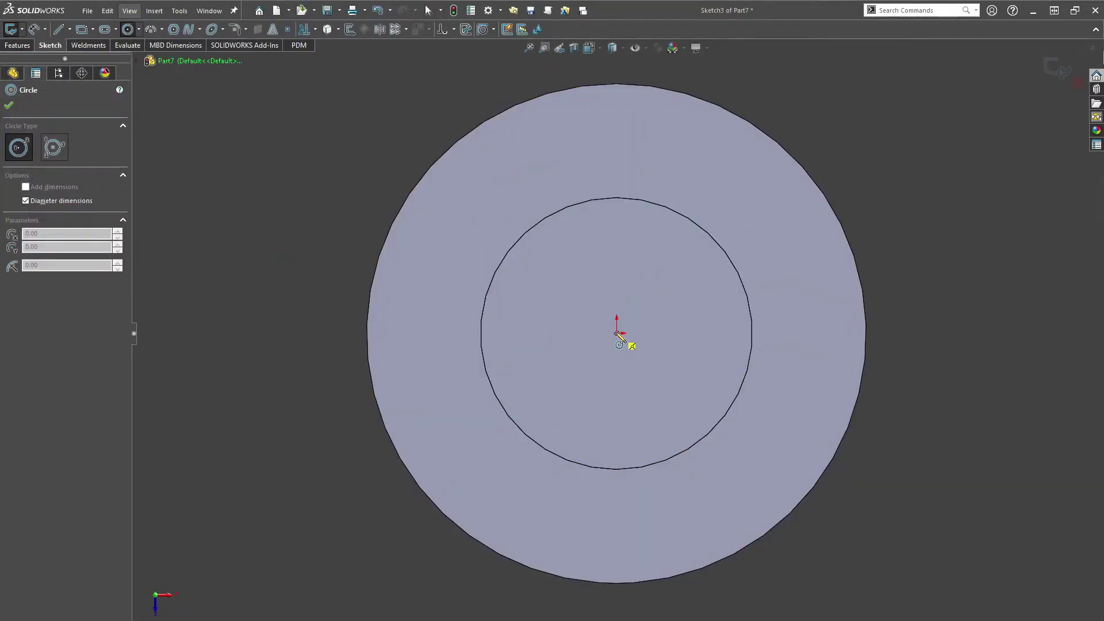
left_click(618, 332)
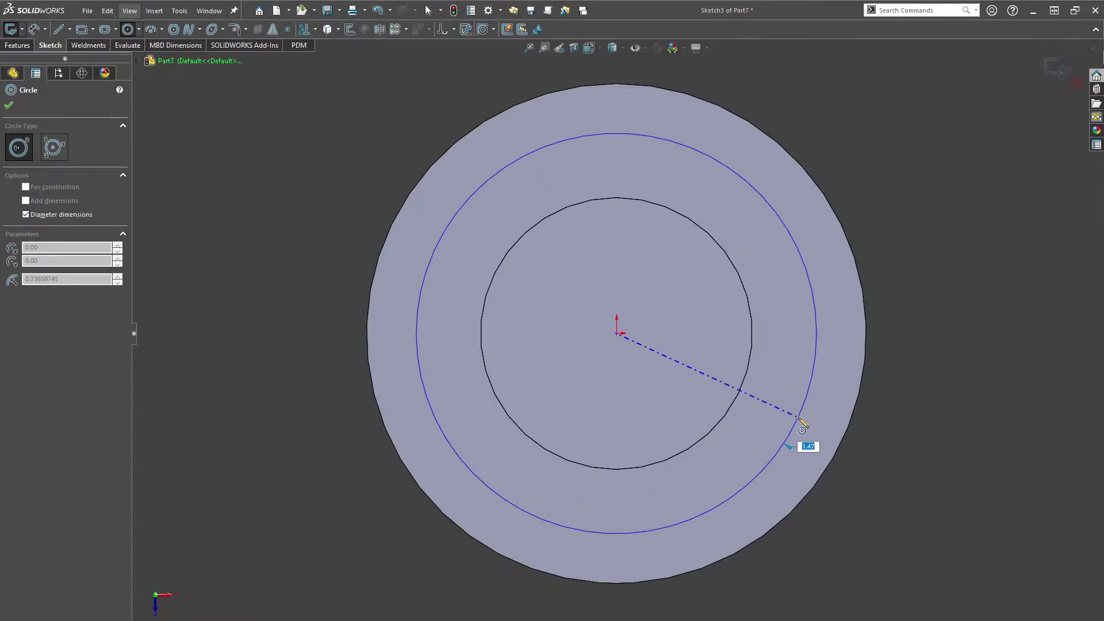
left_click(800, 420)
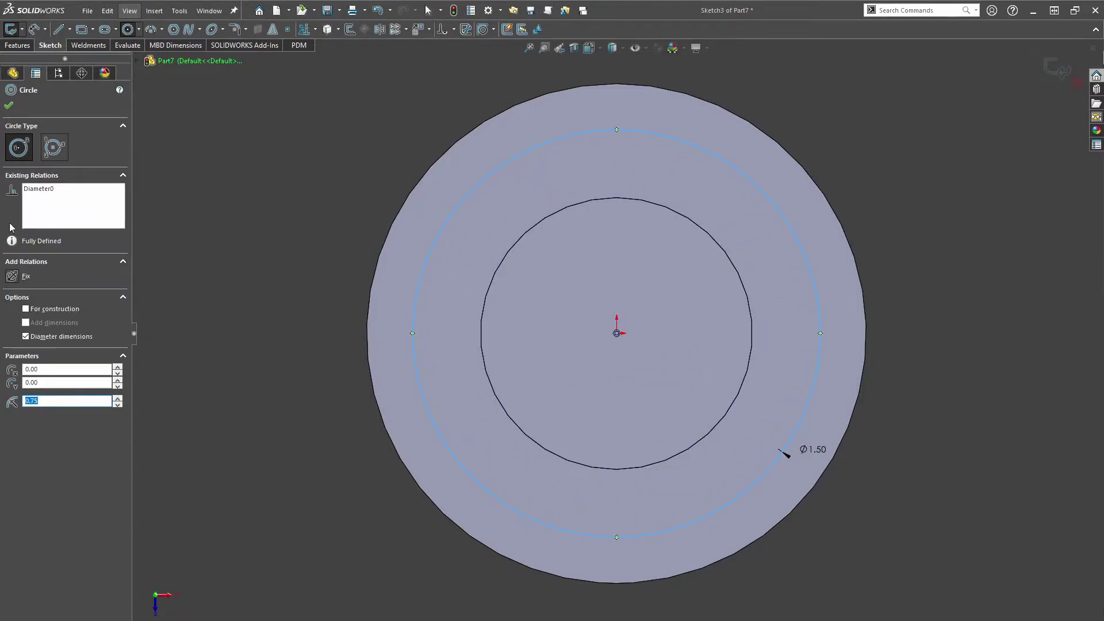
left_click(9, 105)
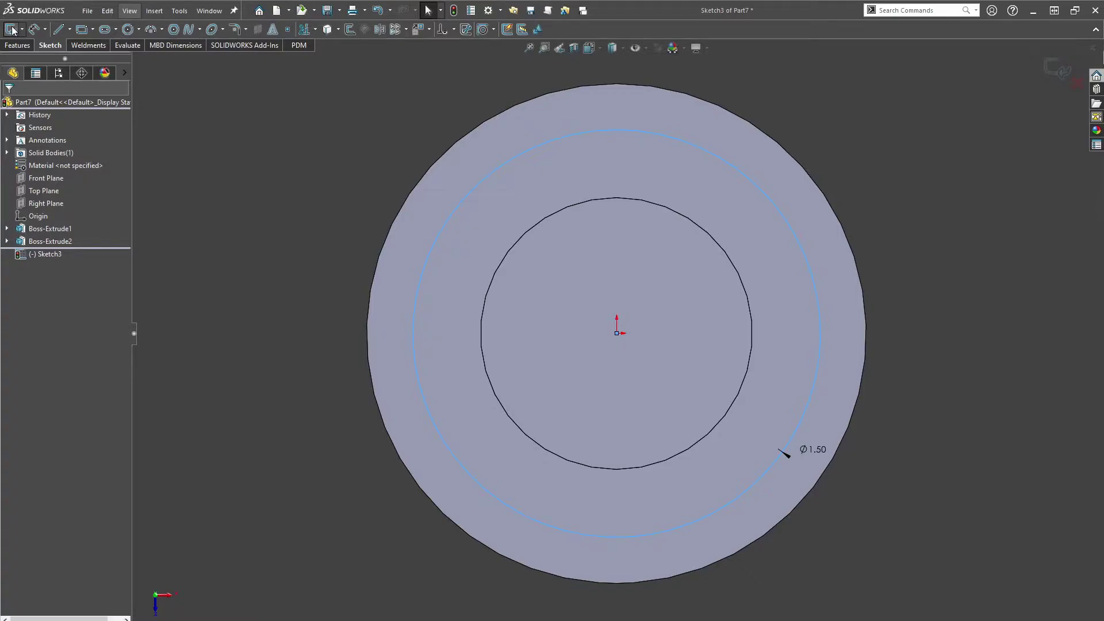
- Extrude the 1.5 in circle 1 in upward, merged with the column, to form the head
key("e")
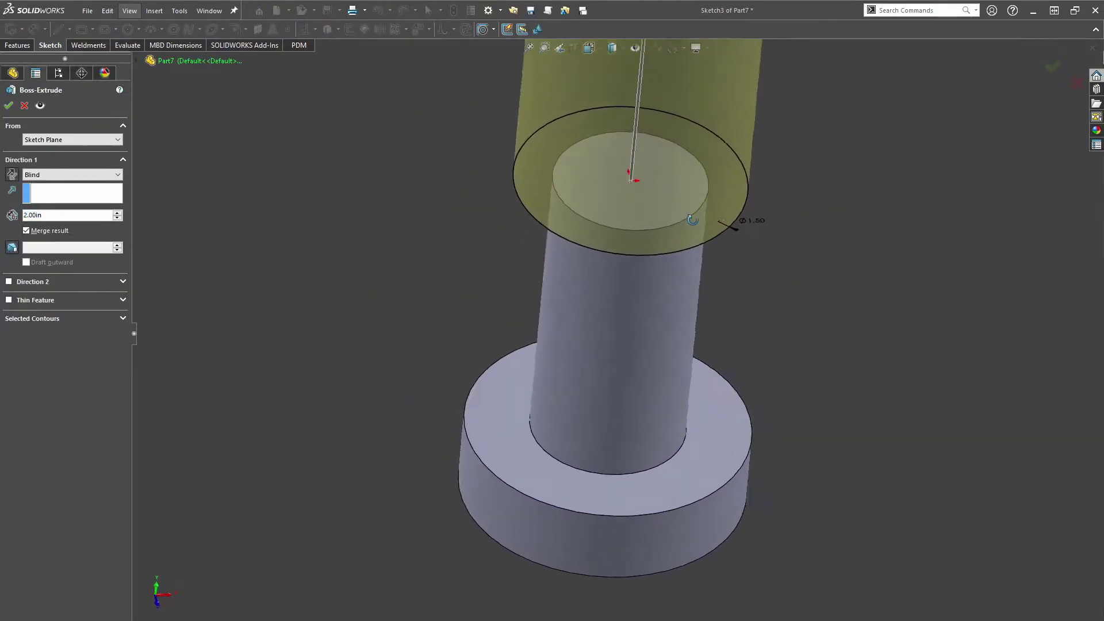
left_click(101, 215)
type("0.5")
key("Return")
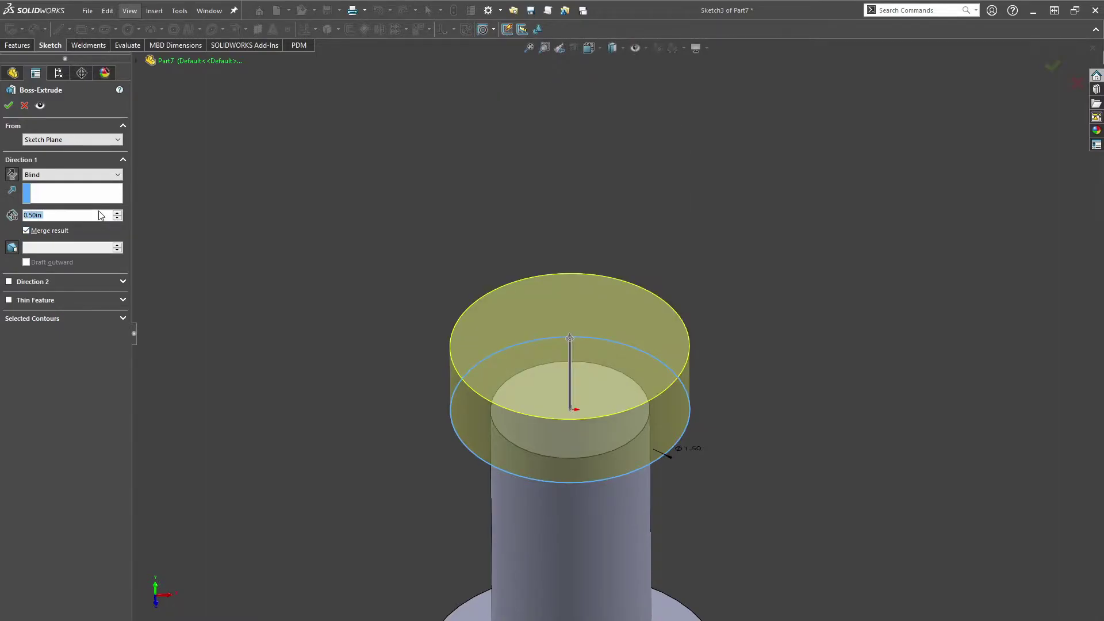
type("1")
key("Return")
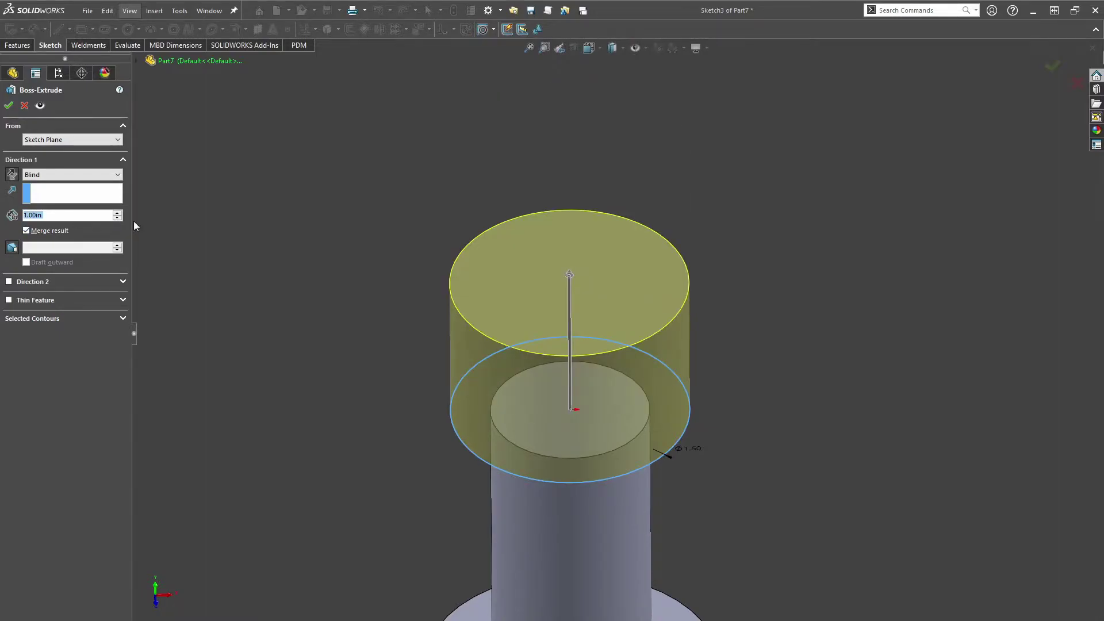
left_click(8, 105)
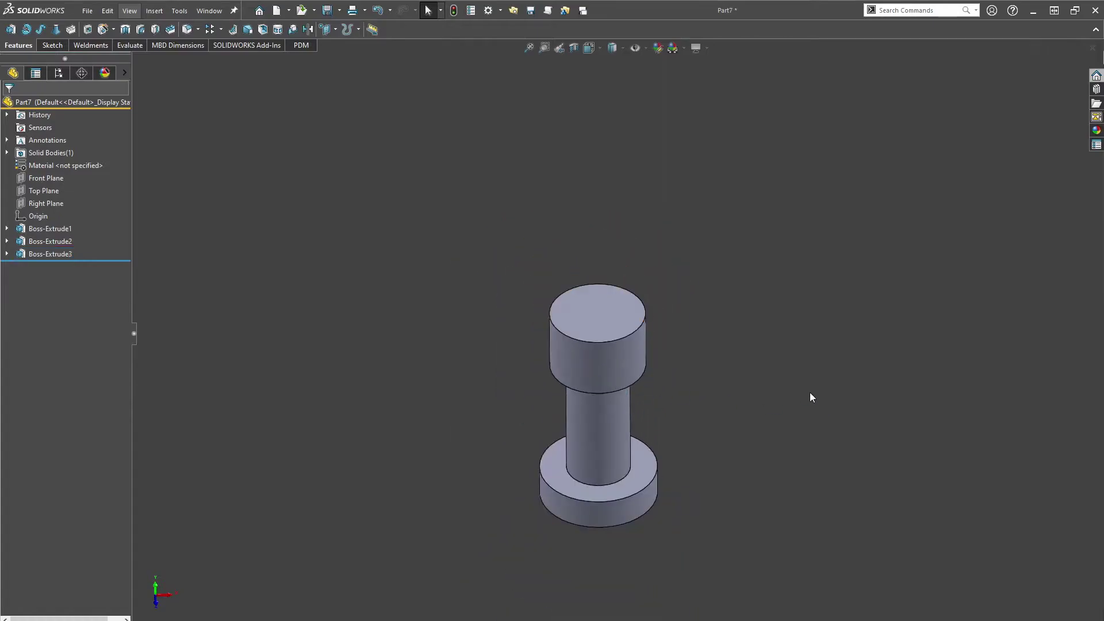
- Start a symmetric fillet on the head's top circular edge with a 0.5 in radius
middle_click_drag(647, 412, 601, 361)
scroll(611, 489, "down", 6)
middle_click_drag(609, 510, 602, 484)
scroll(625, 305, "up", 6)
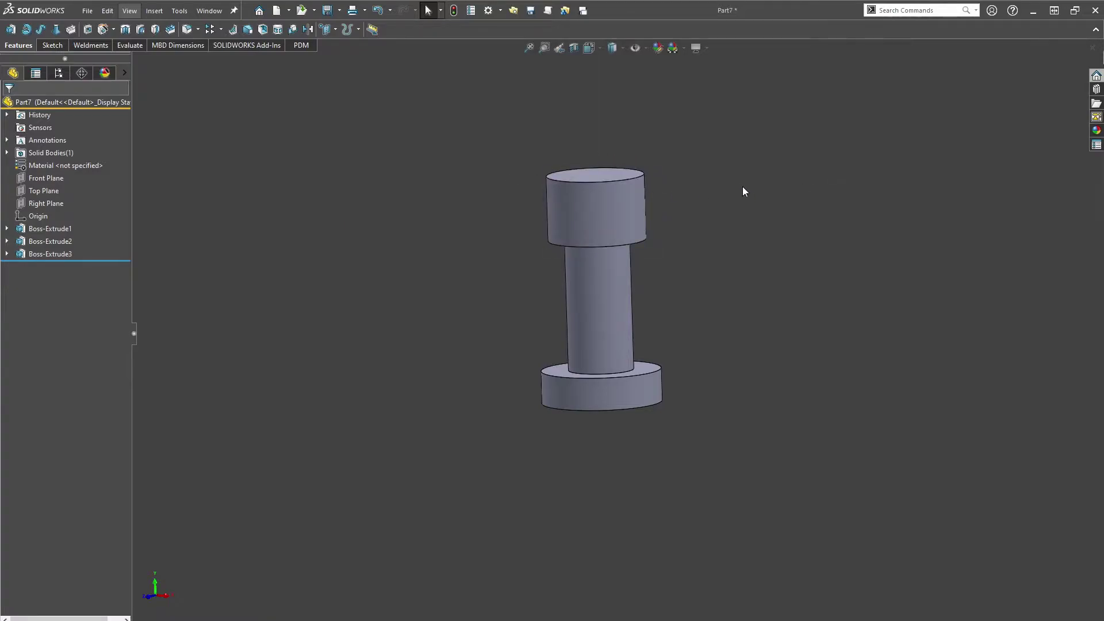
scroll(715, 187, "down", 2)
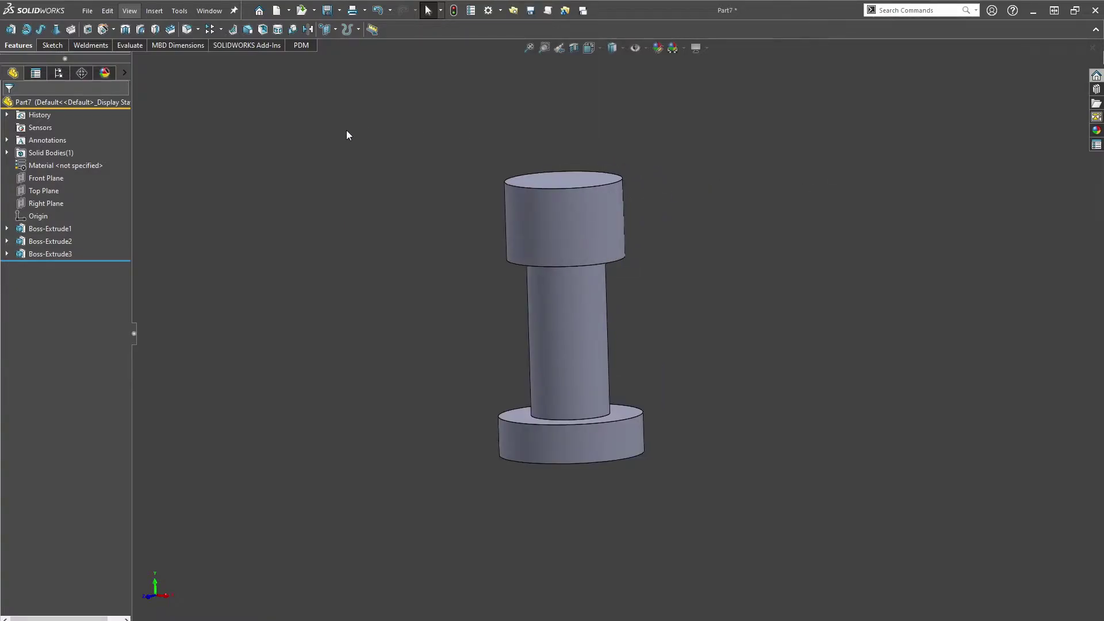
left_click(187, 29)
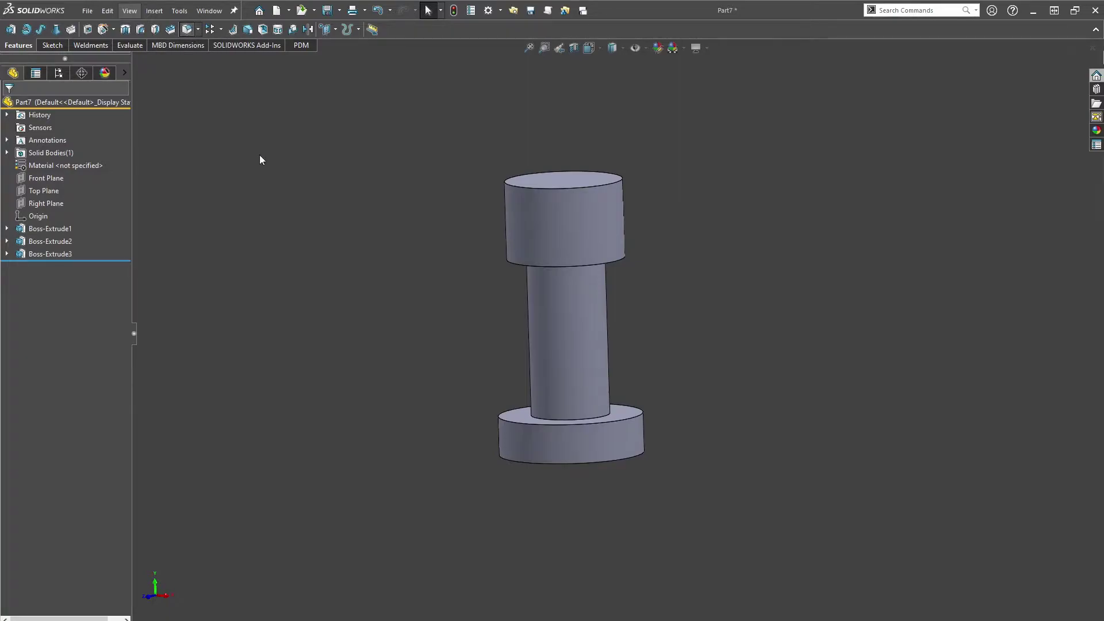
left_click(549, 185)
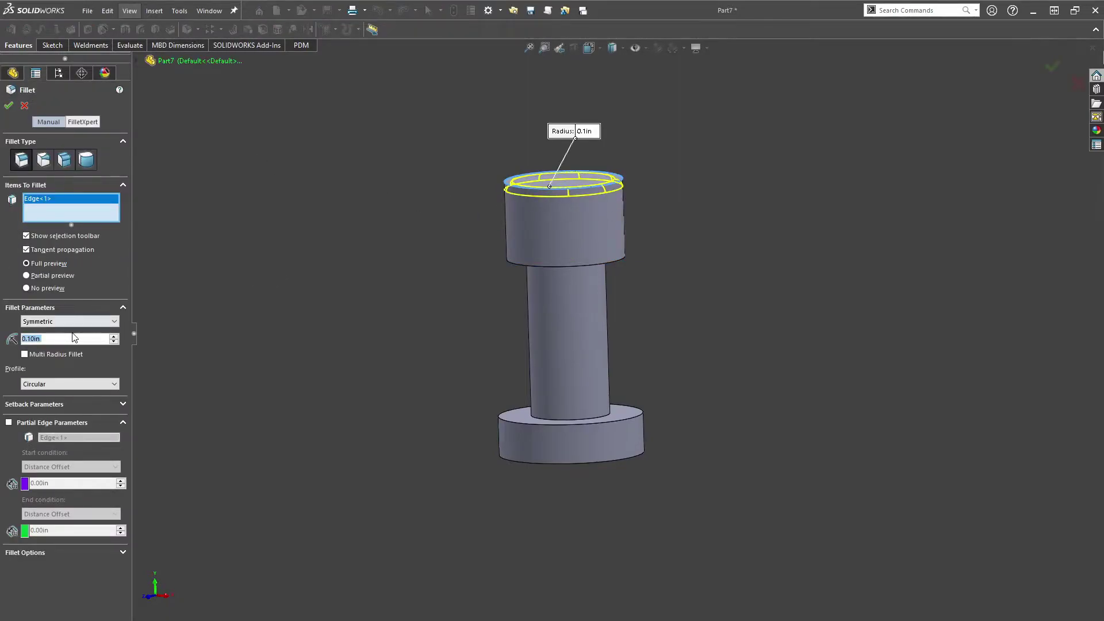
left_click(113, 336)
left_click(113, 336)
left_click(114, 337)
left_click(113, 337)
left_click(113, 336)
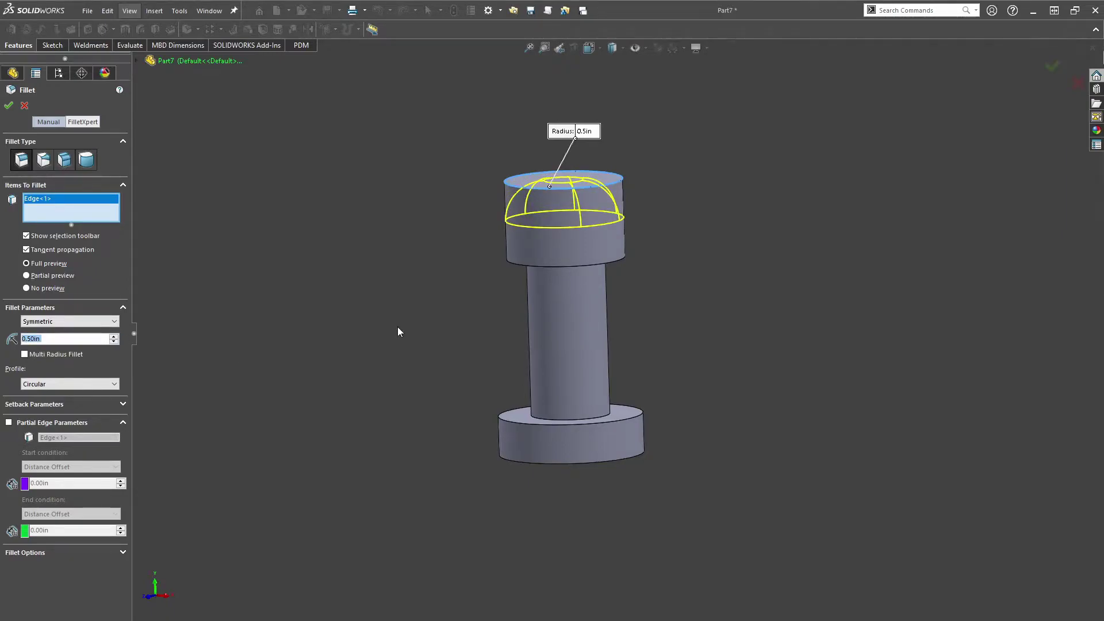
- Set the top edge fillet's radius to 0.625 in and apply it to dome the head
scroll(575, 287, "down", 4)
middle_click_drag(592, 345, 564, 382)
double_click(34, 338)
type("0.625")
key("Return")
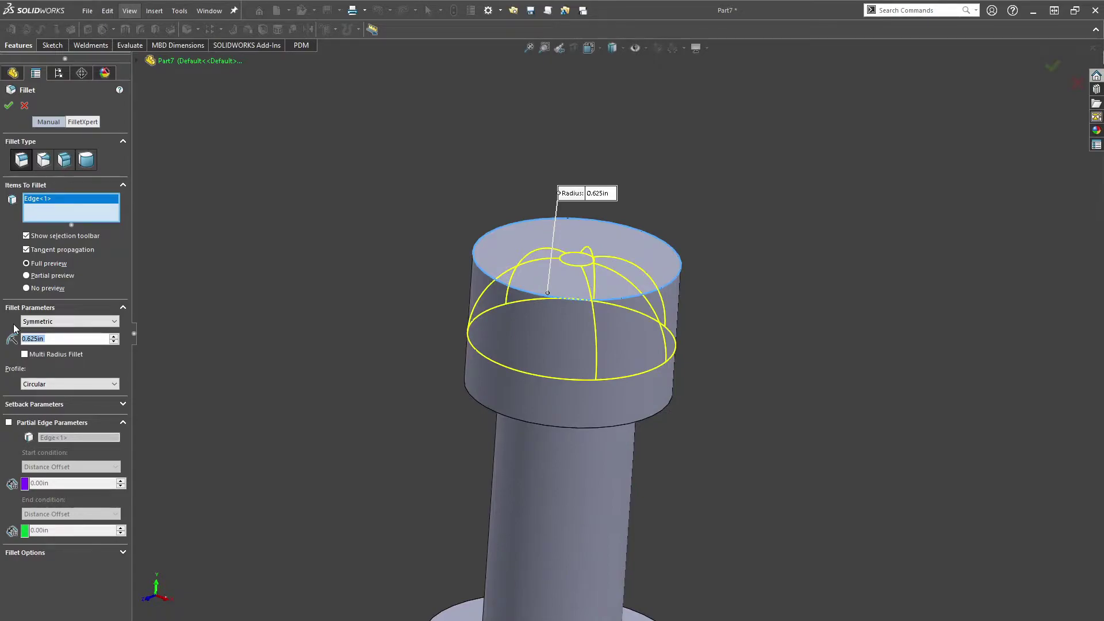
key("Return")
left_click(336, 246)
- Start a symmetric fillet on the circular edge where the column meets the head's underside
scroll(627, 332, "up", 5)
middle_click_drag(591, 444, 347, 399)
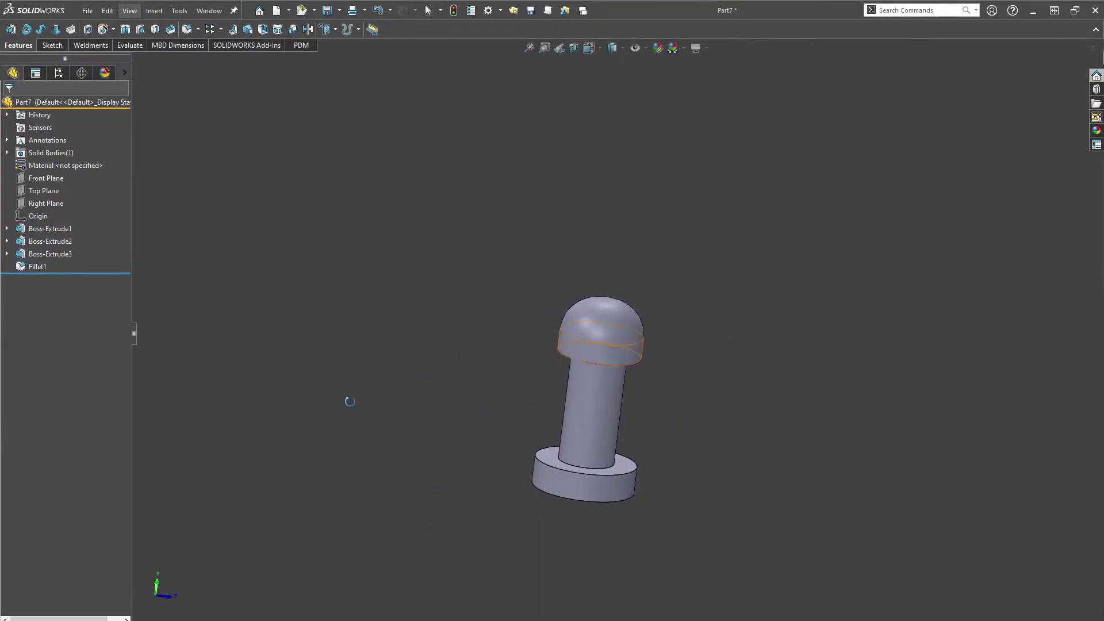
middle_click_drag(228, 77, 418, 262)
left_click_drag(418, 263, 409, 286)
key("Escape")
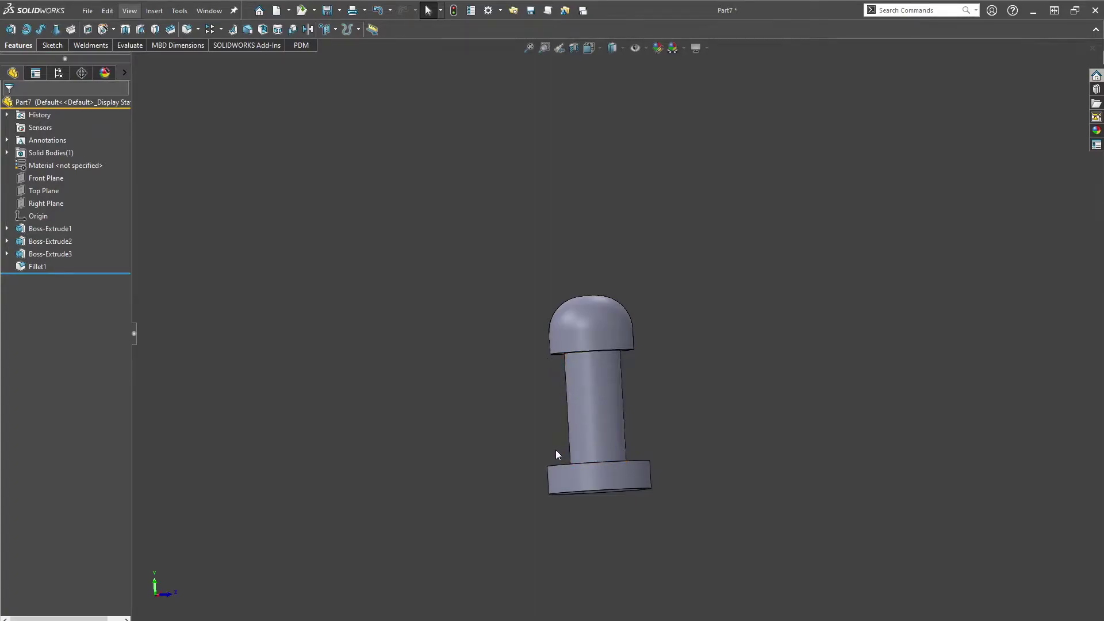
scroll(615, 409, "down", 2)
middle_click_drag(614, 405, 611, 375)
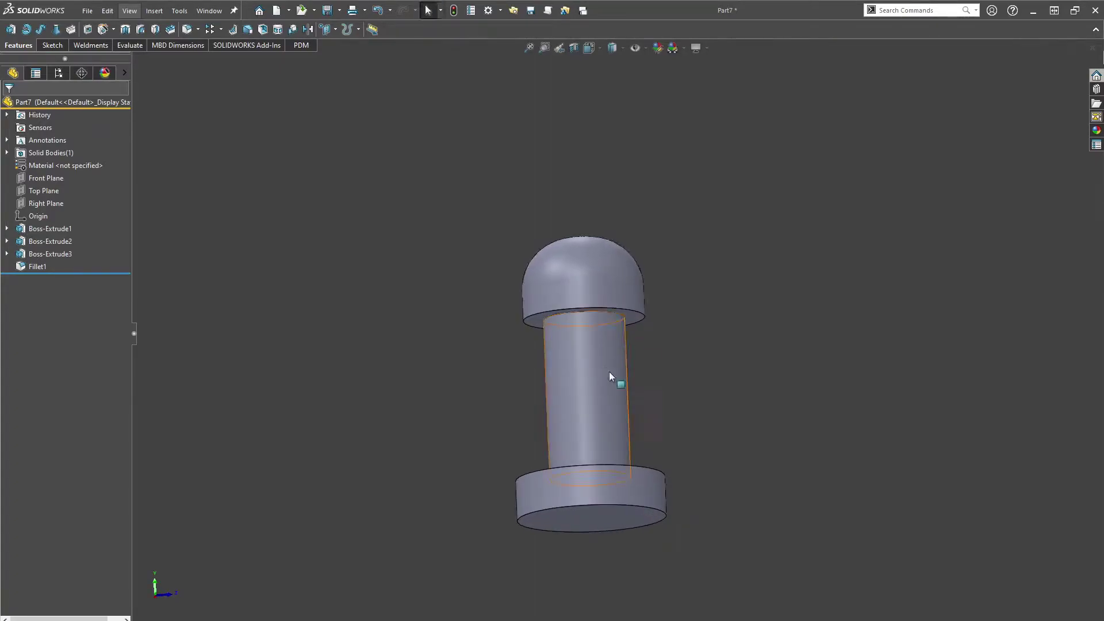
left_click(187, 29)
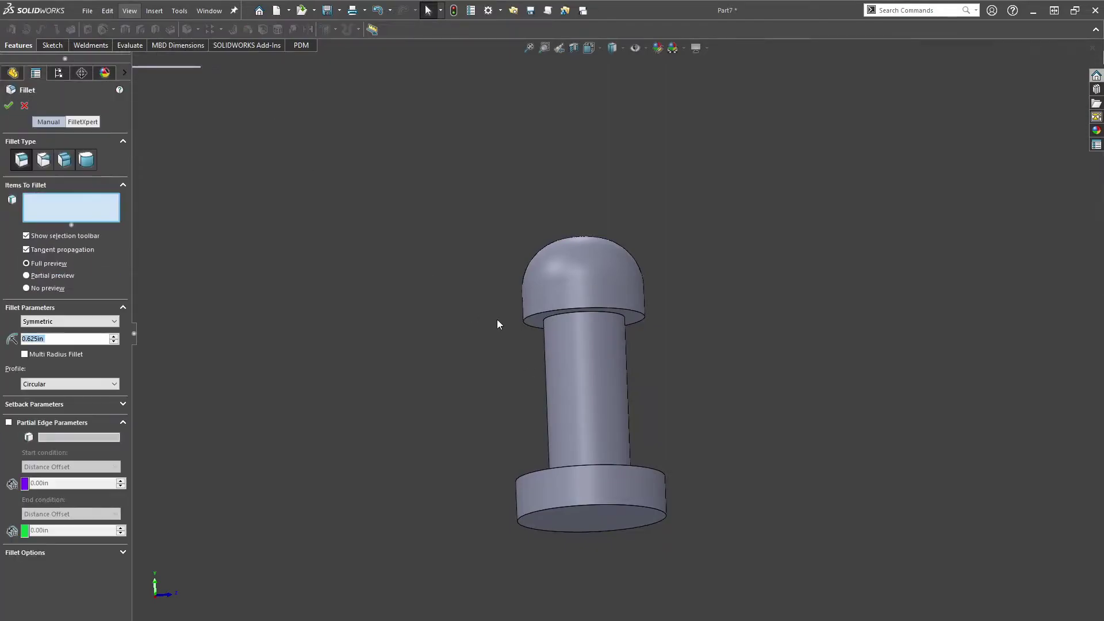
left_click(539, 318)
mouse_move(459, 382)
middle_mouse_down()
mouse_move(461, 409)
mouse_move(466, 398)
middle_mouse_up()
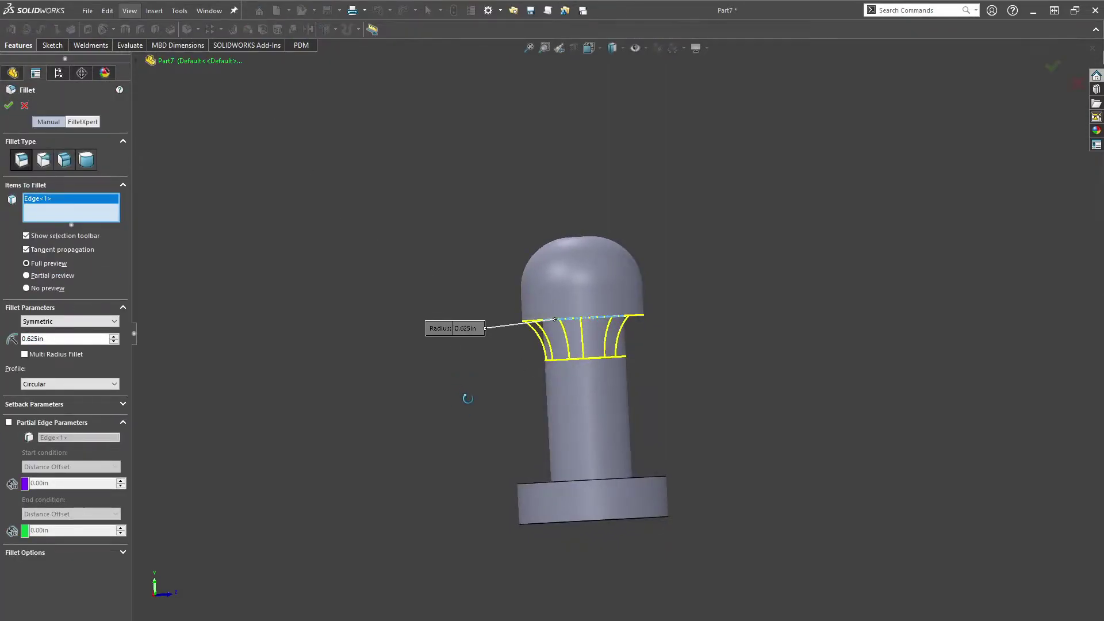
- Try radii of 0.25 in and 0.35 in for the head-to-column fillet, settle on 0.5 in and apply it
left_click_drag(83, 336, 10, 321)
type(".25")
key("Return")
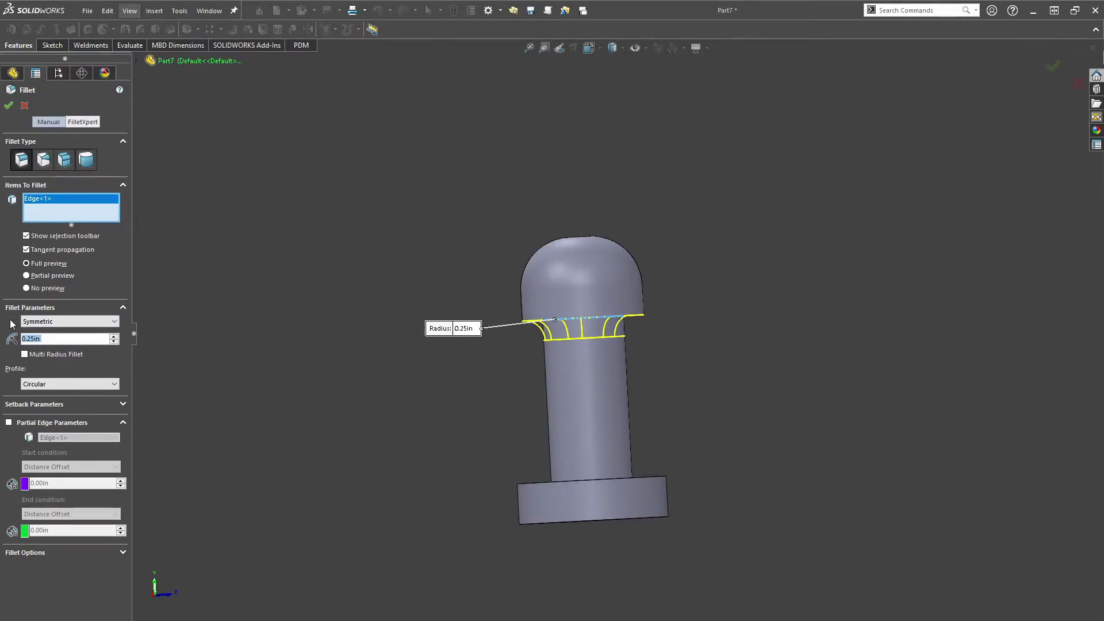
type(".35")
key("Return")
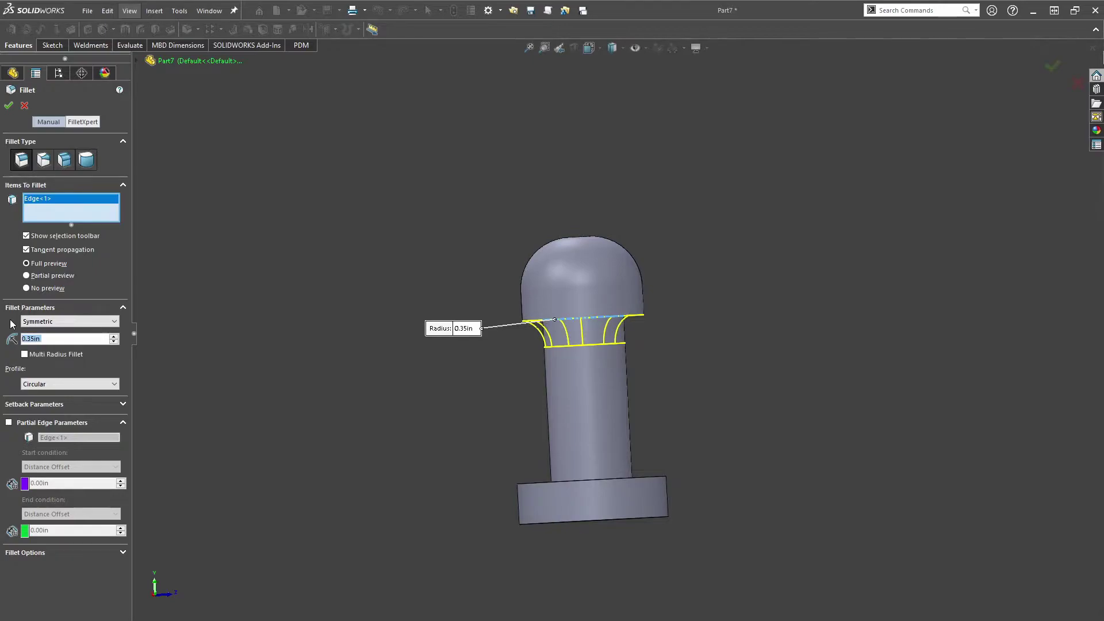
type(".5")
key("Return")
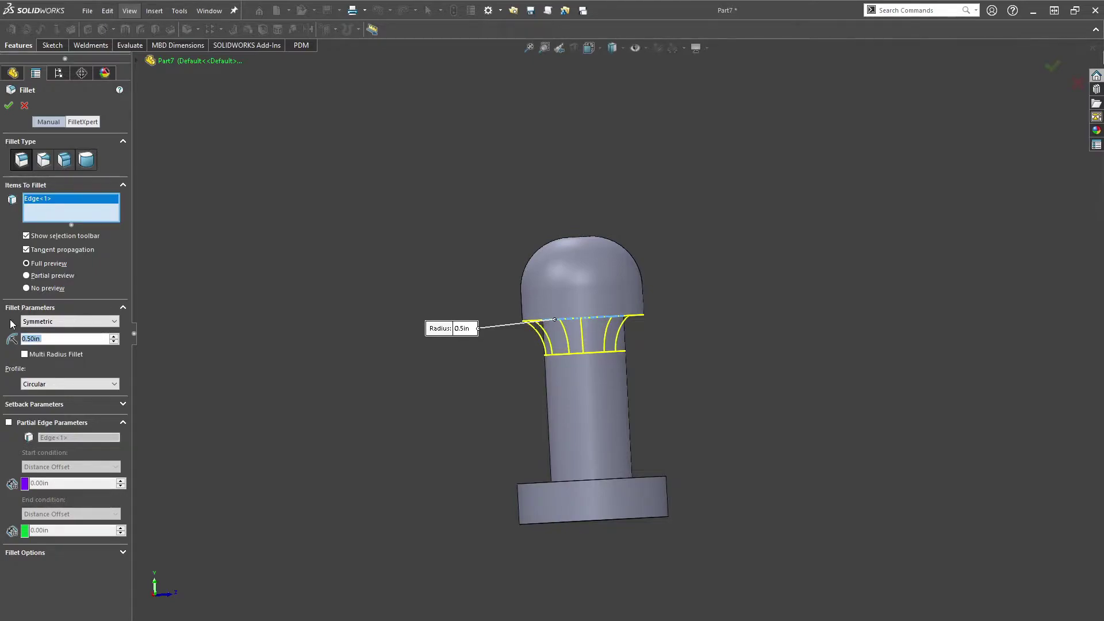
key("Return")
- Start a 0.5 in symmetric fillet on the edge where the column meets the base, without the column face
middle_click_drag(567, 424, 571, 462)
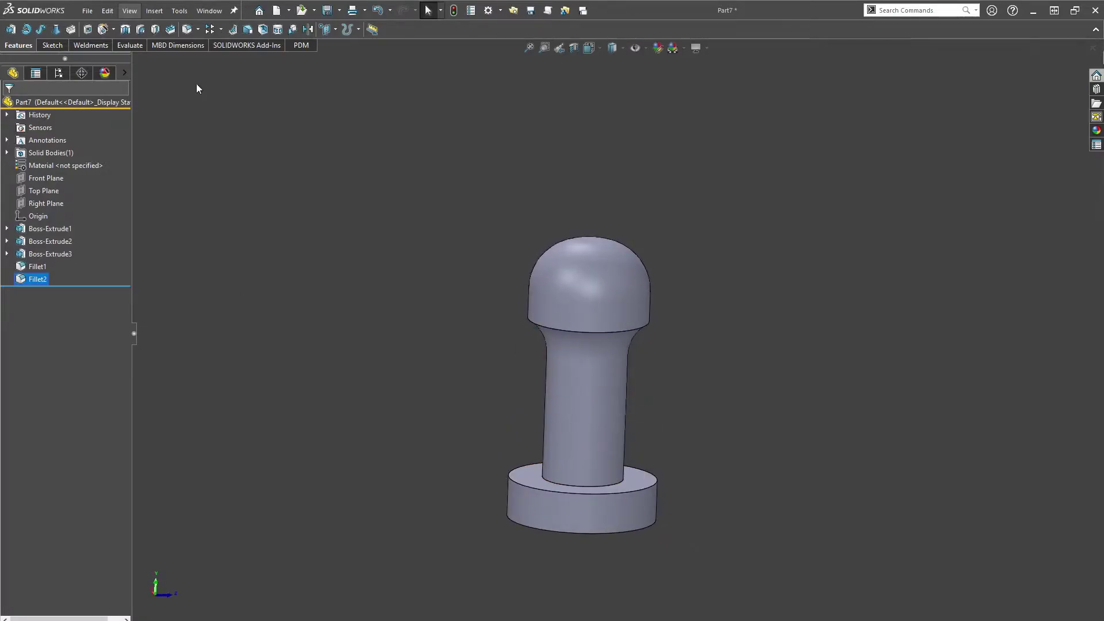
key("Return")
left_click(553, 478)
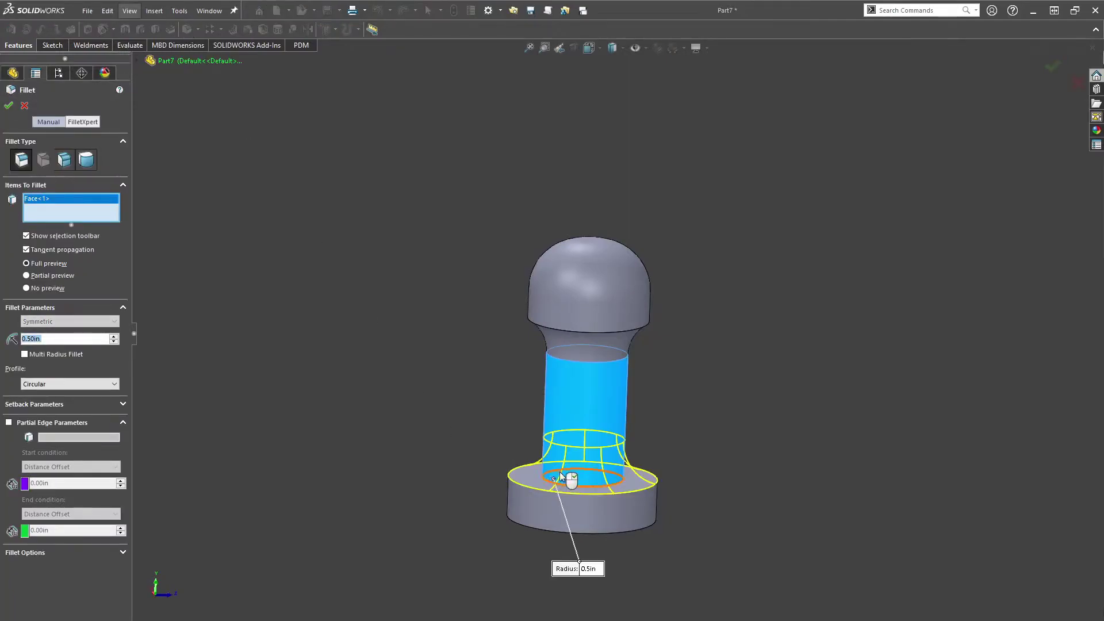
left_click(560, 472)
left_click(561, 421)
mouse_move(484, 359)
middle_mouse_down()
mouse_move(471, 355)
mouse_move(482, 359)
middle_mouse_up()
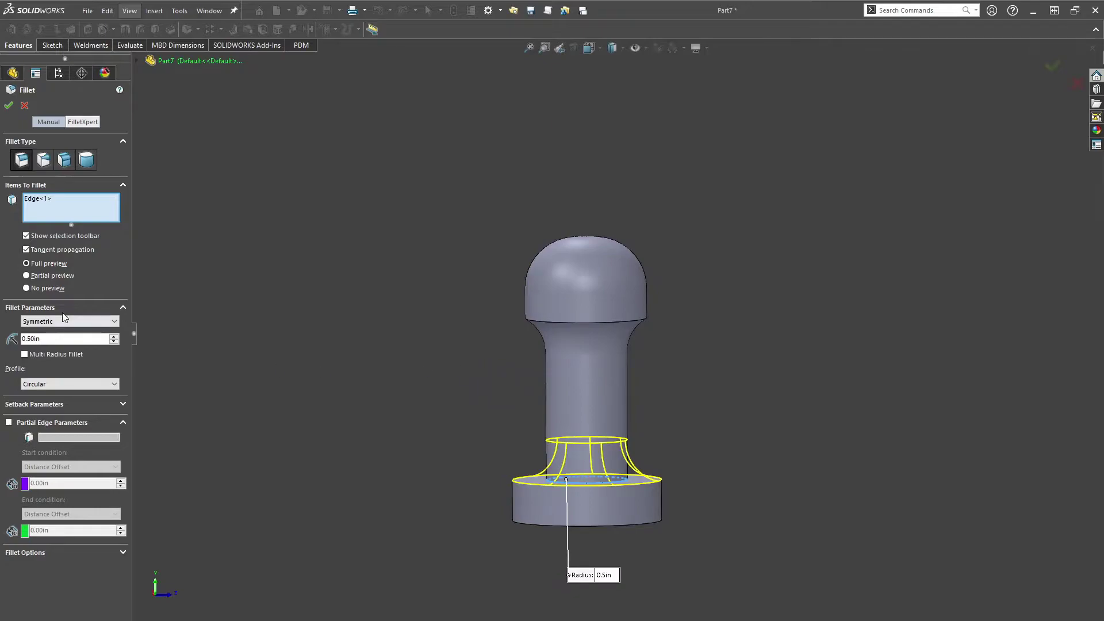
- Try a 1 in radius for the column-to-base fillet and inspect its preview
double_click(53, 340)
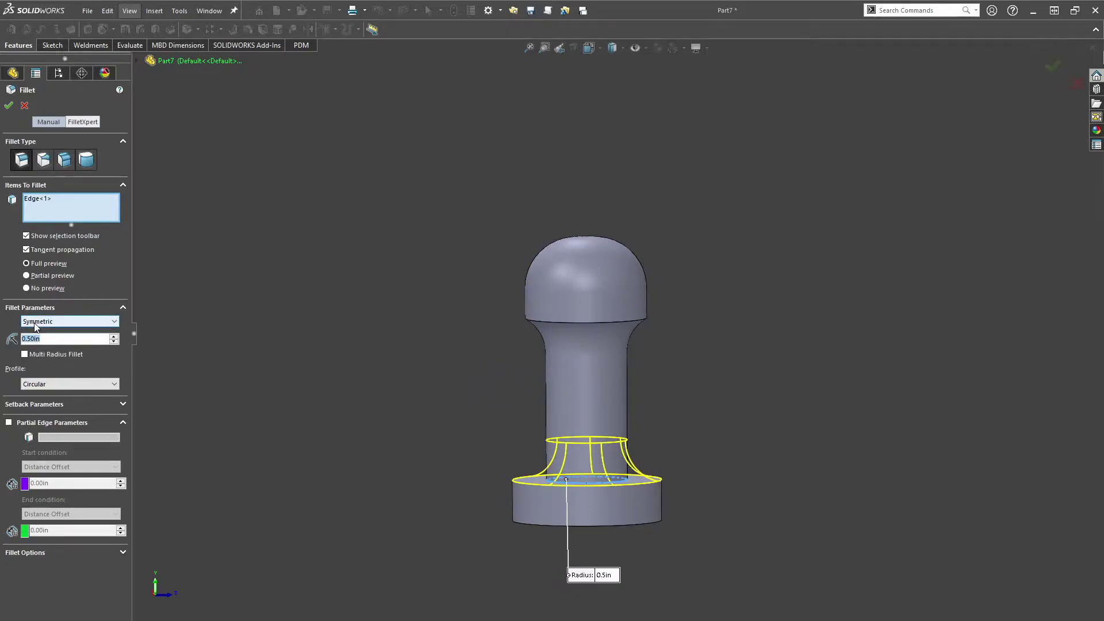
type("1")
key("Return")
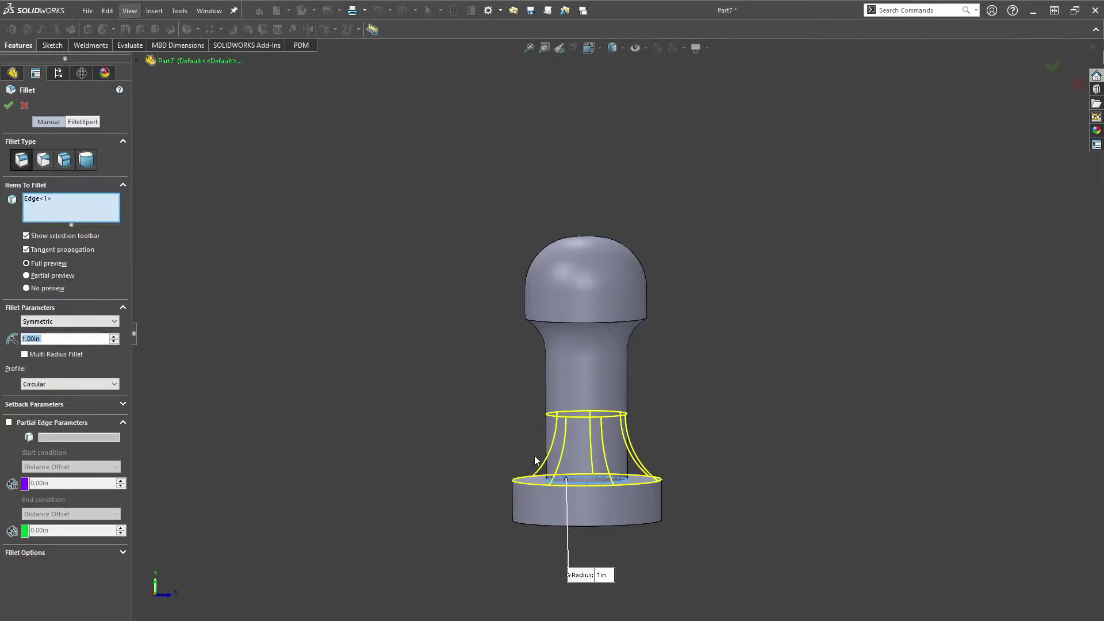
scroll(677, 458, "down", 2)
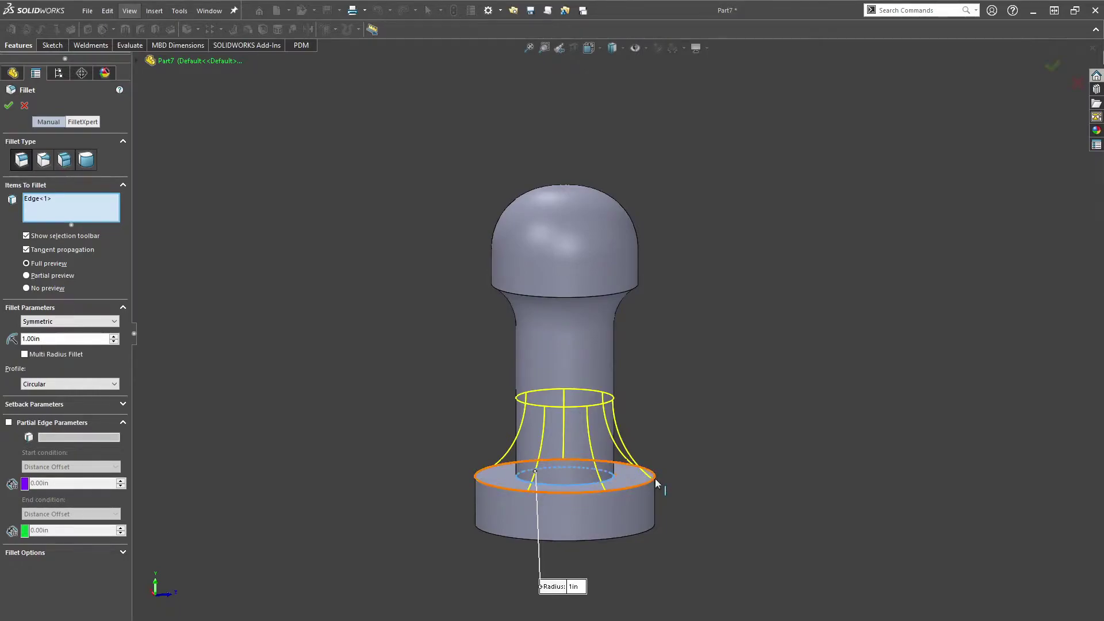
middle_click_drag(638, 462, 634, 429)
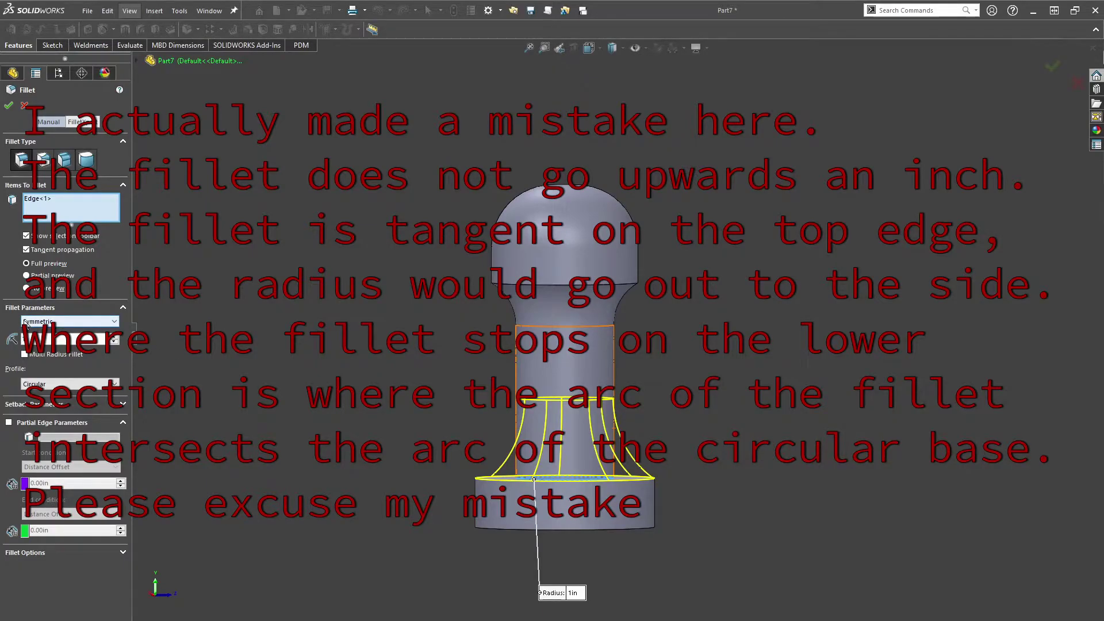
- Try radii of 1.5 in and 2 in for the column-to-base fillet, settle on 2.5 in and apply it
type("1.5")
key("Return")
type("2")
key("Return")
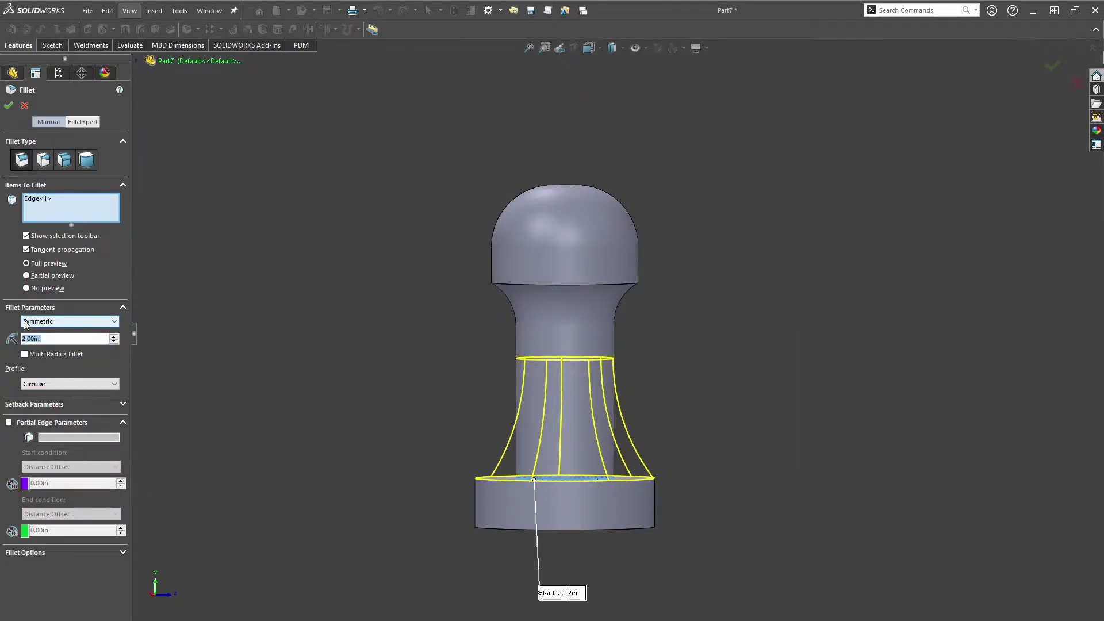
type("2.5")
key("Return")
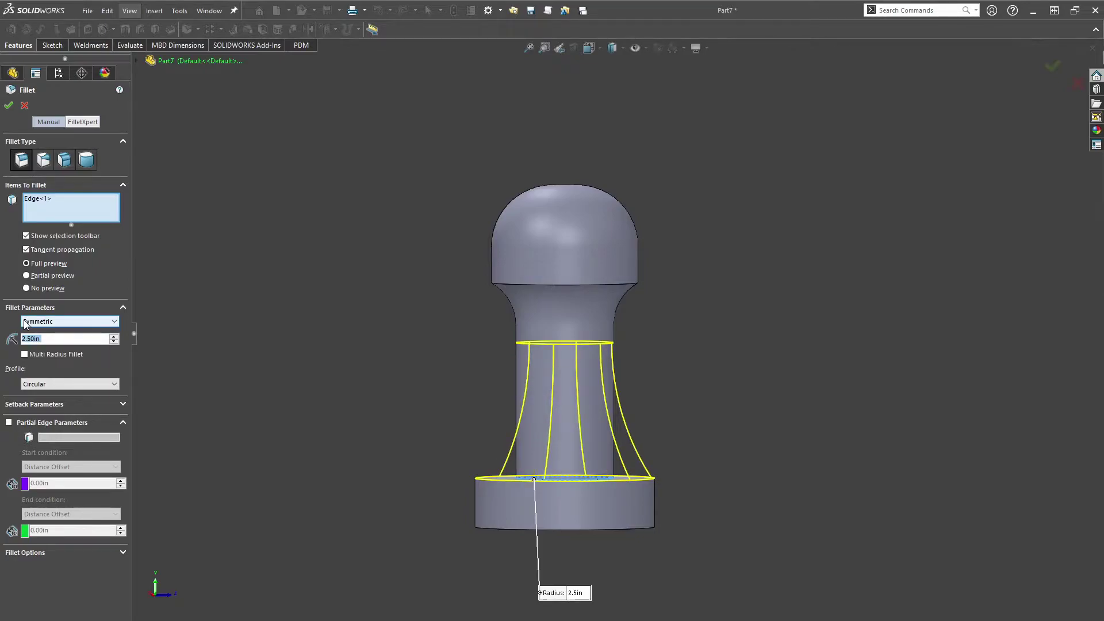
key("Return")
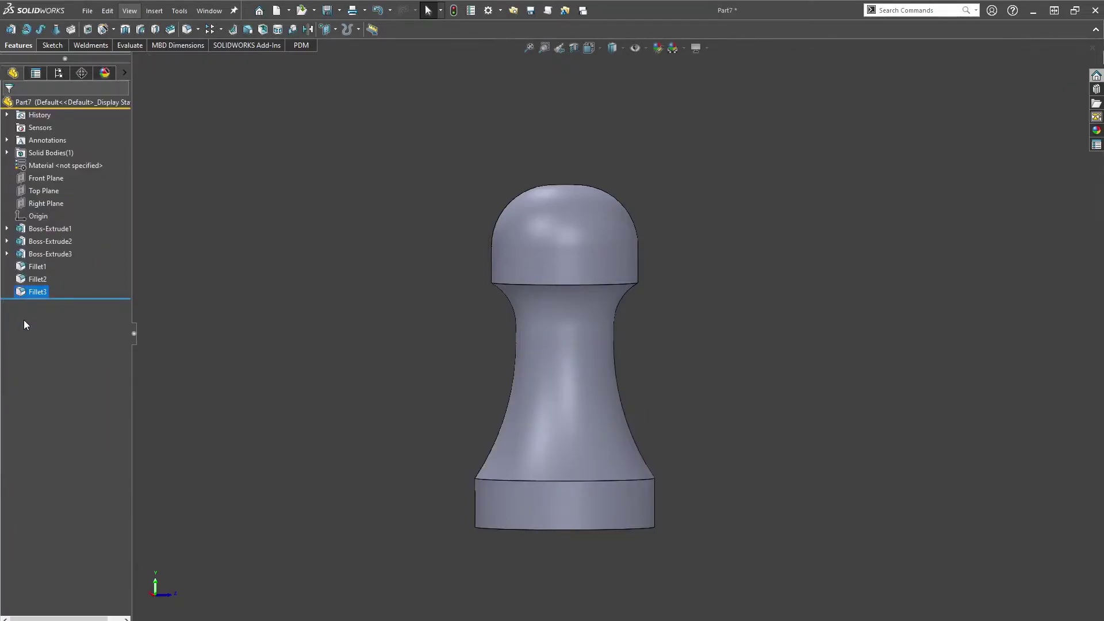
- Examine the filleted column, neck and domed head of the finished pawn from several sides
scroll(647, 336, "up", 2)
scroll(643, 387, "down", 1)
left_click(612, 392)
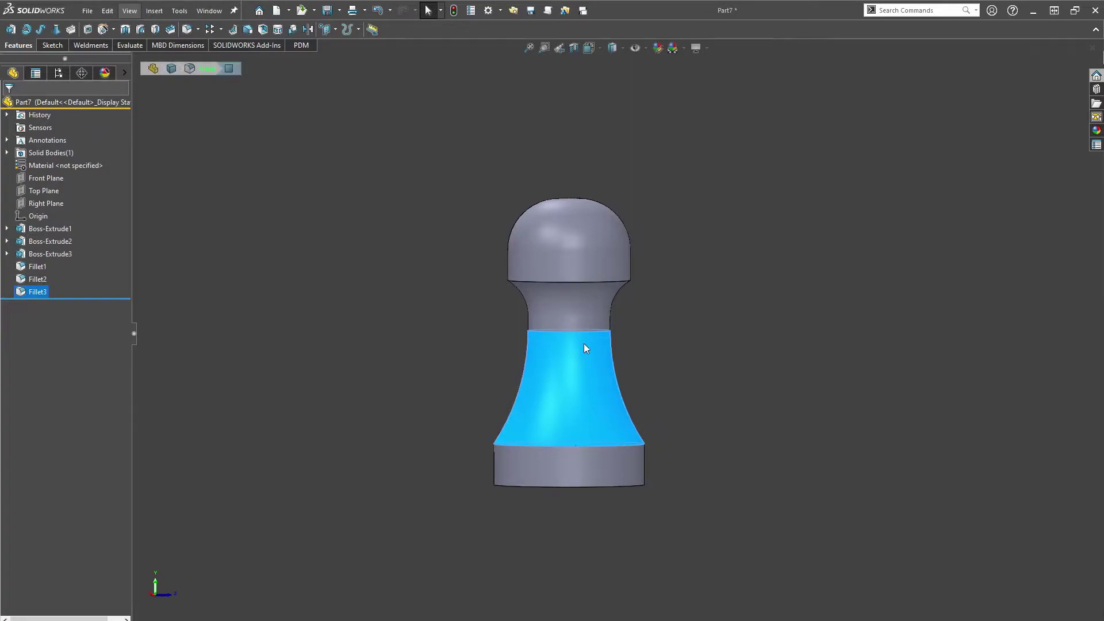
left_click(576, 294)
left_click(562, 378)
left_click(584, 298)
left_click(663, 377)
left_click(592, 230)
scroll(730, 362, "up", 2)
left_click(748, 372)
middle_click_drag(667, 371, 414, 343)
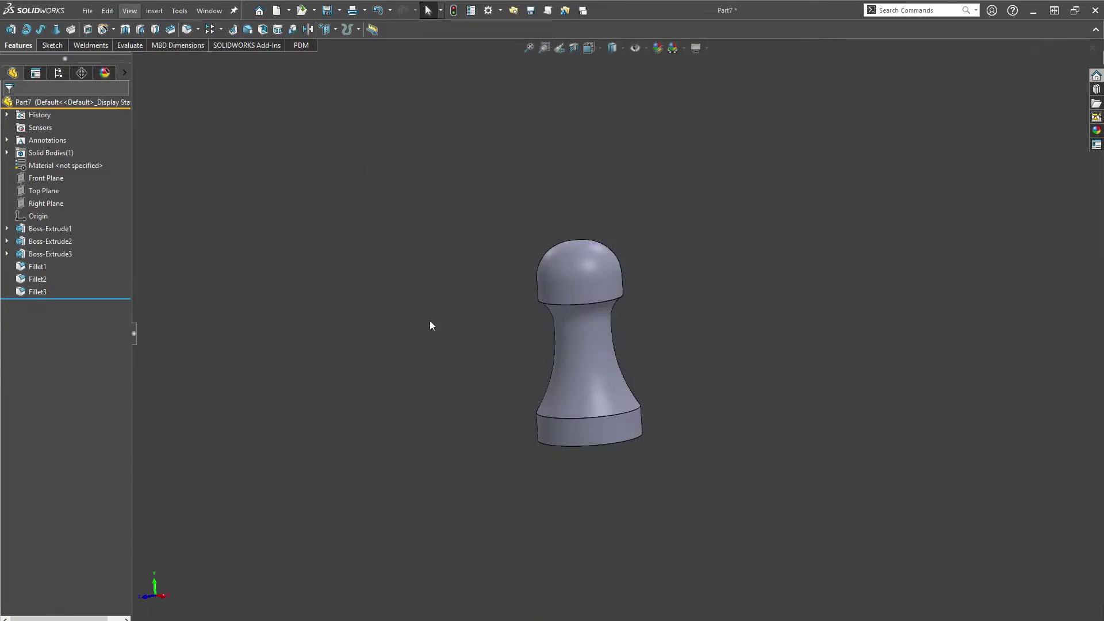
scroll(661, 330, "down", 3)
middle_click_drag(661, 336, 756, 220)
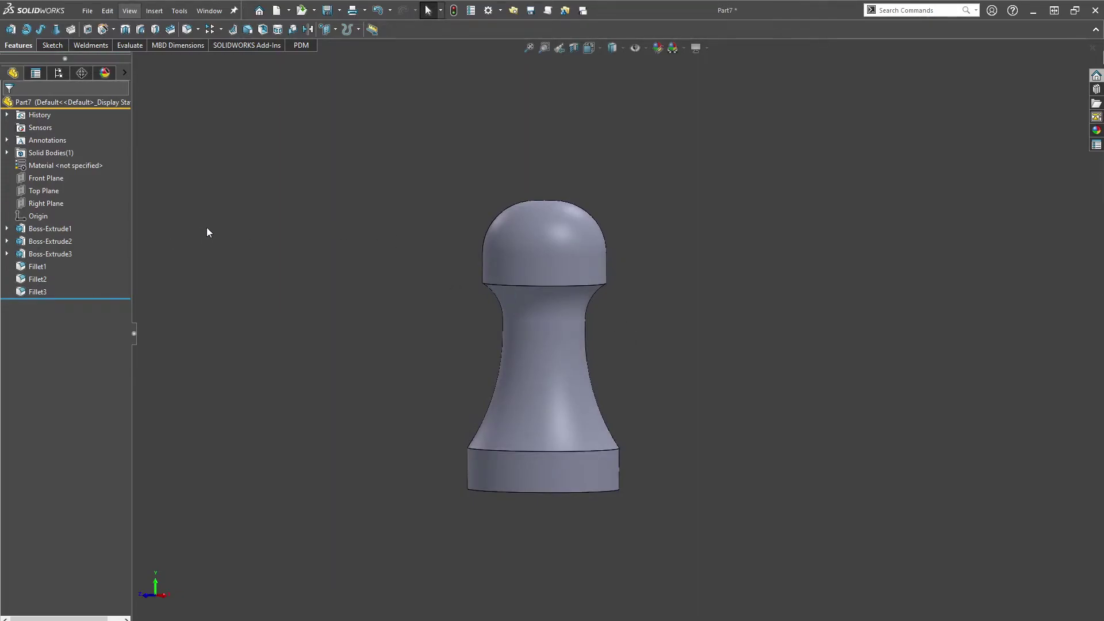
- Delete the three boss extrusions and three fillets together with their absorbed sketches and child features
left_click(57, 228)
left_click(34, 291, "shift")
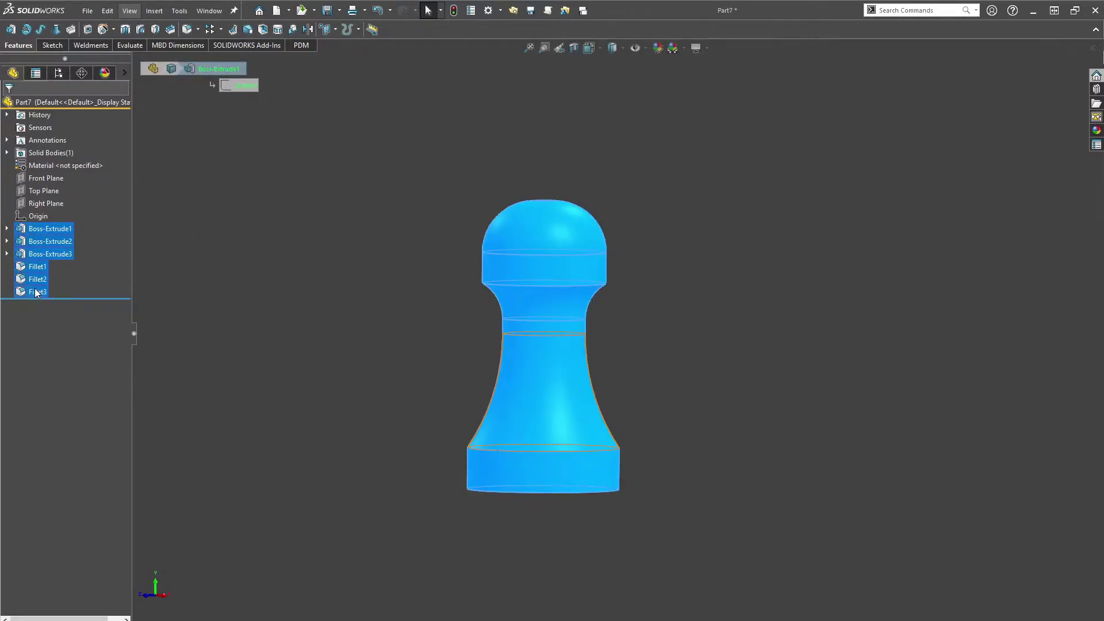
key("Delete")
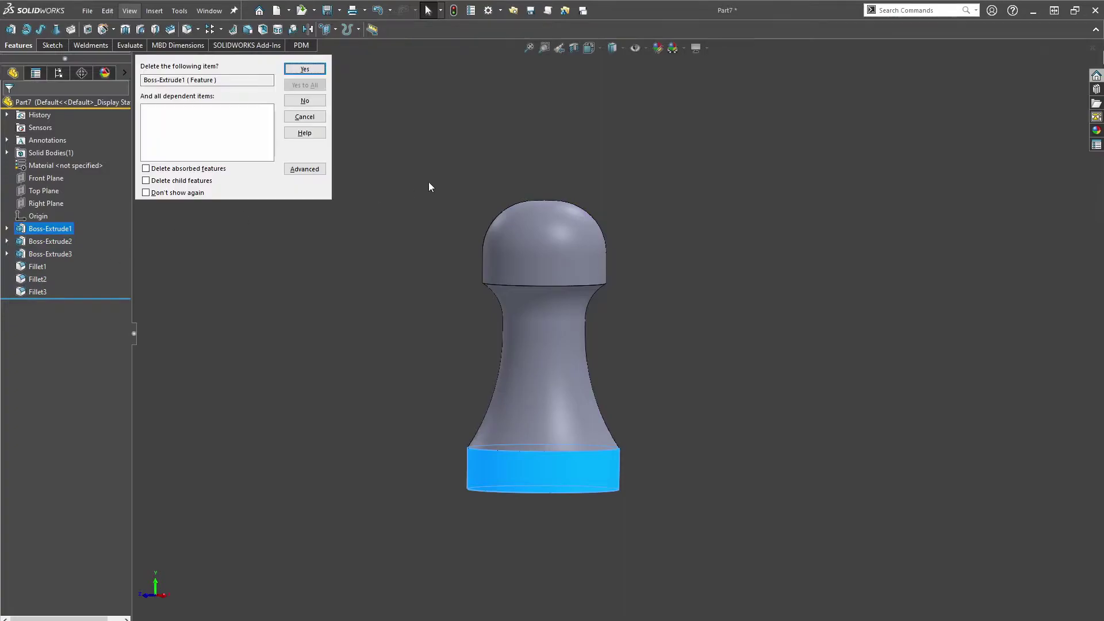
left_click(185, 168)
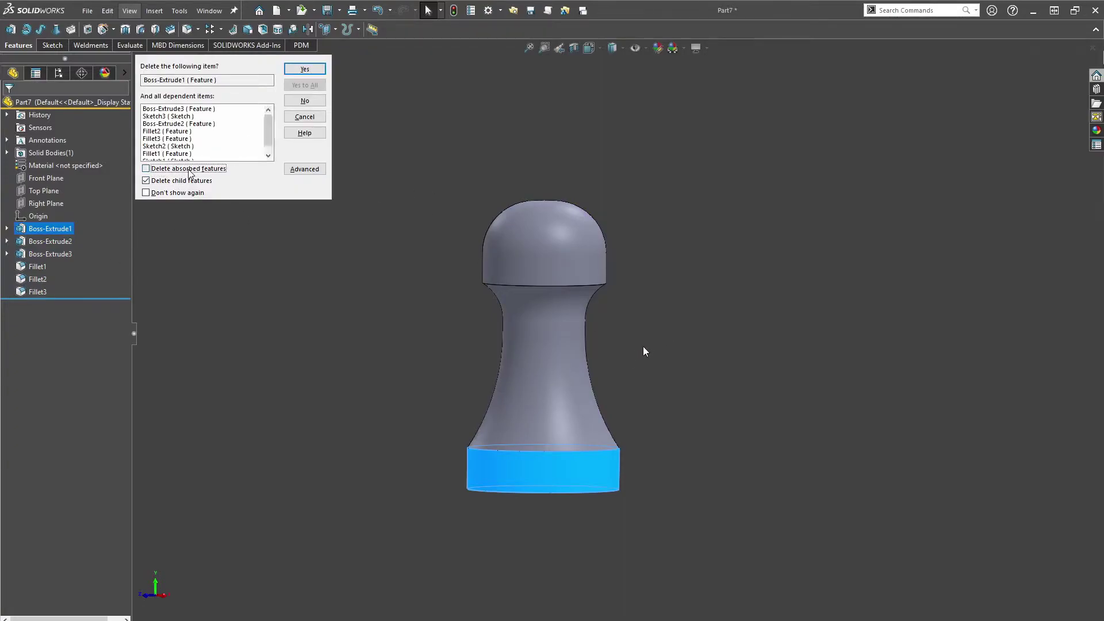
left_click(305, 69)
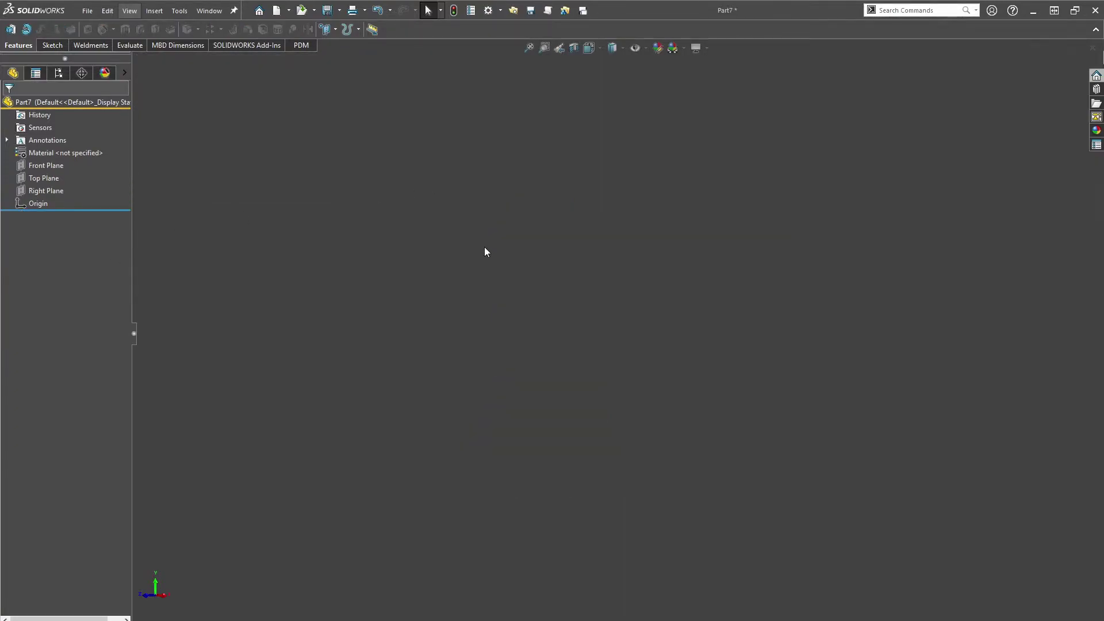
- Start a Revolve sketch on the Front Plane and draw a horizontal centreline about 4 in long from the origin
left_click(26, 28)
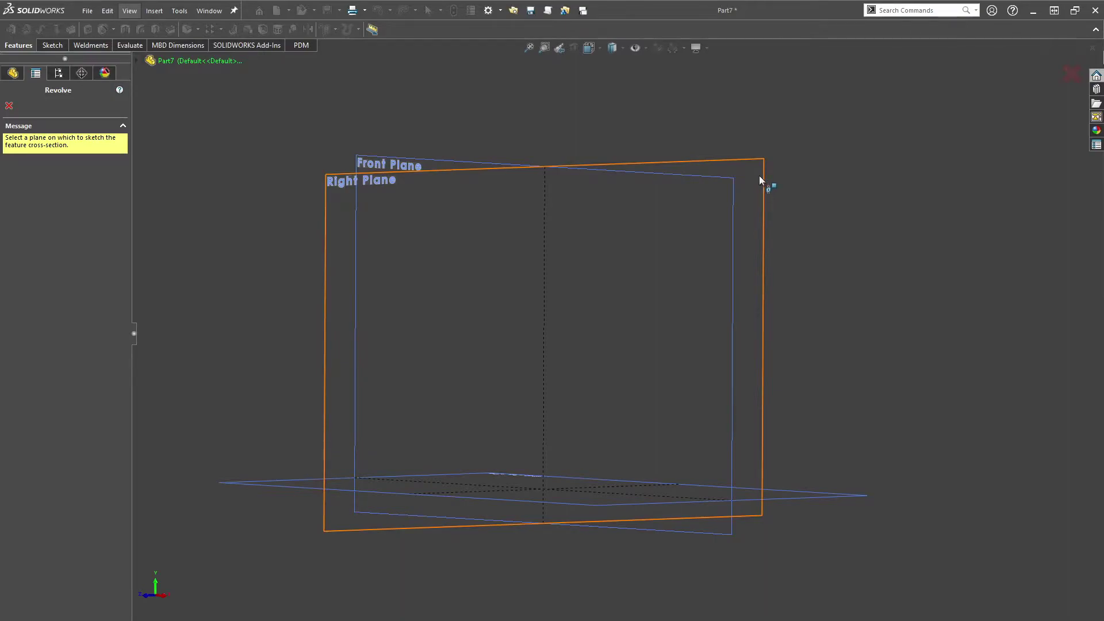
left_click(488, 167)
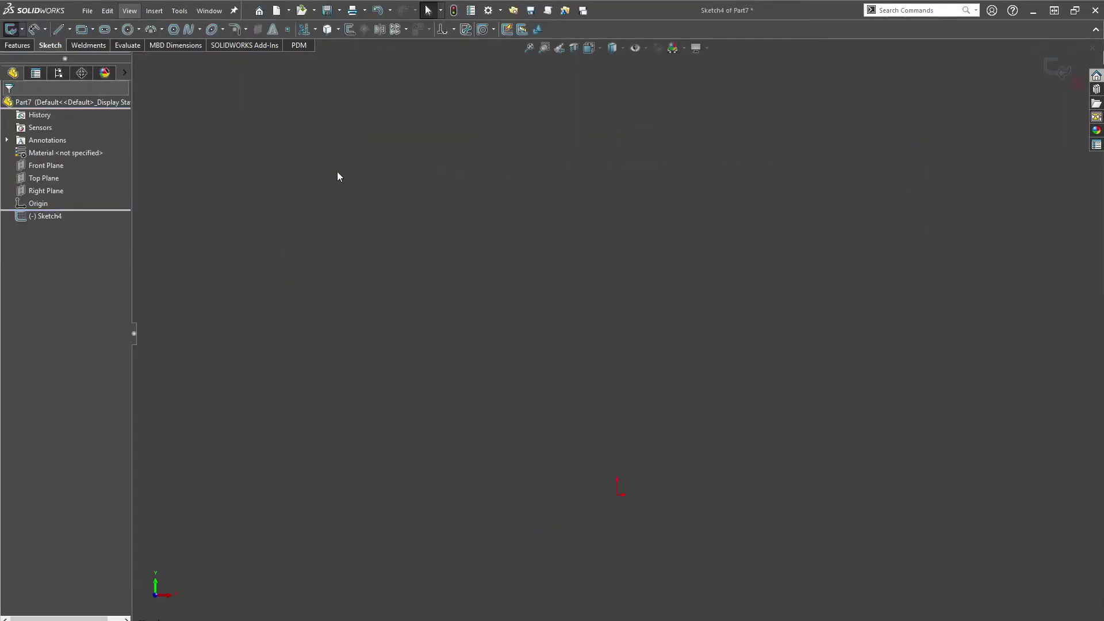
left_click(76, 30)
left_click(69, 29)
left_click(85, 61)
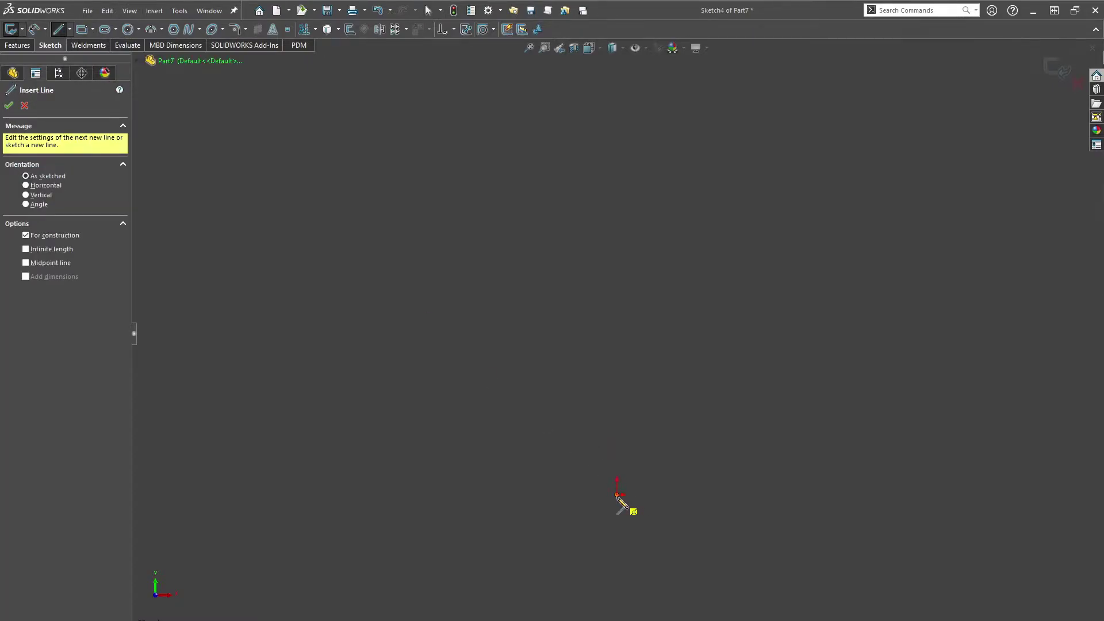
left_click(618, 494)
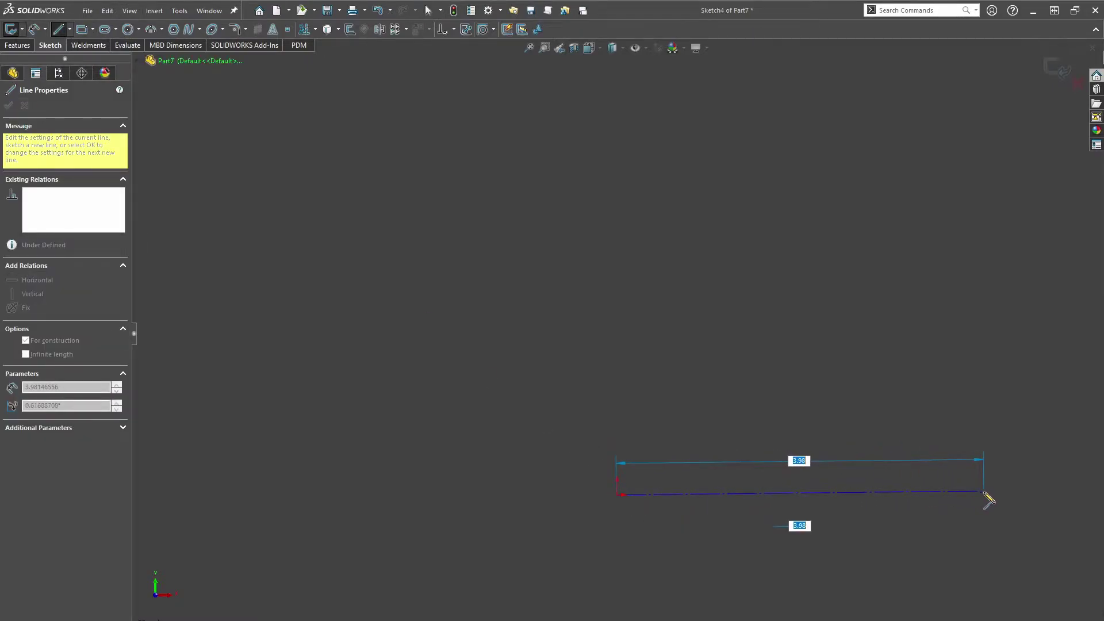
left_click(990, 494)
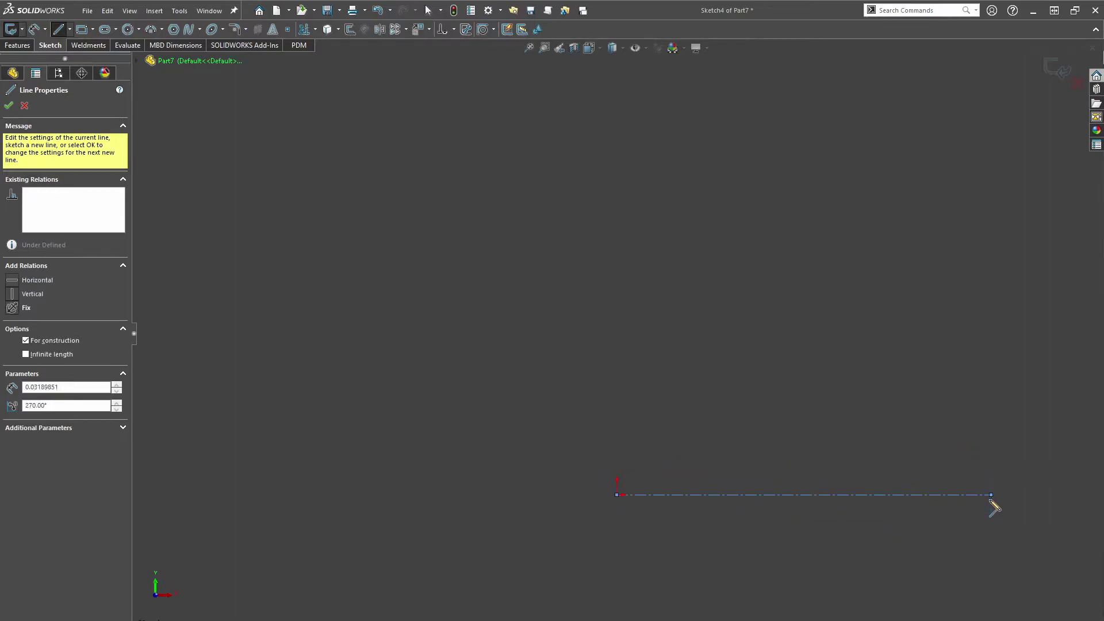
key("Escape")
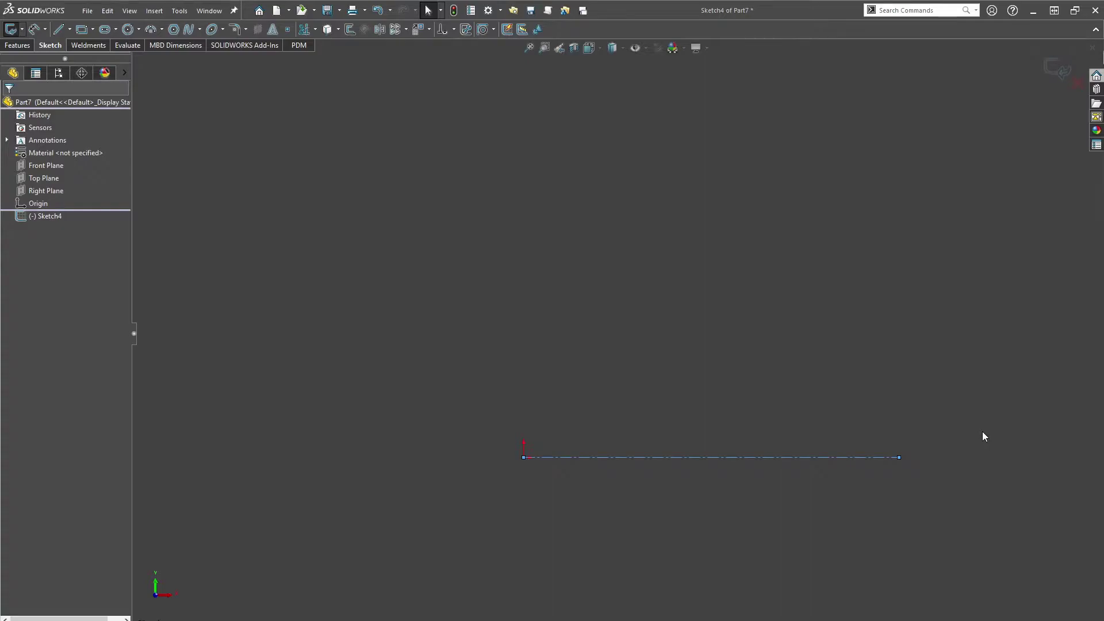
- Sketch a stepped half-profile of seven connected lines from the origin back to the centreline, with a base about 0.31 in thick and an end line about 0.55 in
mouse_move(721, 392)
middle_mouse_down("ctrl")
mouse_move(641, 254)
mouse_move(631, 299)
middle_mouse_up("ctrl")
scroll(587, 359, "down", 2)
left_click(562, 436)
left_click(62, 31)
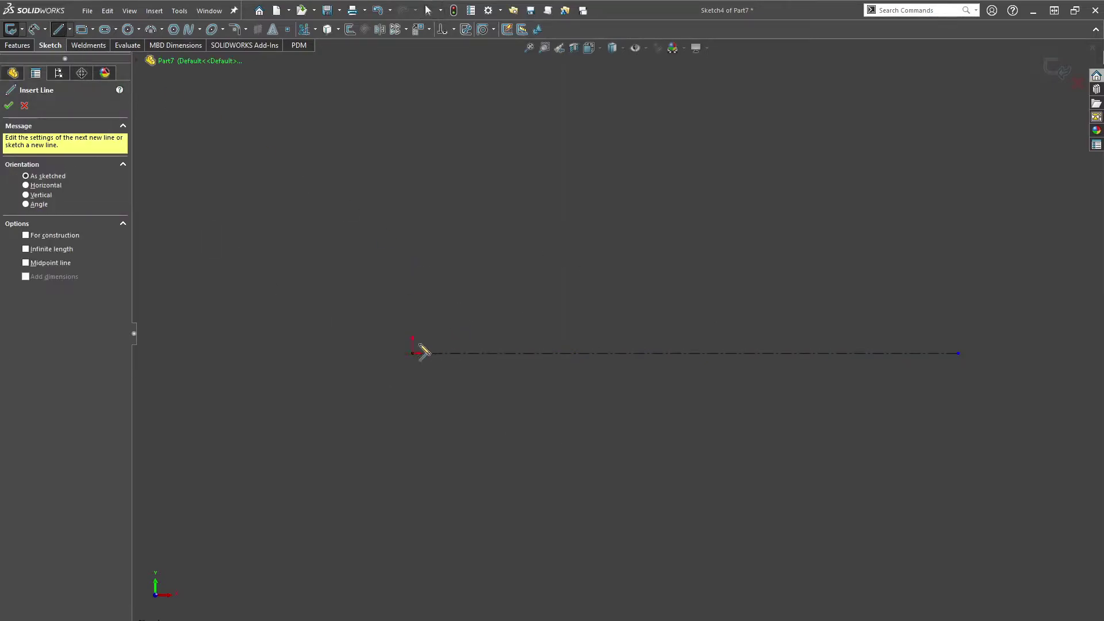
left_click(412, 353)
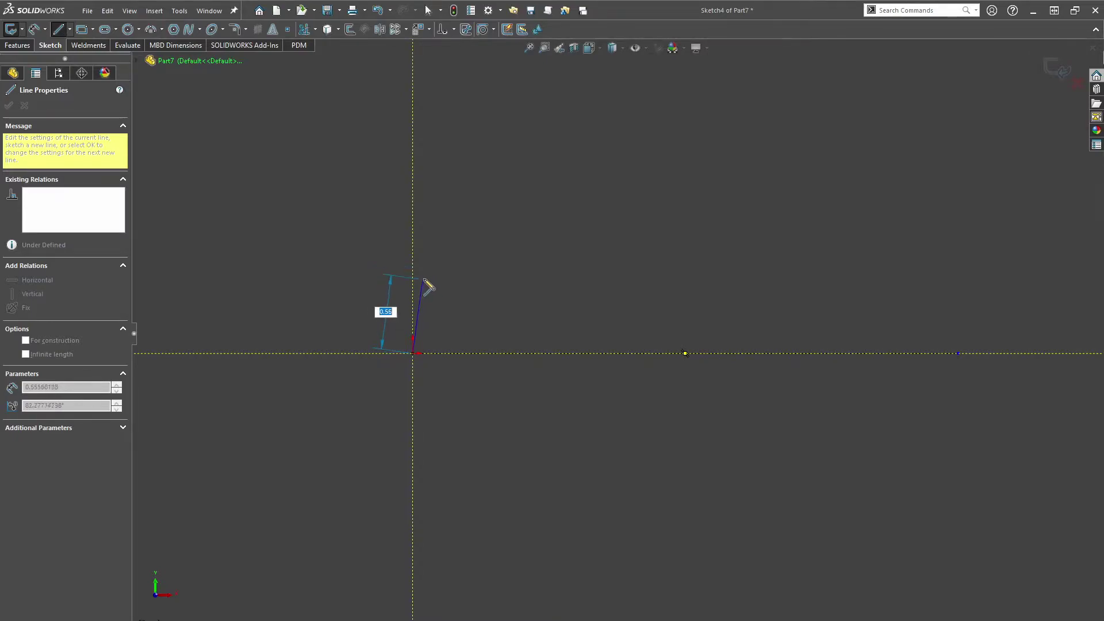
left_click(413, 269)
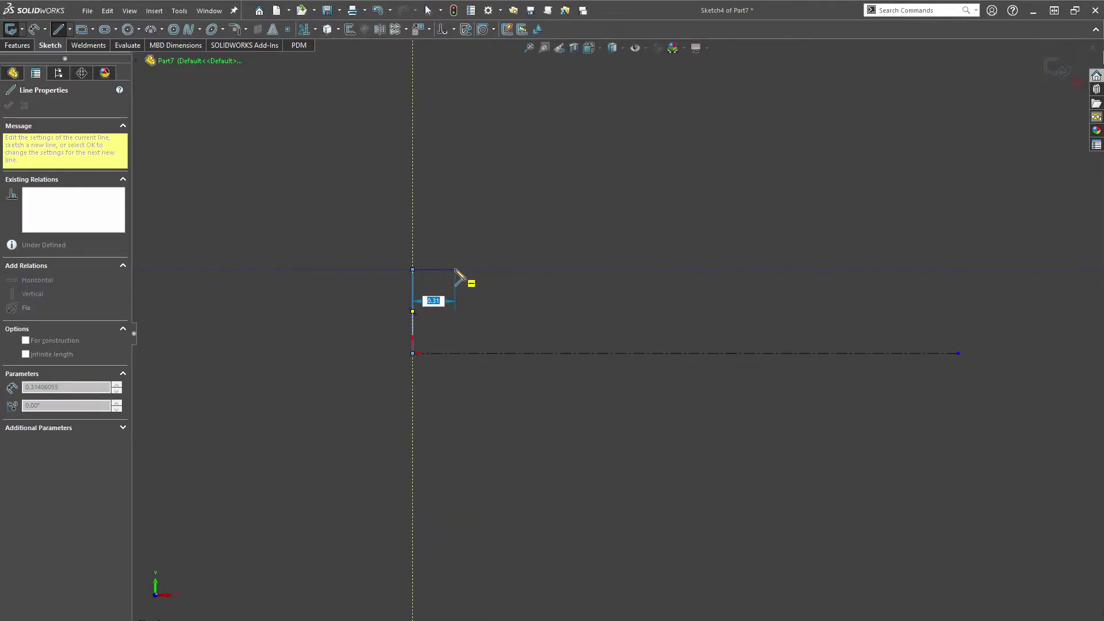
left_click(455, 269)
left_click(455, 304)
left_click(549, 304)
left_click(550, 280)
left_click(592, 280)
left_click(592, 353)
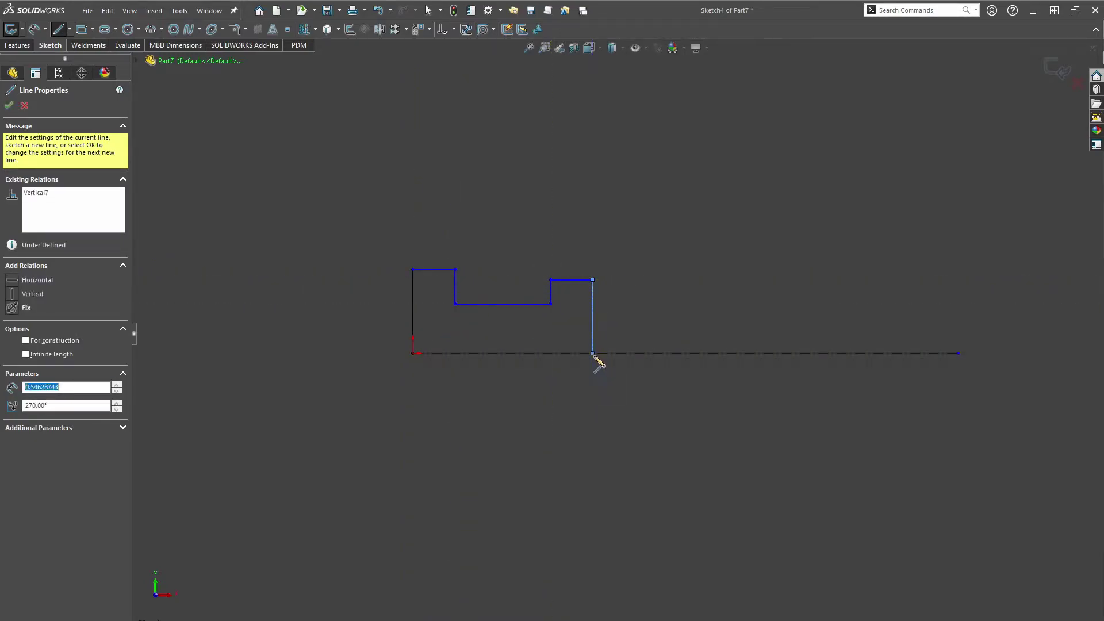
- Close the half-profile with a line along the centreline back to the origin
left_click(413, 353)
key("Escape")
key("Escape")
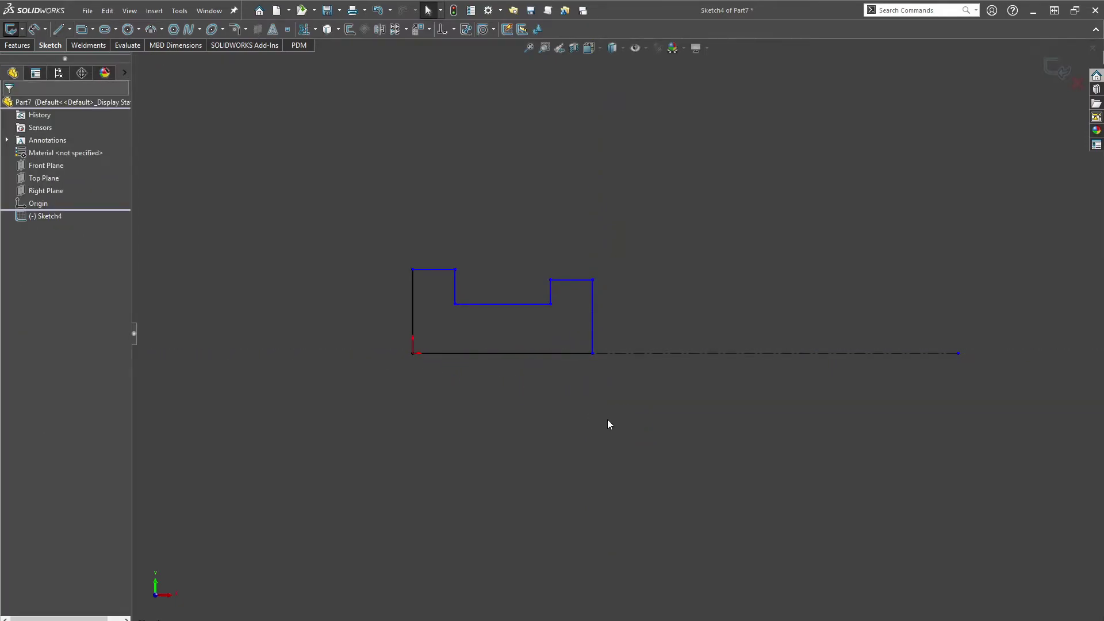
- Dimension the head's top line across the centreline as a 1.20 in diameter
key("d")
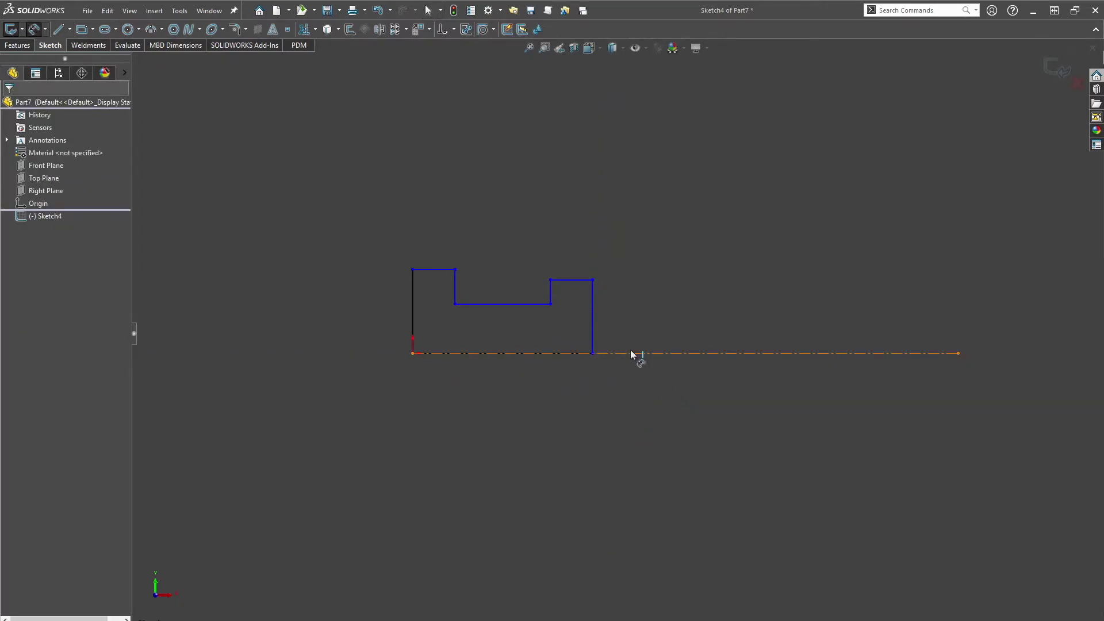
left_click(633, 353)
left_click(575, 280)
left_click(674, 371)
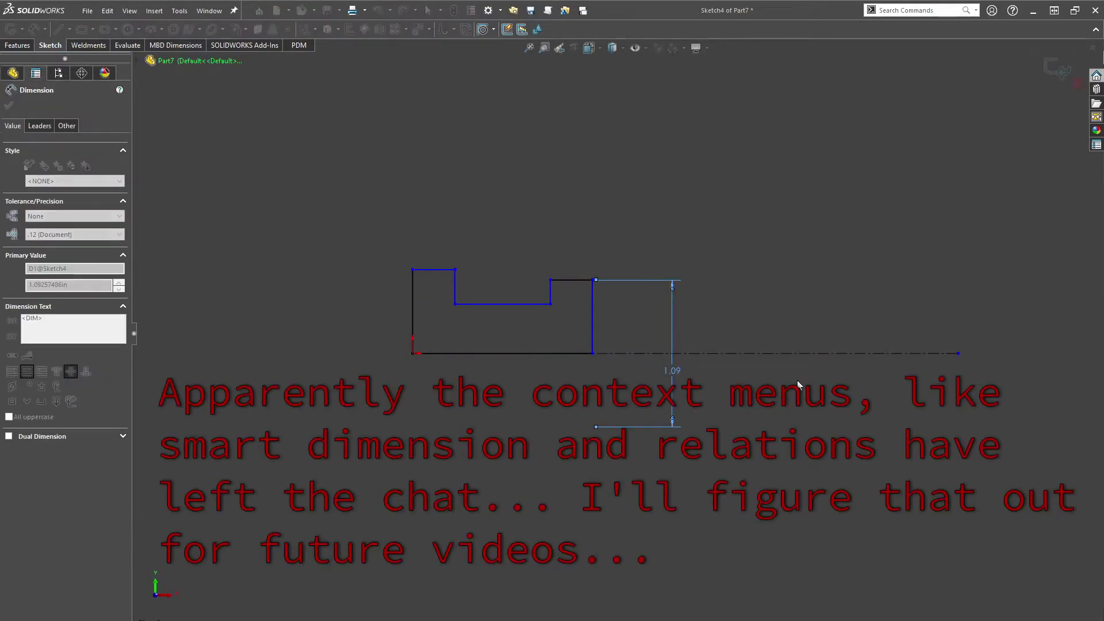
key("Escape")
- Dimension the neck line across the centreline as a 0.75 in diameter
left_click(492, 305)
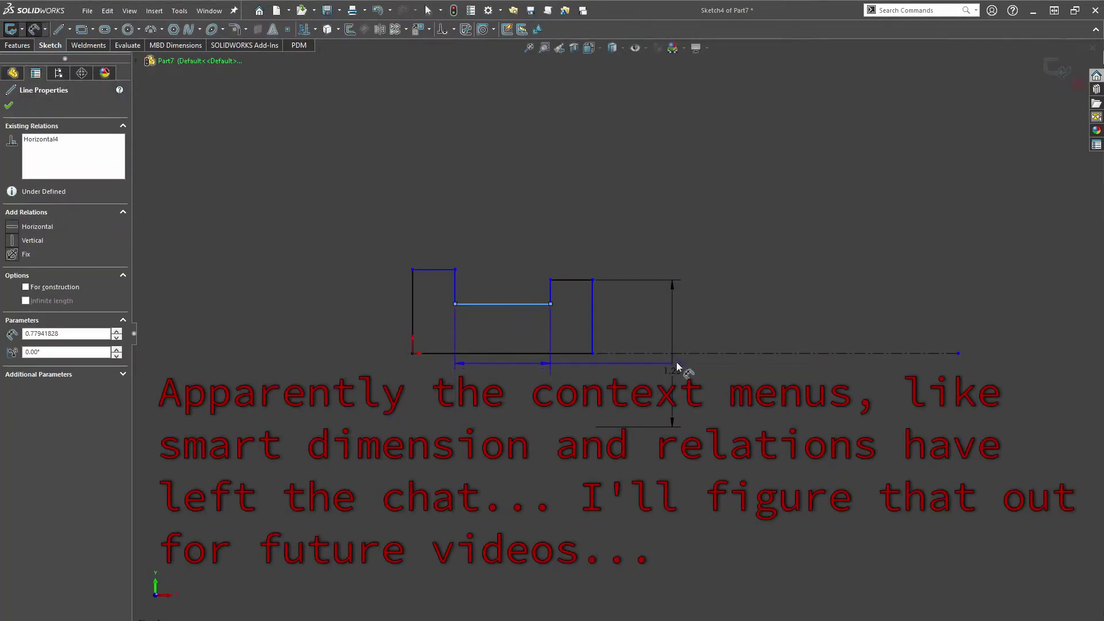
left_click(646, 355)
left_click(342, 368)
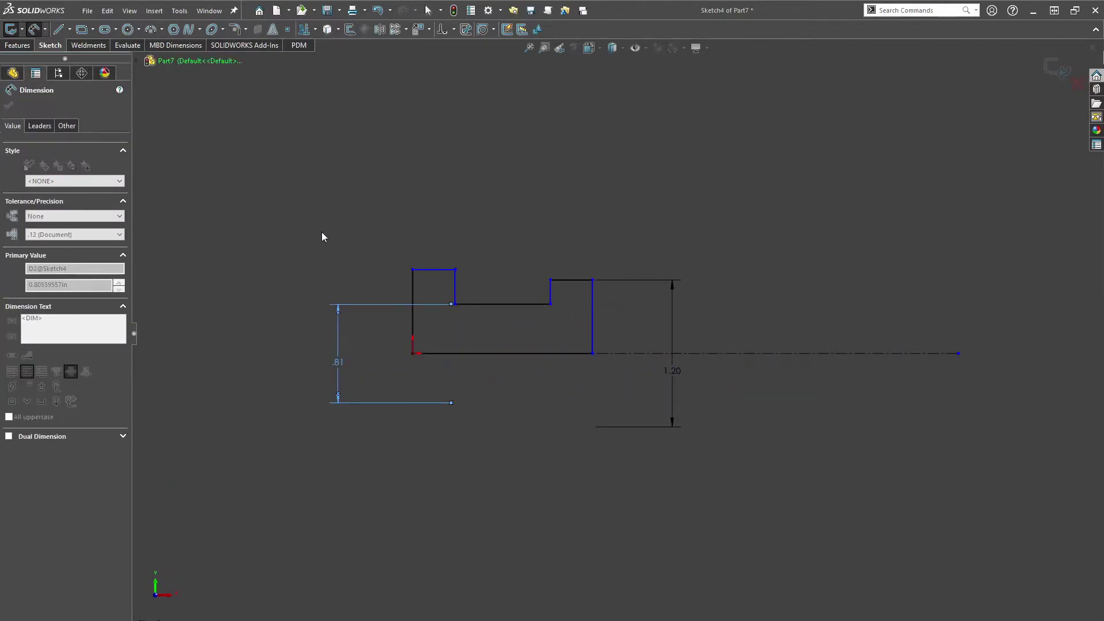
type(".75")
key("Return")
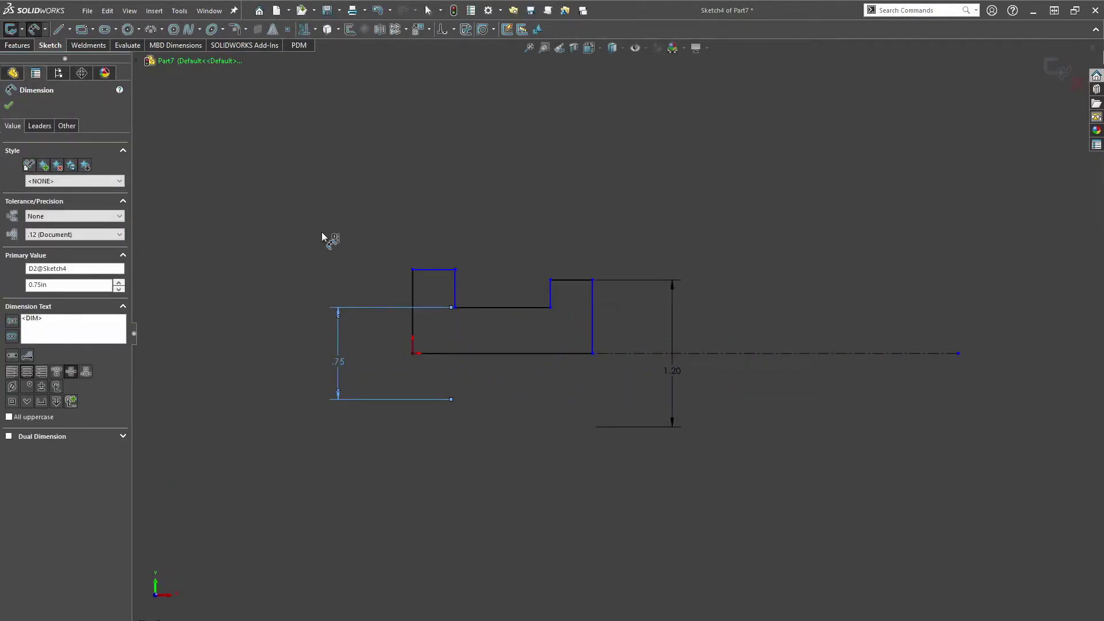
- Dimension the base's outer line across the centreline as a 1.5 in diameter
left_click(440, 274)
left_click(632, 353)
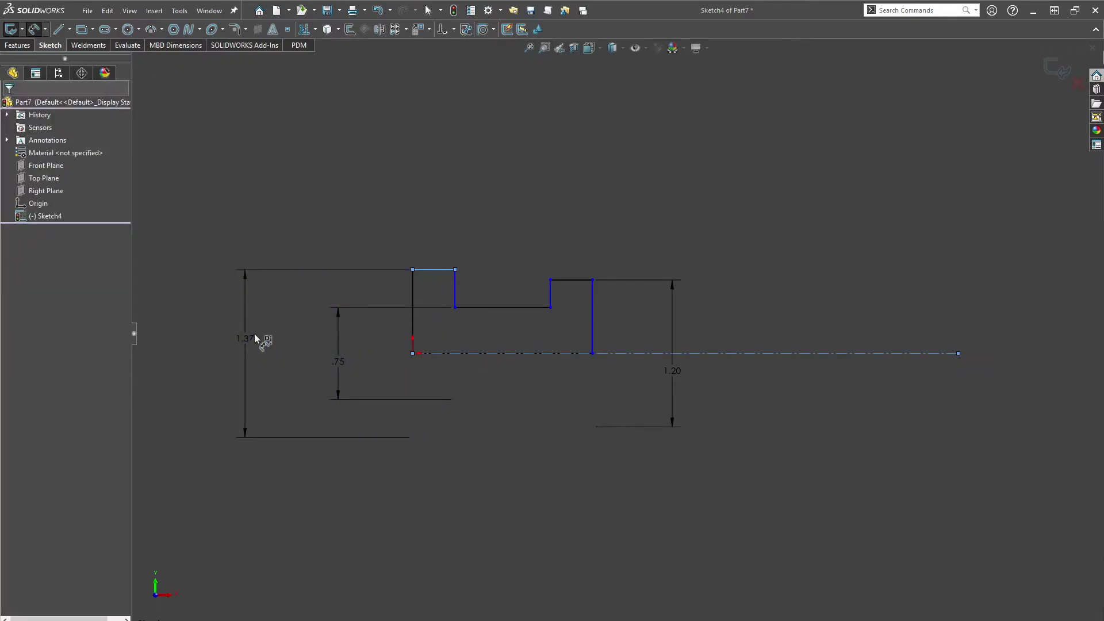
left_click(248, 339)
type("1.5")
key("Return")
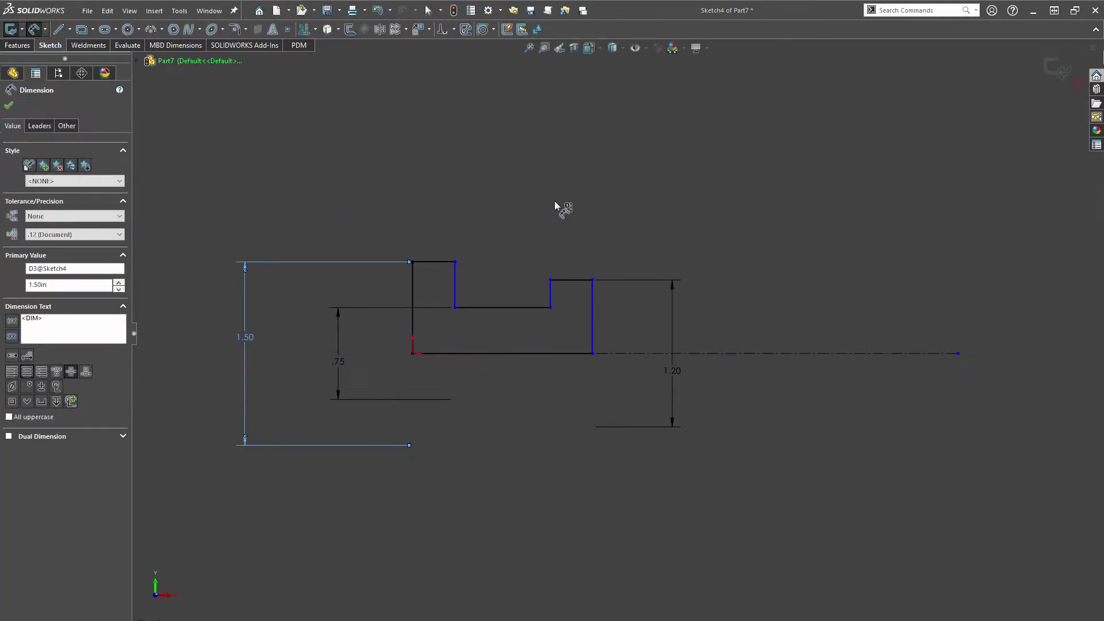
- Dimension the base's thickness as 0.35 in and the head's thickness as 0.5 in
left_click(431, 262)
left_click(364, 169)
type(".35")
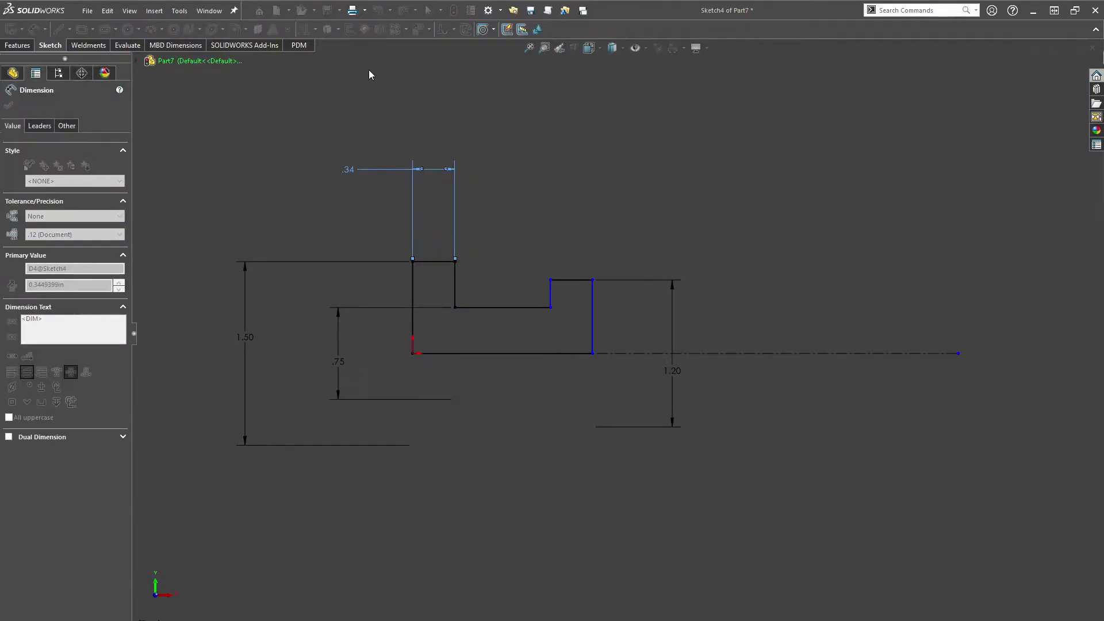
key("Return")
left_click(574, 282)
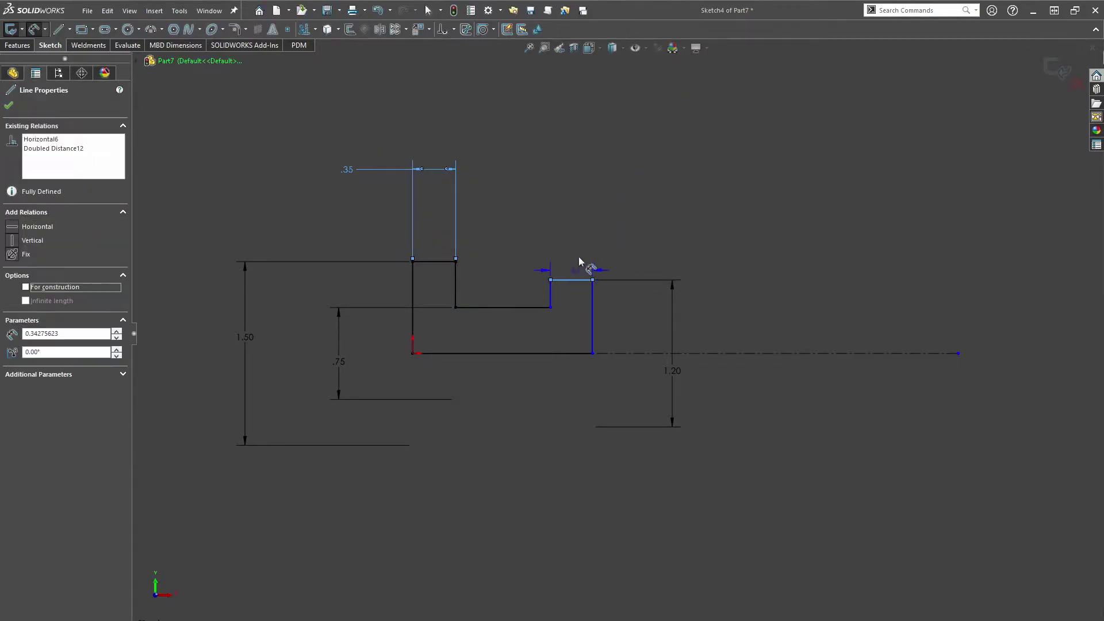
left_click(572, 216)
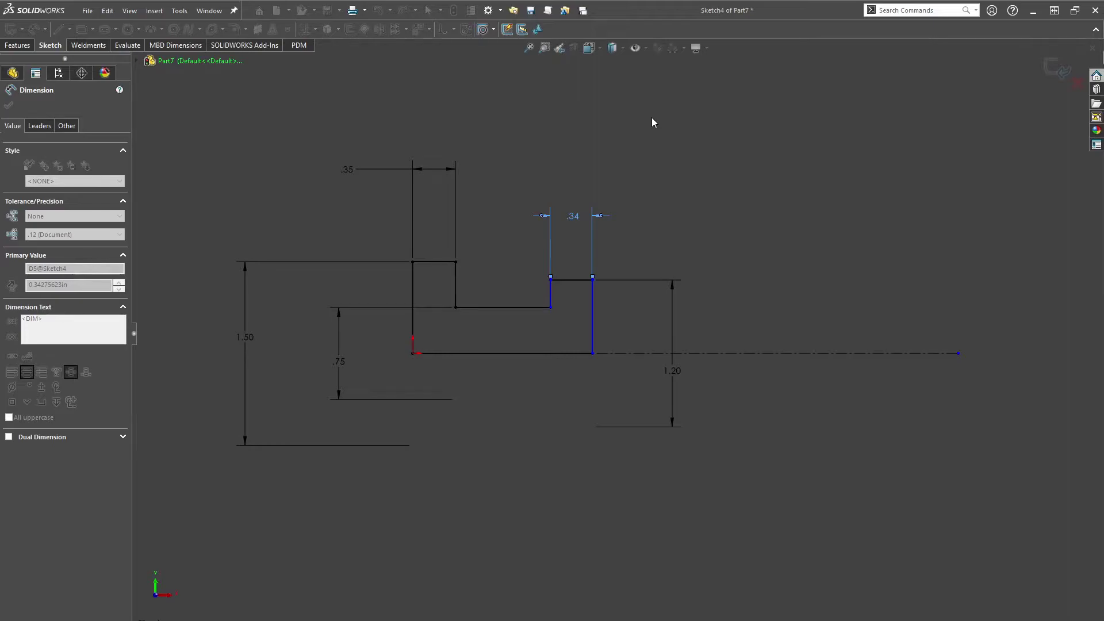
type(".5")
key("Return")
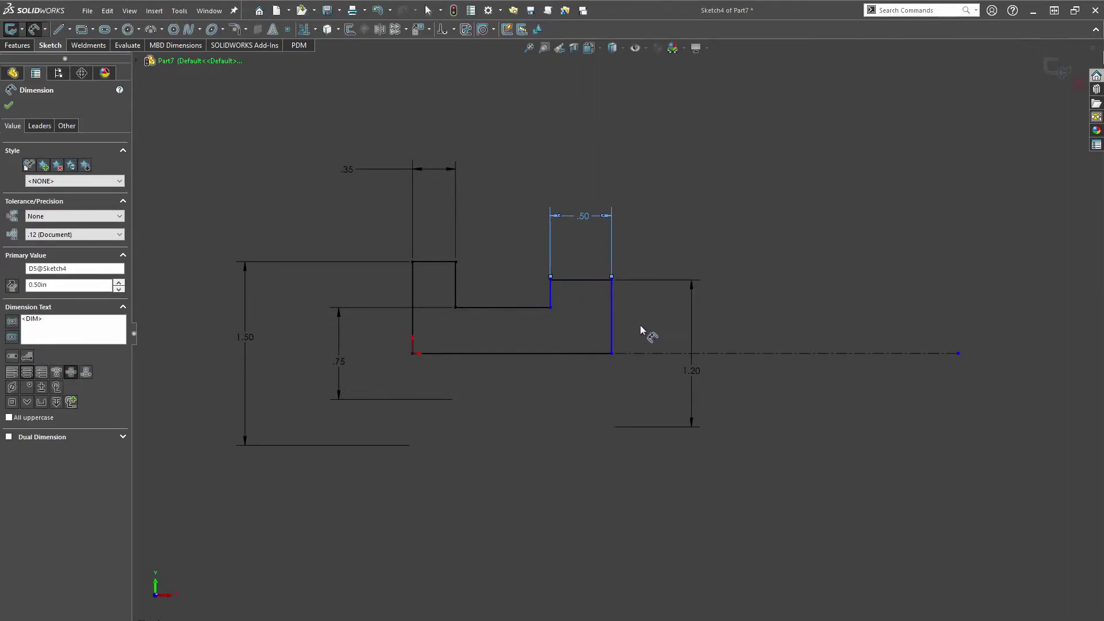
- Test the head's remaining freedom and dimension the profile's overall length from base face to head face as 1.75 in
key("Escape")
mouse_move(611, 353)
left_mouse_down()
mouse_move(671, 353)
mouse_move(610, 354)
left_mouse_up()
left_click(544, 439)
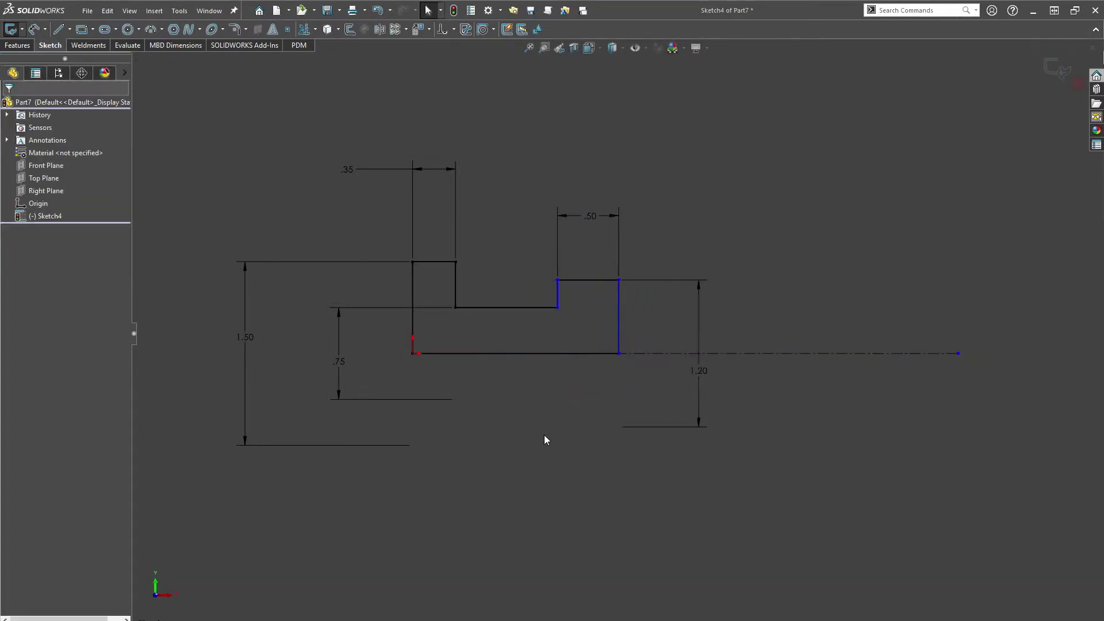
left_click(612, 331)
left_click(412, 323)
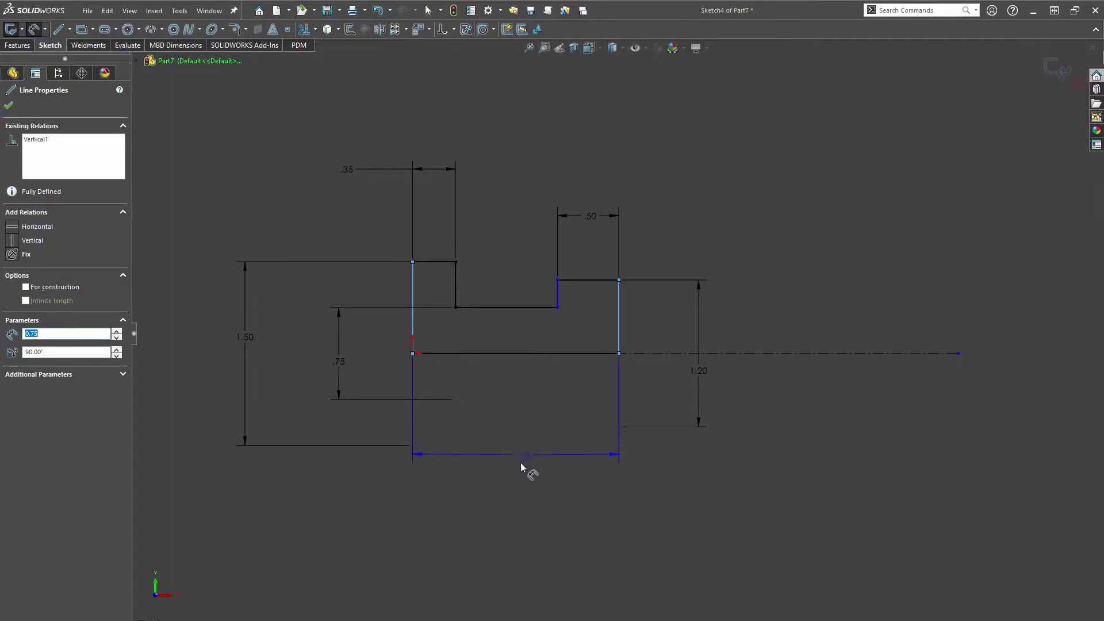
left_click(516, 504)
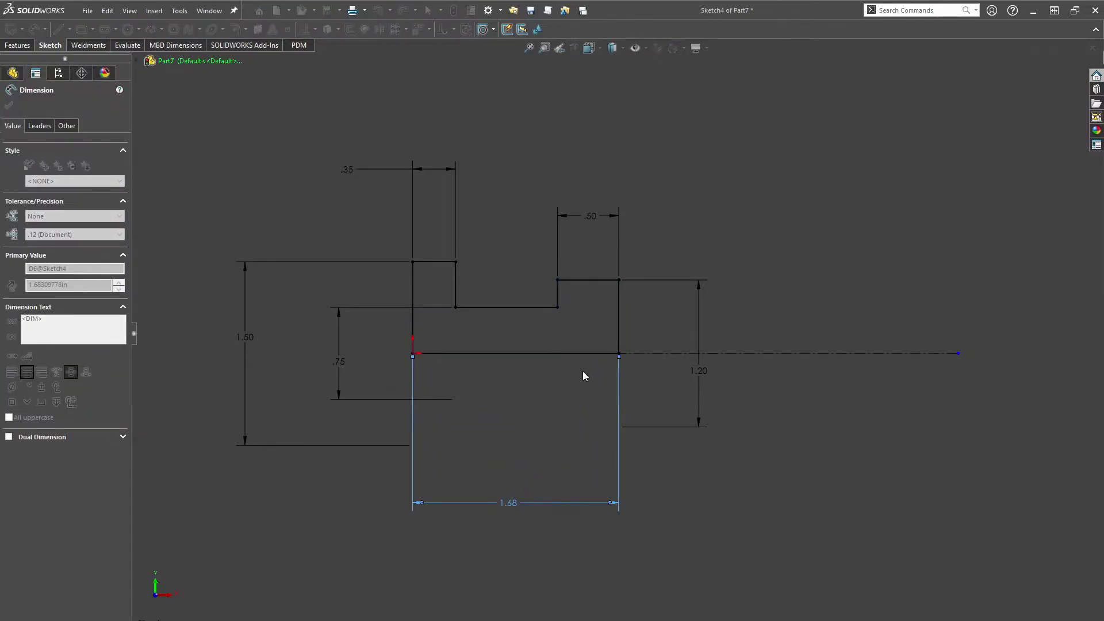
type("1.75")
key("Return")
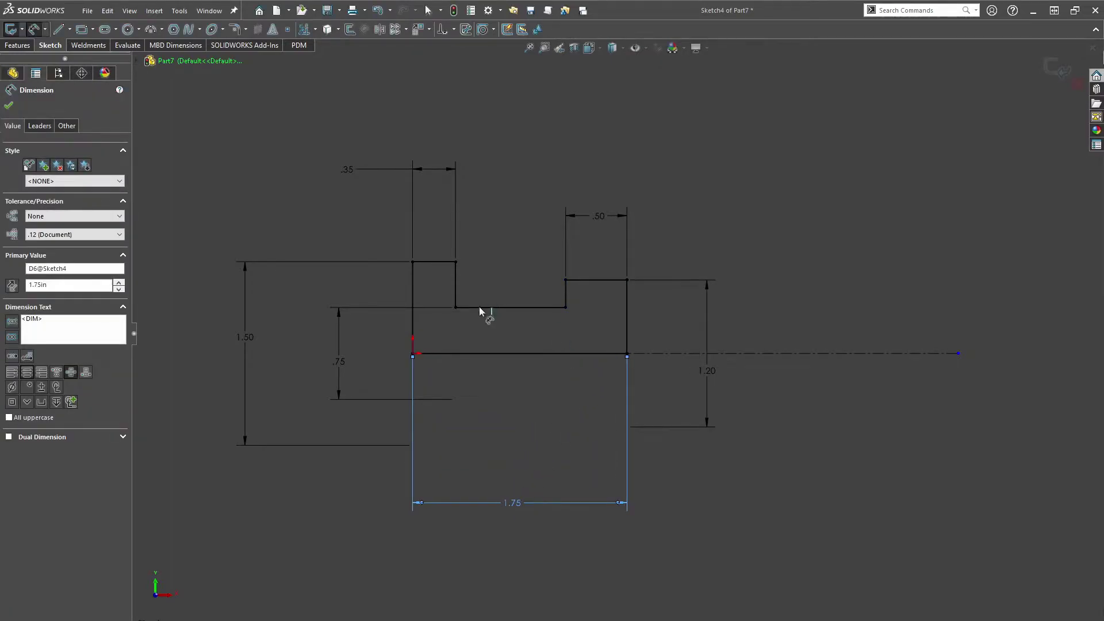
- Add a driven reference dimension for the length of the neck line
left_click(515, 308)
left_click(512, 241)
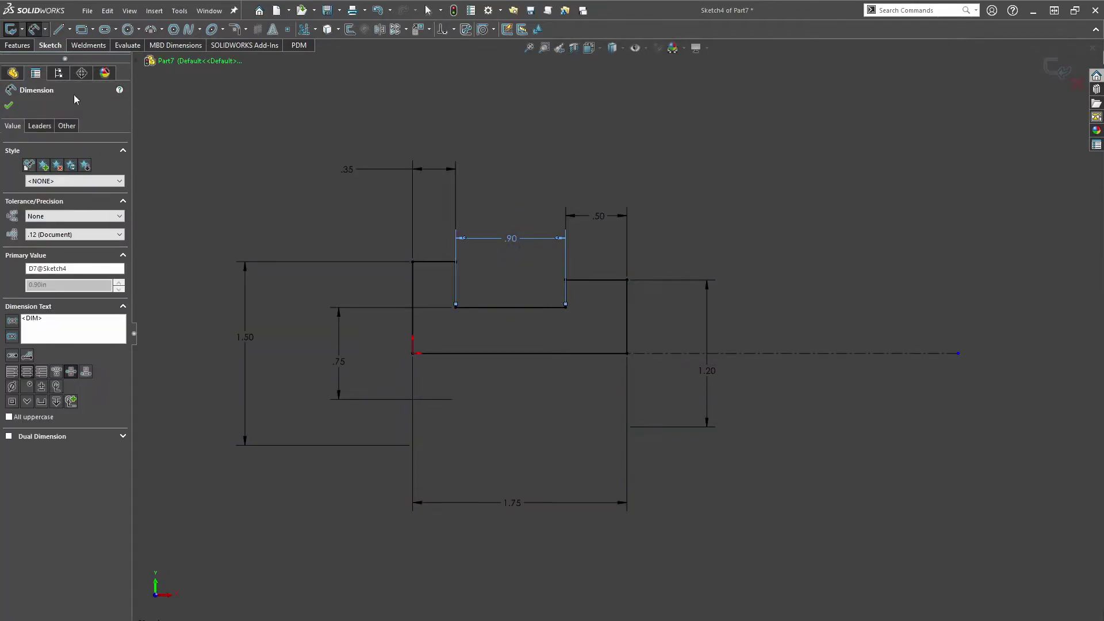
left_click(9, 105)
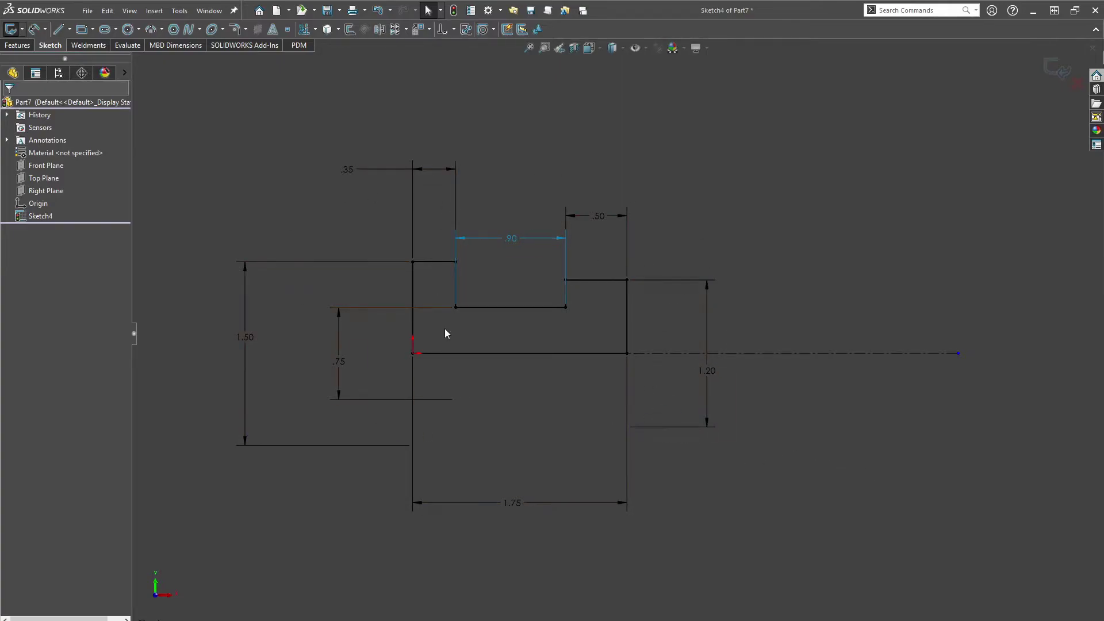
- Revolve the profile 180 degrees about the horizontal centreline
left_click(11, 31)
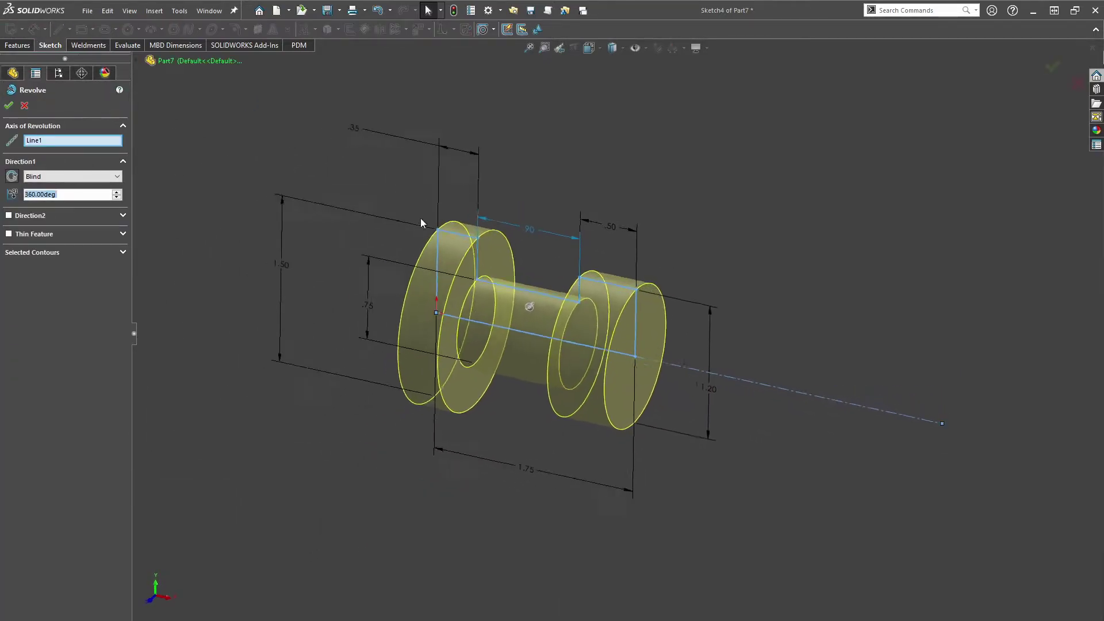
middle_click_drag(456, 435, 697, 391)
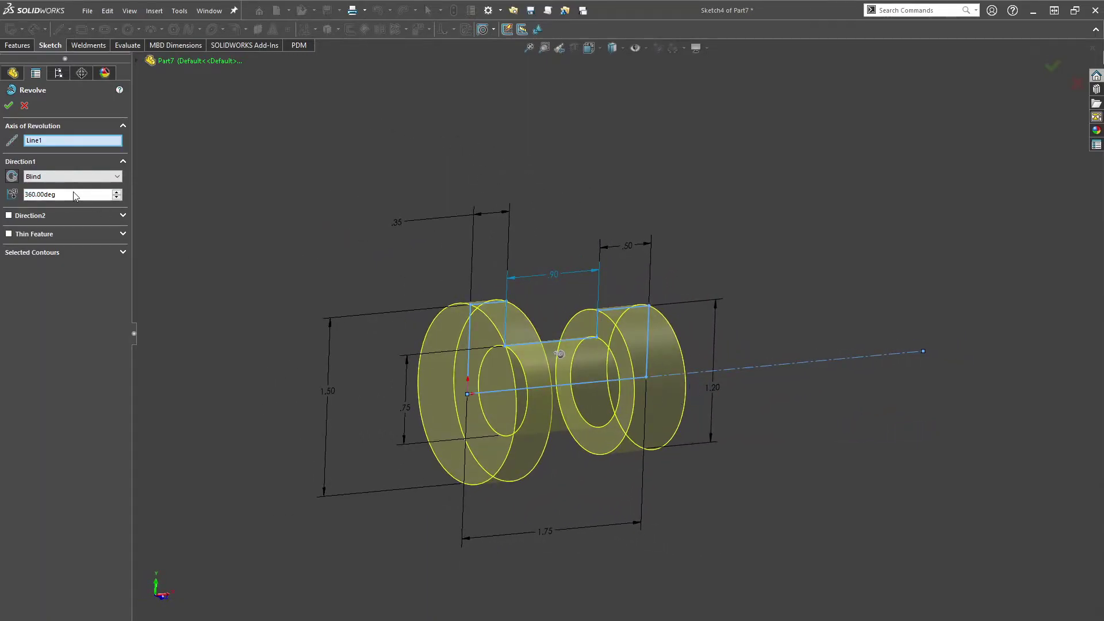
left_click_drag(89, 196, 10, 187)
type("180")
key("Return")
middle_click_drag(323, 294, 433, 275)
left_click(8, 105)
middle_click_drag(583, 278, 299, 379)
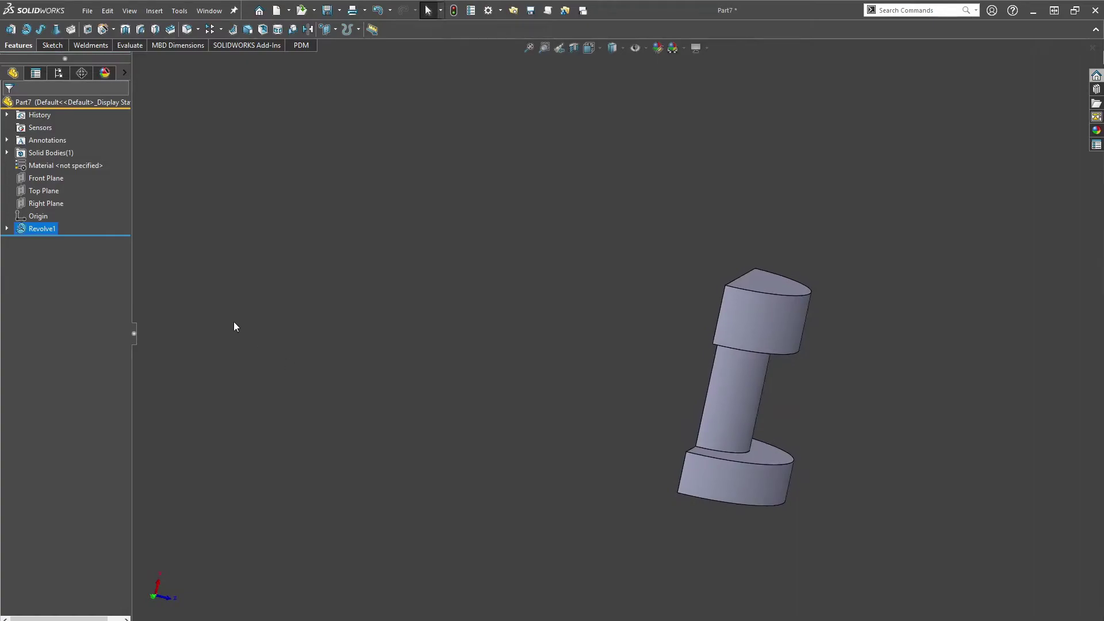
- Edit the revolve feature and set its angle to 360 degrees
left_click(47, 231)
left_click(53, 194)
type("360")
key("Return")
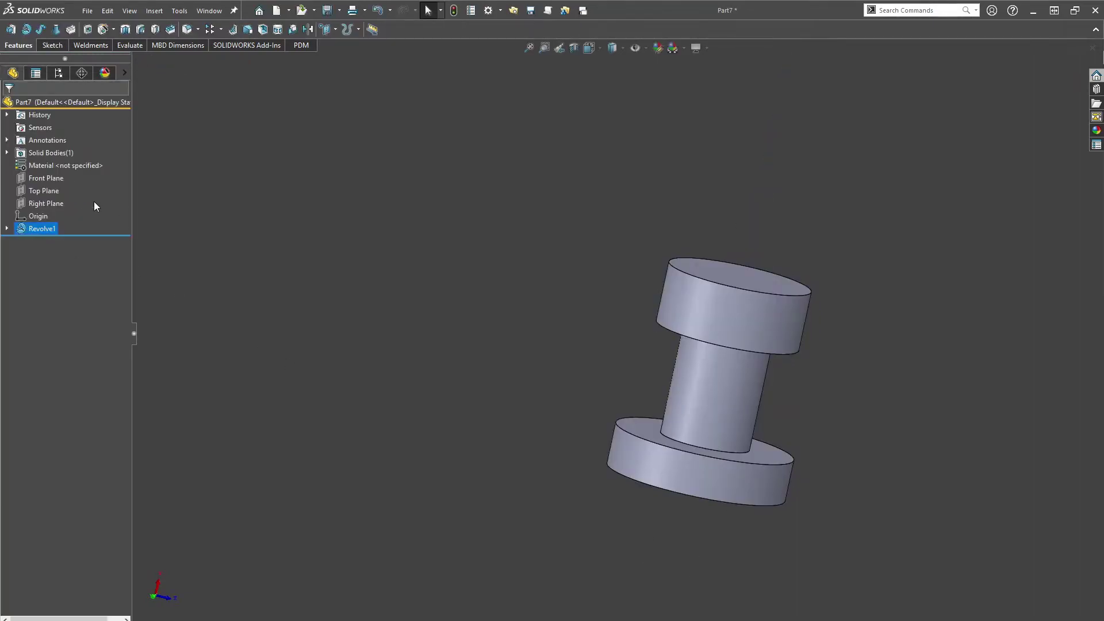
left_click(429, 245)
middle_click_drag(708, 204, 684, 136)
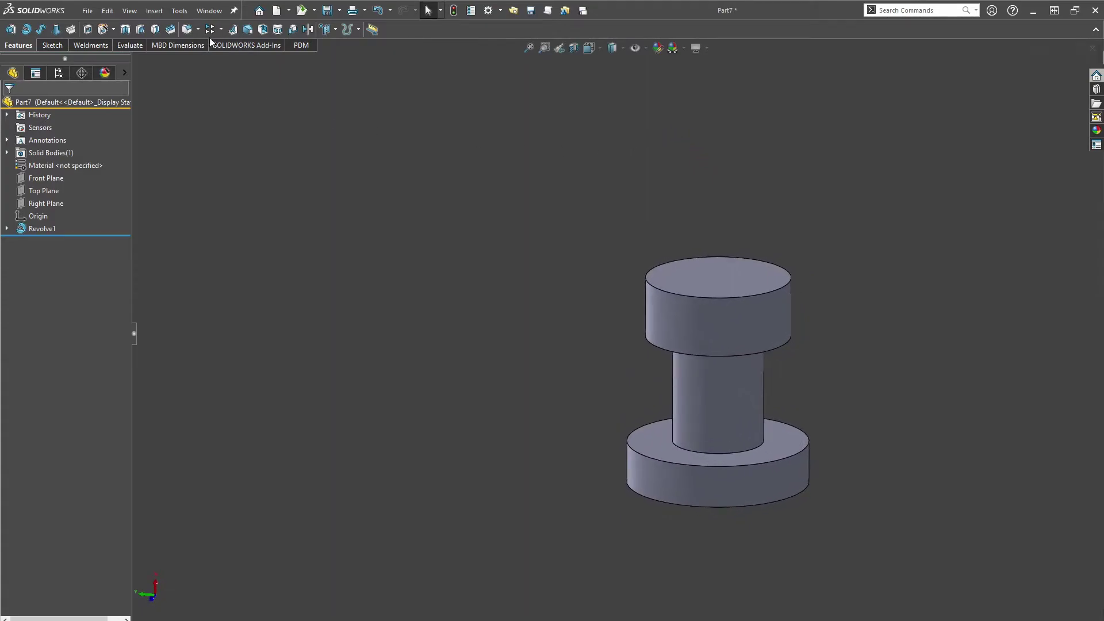
- Reopen the revolve's sketch and convert the neck line and its two adjoining vertical step lines to construction geometry
mouse_move(739, 437)
middle_mouse_down()
mouse_move(739, 324)
mouse_move(757, 442)
middle_mouse_up()
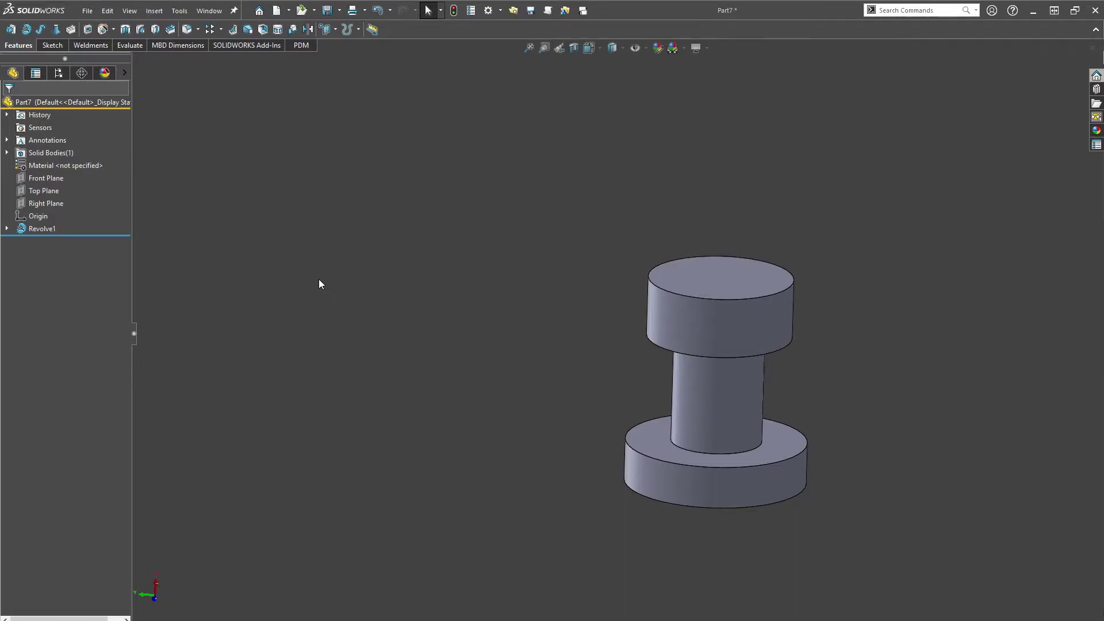
middle_click_drag(522, 369, 219, 357)
scroll(737, 345, "up", 4)
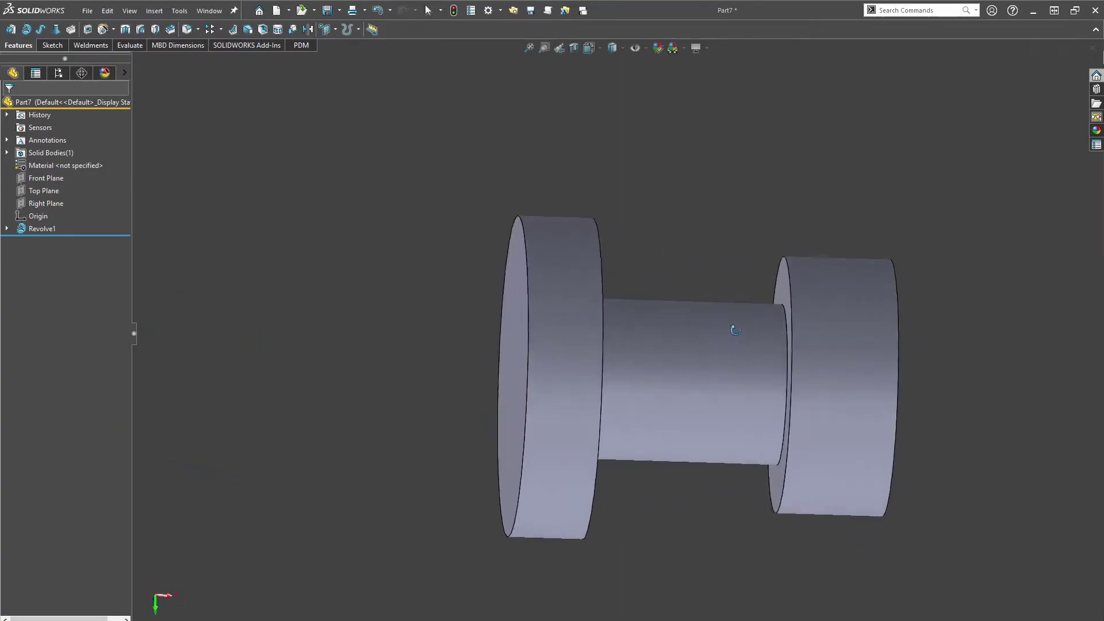
middle_click_drag(735, 330, 672, 315)
left_click(42, 228)
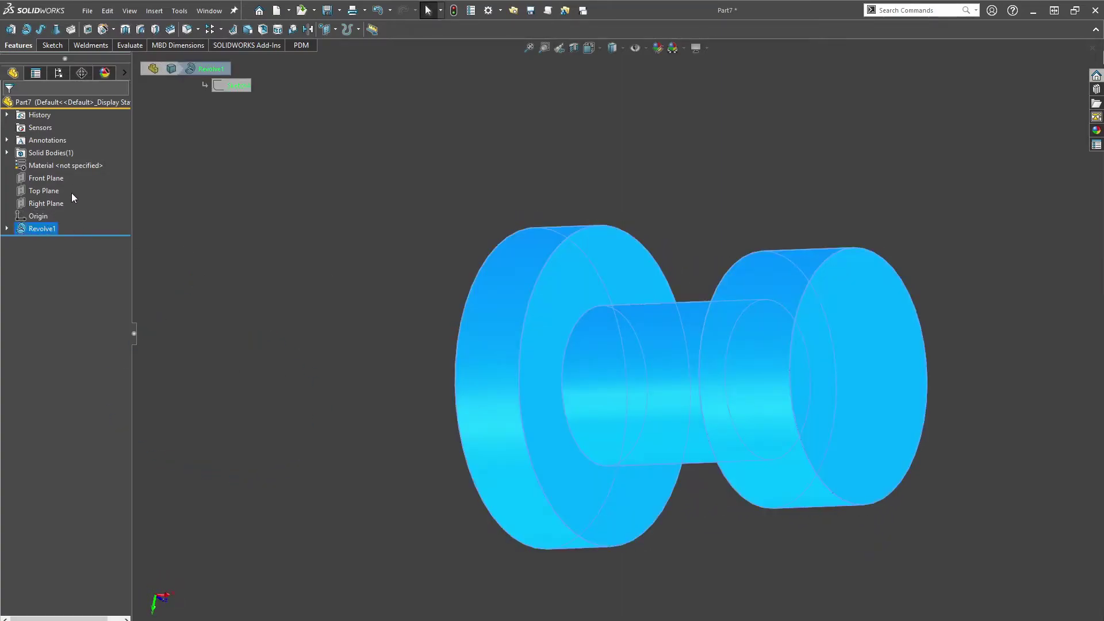
left_click(71, 193)
scroll(678, 302, "up", 9)
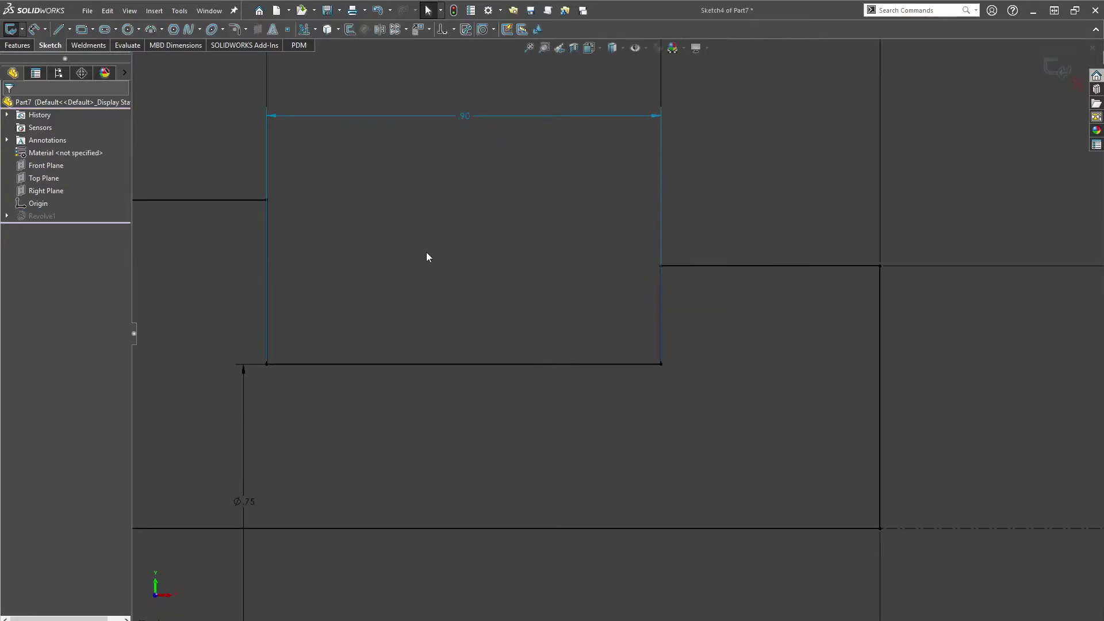
left_click(267, 261)
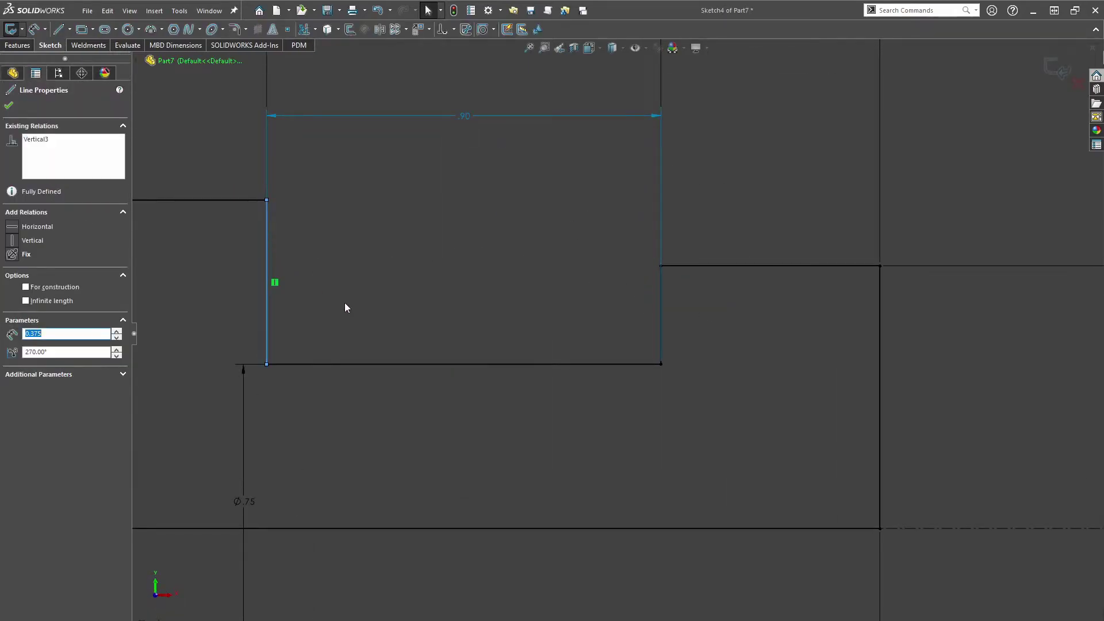
left_click(490, 363, "ctrl")
left_click(661, 316, "ctrl")
left_click(56, 392)
- Remove the neck's reference length dimension and move the neck diameter dimension beside the head's diameter dimension
scroll(413, 381, "down", 3)
left_click(766, 207)
scroll(627, 344, "up", 2)
left_click_drag(515, 209, 537, 364)
scroll(702, 416, "down", 3)
scroll(623, 525, "down", 3)
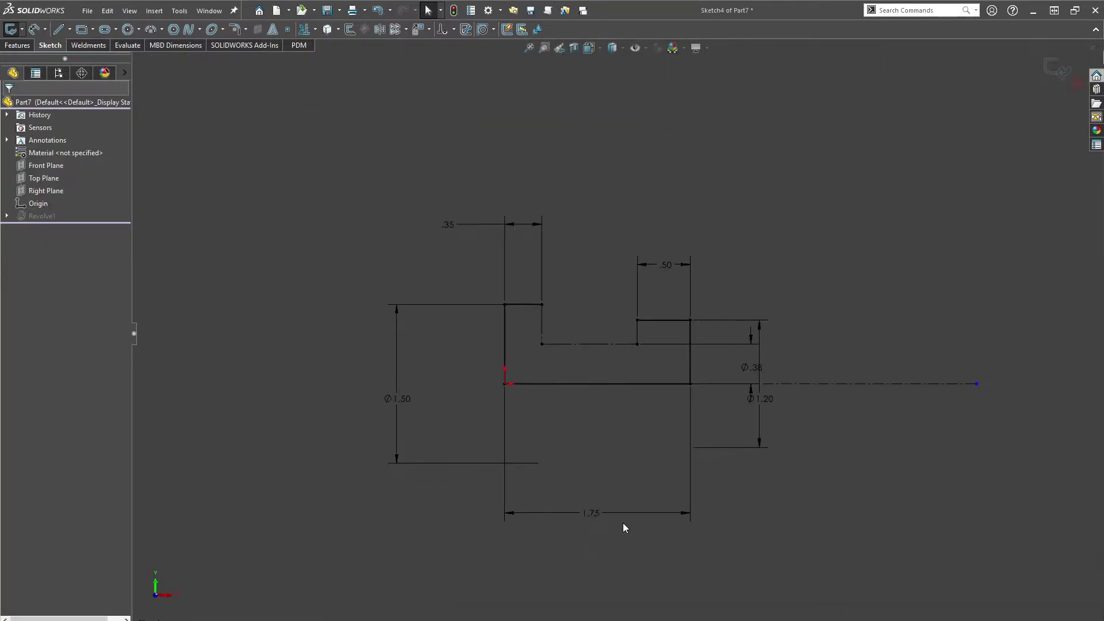
- Set the profile's overall length to 2 in
double_click(594, 513)
type("2")
key("Return")
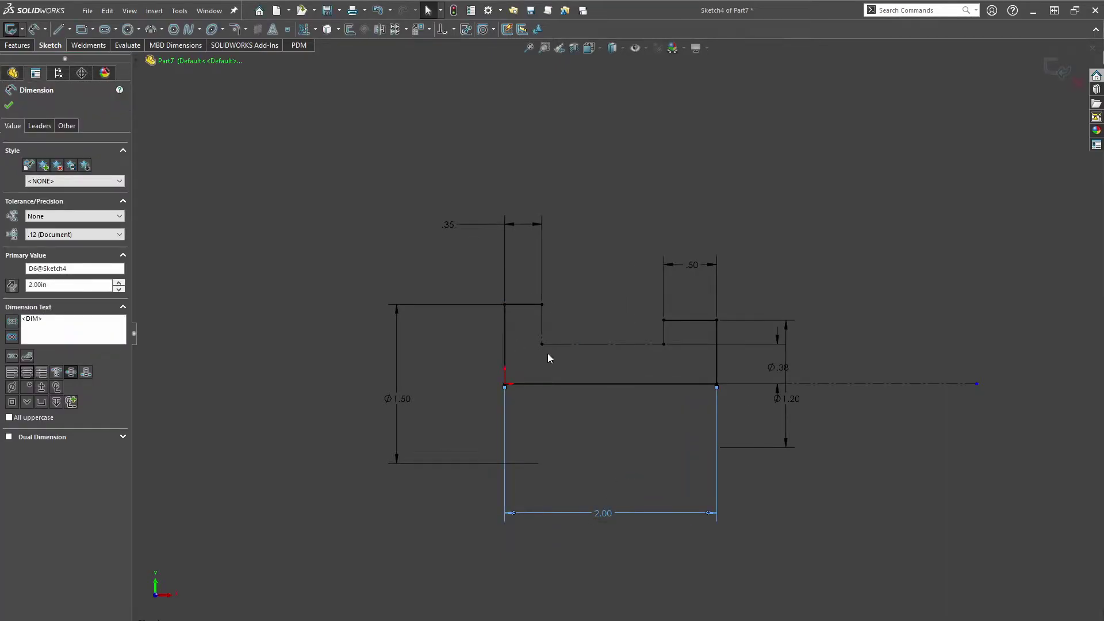
- Draw a three-point arc of about 0.69 in radius from the base's outer corner to the neck construction line
scroll(636, 346, "up", 4)
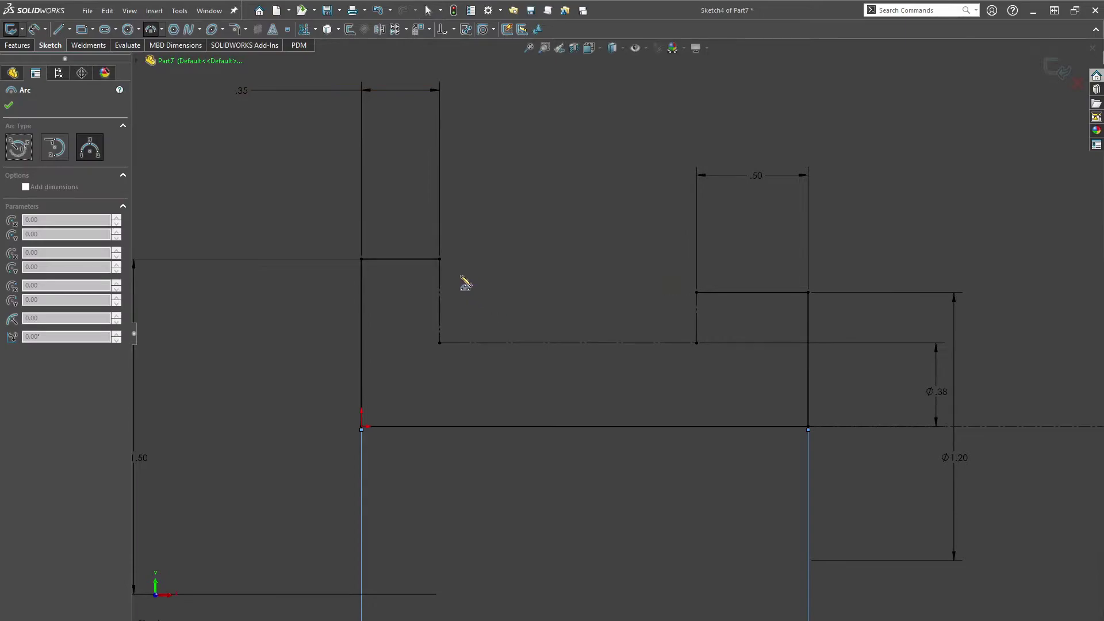
left_click(440, 259)
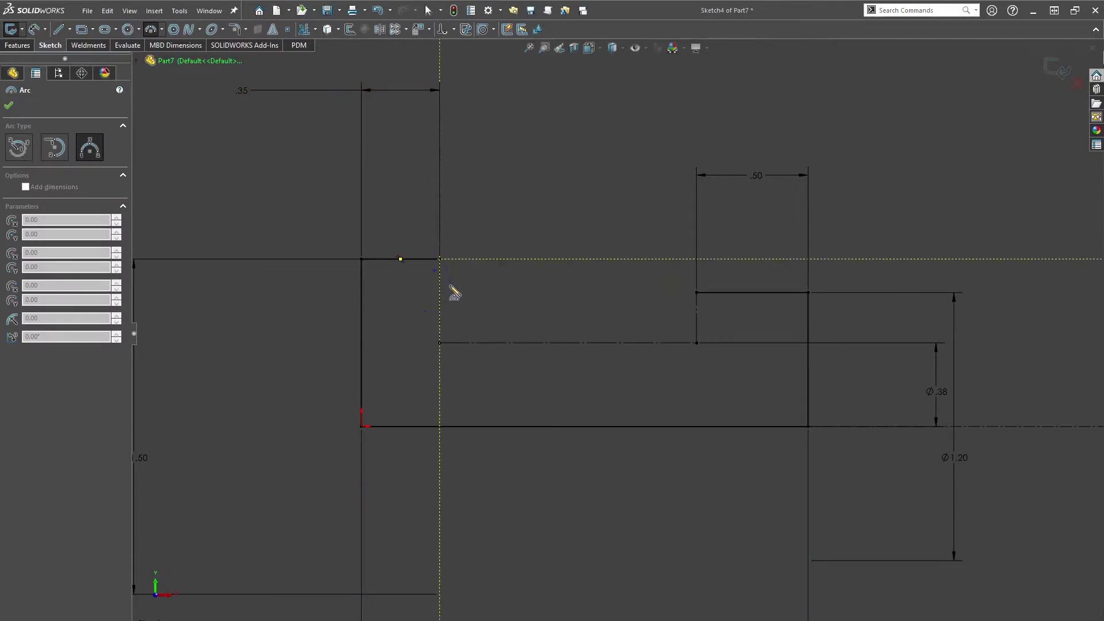
left_click(538, 343)
left_click(498, 318)
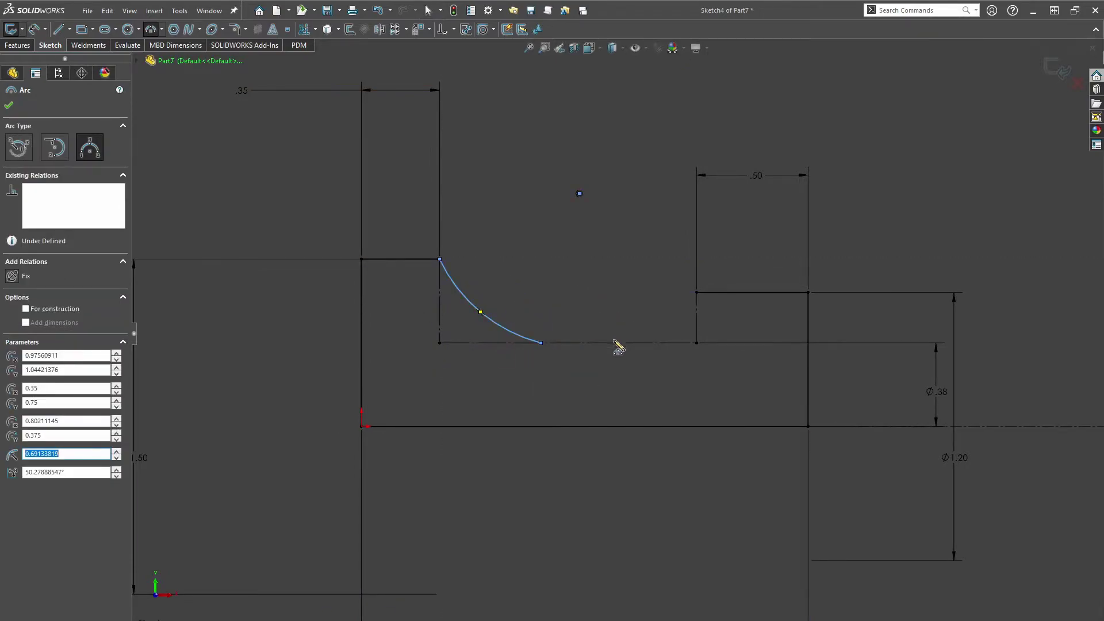
- Draw a three-point arc of about 0.46 in radius from the neck construction line to the head's outer corner
left_click(630, 343)
left_click(696, 293)
left_click(676, 323)
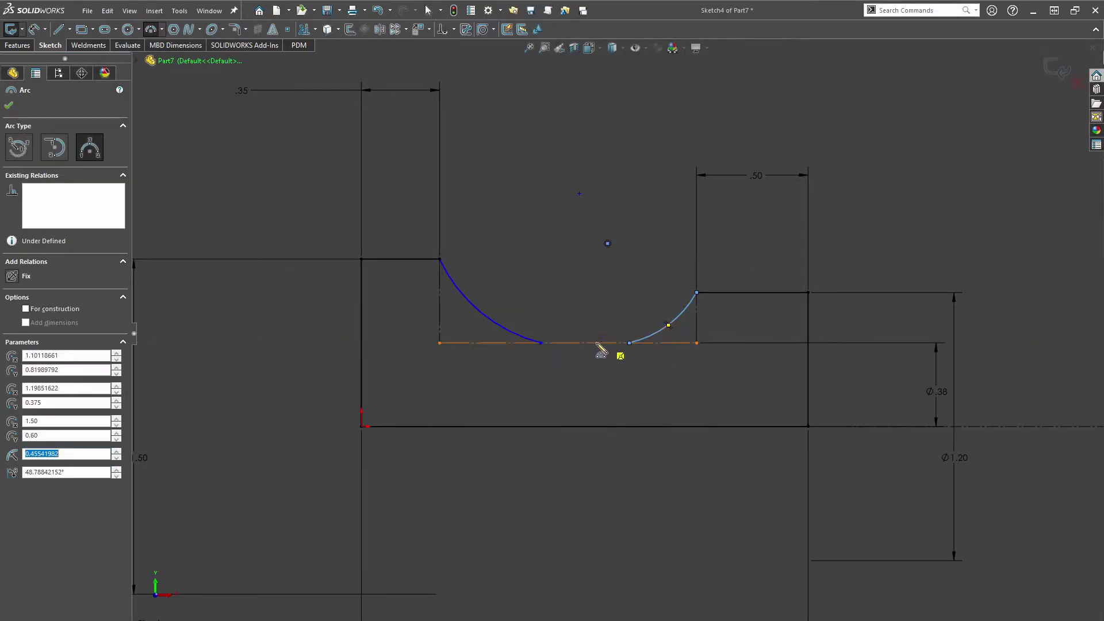
key("Escape")
scroll(575, 315, "up", 2)
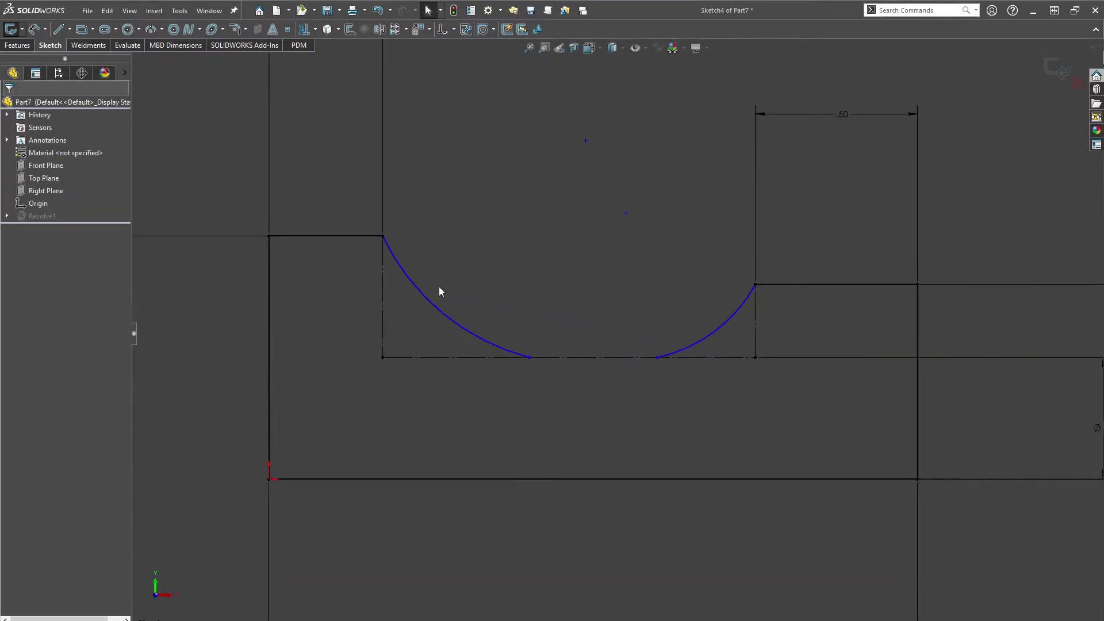
- Merge the two neck arcs' lower endpoints on the neck construction line into one point
left_click(529, 357)
left_click(658, 357, "ctrl")
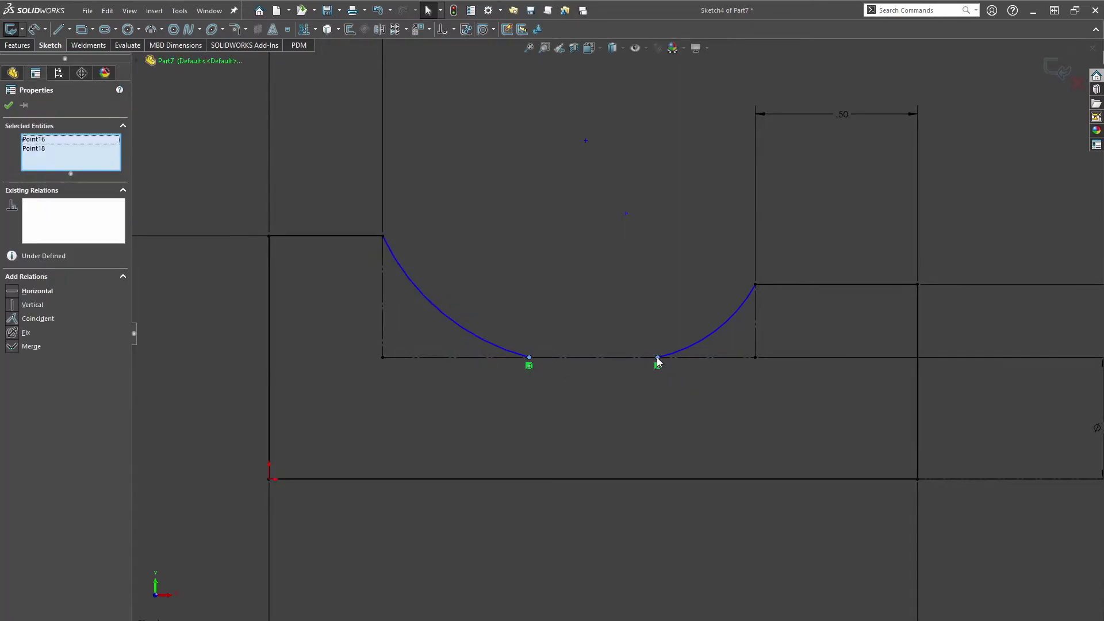
left_click(729, 301)
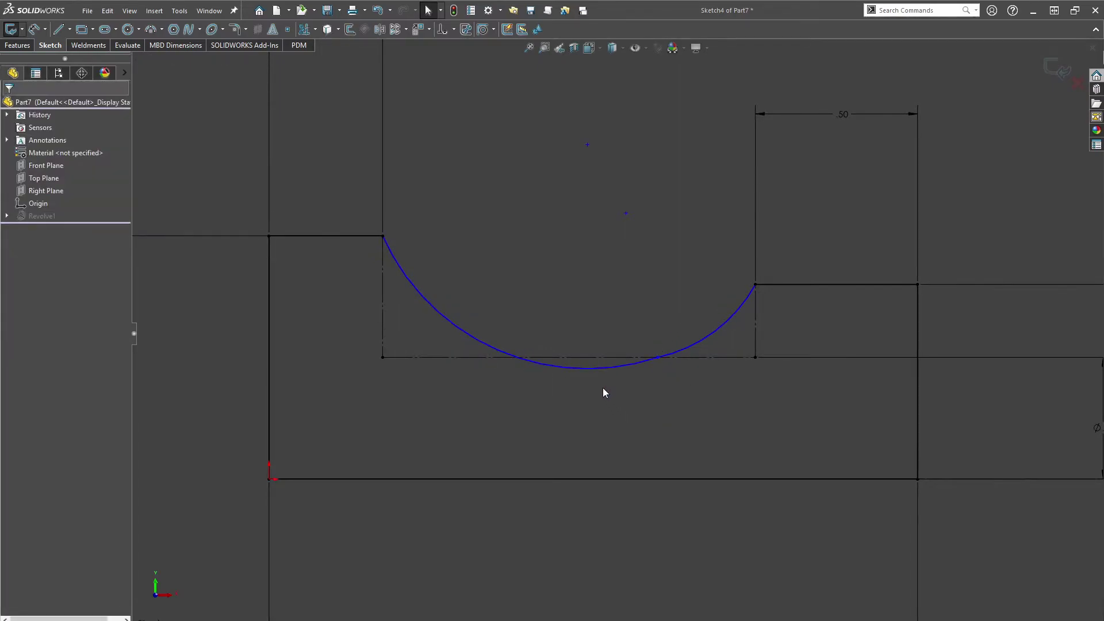
- Make the base-side arc tangent to the neck construction line, and try the same for the head-side arc
left_click(595, 370)
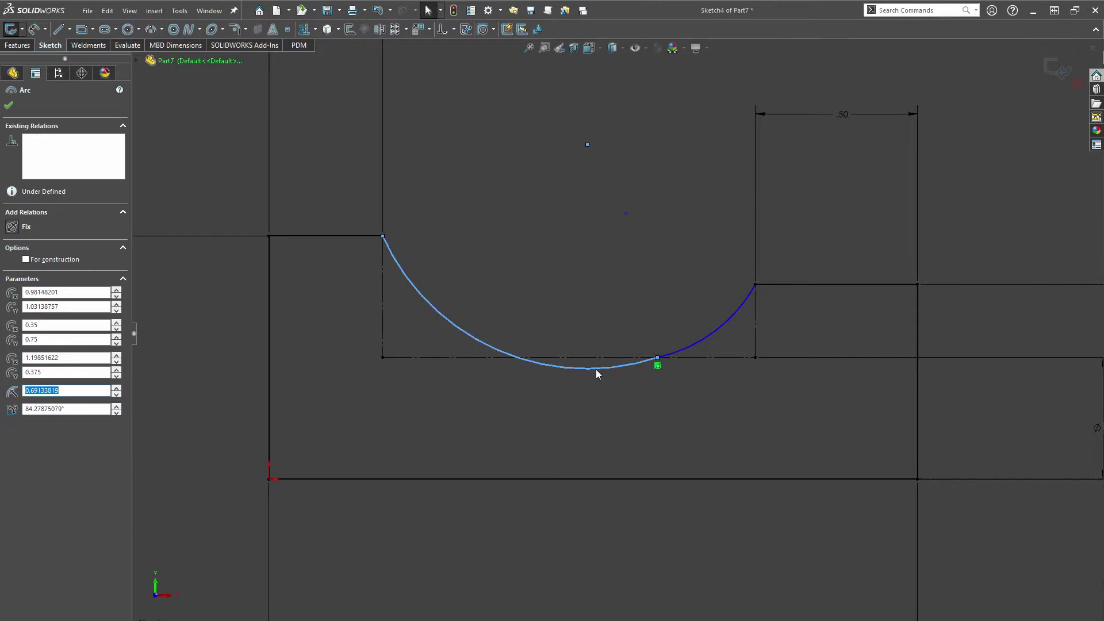
left_click(590, 357, "ctrl")
left_click(609, 380)
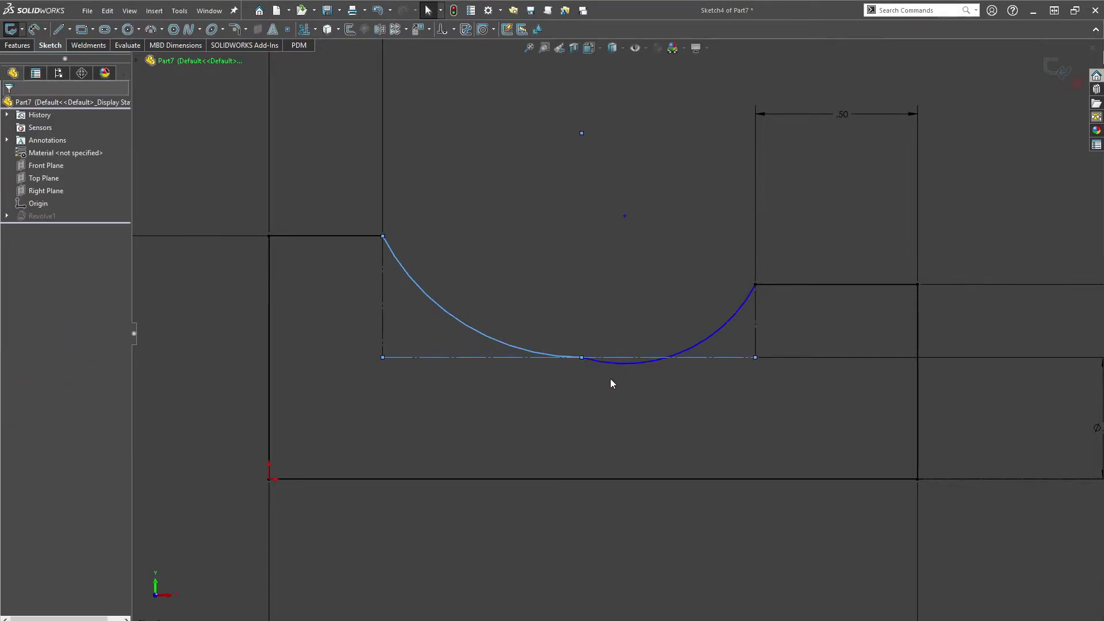
left_click(632, 361)
left_click(632, 357, "ctrl")
left_click(611, 408)
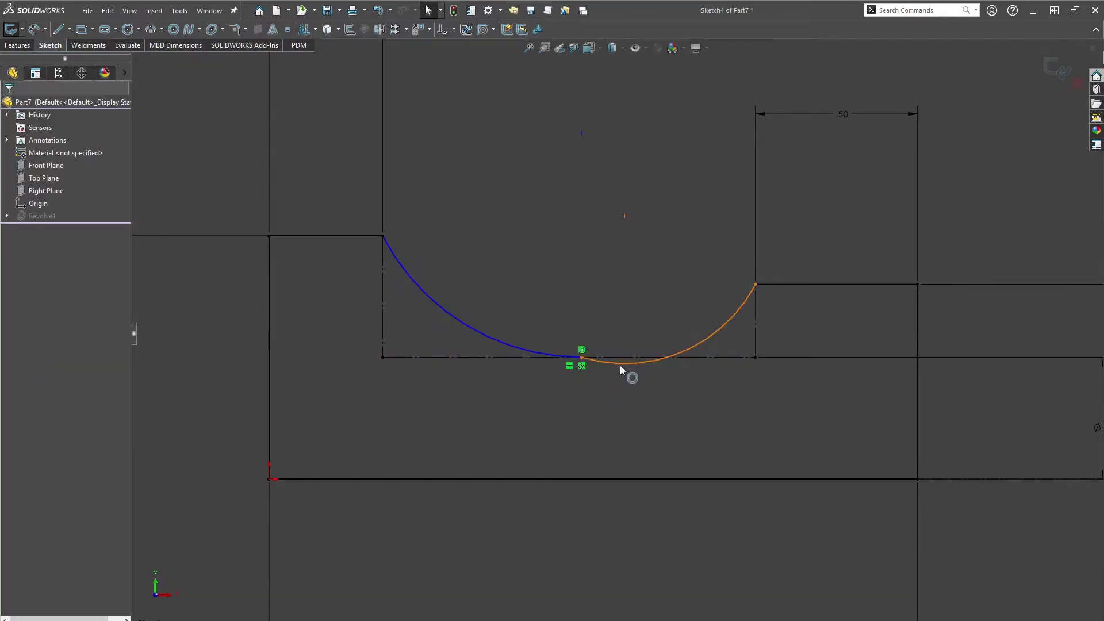
- Make the base-side and head-side neck arcs tangent to each other
left_click(621, 364)
left_click(543, 353, "ctrl")
left_click(577, 307)
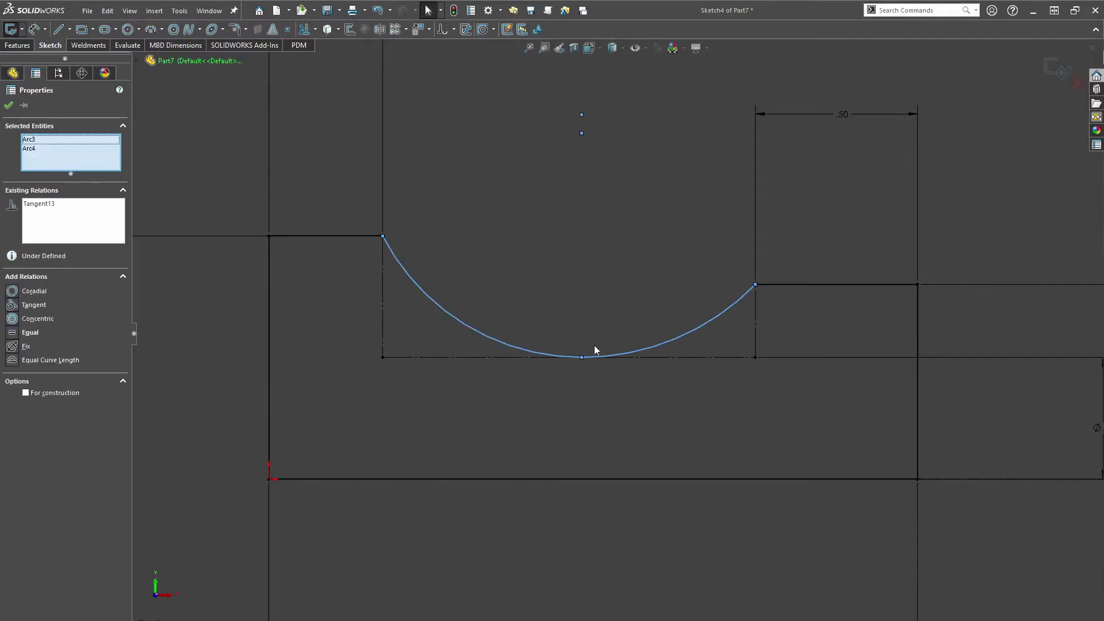
left_click(625, 433)
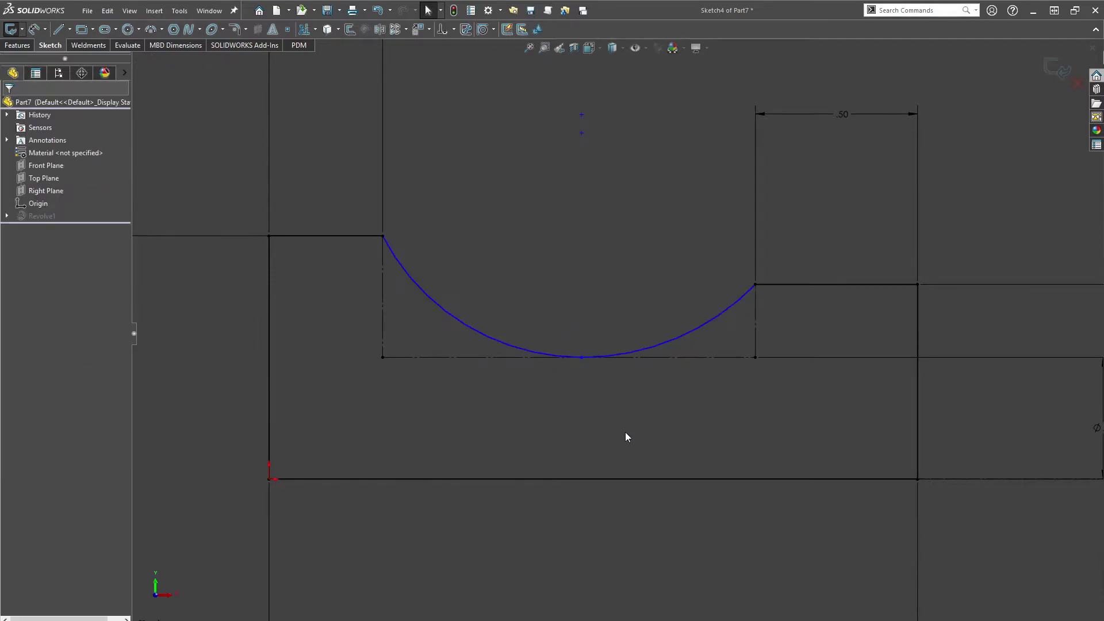
- Remove the base-side arc's tangency to the neck construction line and slide the arcs' shared endpoint along that line toward the head
left_click(674, 358)
left_click(580, 266)
left_click(581, 357)
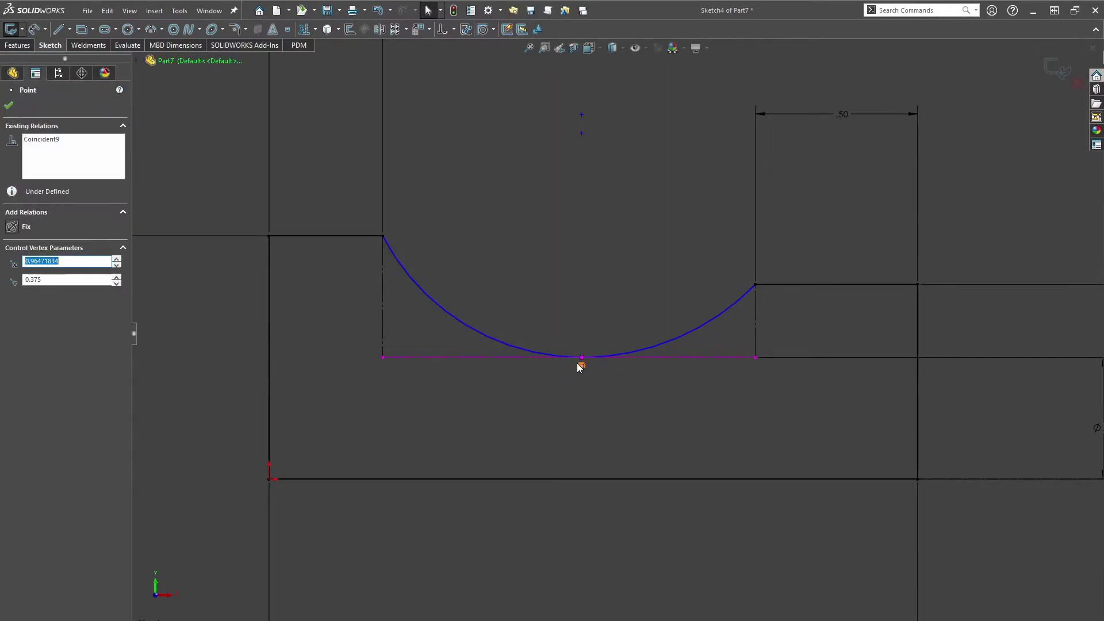
left_click(536, 358)
key("Escape")
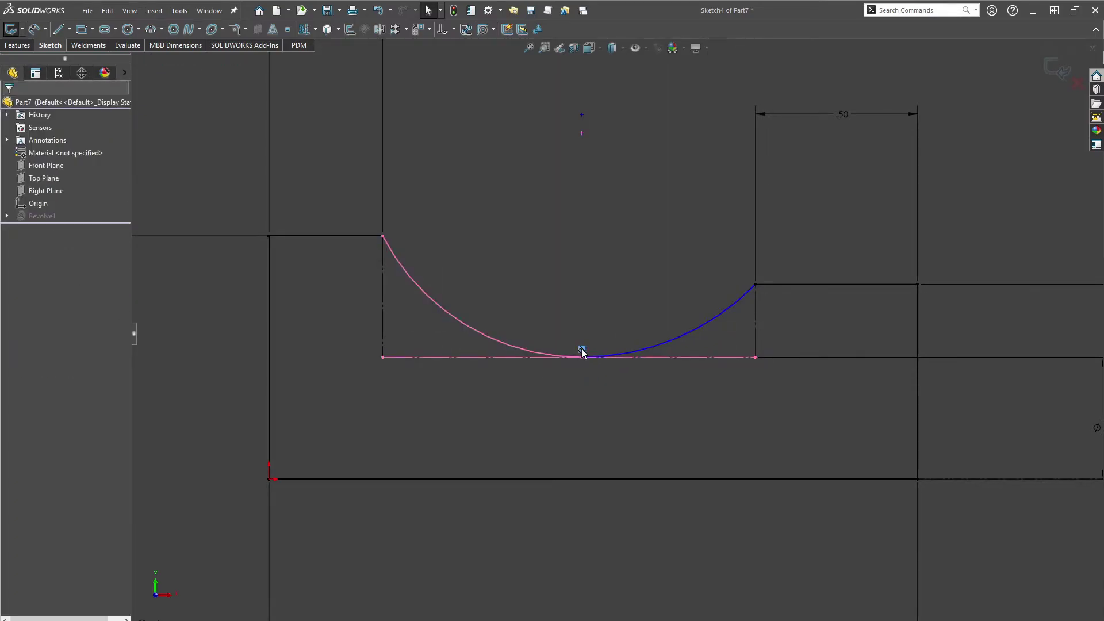
left_click_drag(582, 357, 605, 404)
left_click_drag(604, 361, 663, 402)
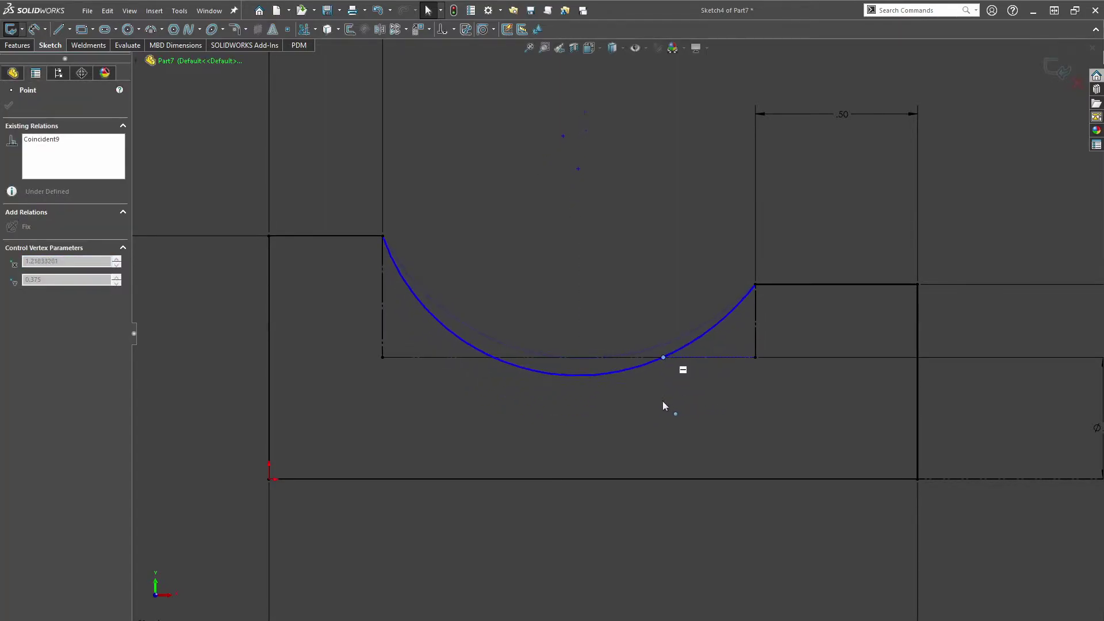
- Delete the shared endpoint's coincidence with the neck construction line and move that point slightly below the line
left_click(553, 315)
left_click(662, 367)
key("Delete")
mouse_move(660, 358)
left_mouse_down()
mouse_move(650, 338)
mouse_move(655, 387)
mouse_move(646, 311)
mouse_move(656, 377)
mouse_move(657, 363)
left_mouse_up()
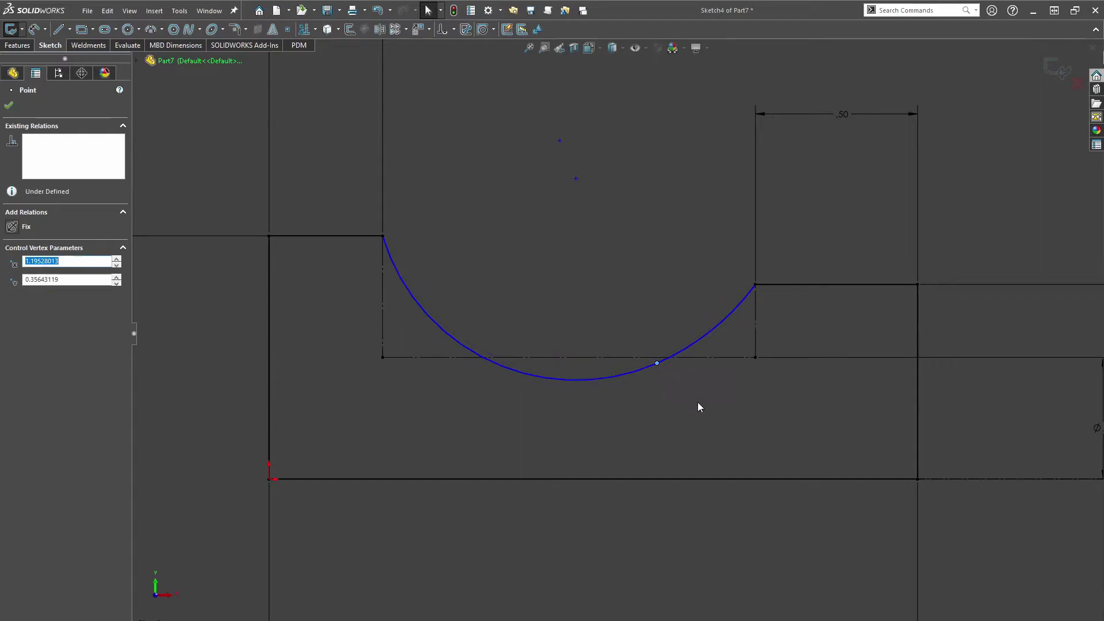
left_click(720, 234)
- Dimension the base-side neck arc's radius as 0.63 in, placing the dimension below the profile
scroll(816, 313, "down", 1)
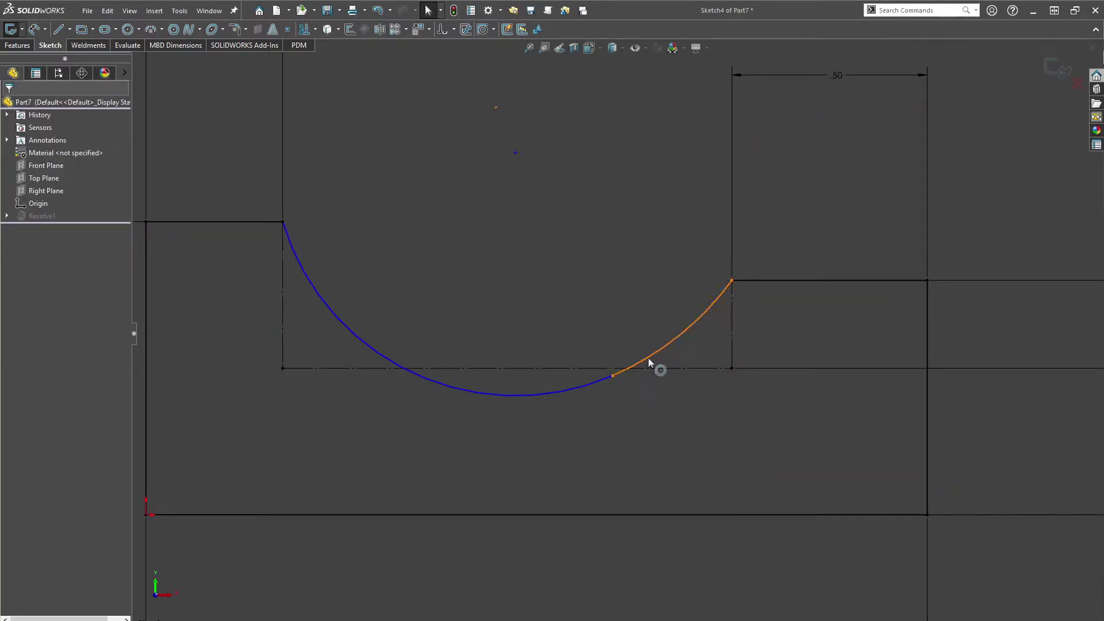
scroll(572, 260, "up", 2)
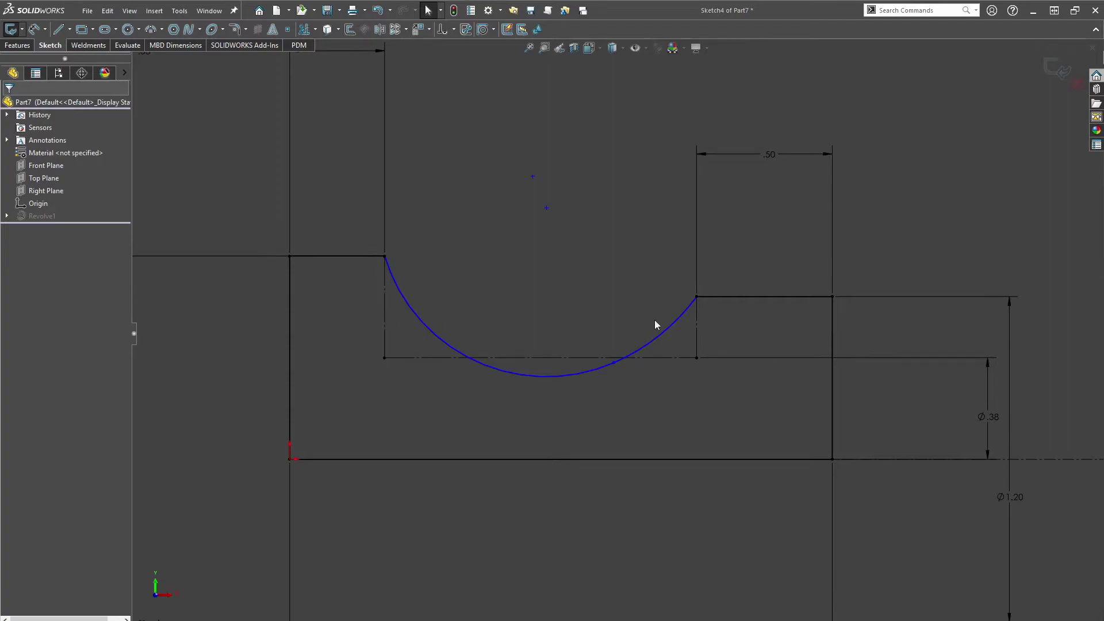
key("d")
left_click(454, 348)
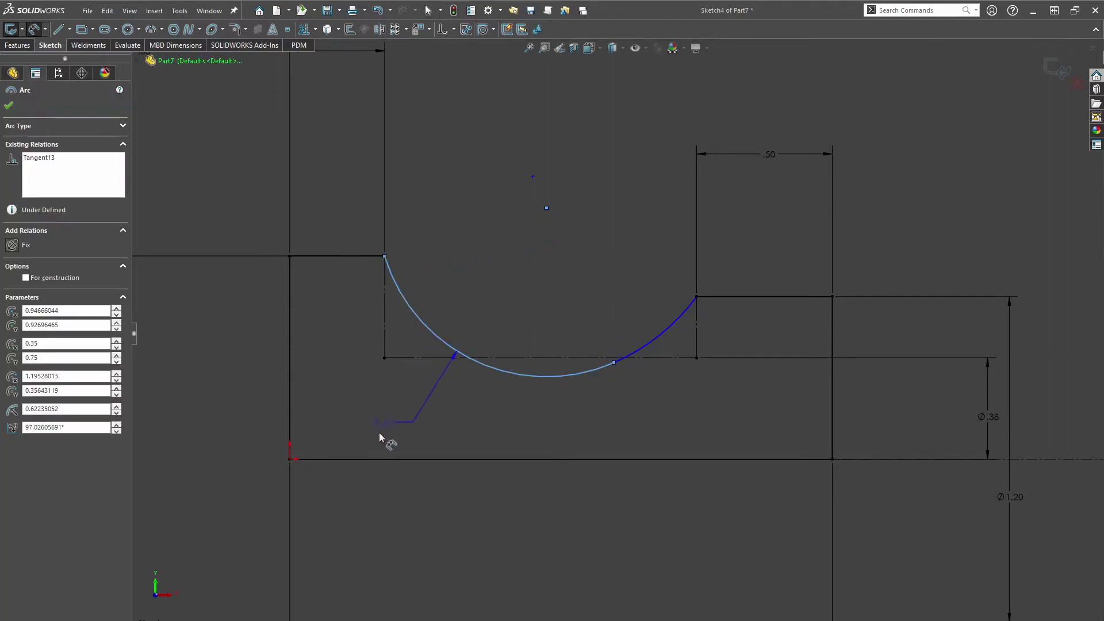
left_click(356, 534)
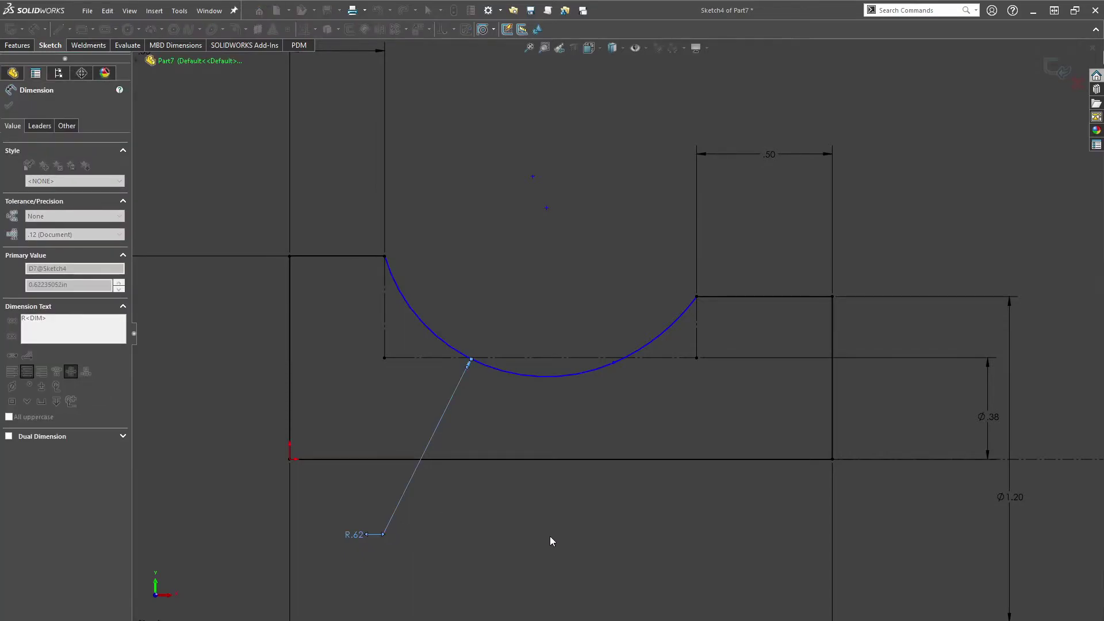
key("Return")
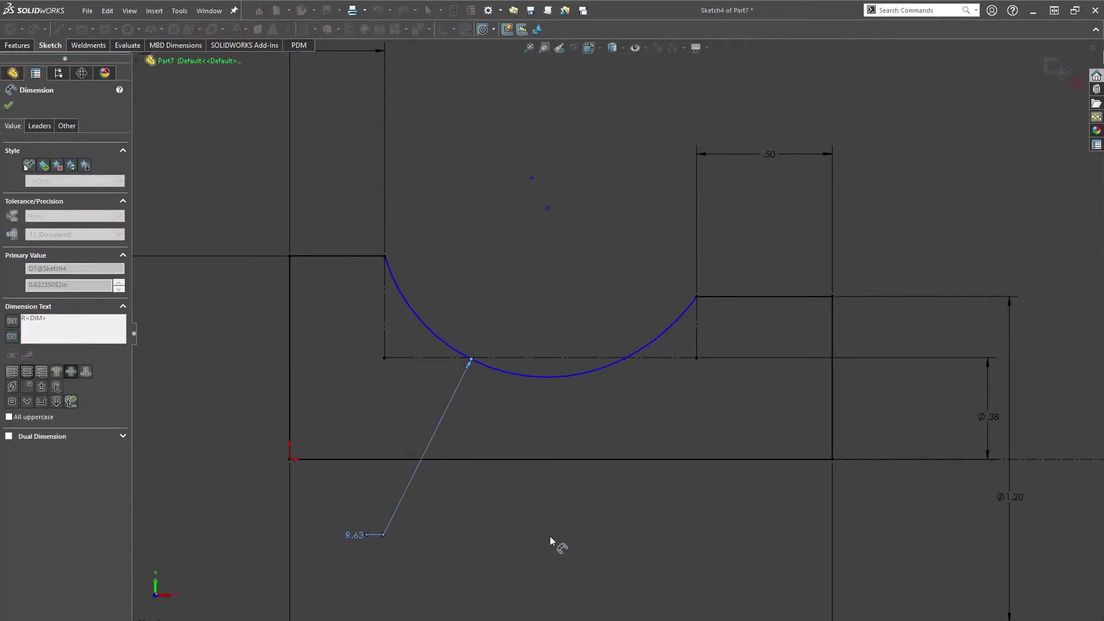
- Dimension the head-side neck arc's radius as 0.75 in, placing the dimension below the profile
left_click(670, 329)
left_click(800, 493)
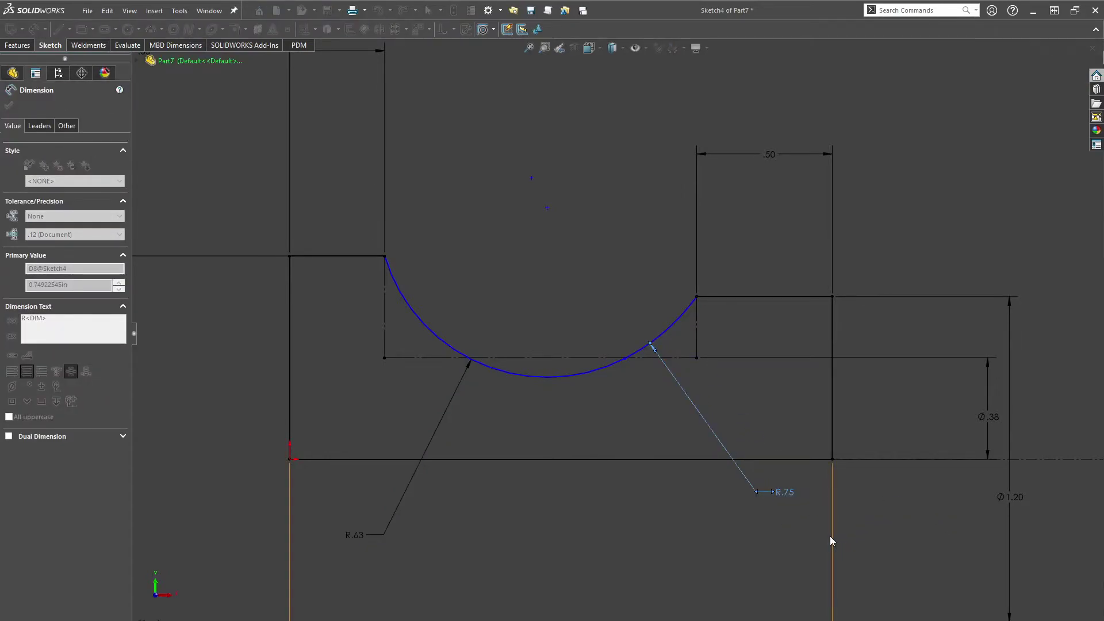
key("Return")
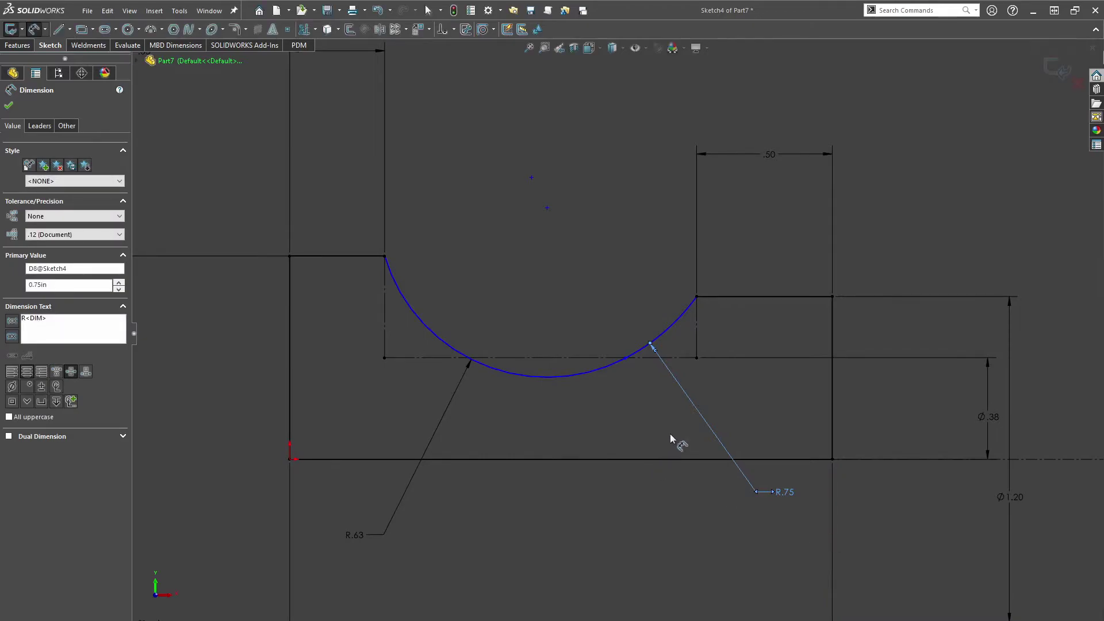
key("Escape")
- Move the arcs' shared endpoint toward the base and set the head-side arc's radius to 0.38 in
mouse_move(625, 359)
left_mouse_down()
mouse_move(644, 354)
mouse_move(567, 381)
mouse_move(464, 368)
mouse_move(409, 332)
mouse_move(586, 388)
mouse_move(663, 366)
mouse_move(613, 373)
mouse_move(646, 364)
mouse_move(634, 376)
left_mouse_up()
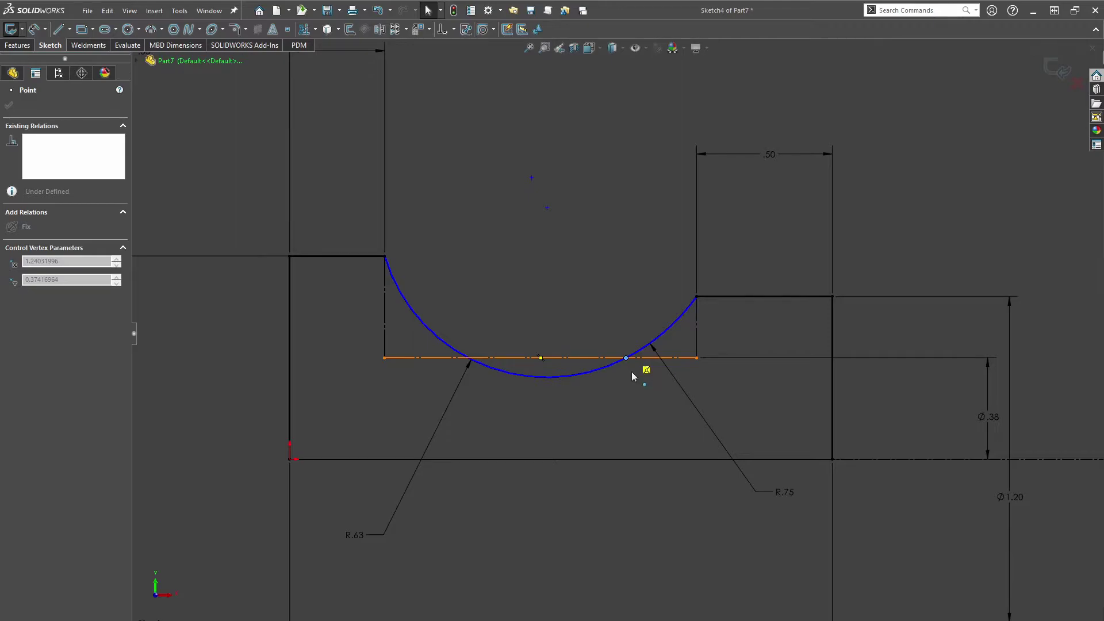
left_click_drag(631, 376, 453, 331)
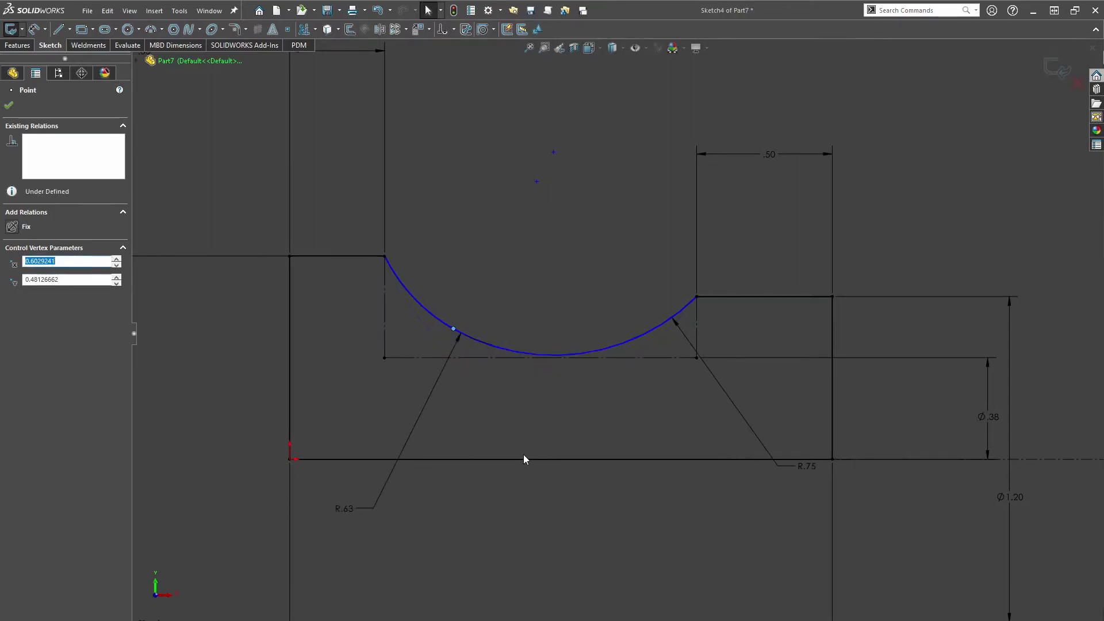
double_click(809, 468)
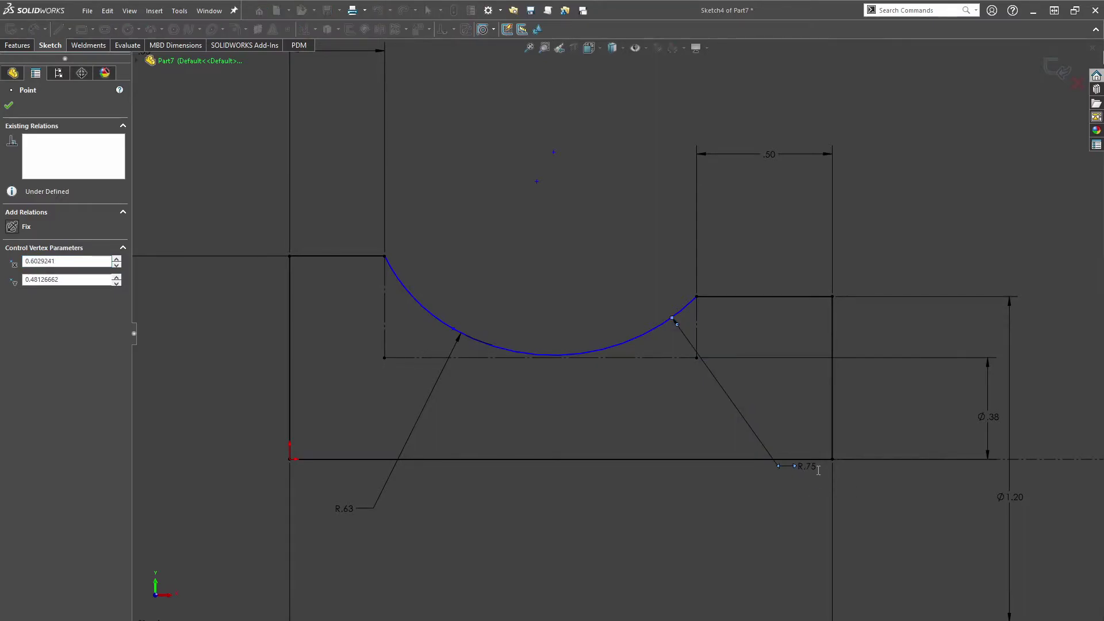
type(".38")
key("Return")
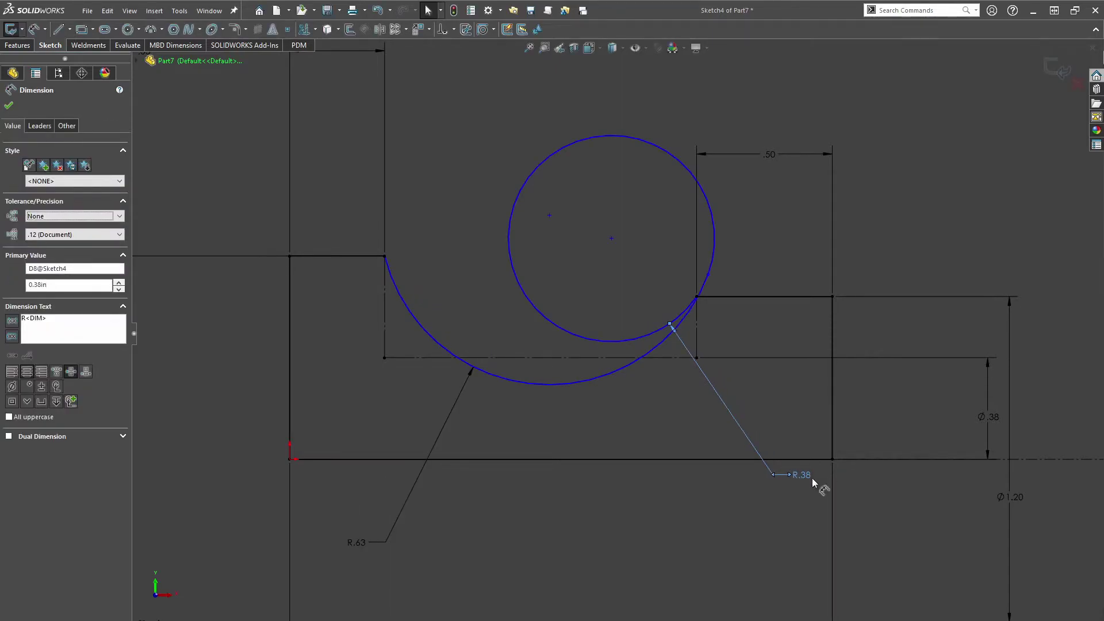
- Set the head-side arc's radius to 0.875 in and pull the arcs' shared endpoint back toward the base
double_click(812, 476)
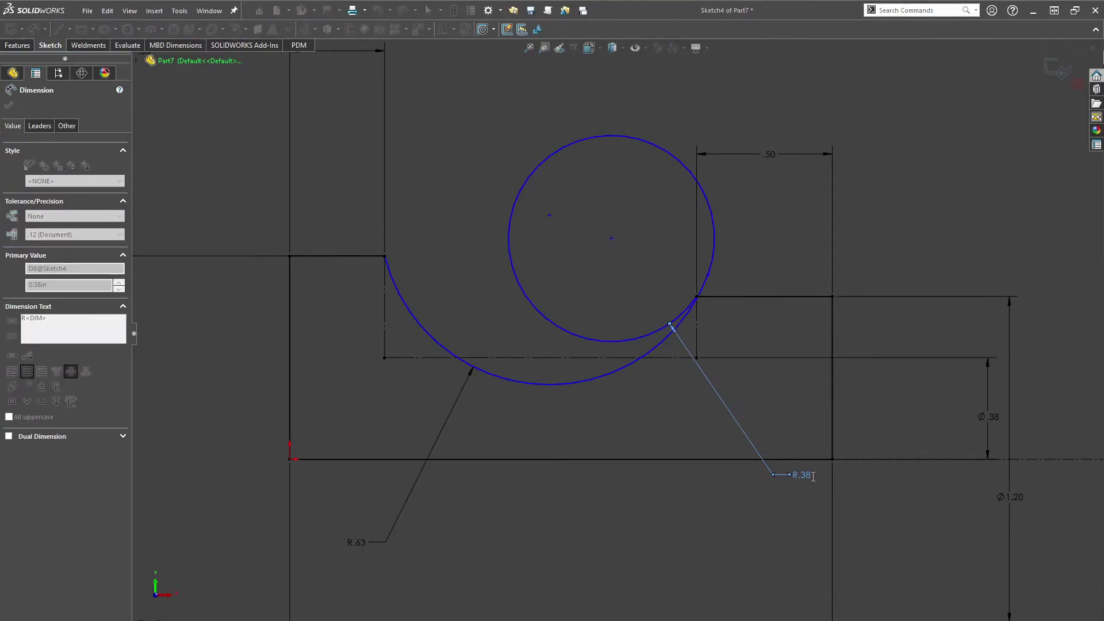
type(".875")
key("Return")
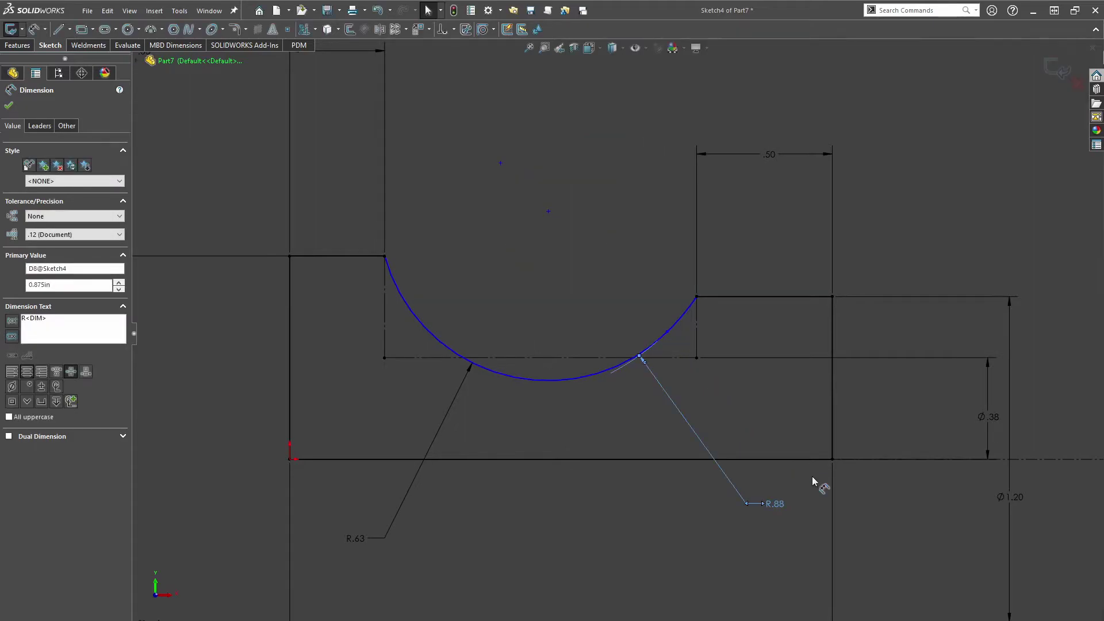
mouse_move(374, 540)
left_mouse_down()
mouse_move(352, 525)
mouse_move(375, 547)
mouse_move(387, 539)
left_mouse_up()
left_click_drag(667, 334, 582, 359)
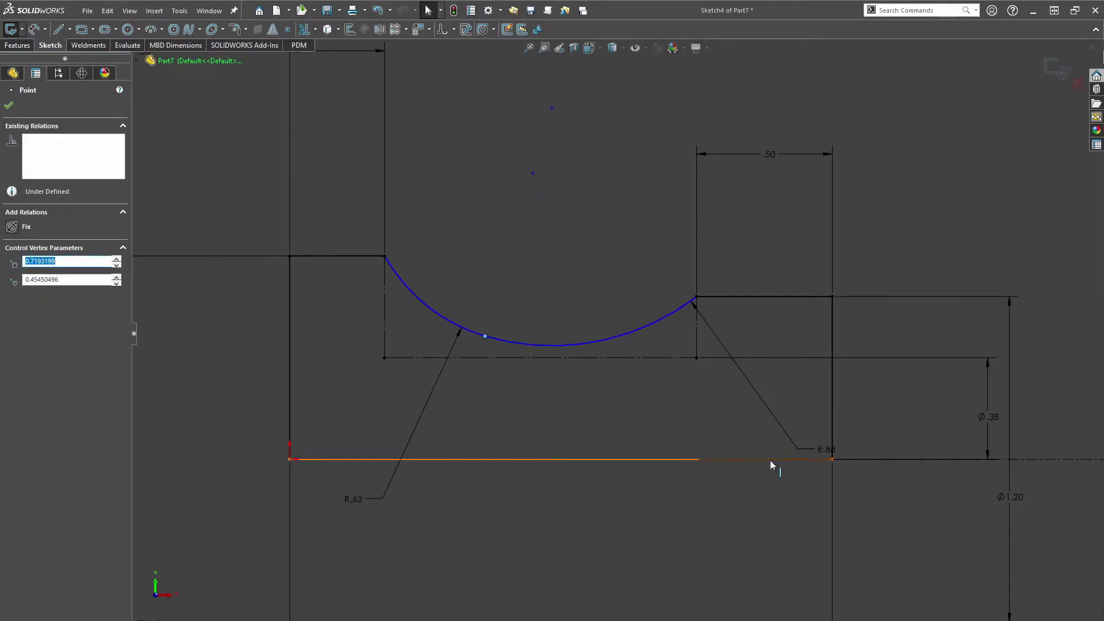
- Set the base-side arc's radius to 0.38 in and the head-side arc's radius to 1 in
double_click(364, 499)
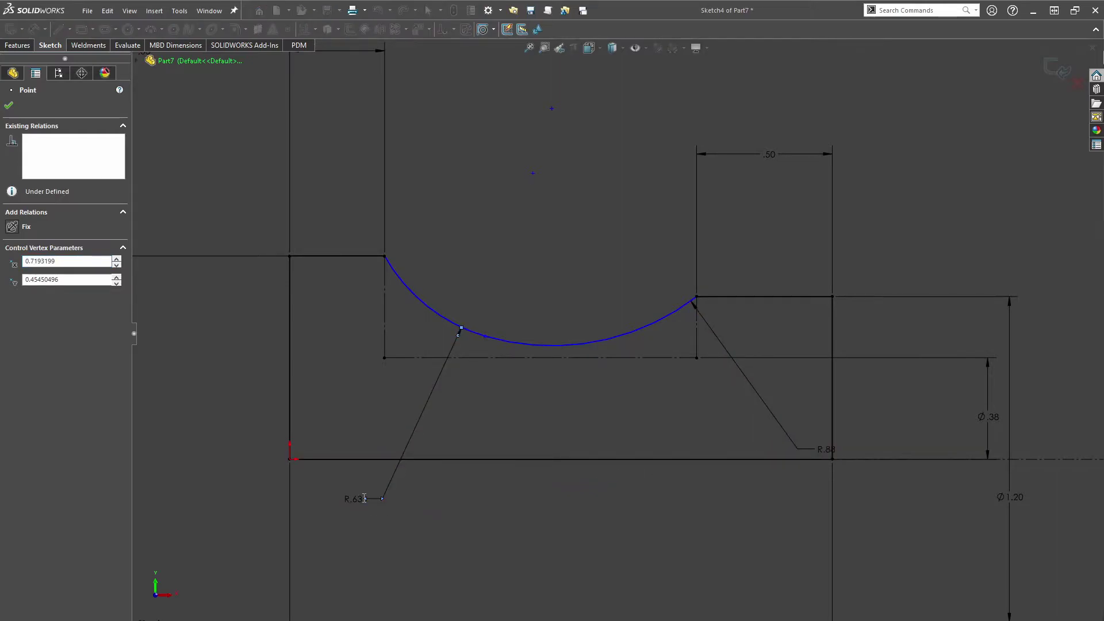
type(".38")
key("Return")
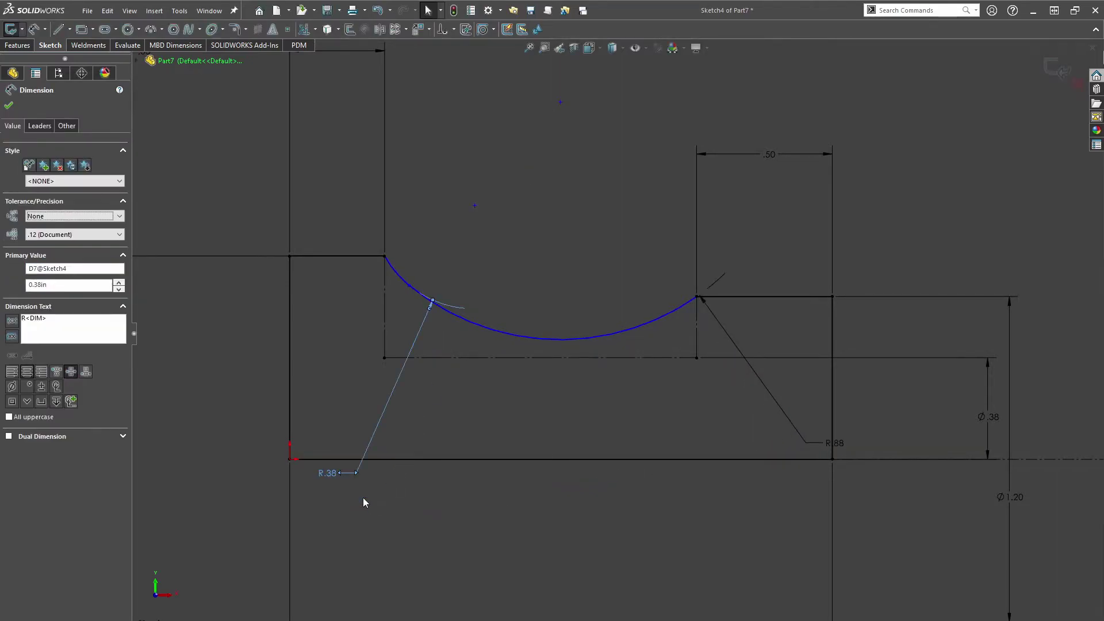
double_click(828, 444)
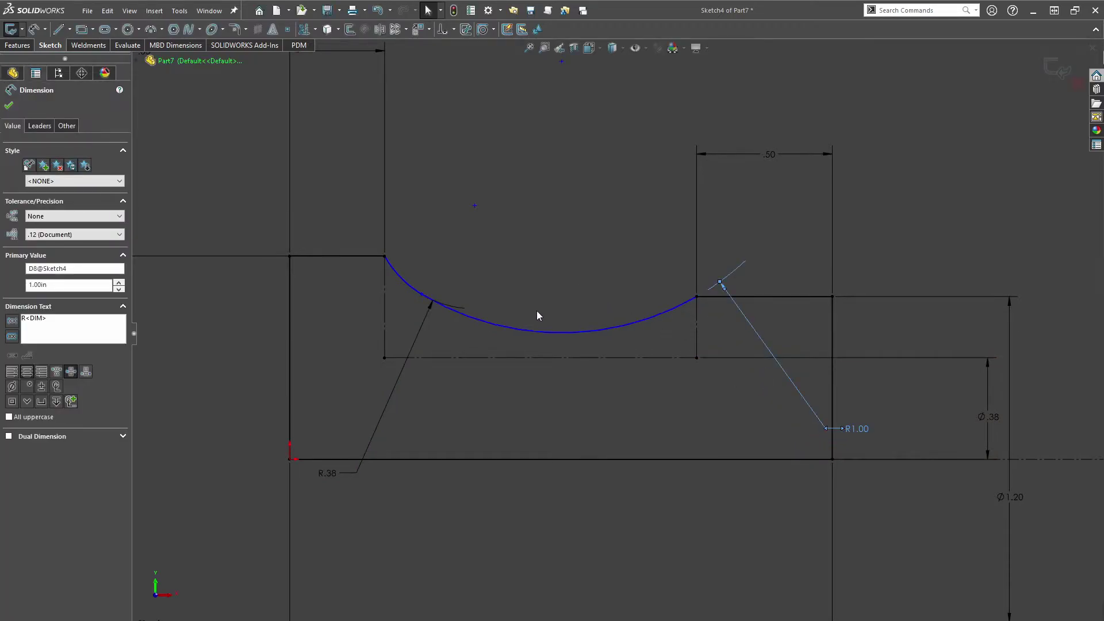
- Move the arcs' shared endpoint down toward the neck and make the base-side arc tangent to the vertical construction line at the base
left_click_drag(421, 297, 534, 350)
scroll(471, 311, "down", 5)
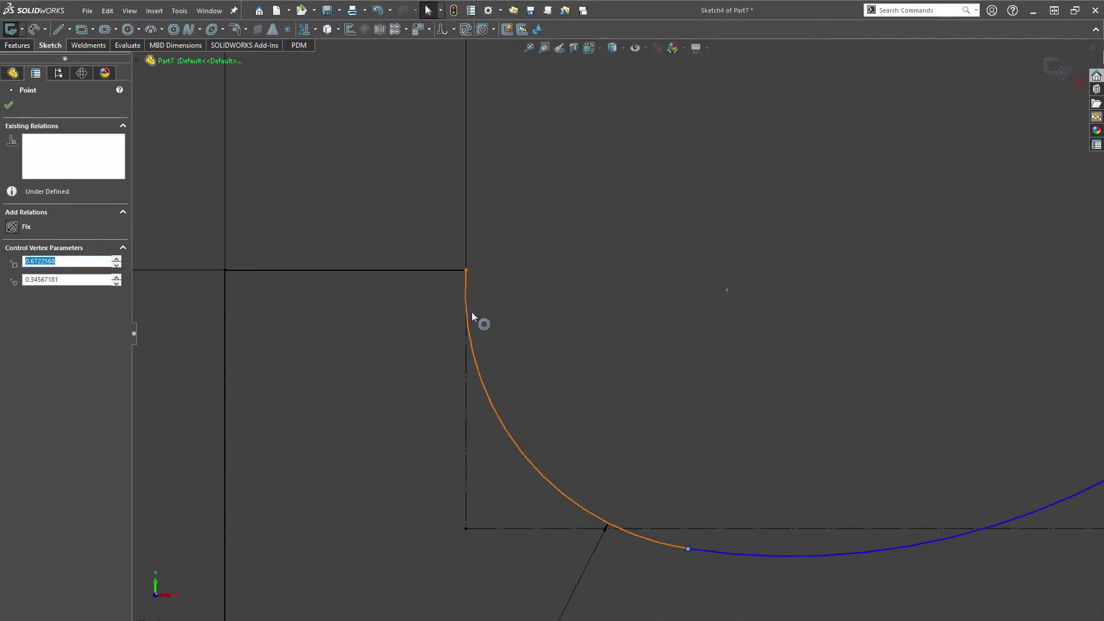
key("Escape")
left_click(495, 407)
left_click(475, 418, "ctrl")
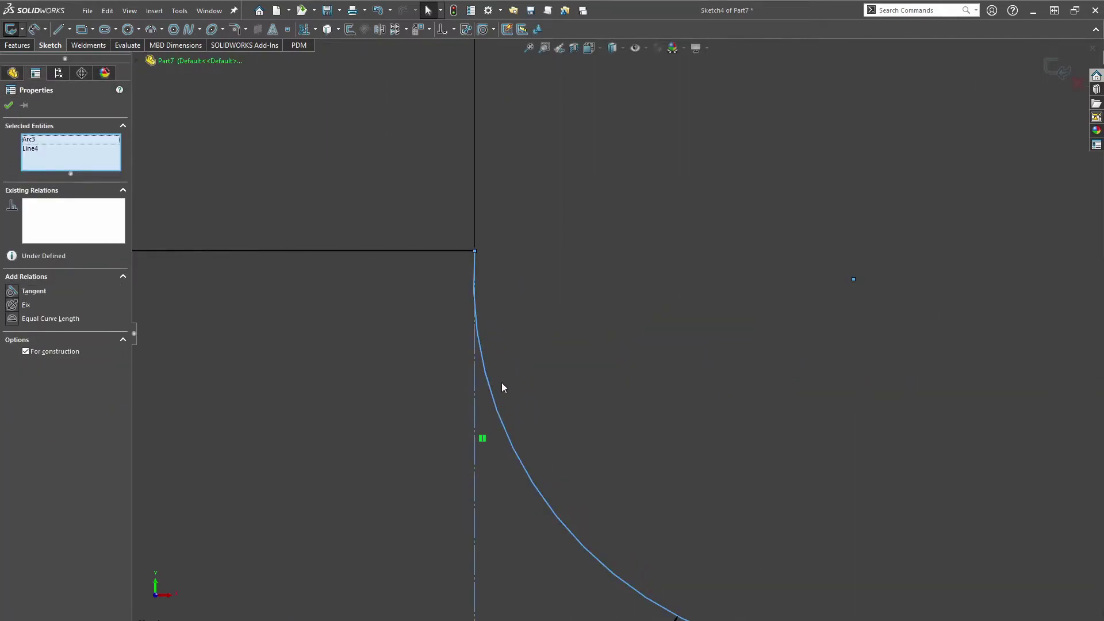
scroll(649, 433, "up", 5)
key("Escape")
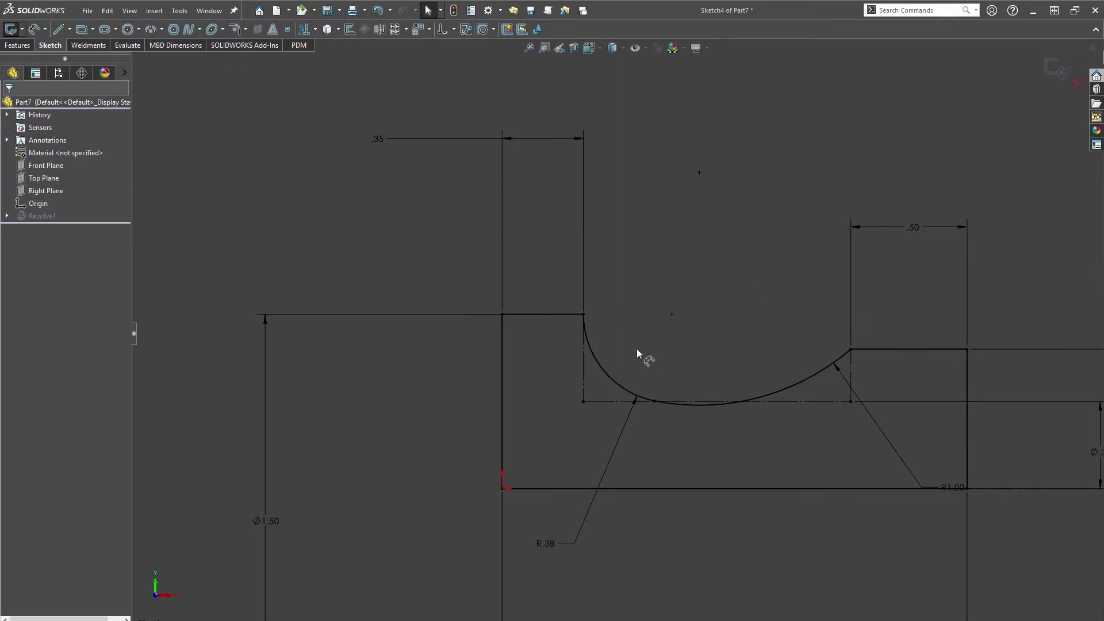
- Move both neck arc radius dimensions closer to the profile and check the relations between the base-side arc and the vertical construction line
scroll(952, 420, "down", 3)
left_click_drag(914, 505, 845, 447)
left_click_drag(327, 598, 361, 474)
left_click(385, 294)
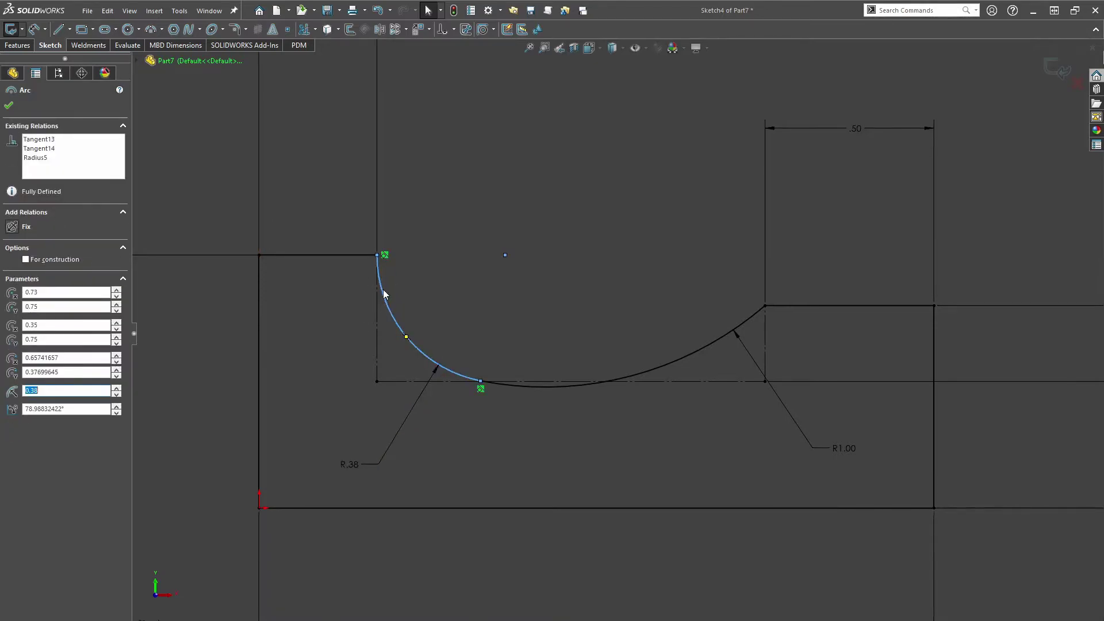
left_click(376, 299)
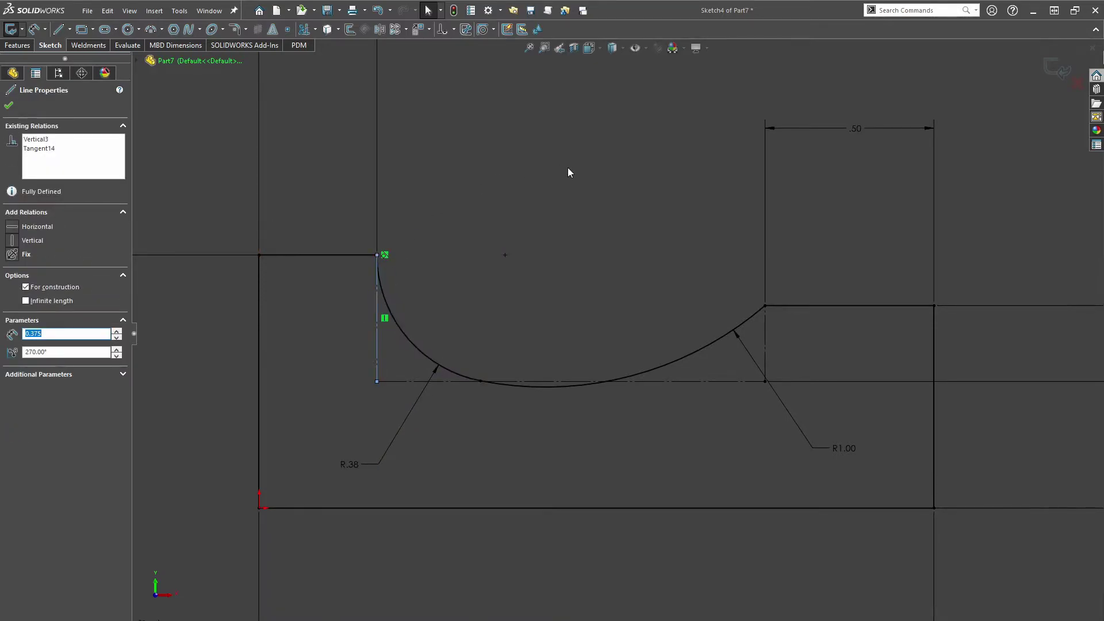
left_click(667, 295)
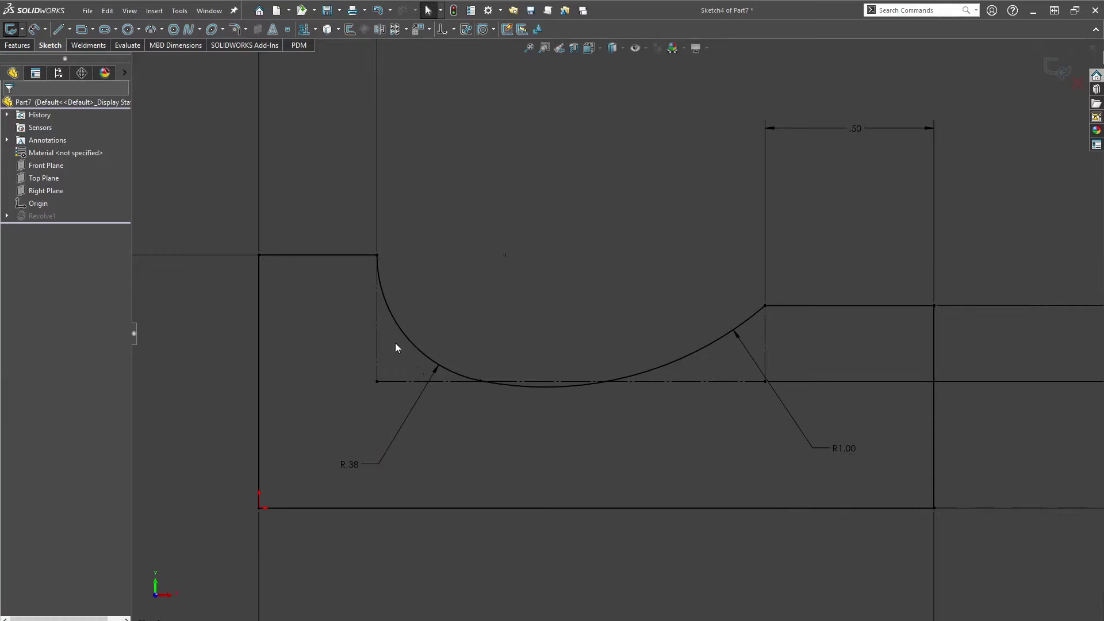
scroll(623, 328, "up", 2)
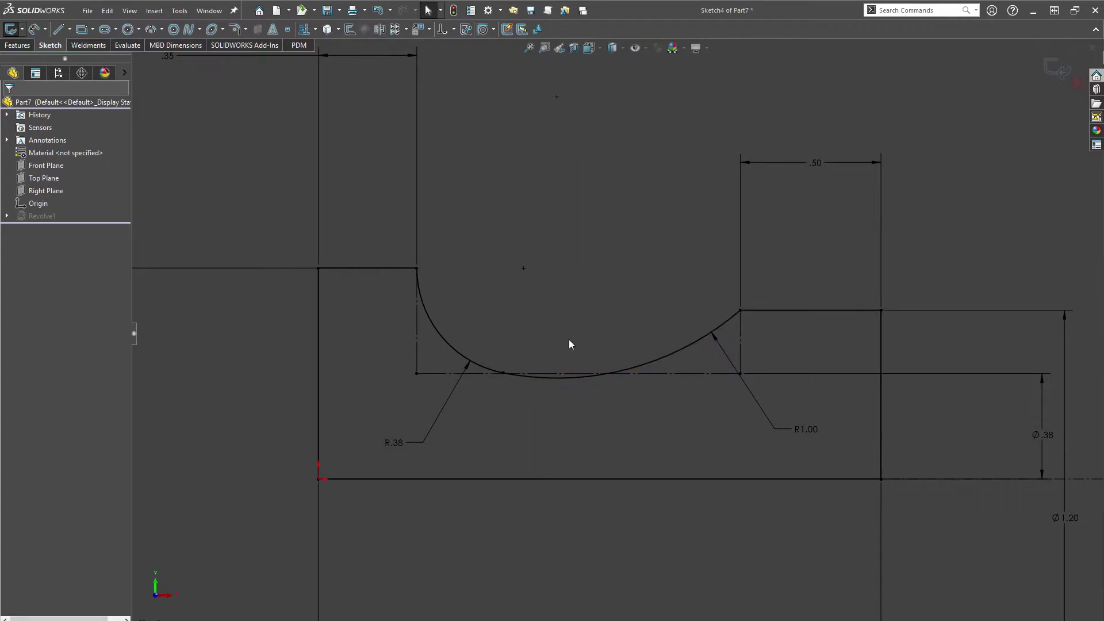
- Delete the vertical line that closes the head end of the pawn profile
left_click(550, 374)
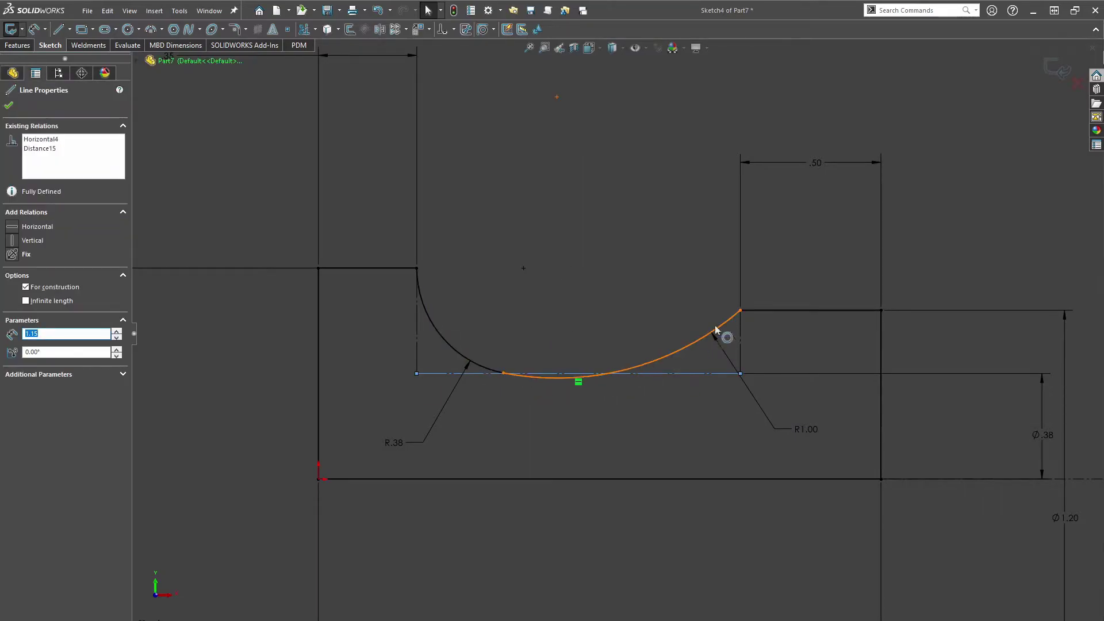
left_click(961, 158)
scroll(892, 350, "up", 3)
scroll(891, 382, "down", 2)
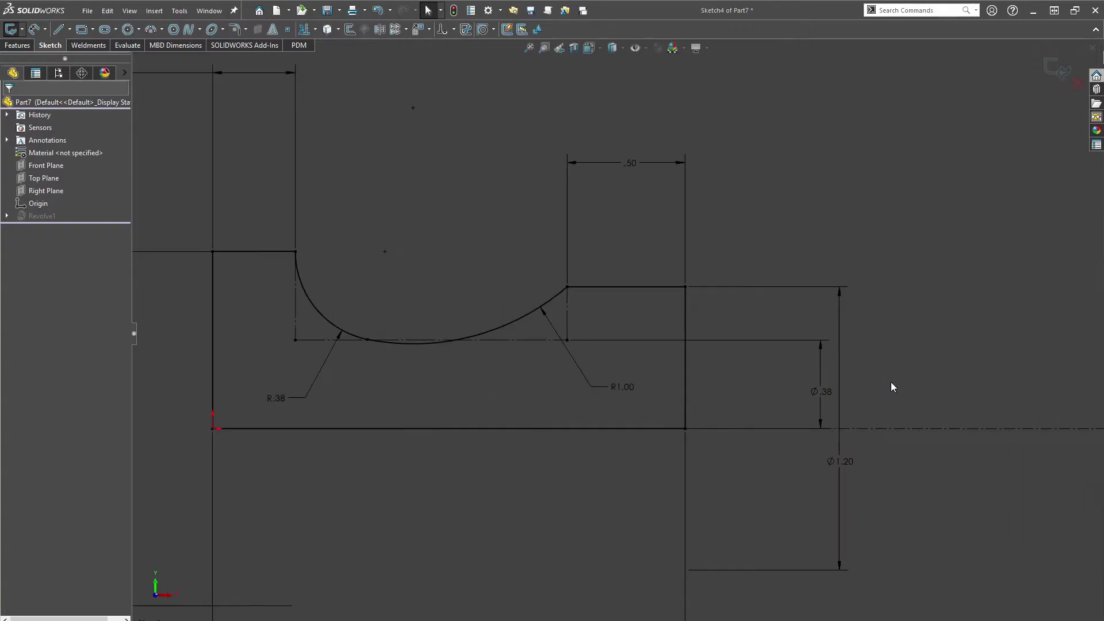
left_click(686, 322)
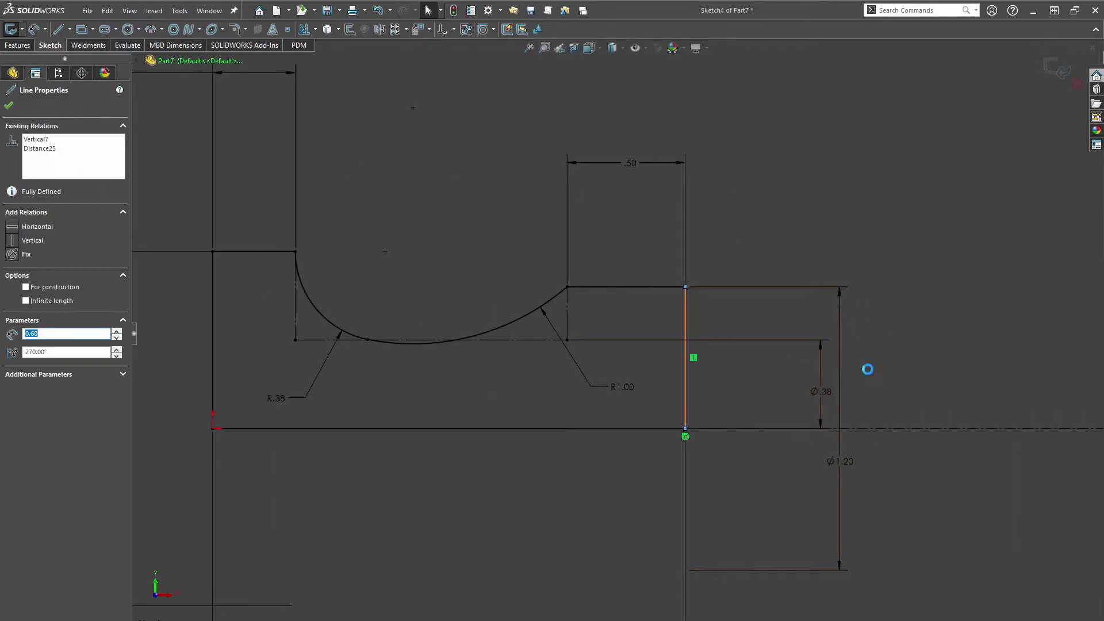
key("Delete")
key("Return")
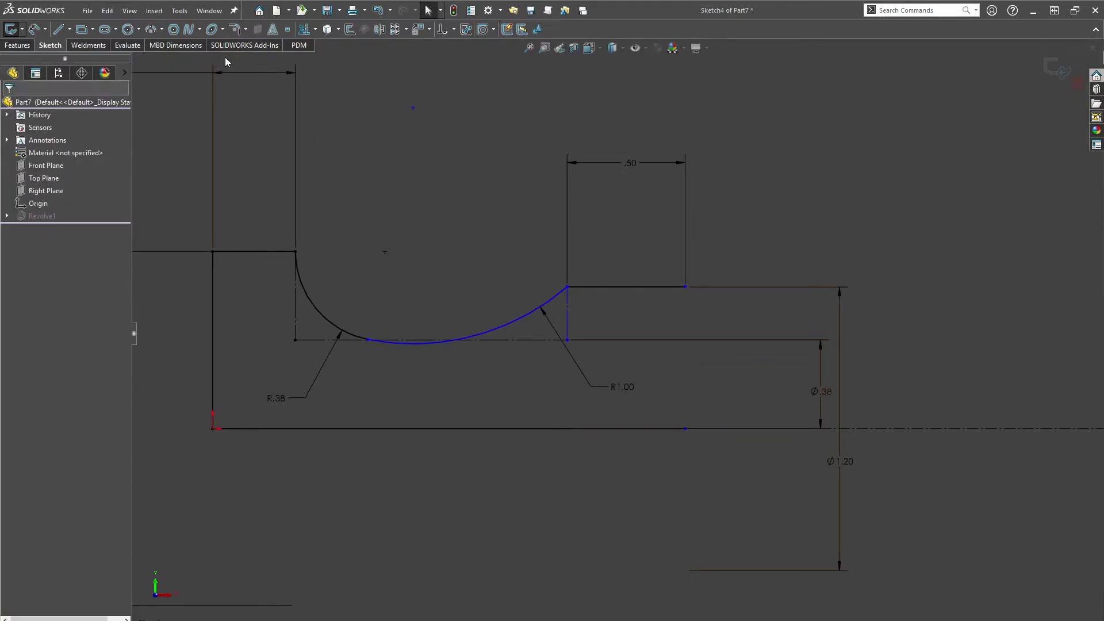
- Sketch a three-point arc of about 0.40 in radius from the outer end of the head's horizontal line down to the centerline
left_click(152, 30)
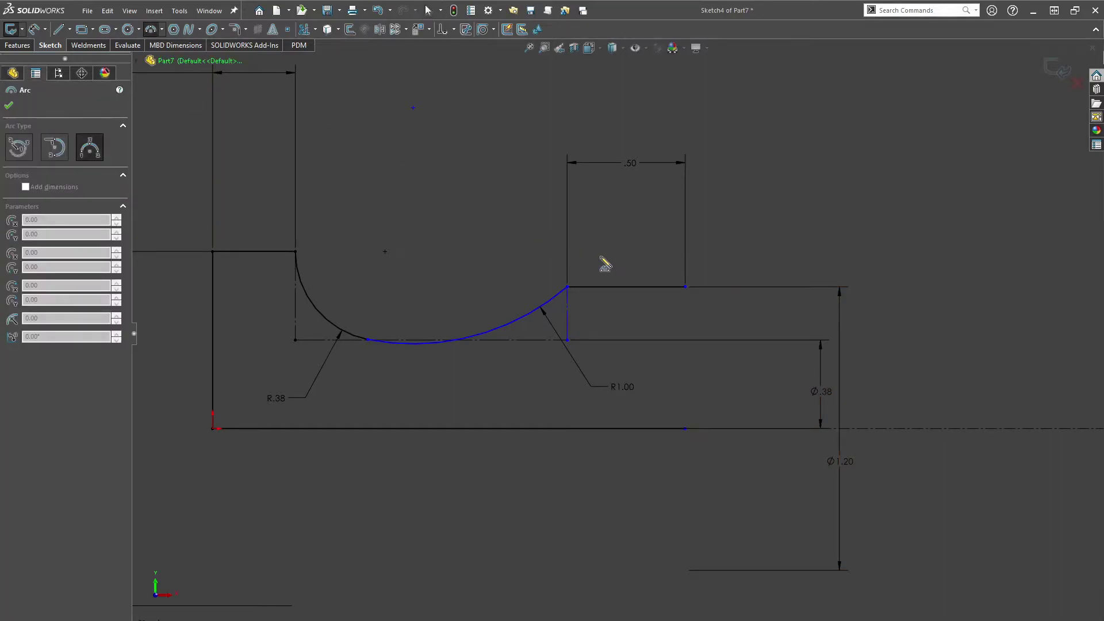
left_click(686, 286)
left_click(788, 428)
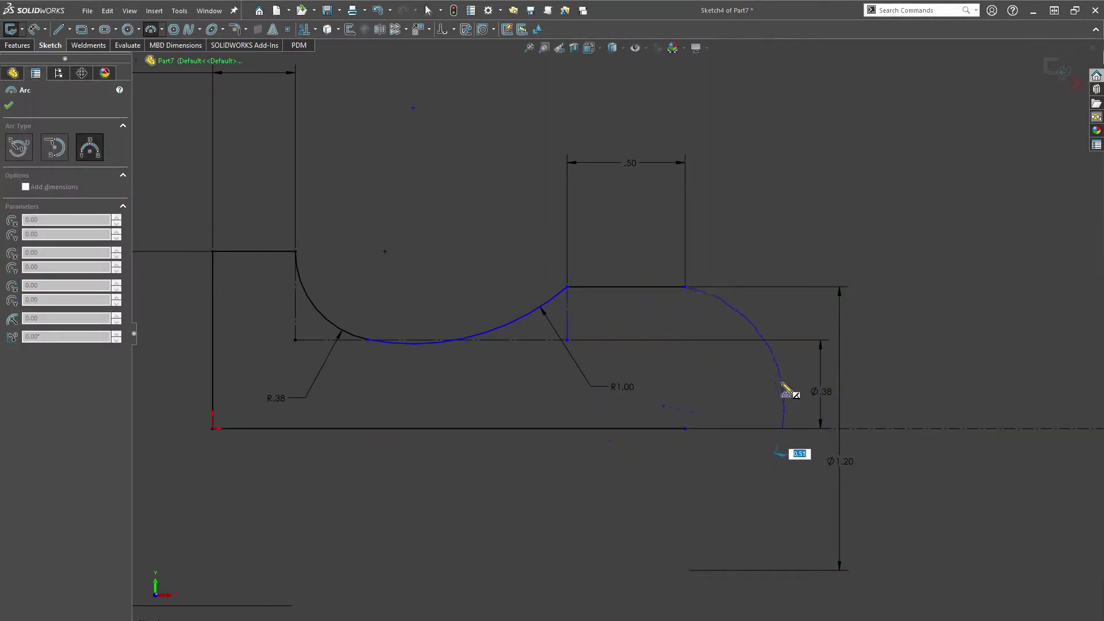
left_click(794, 386)
key("Escape")
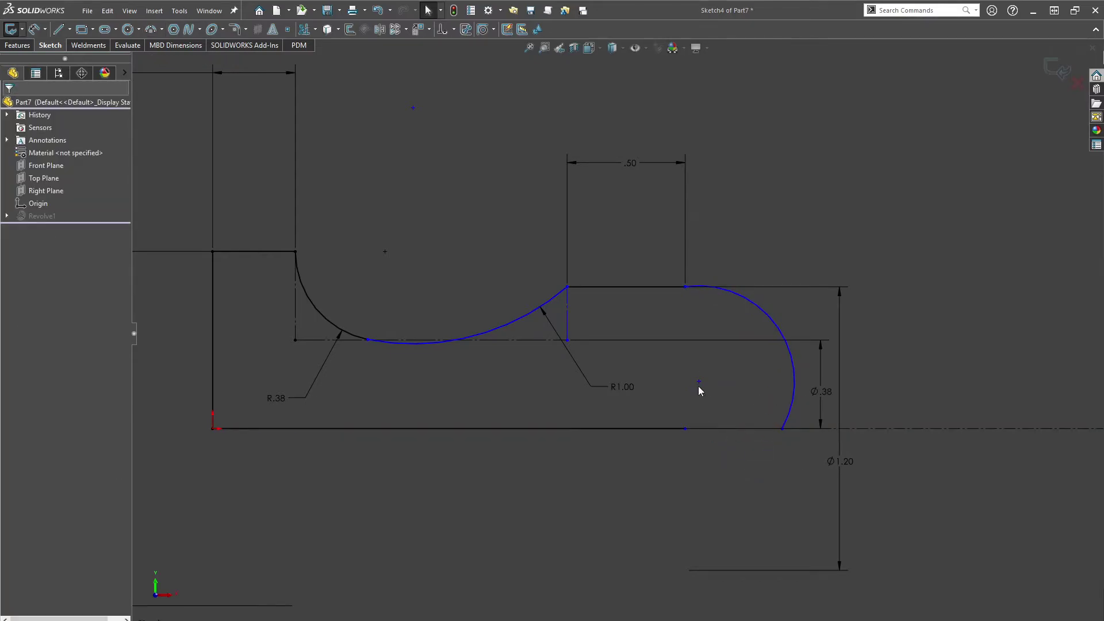
- Make the head arc tangent to the horizontal line at the head
left_click(699, 380)
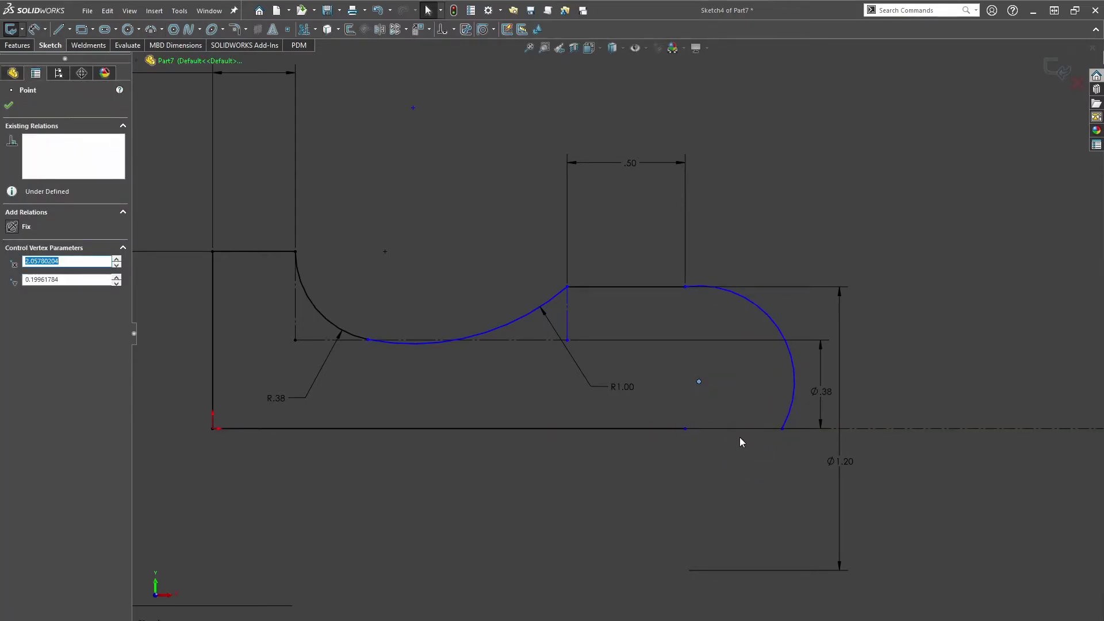
left_click(723, 362)
left_click(764, 315)
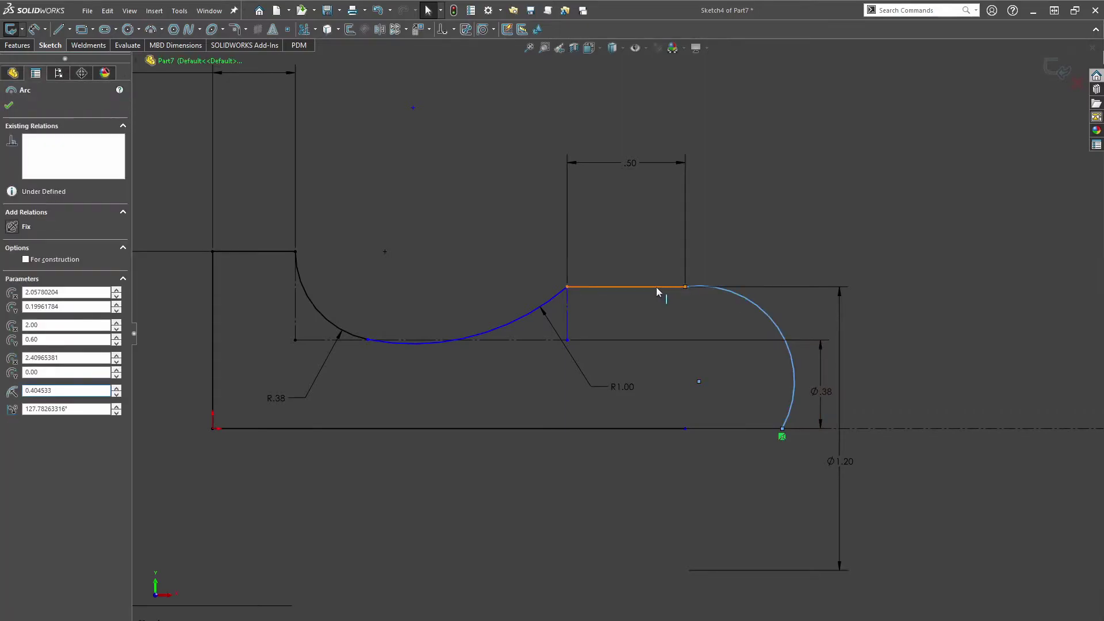
left_click(657, 286, "ctrl")
left_click(692, 254)
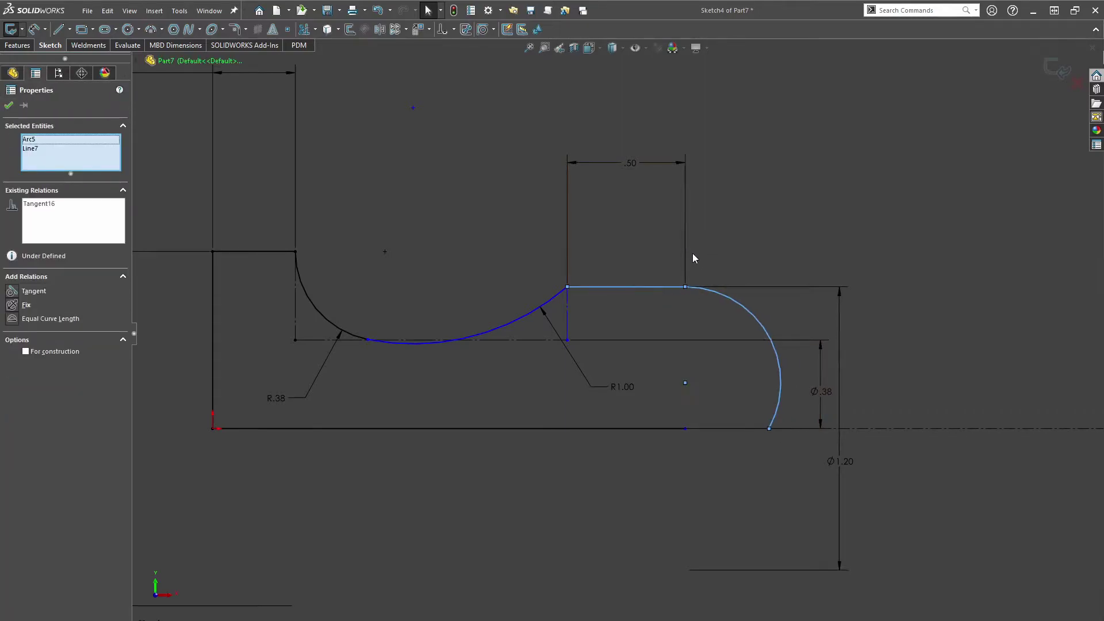
- Move the head arc's lower endpoint outward along the centerline and lengthen the profile's axis line toward it
left_click(738, 486)
left_click_drag(771, 432, 863, 433)
left_click(685, 467)
left_click(685, 429)
left_click_drag(685, 429, 794, 430)
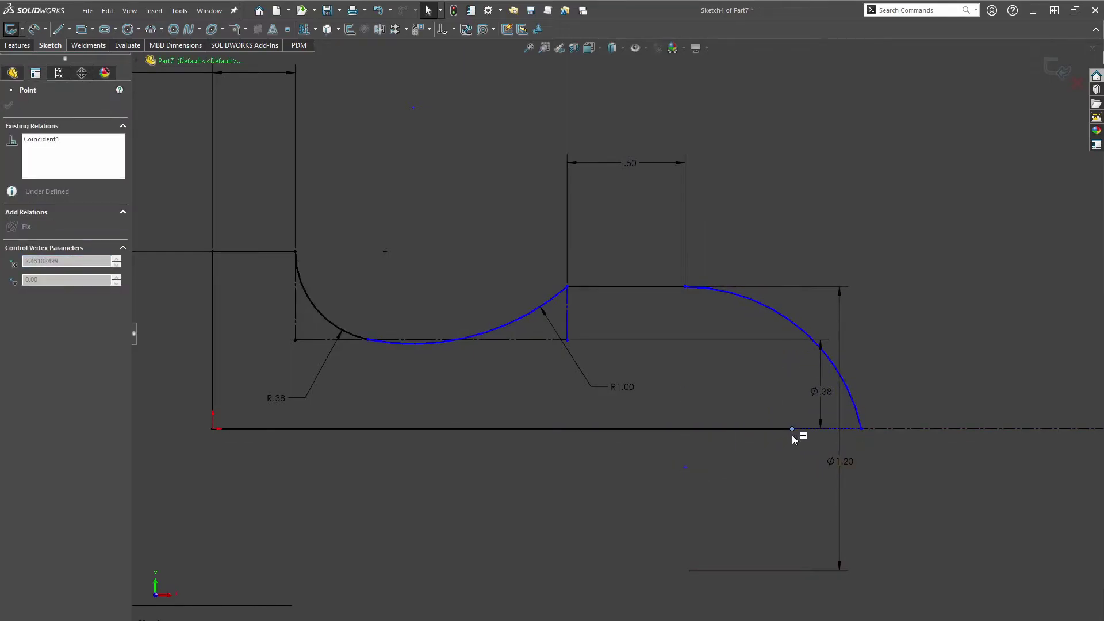
- Make the head arc's center coincident with the axis line and join that line's free end to the arc's endpoint
left_click(718, 473)
left_click(685, 467)
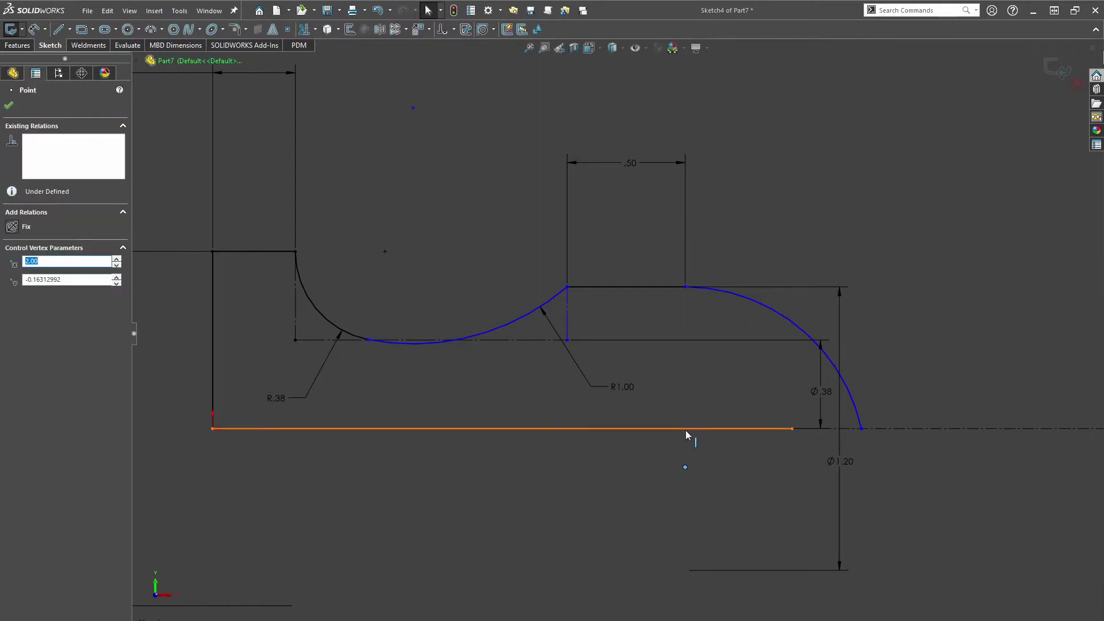
left_click(686, 429, "ctrl")
left_click(733, 378)
left_click(758, 491)
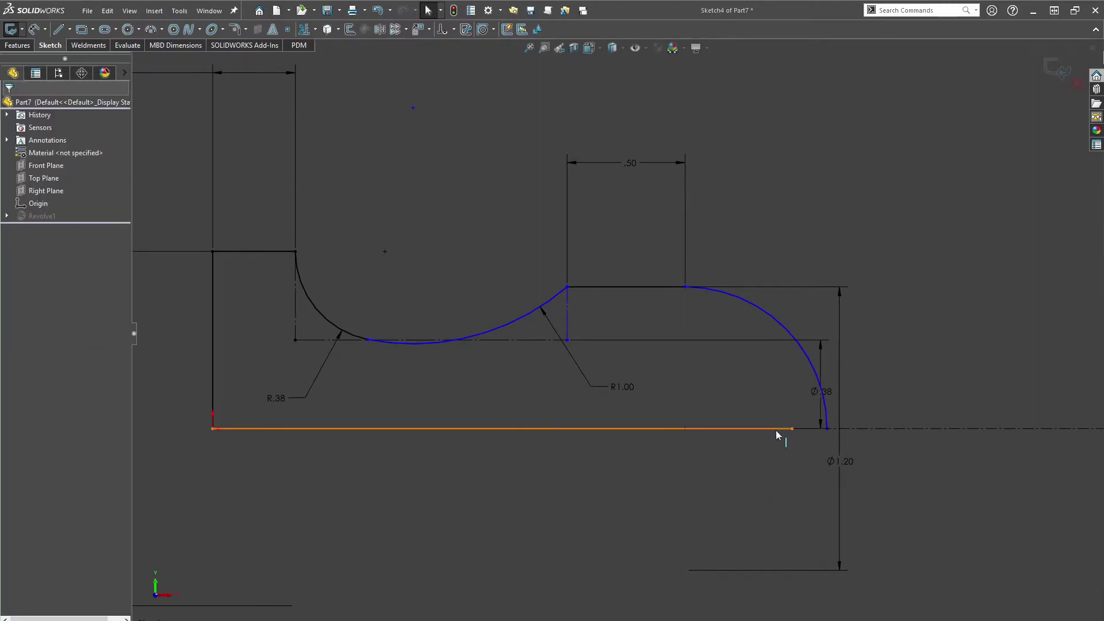
left_click_drag(794, 428, 828, 429)
left_click(844, 438)
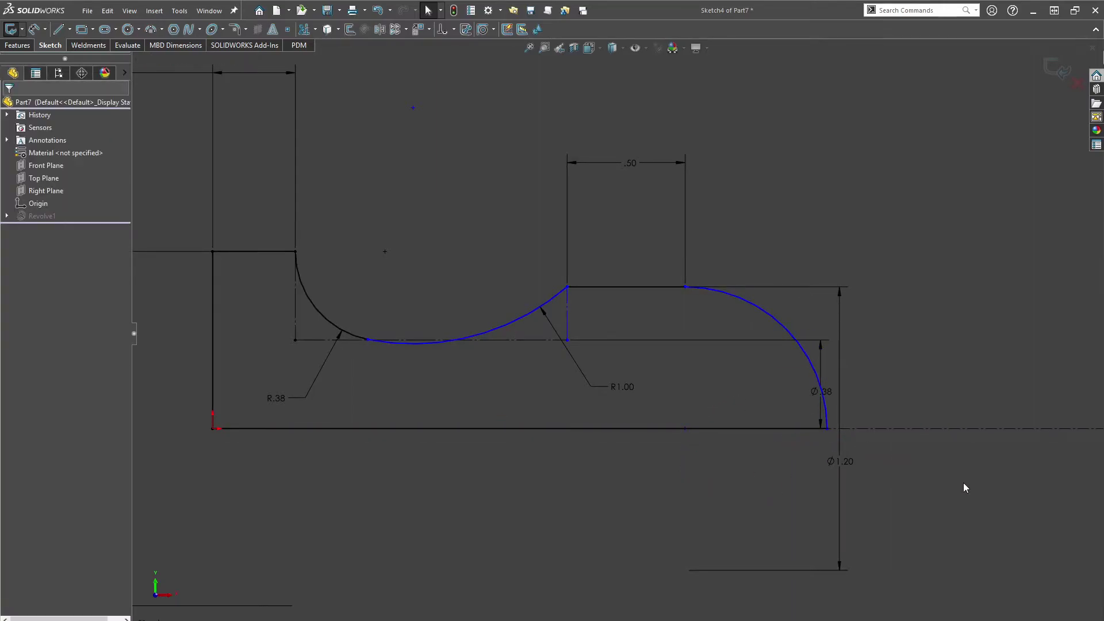
- Try a radius dimension on the head arc and remove it again
key("d")
left_click(778, 322)
left_click(872, 221)
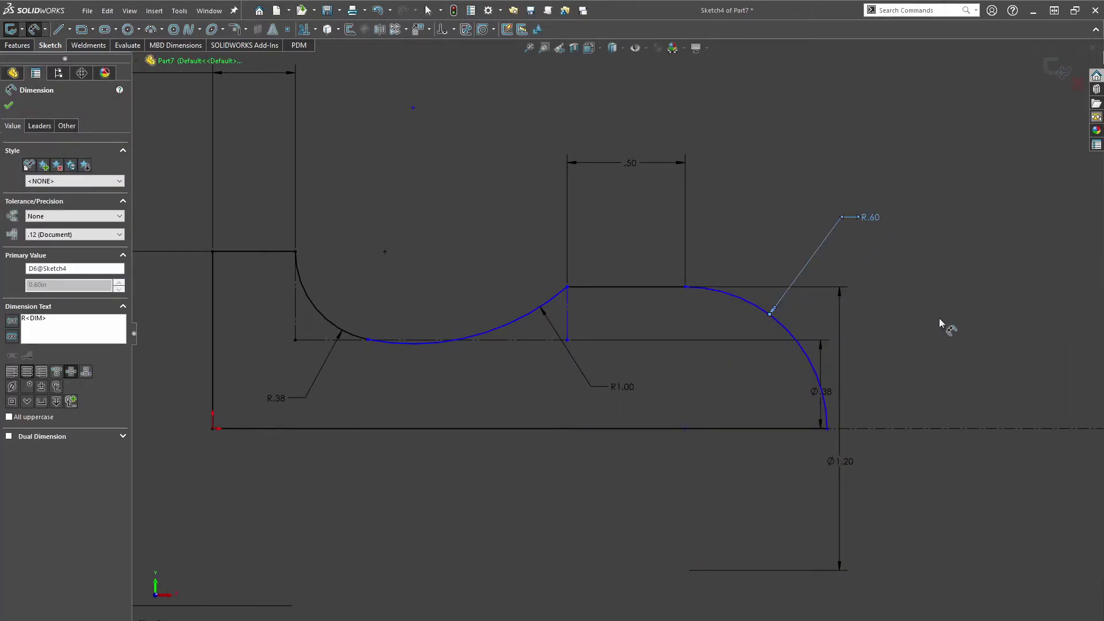
key("Escape")
left_click(869, 218)
key("Delete")
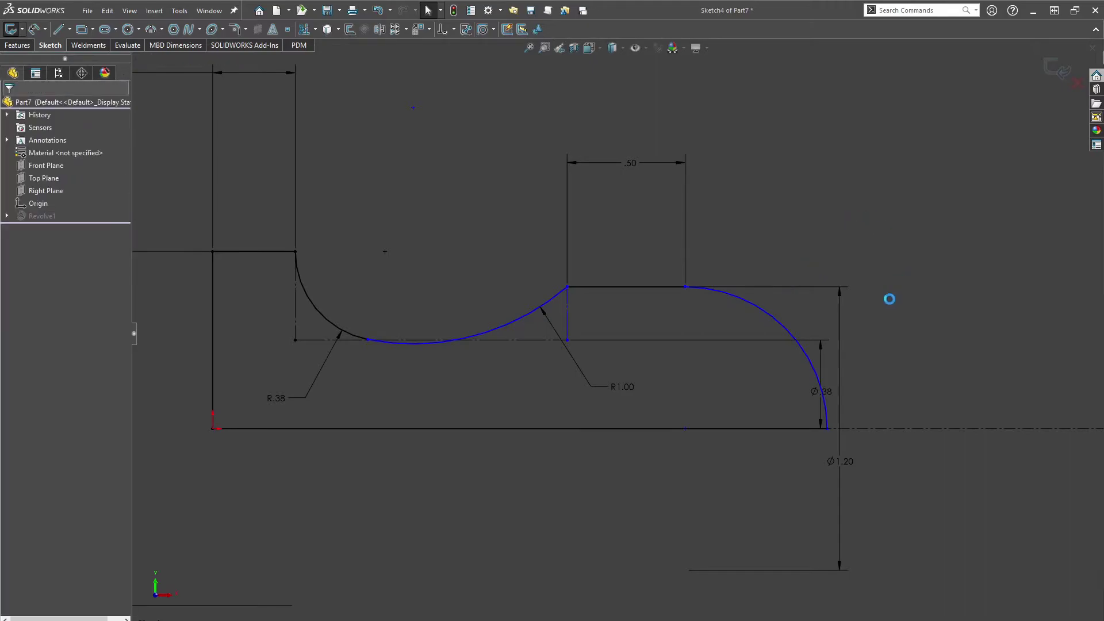
- Dimension the profile's full axis line and set the pawn's overall length to 2.5 in
mouse_move(684, 428)
left_mouse_down()
mouse_move(646, 429)
mouse_move(754, 425)
mouse_move(702, 426)
left_mouse_up()
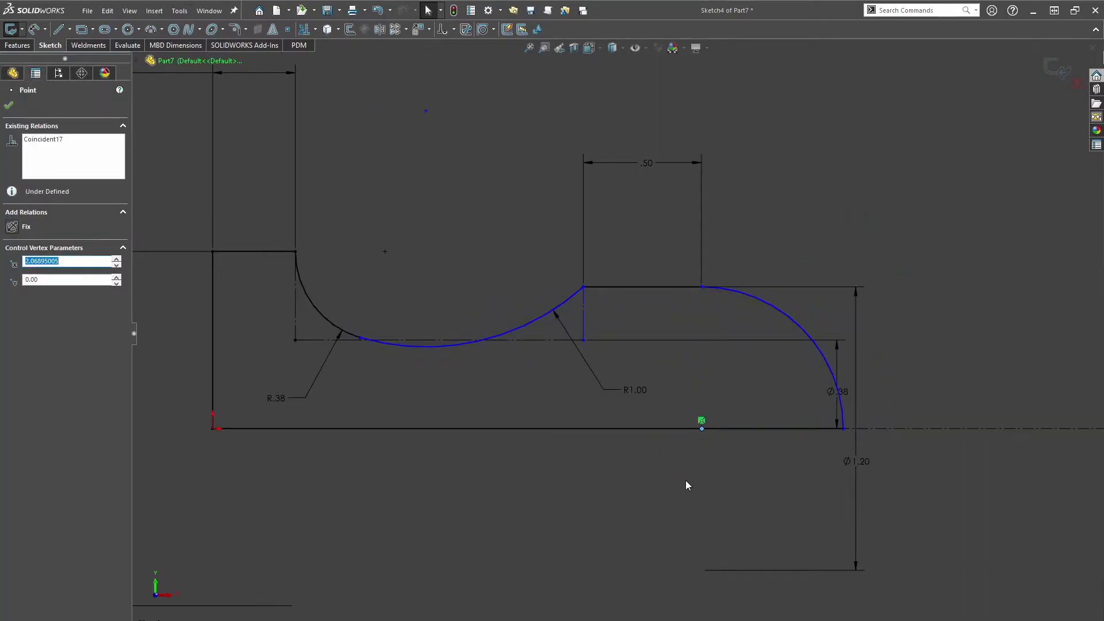
left_click(722, 476)
key("d")
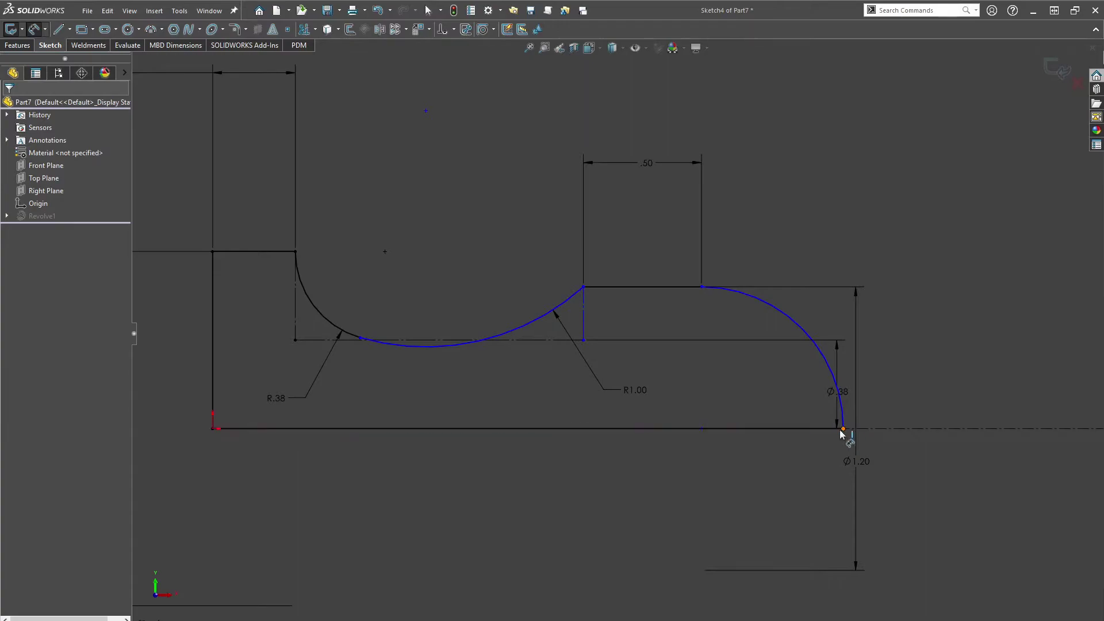
left_click(552, 429)
left_click(526, 516)
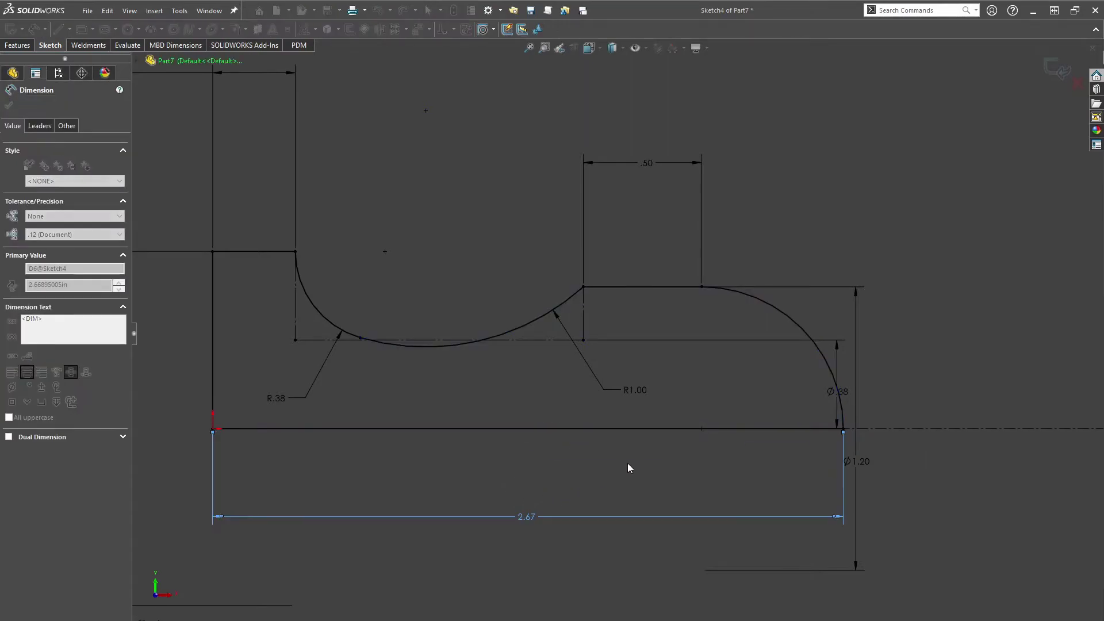
type("2.5")
key("Return")
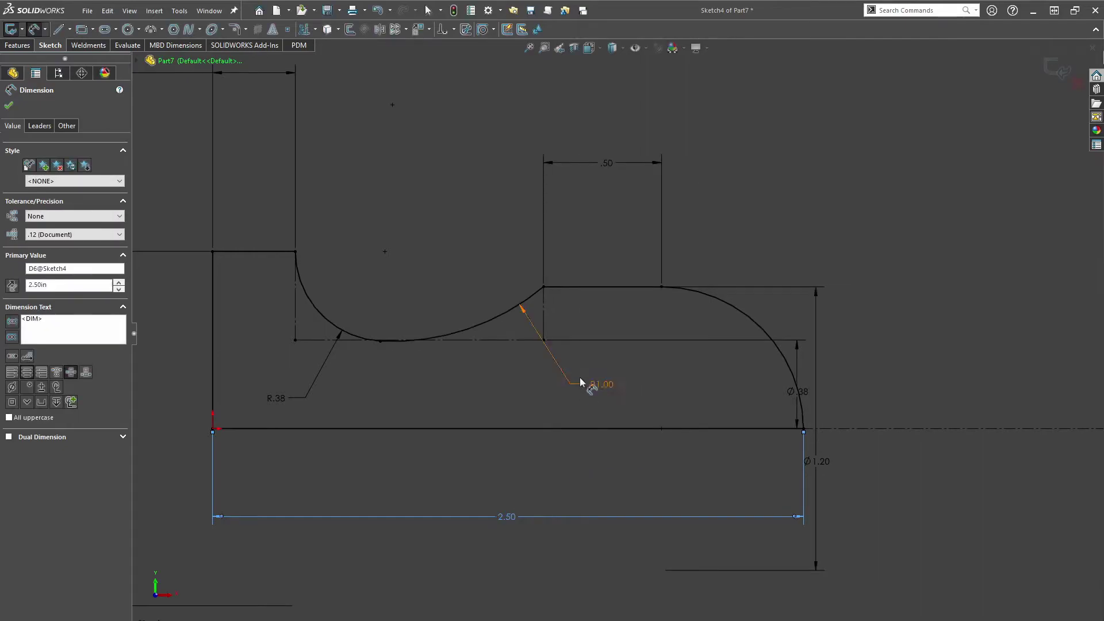
key("Escape")
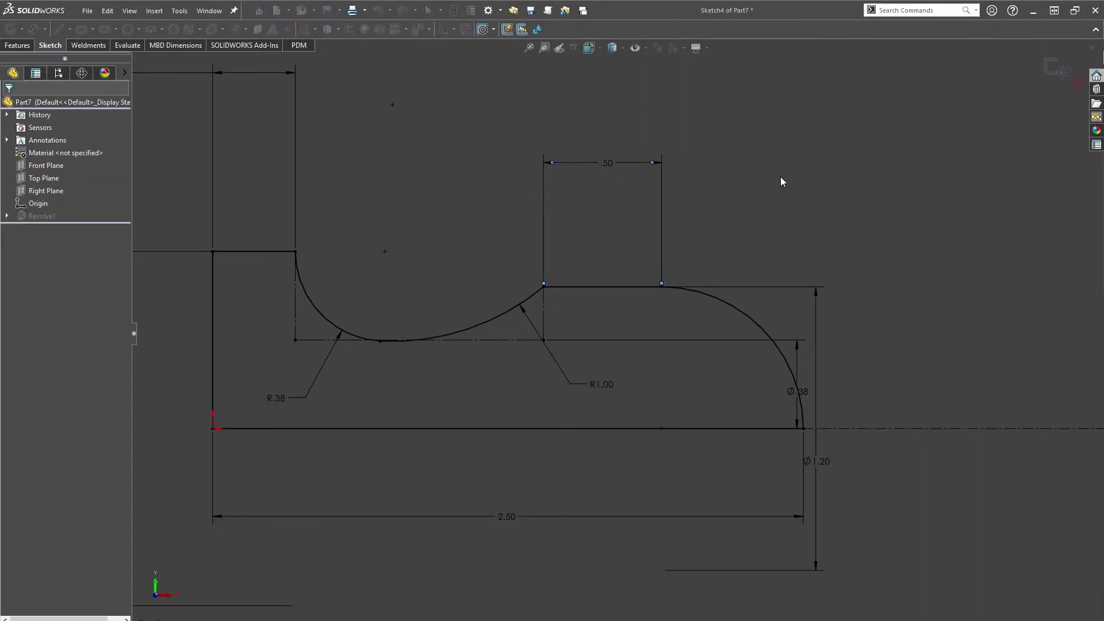
- Set the head's straight horizontal line to 0.125 in long and exit the sketch to rebuild the revolved pawn
type(".125")
key("Return")
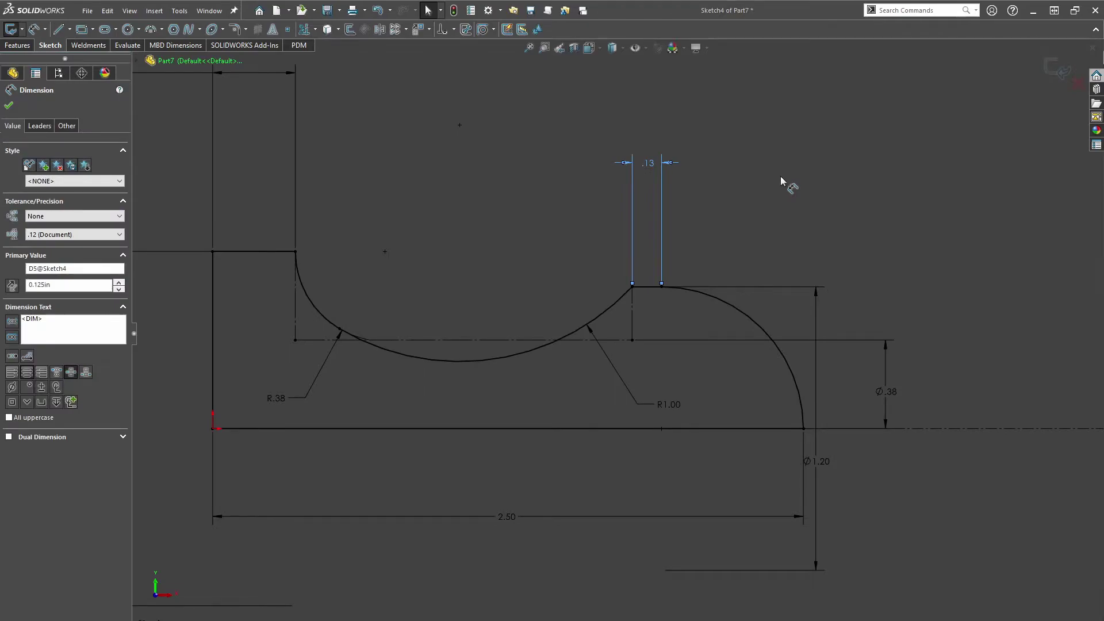
scroll(537, 365, "up", 1)
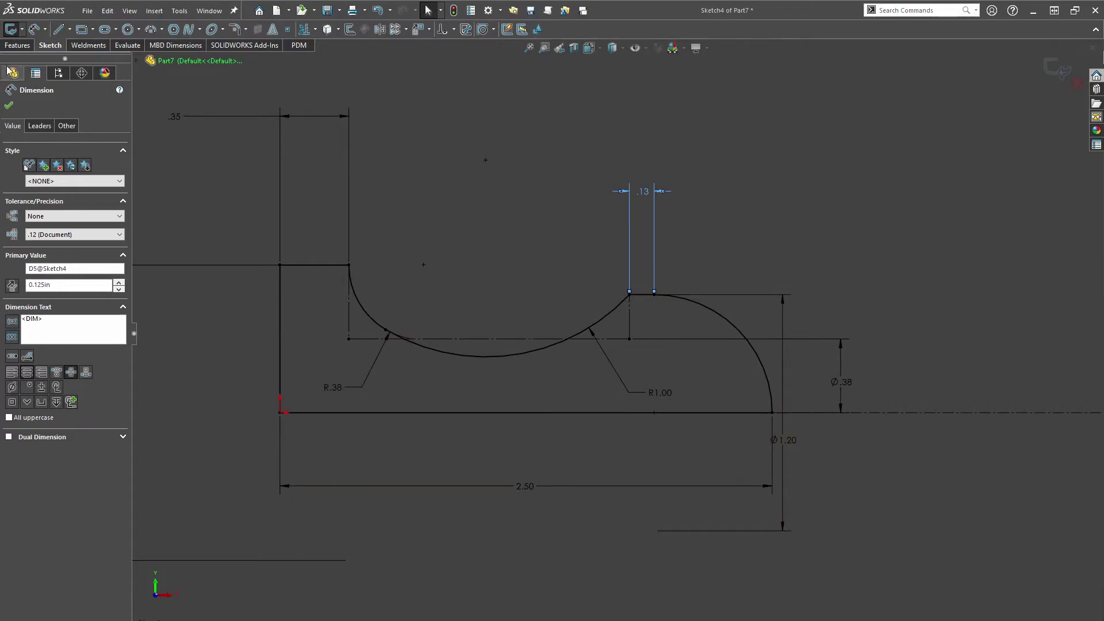
left_click(11, 29)
scroll(633, 301, "up", 2)
mouse_move(779, 418)
middle_mouse_down()
mouse_move(592, 260)
mouse_move(628, 81)
mouse_move(592, 155)
mouse_move(572, 123)
mouse_move(583, 125)
middle_mouse_up()
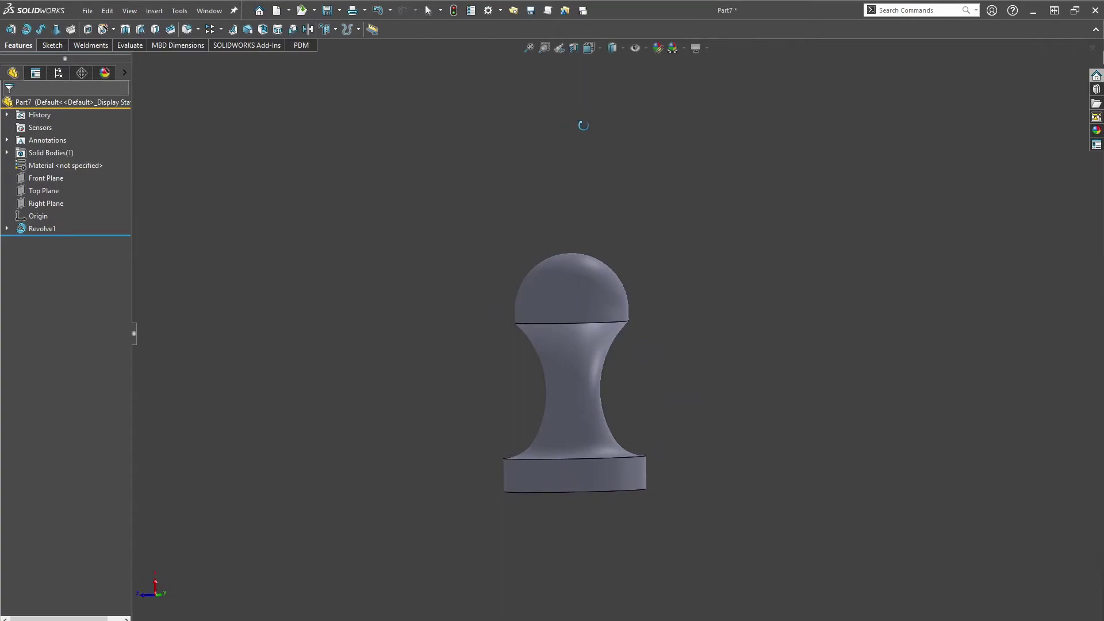
scroll(750, 318, "down", 2)
middle_click_drag(586, 399, 493, 206)
key("ctrl+1")
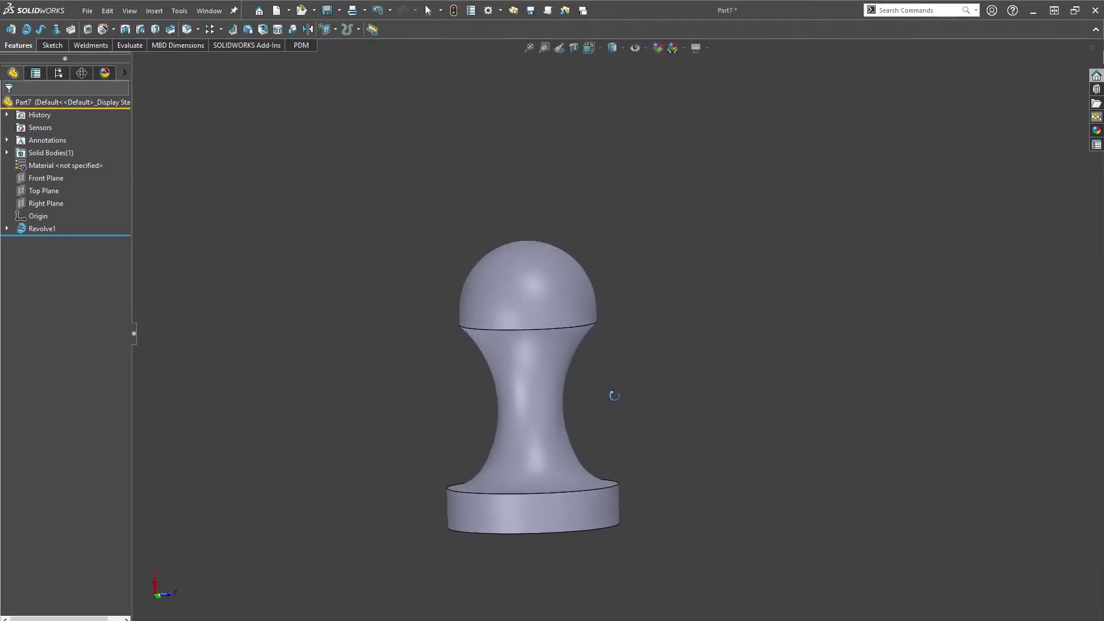
- Reopen the revolve's sketch and review the profile's outline and dimensions
left_click(39, 229)
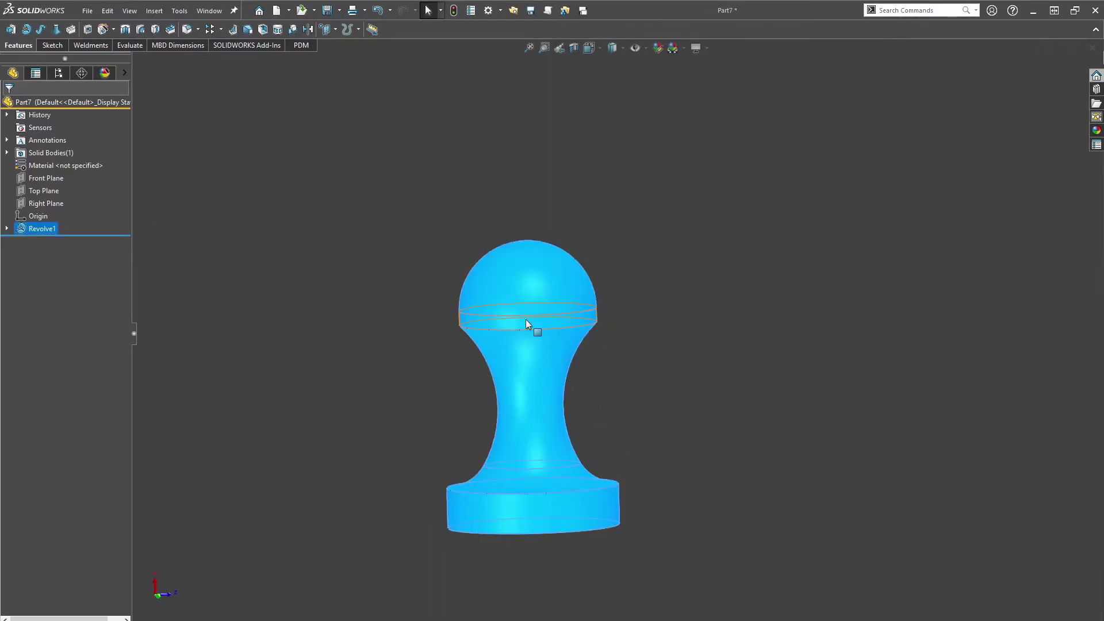
left_click(114, 206)
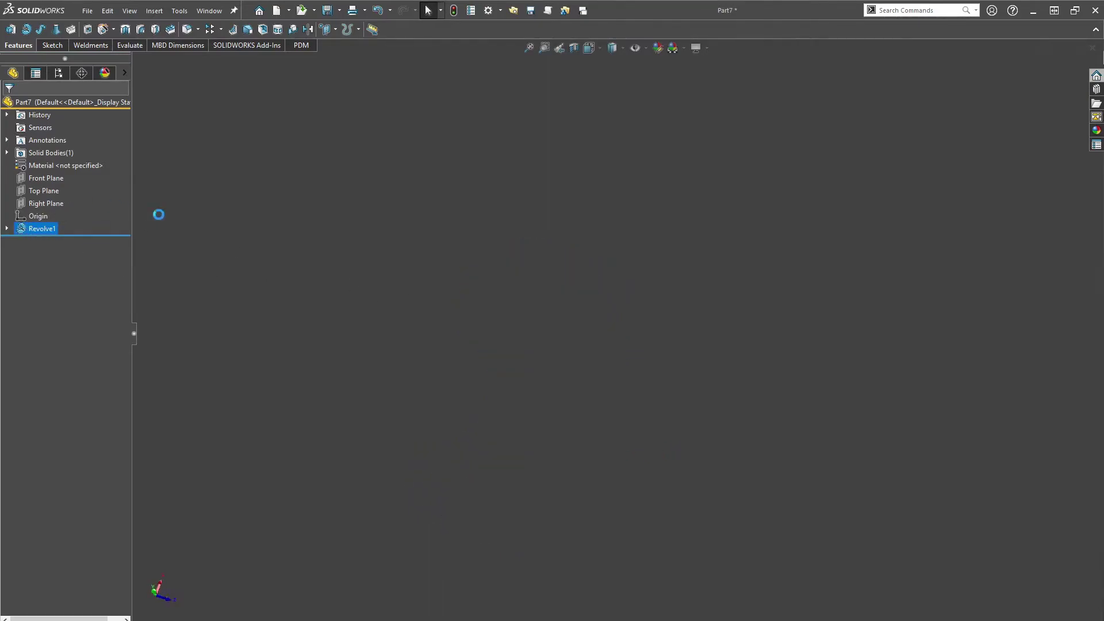
scroll(859, 290, "down", 1)
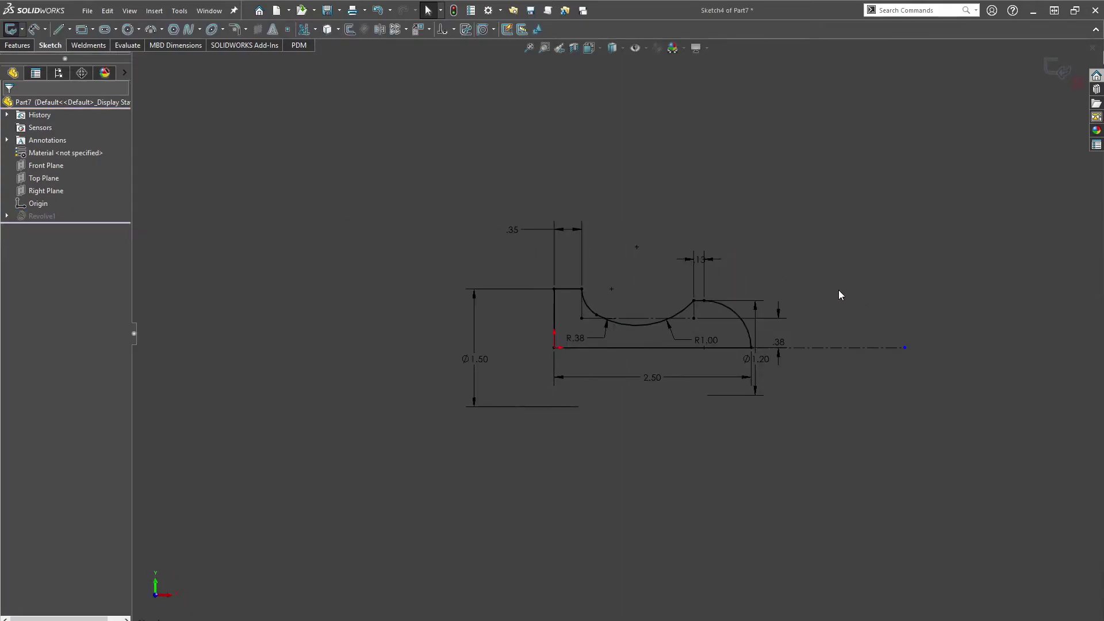
scroll(708, 367, "down", 3)
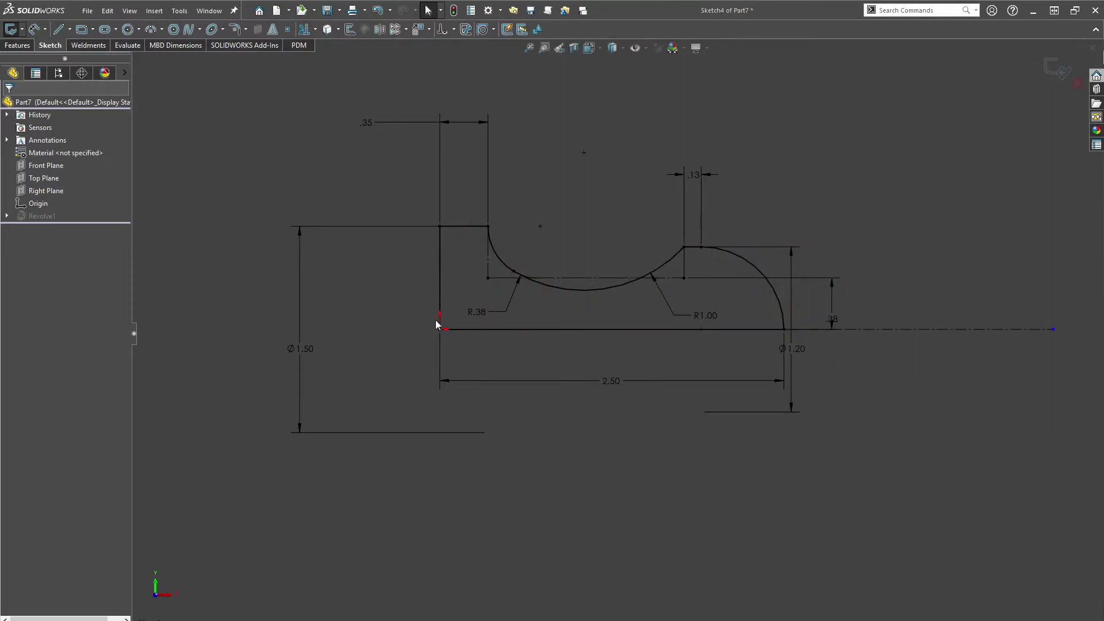
scroll(614, 238, "down", 1)
scroll(632, 221, "down", 1)
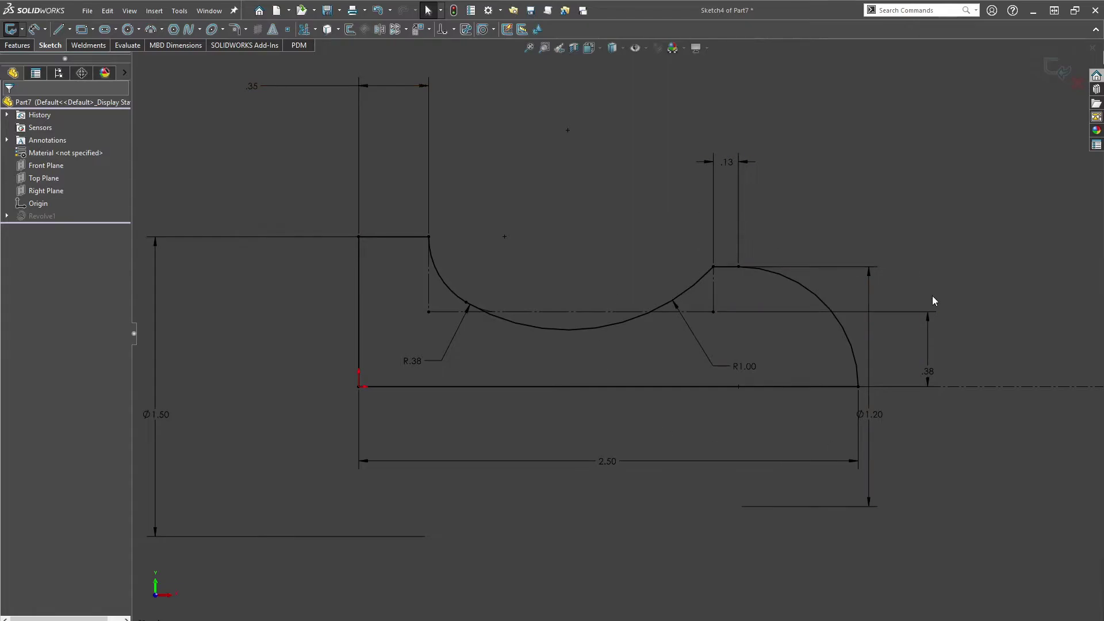
- Exit the sketch and inspect the revolved pawn from several angles
left_click(10, 29)
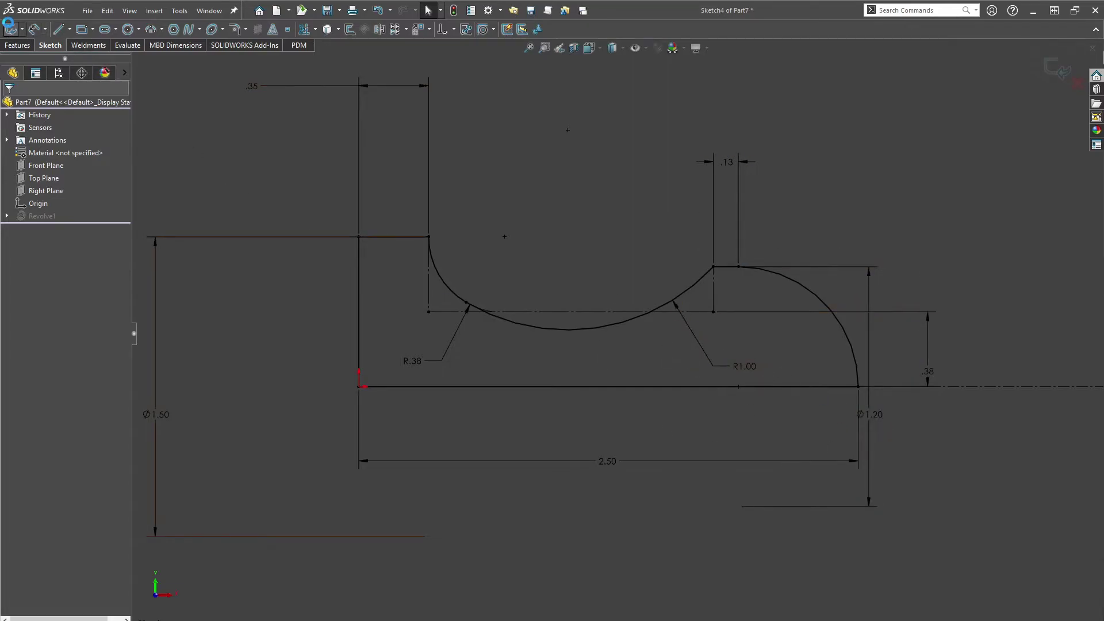
middle_click_drag(961, 456, 821, 129)
key("f")
scroll(665, 381, "up", 3)
mouse_move(670, 386)
middle_mouse_down()
mouse_move(449, 380)
mouse_move(353, 432)
mouse_move(416, 414)
mouse_move(385, 426)
mouse_move(454, 380)
mouse_move(431, 414)
mouse_move(520, 382)
mouse_move(562, 227)
mouse_move(386, 375)
mouse_move(382, 94)
mouse_move(518, 136)
mouse_move(451, 104)
mouse_move(374, 154)
mouse_move(385, 207)
mouse_move(749, 303)
mouse_move(475, 256)
mouse_move(357, 330)
mouse_move(397, 330)
middle_mouse_up()
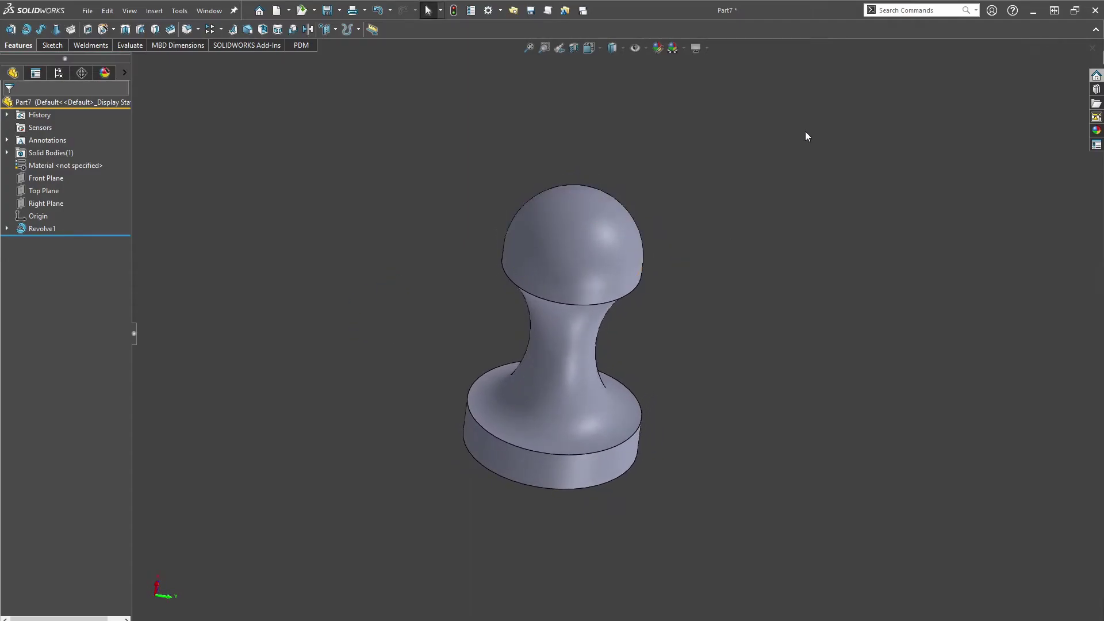
- Open the revolve's sketch for editing and try to set the profile's overall length to 4 in
left_click(42, 229)
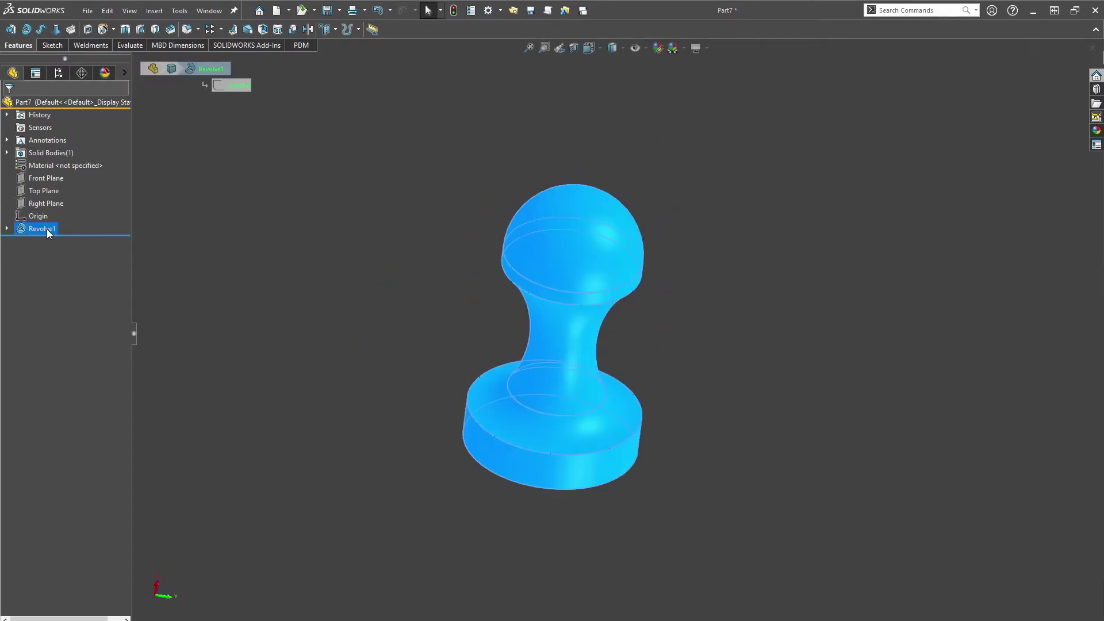
left_click(328, 261)
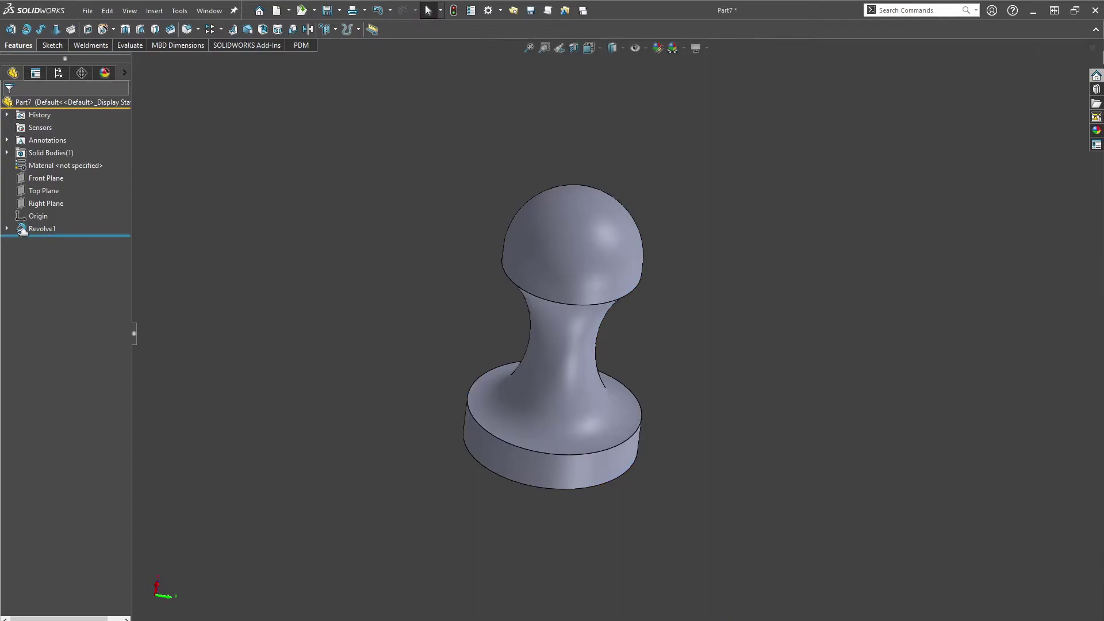
left_click(43, 229)
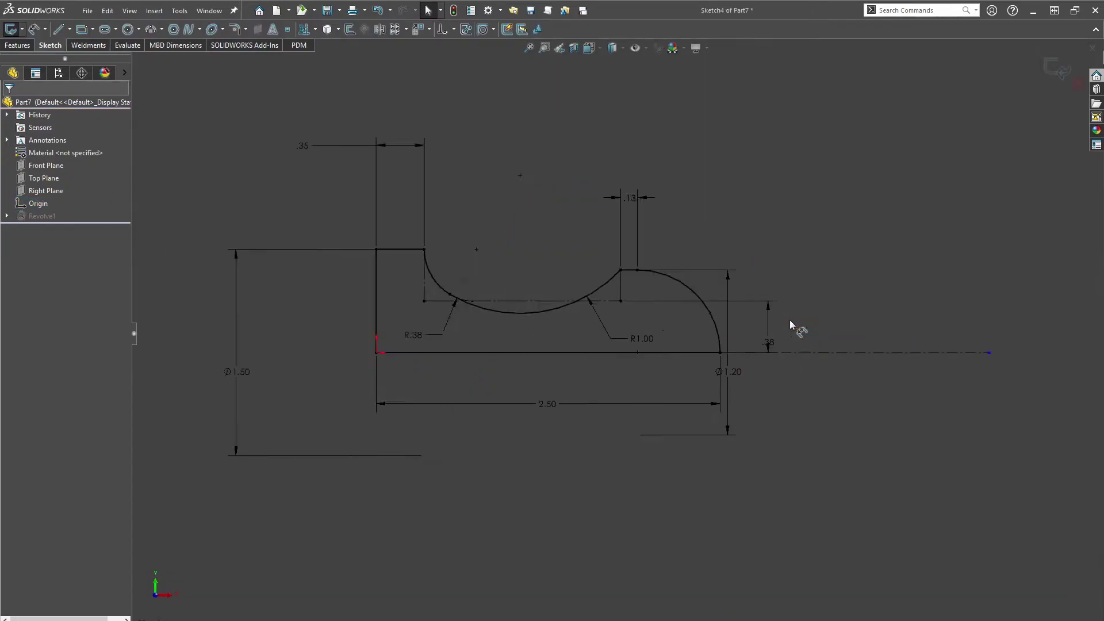
left_click(493, 430)
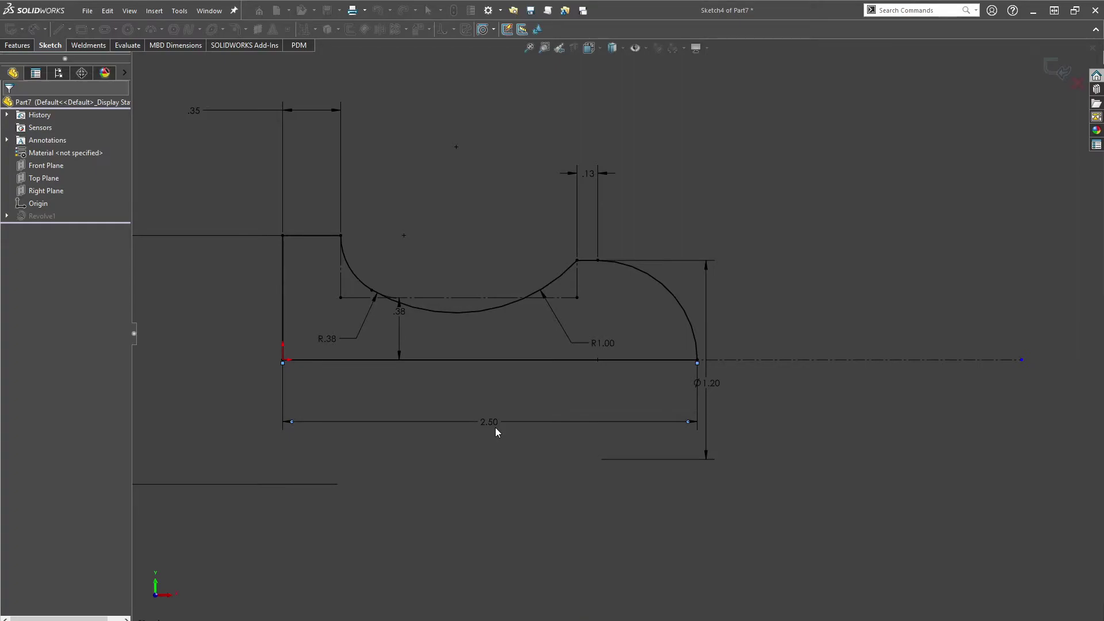
left_click(496, 428)
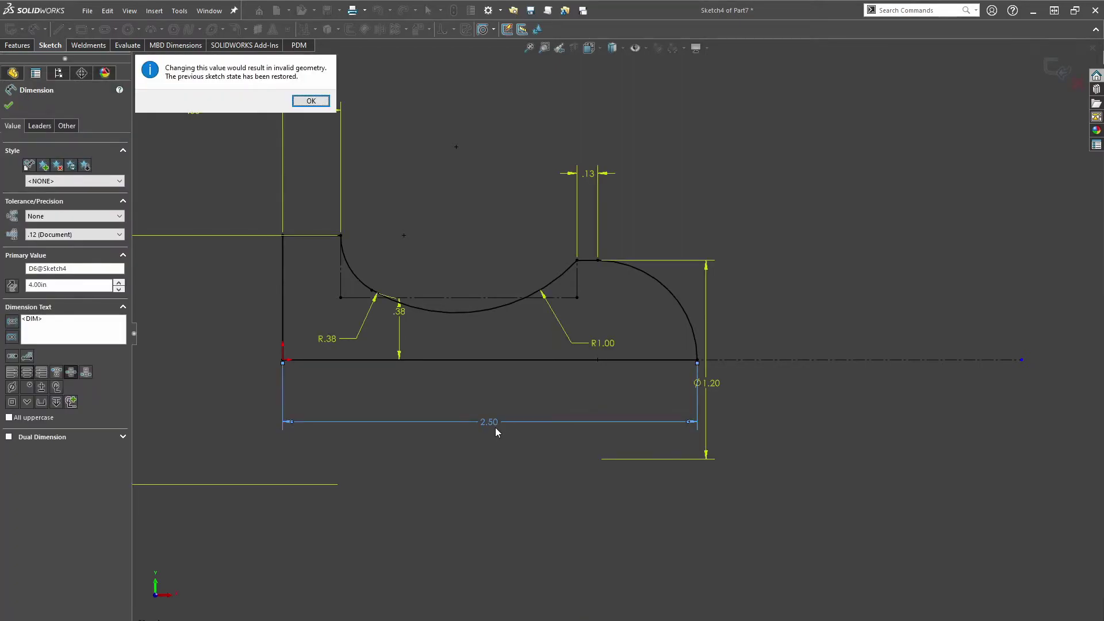
key("Return")
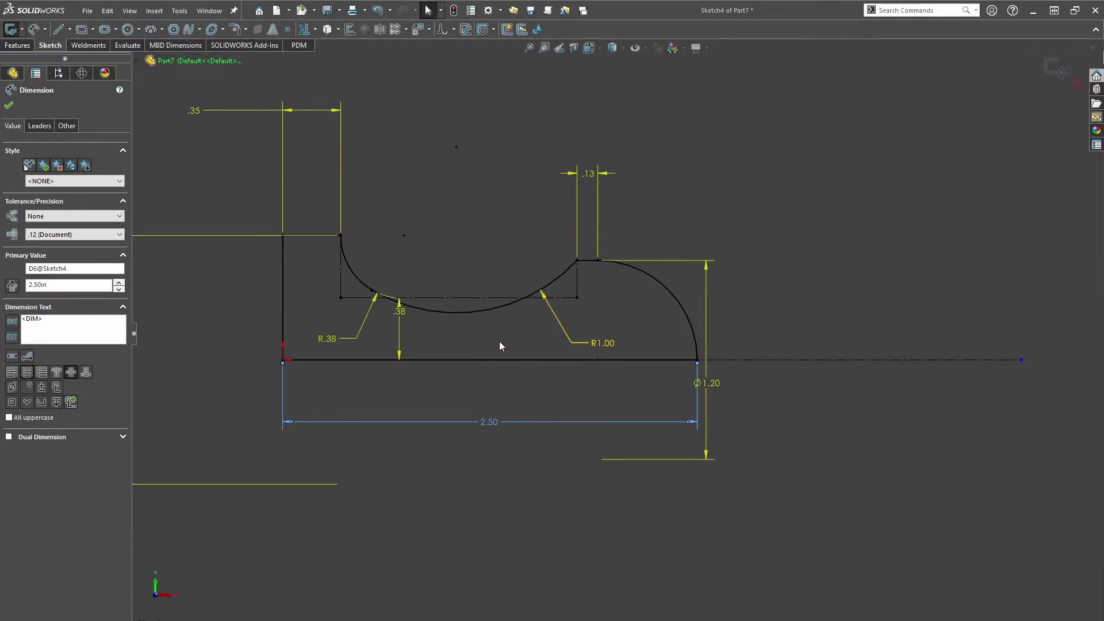
left_click(796, 427)
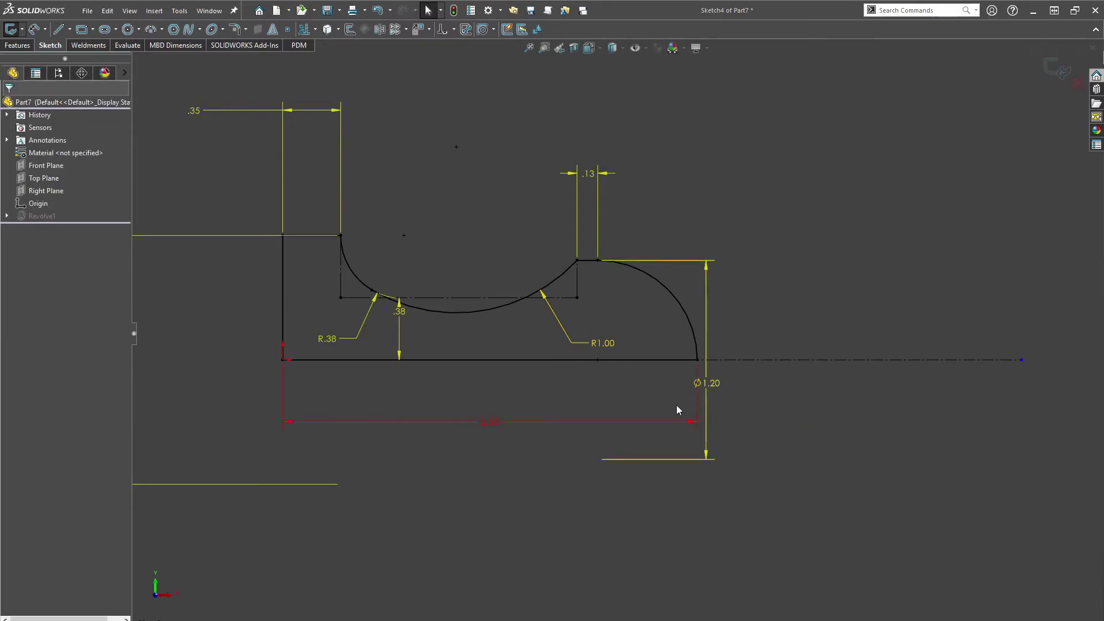
- Move the .38 height dimension clear of the arc, delete the R1.00 neck radius dimension, and set the profile's overall length to 4 in
left_click_drag(391, 312, 507, 351)
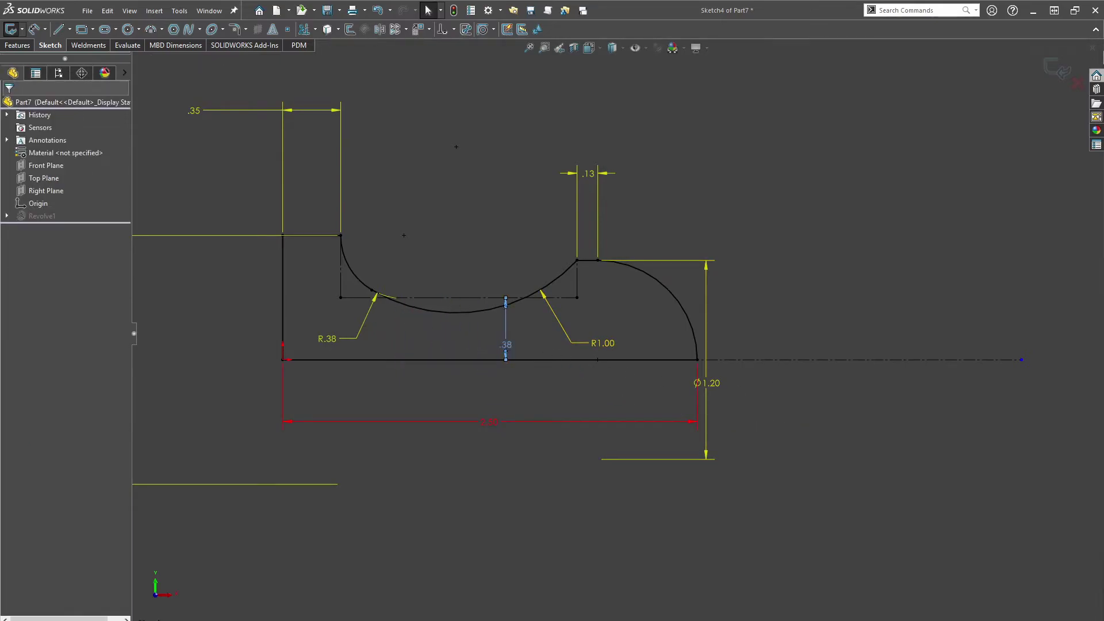
left_click(471, 495)
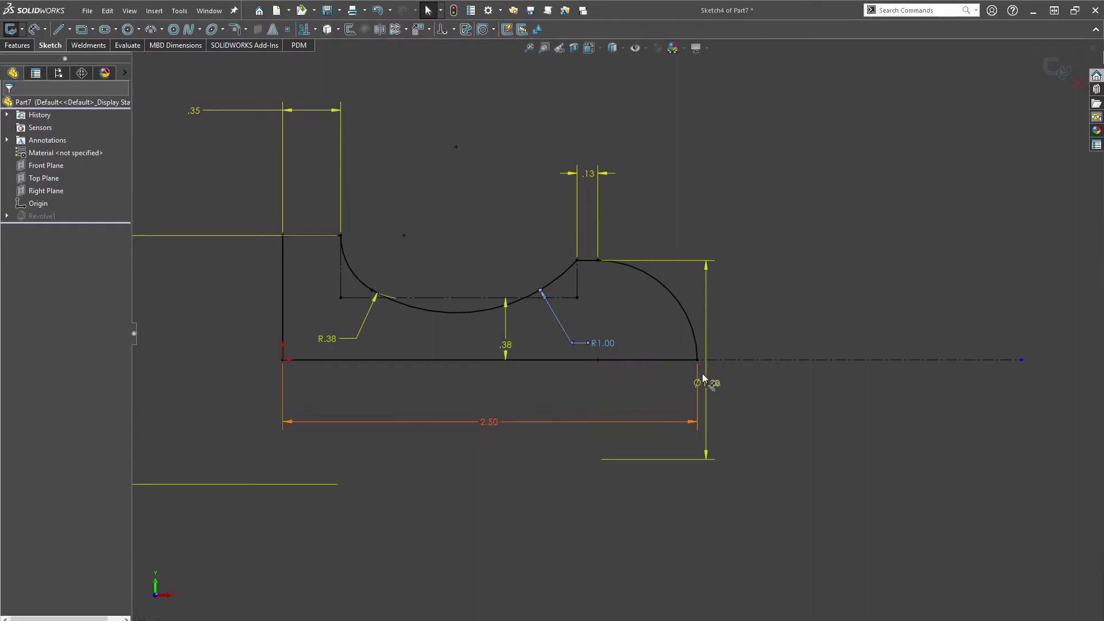
key("Delete")
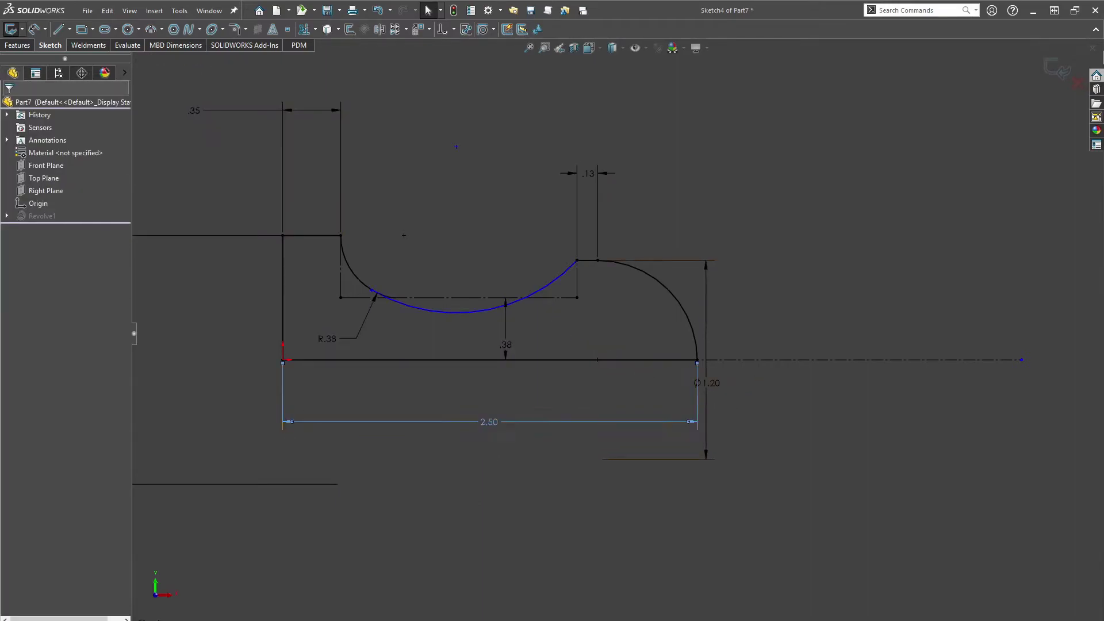
left_click(485, 423)
type("4")
key("Return")
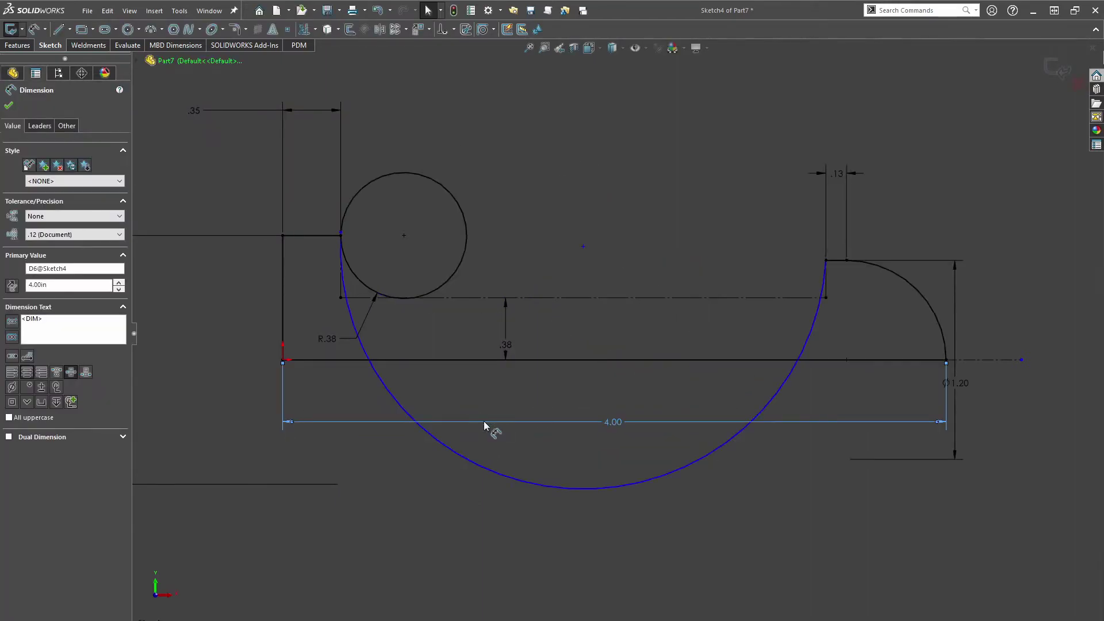
left_click(742, 520)
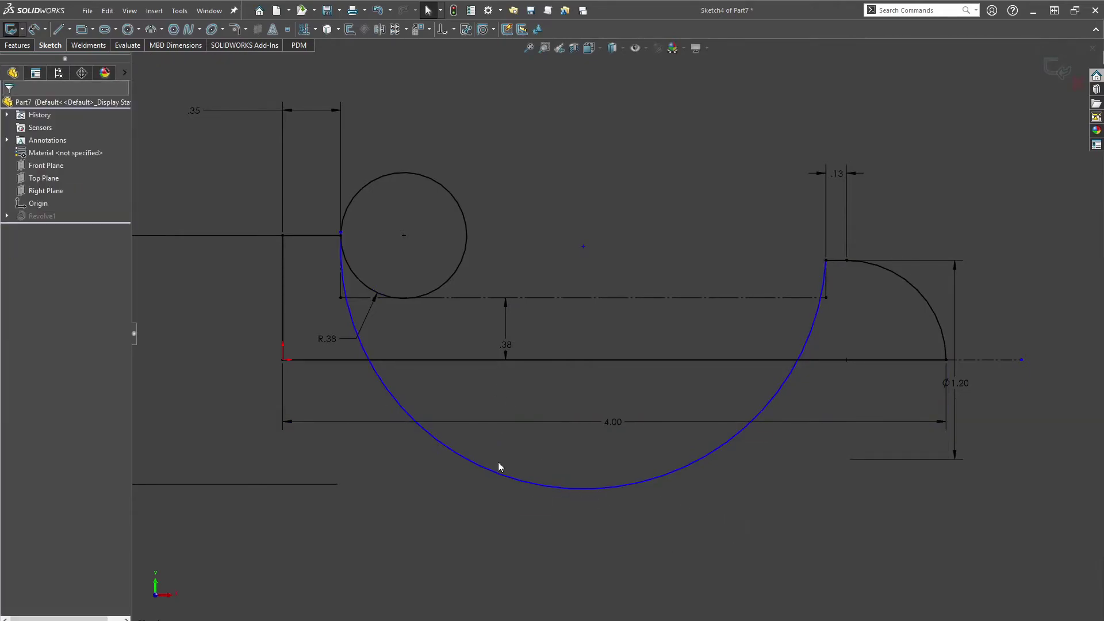
- Flatten the large neck arc by moving its centre point, and dimension the arc's radius at 3 in
mouse_move(592, 493)
left_mouse_down()
mouse_move(659, 357)
mouse_move(555, 298)
mouse_move(568, 561)
mouse_move(578, 493)
left_mouse_up()
left_click_drag(583, 251, 572, 594)
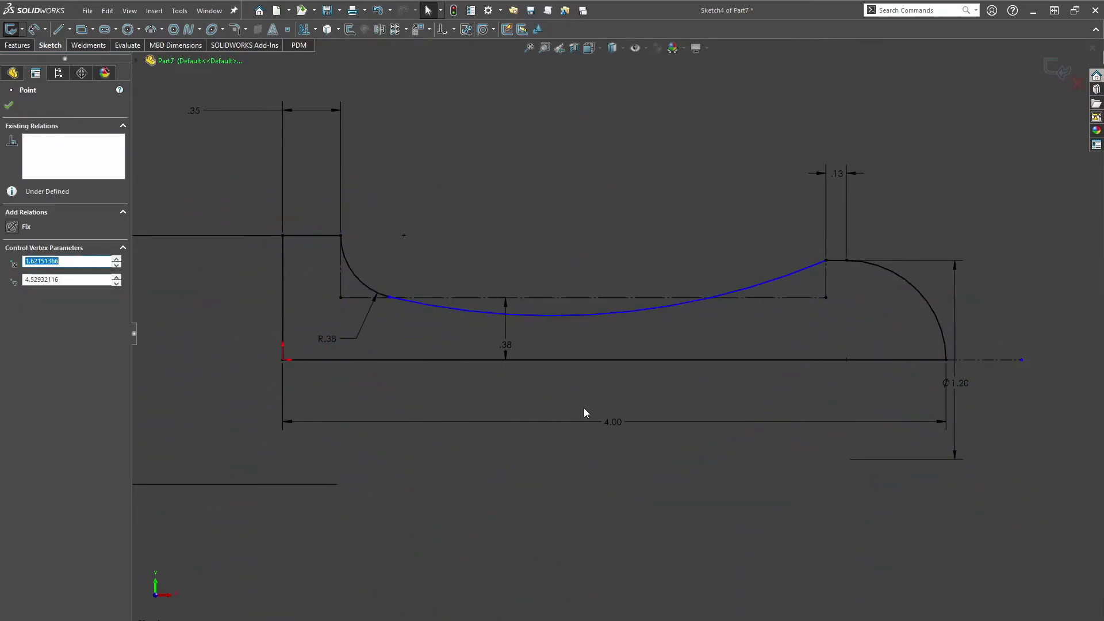
left_click(785, 482)
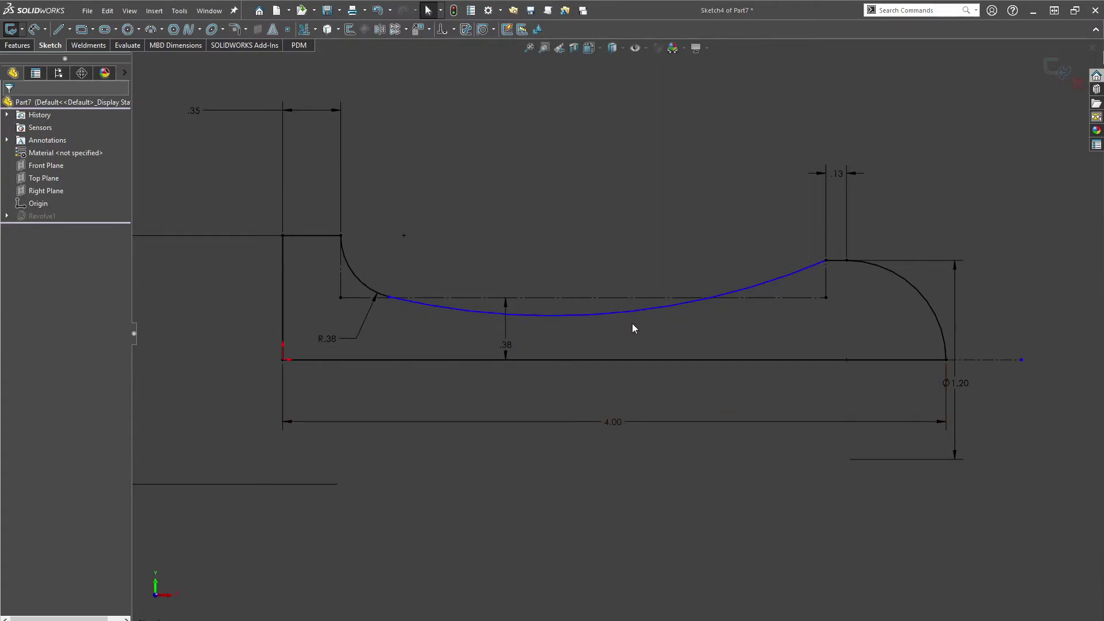
key("d")
left_click(625, 311)
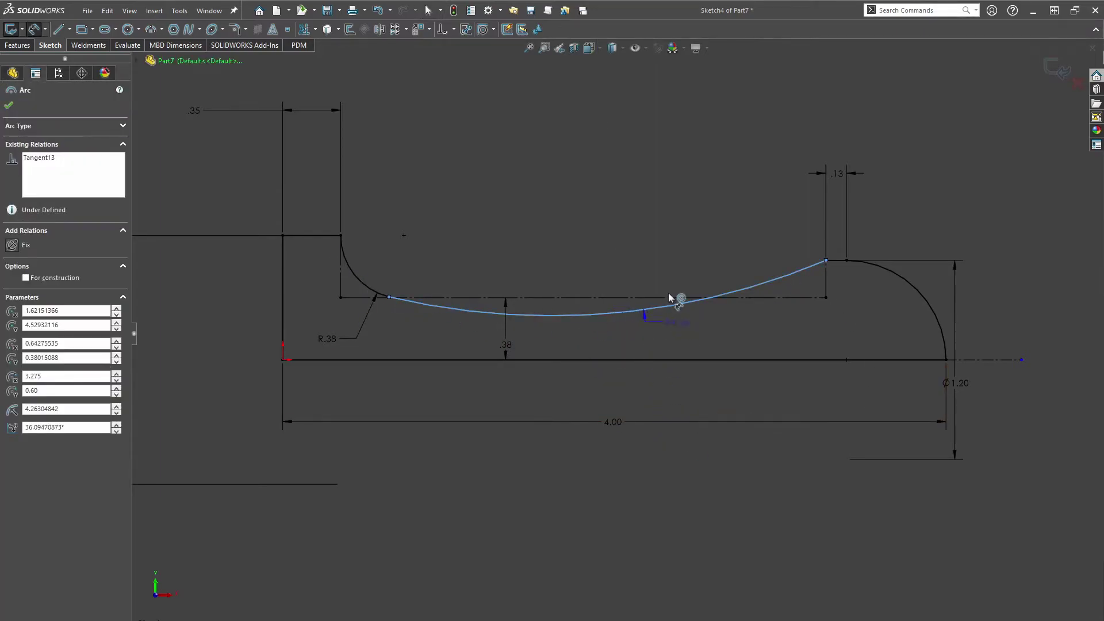
left_click(642, 224)
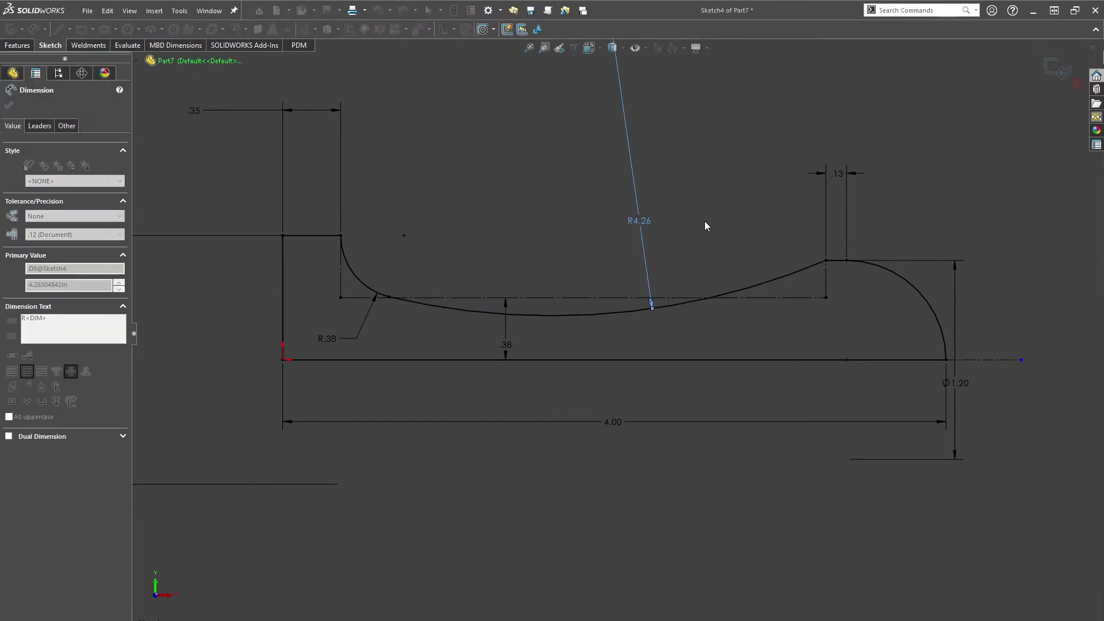
type("3")
key("Return")
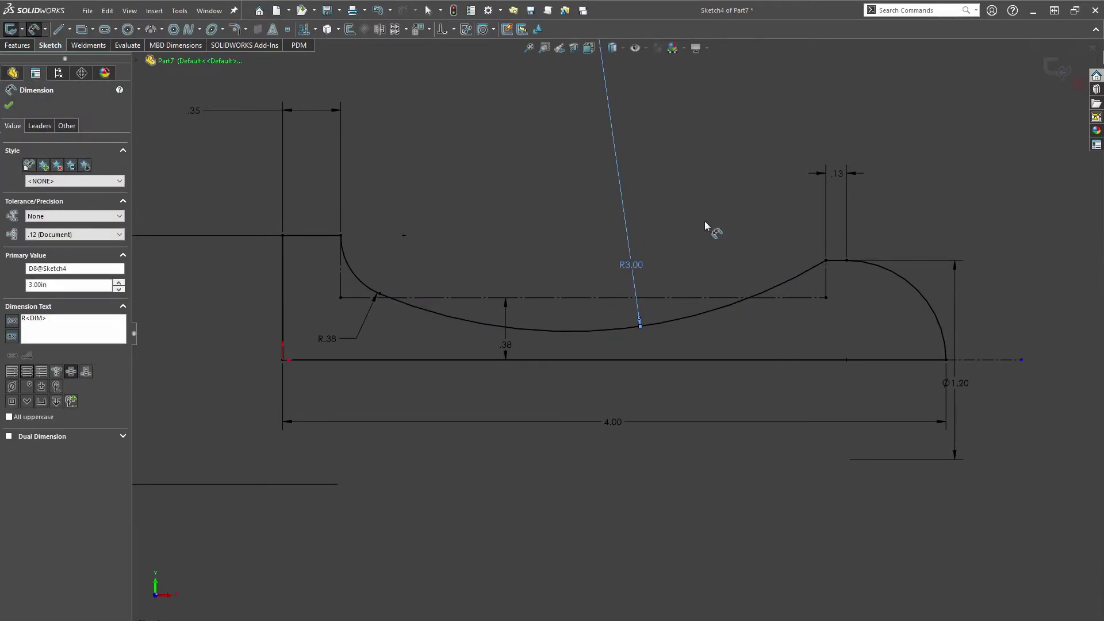
key("Escape")
- Exit the profile sketch to inspect the lengthened pawn, and reopen the sketch for editing
left_click(12, 32)
mouse_move(720, 356)
middle_mouse_down()
mouse_move(707, 456)
mouse_move(713, 218)
middle_mouse_up()
scroll(740, 273, "up", 6)
middle_click_drag(766, 301, 989, 341)
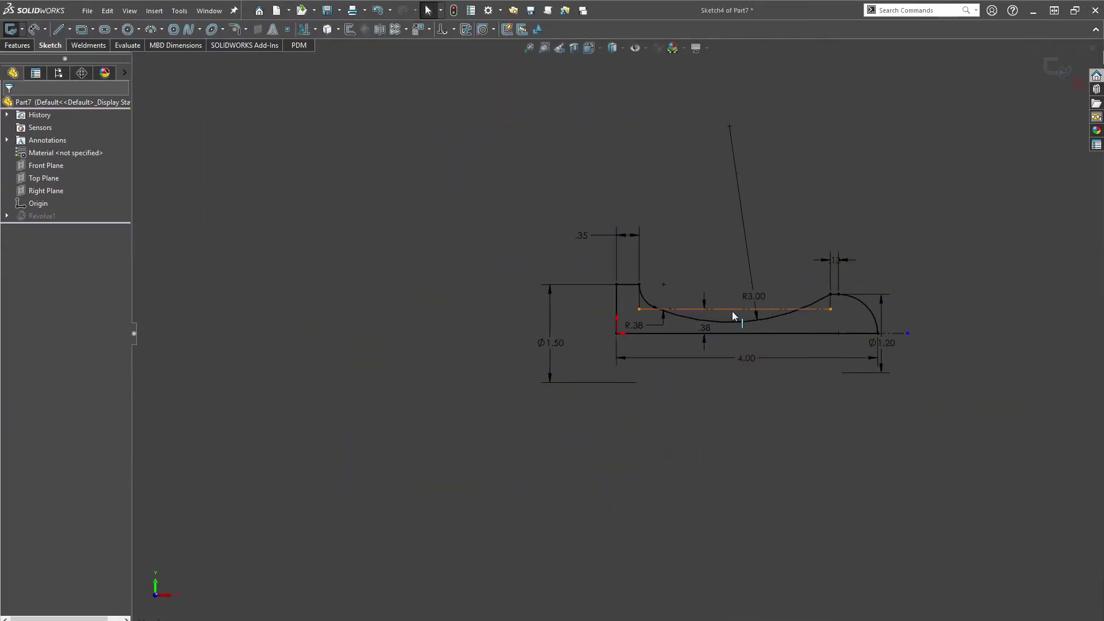
scroll(732, 312, "down", 3)
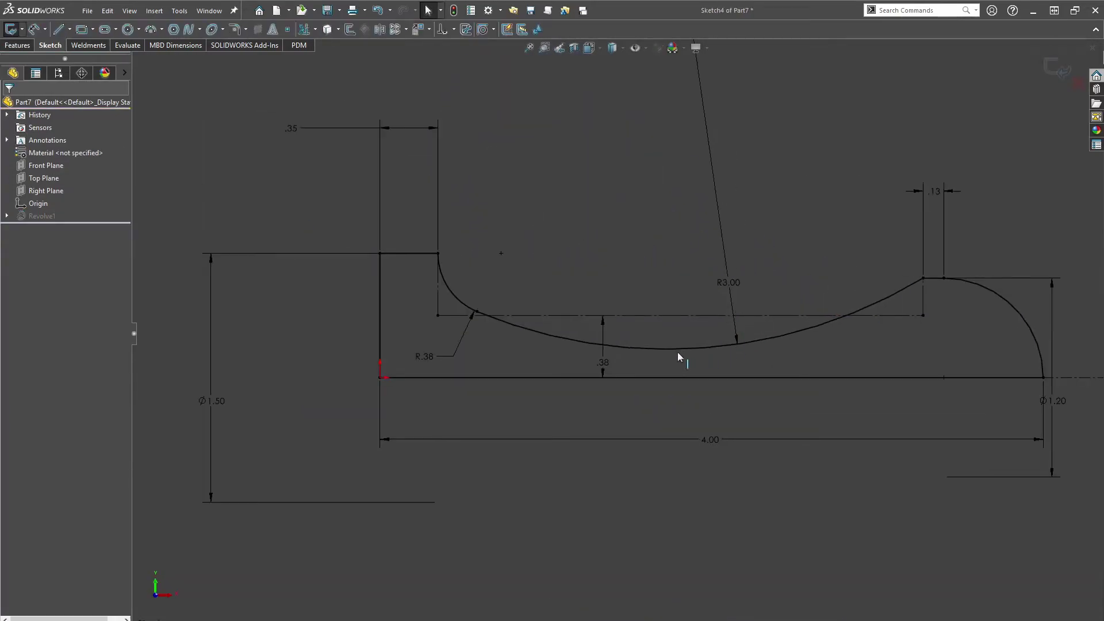
- Delete the large neck arc and place the small base arc's free end on the horizontal construction line
left_click(674, 348)
key("Delete")
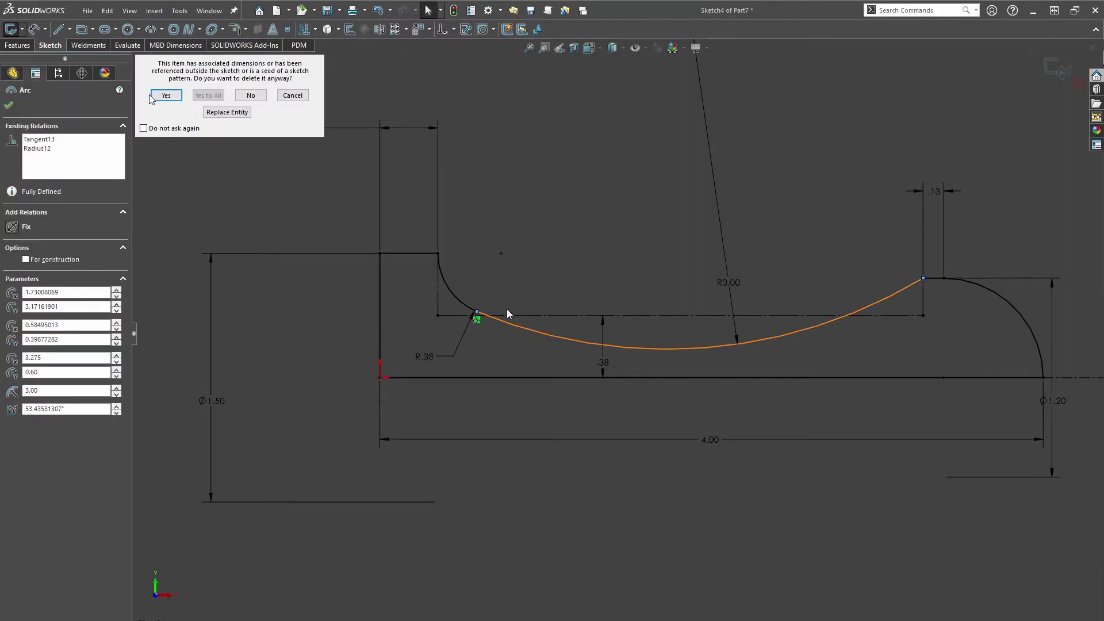
key("Return")
left_click_drag(476, 312, 498, 361)
left_click(683, 172)
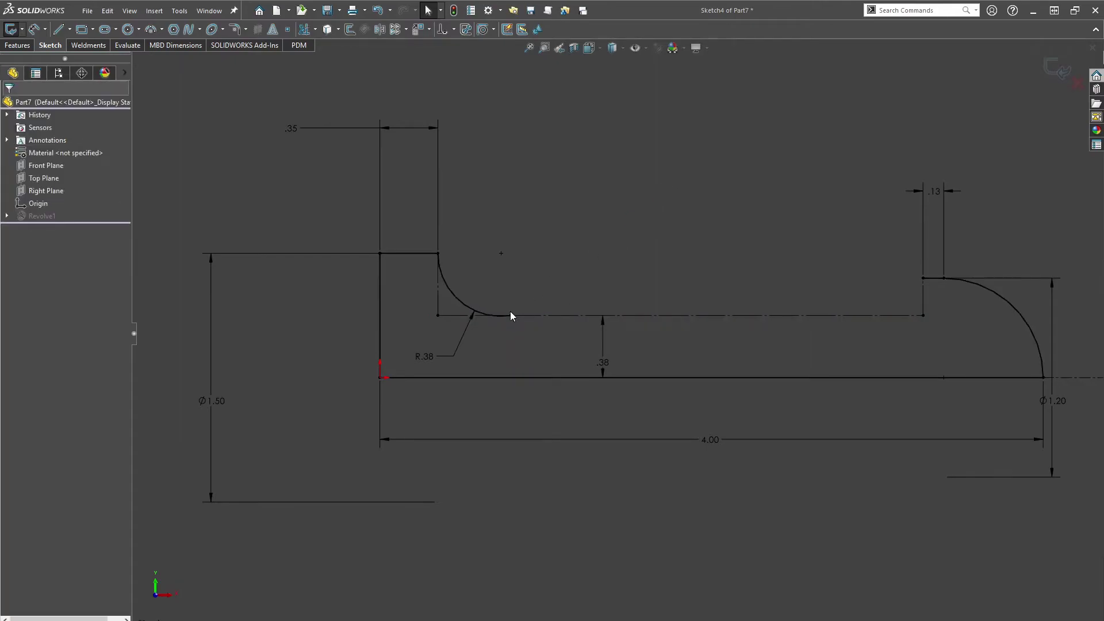
- Make the small base arc tangent to the horizontal construction line and delete the arc's radius dimension
left_click(459, 298)
left_click(544, 316, "ctrl")
left_click(580, 260)
left_click(591, 170)
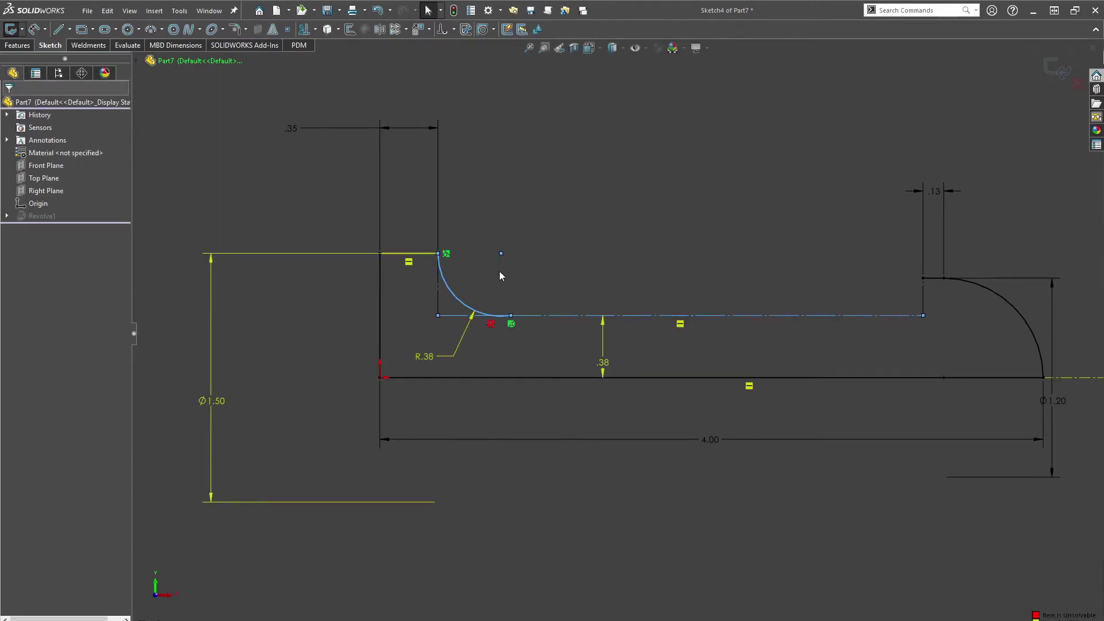
left_click(462, 339)
key("Delete")
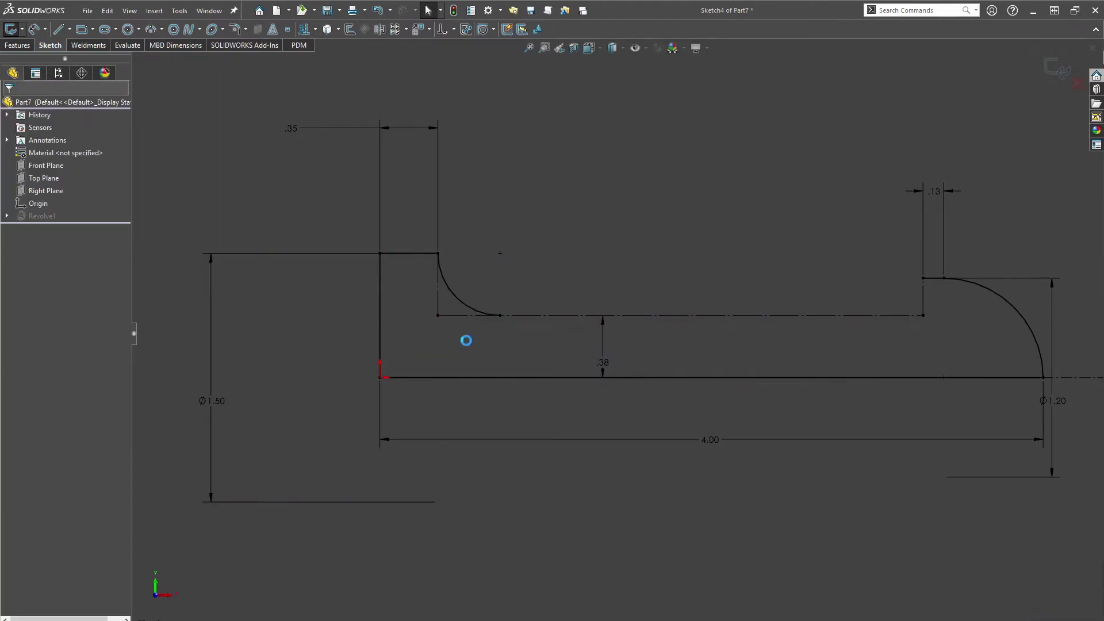
left_click(500, 315)
left_click(635, 172)
left_click(704, 317)
left_click(806, 533)
- Draw a 0.5 in horizontal line from the base arc's end along the construction line
left_click(58, 29)
left_click(500, 315)
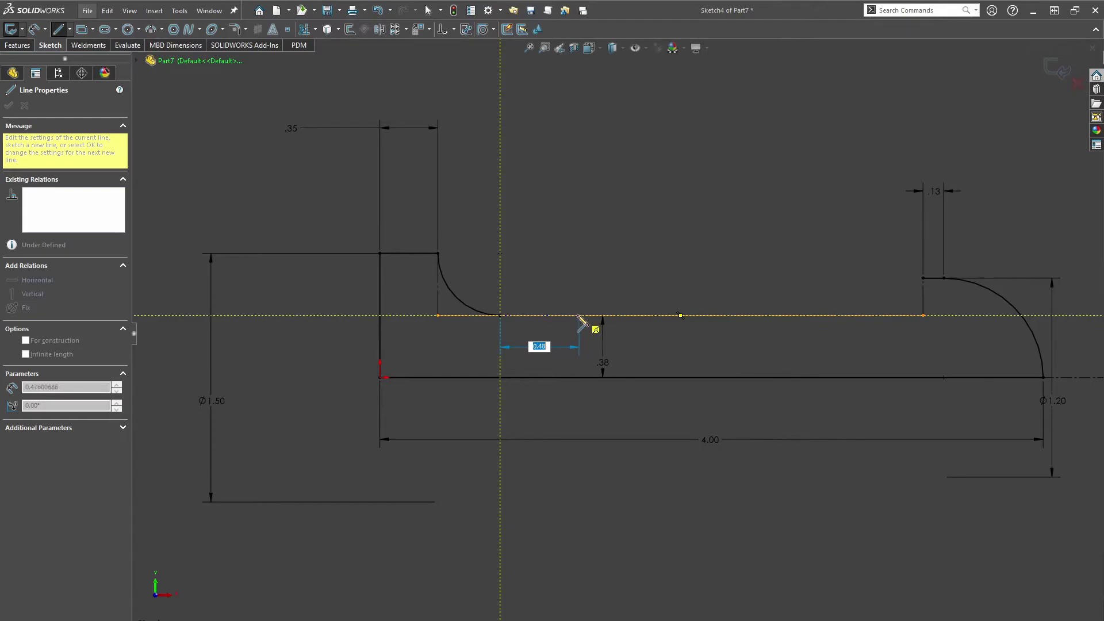
key("BackSpace")
type(".5")
key("Return")
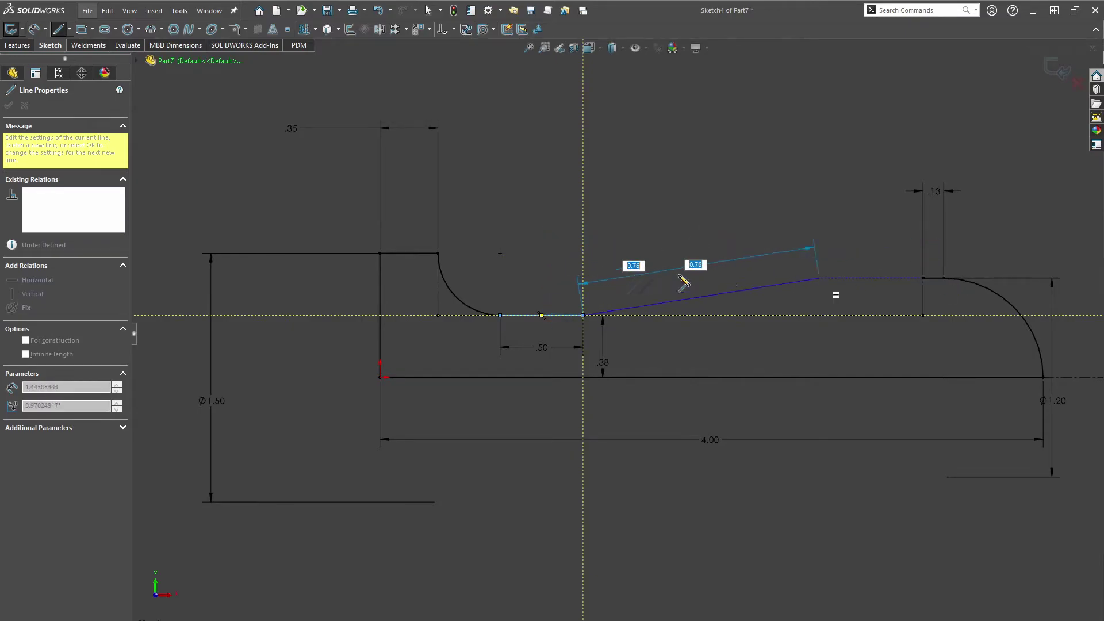
key("Escape")
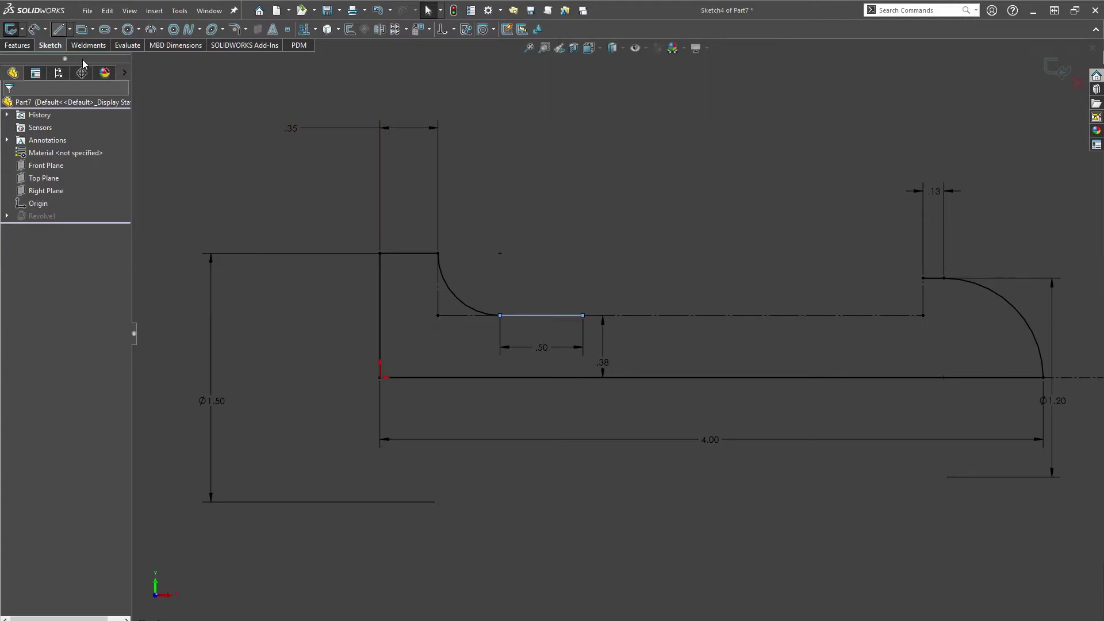
- Draw horizontal construction lines inward over the neck, one from the head's inner corner and one from the base's upper corner
left_click(60, 29)
left_click(923, 278)
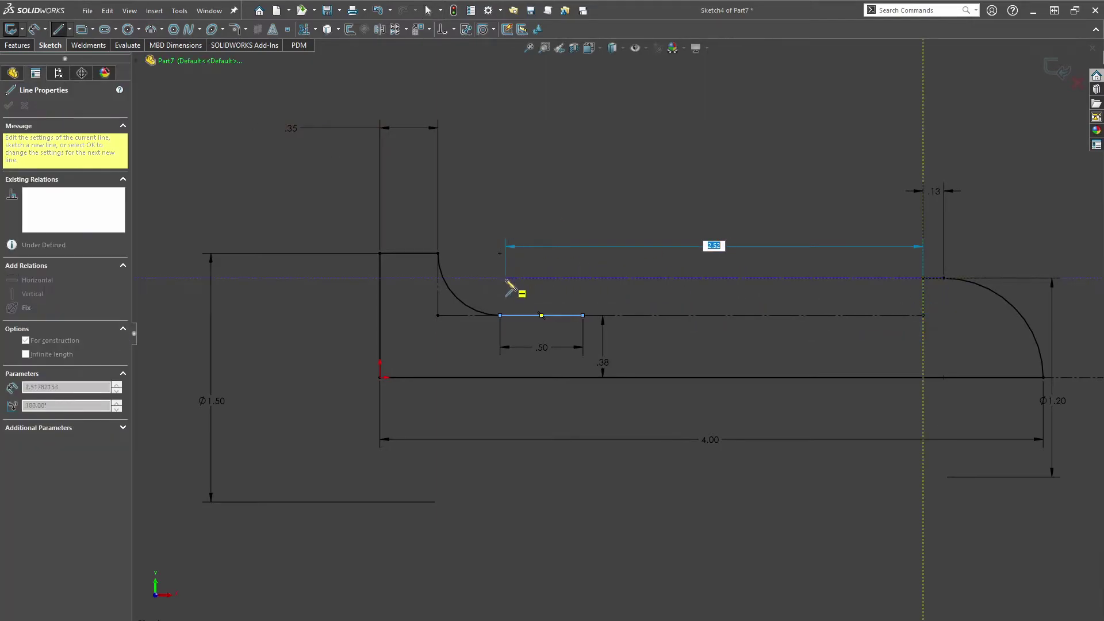
left_click(474, 278)
key("Escape")
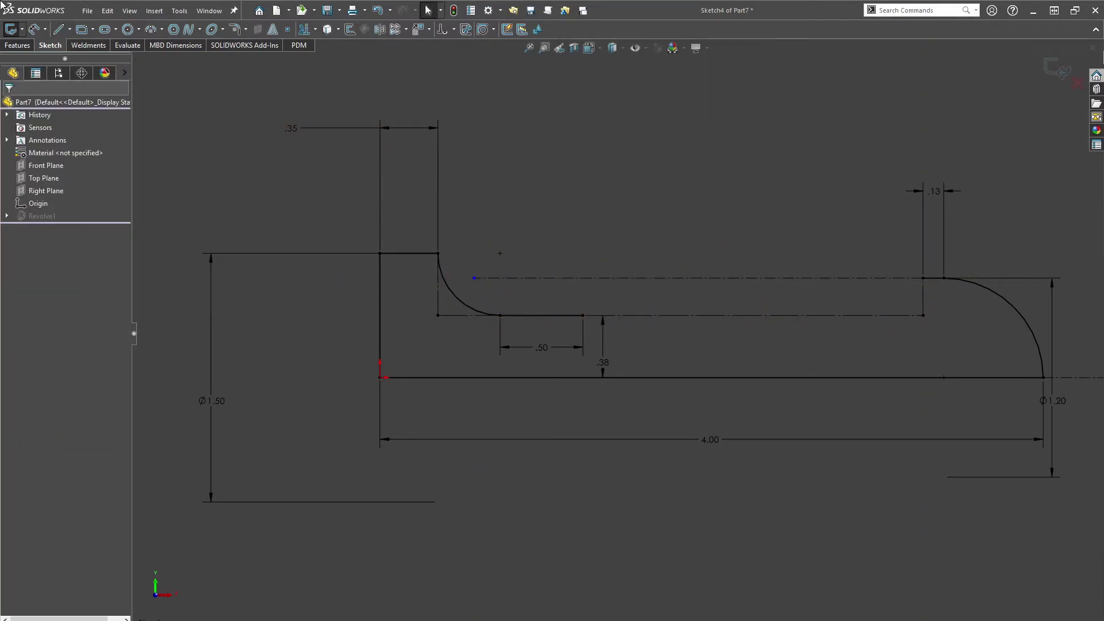
left_click(59, 29)
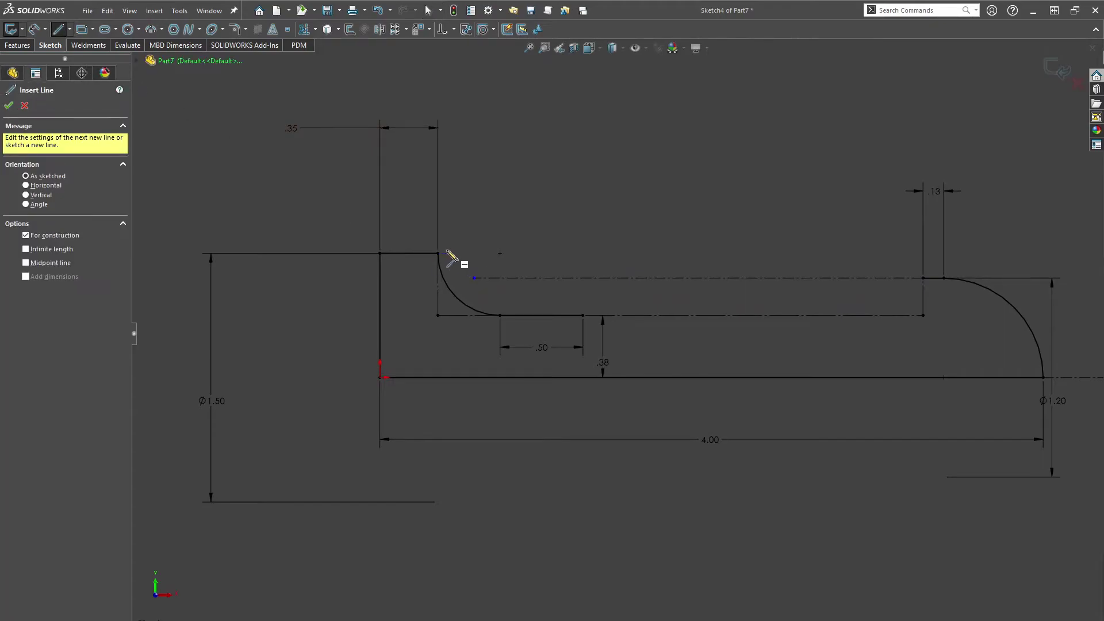
left_click(438, 253)
left_click(656, 253)
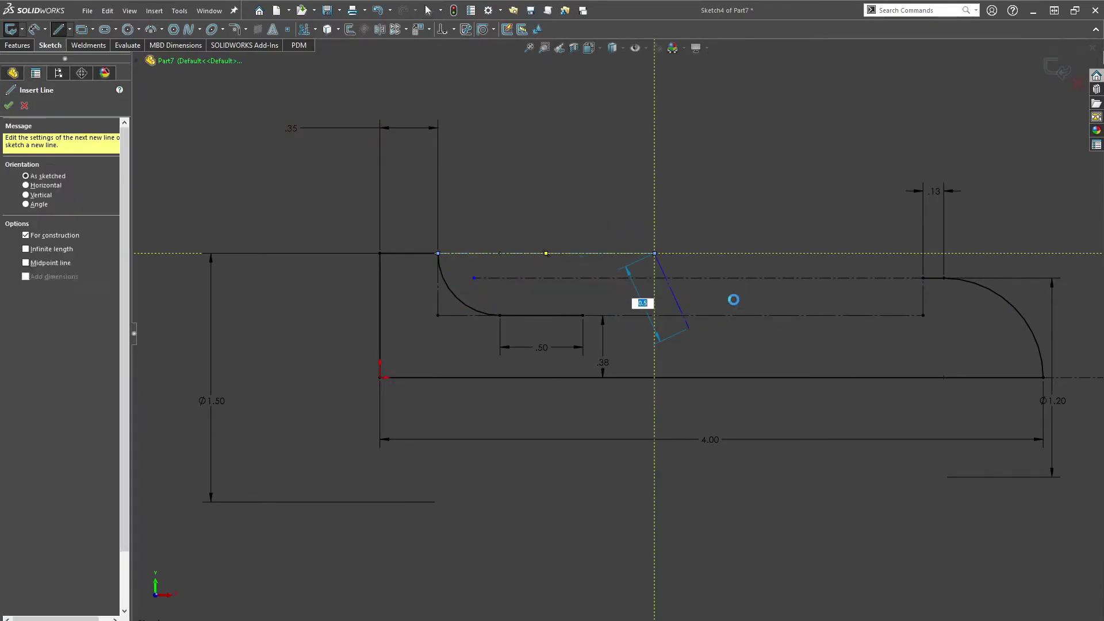
key("Escape")
- Connect the two upper construction lines with a short vertical construction line and align it vertically with the 0.5 in line's end
scroll(661, 184, "down", 1)
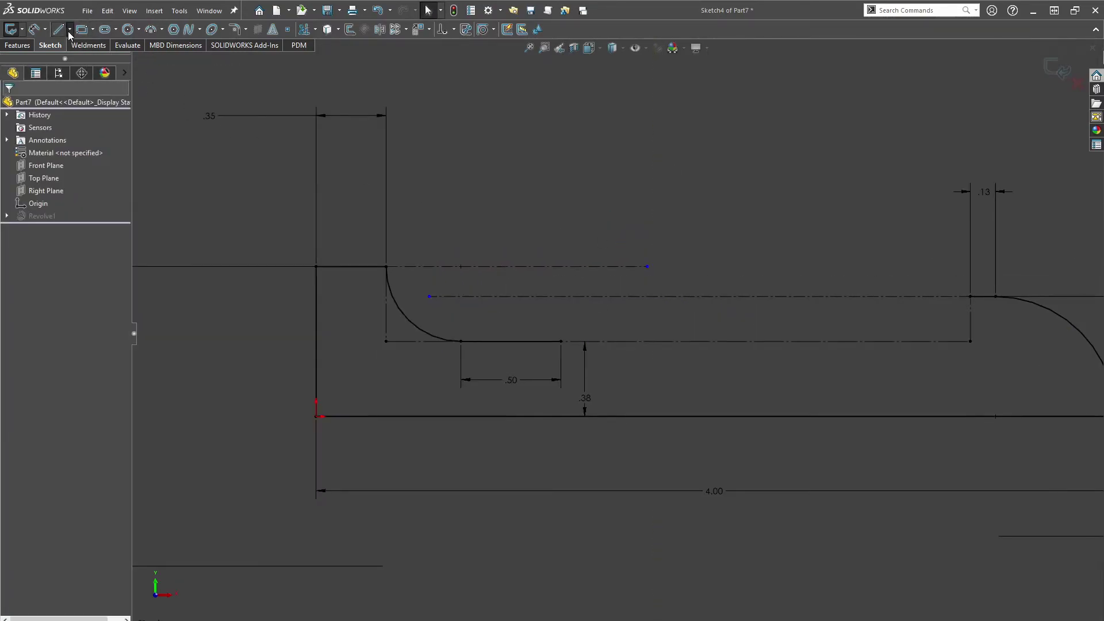
left_click(560, 296)
left_click(560, 266)
key("Escape")
left_click(561, 296)
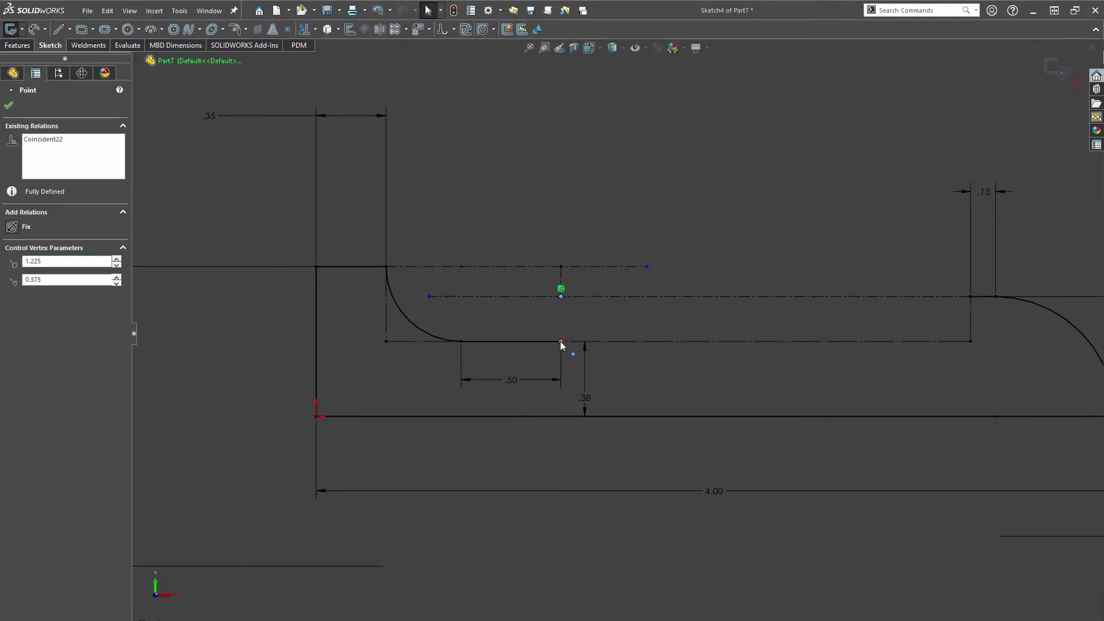
left_click(561, 341, "ctrl")
left_click(586, 211)
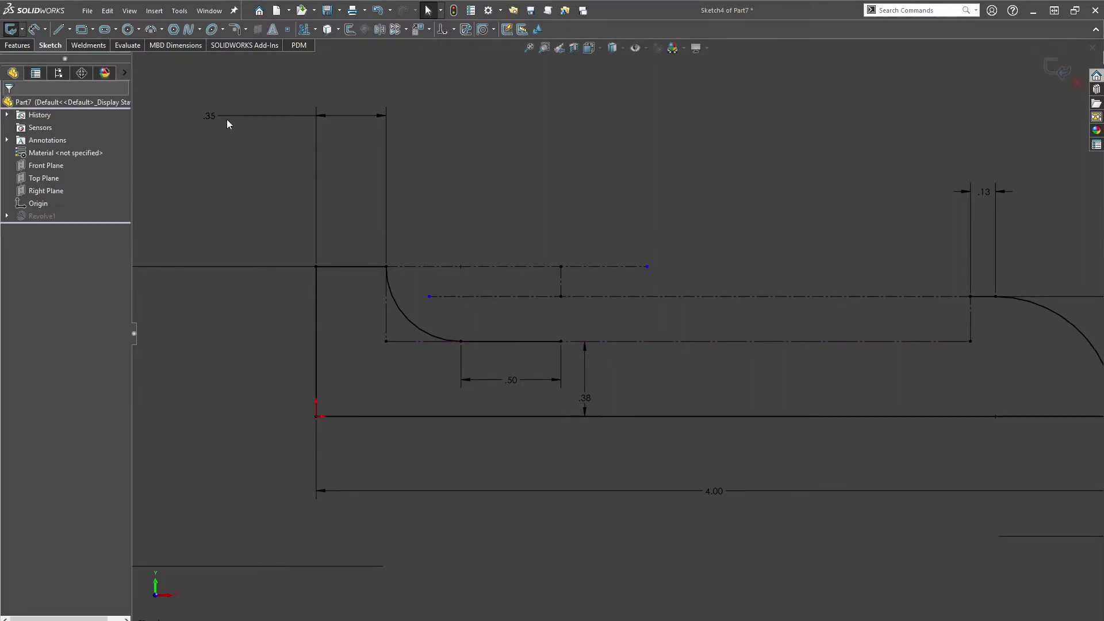
- Draw a stepped chain of connected lines from the 0.5 in line's end along the neck, forming three raised bands separated by two recesses
left_click(58, 29)
left_click(560, 341)
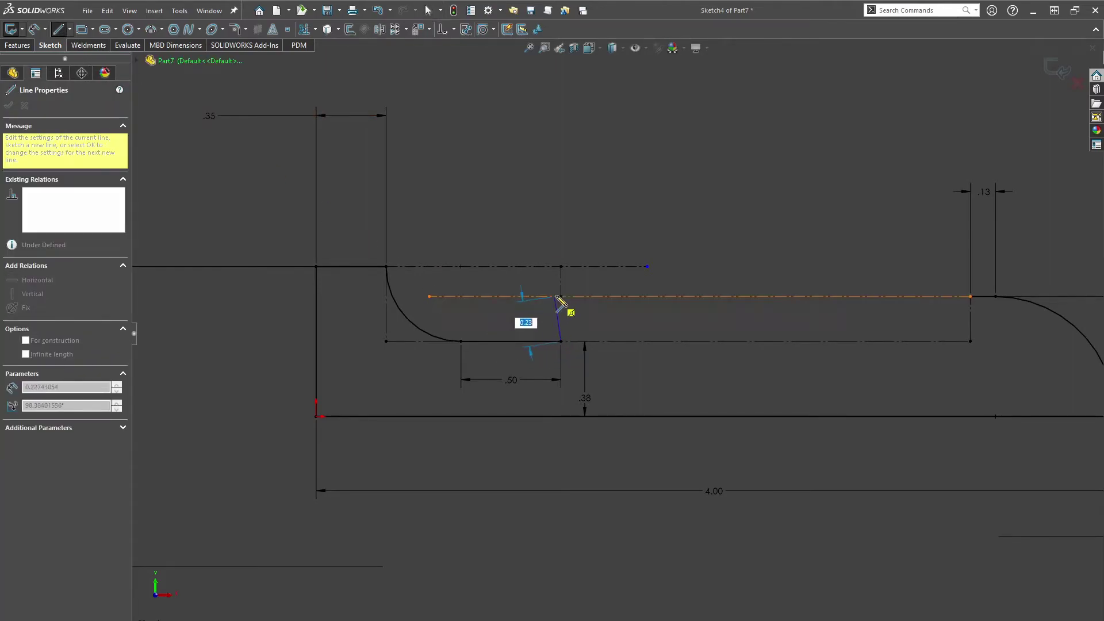
left_click(560, 281)
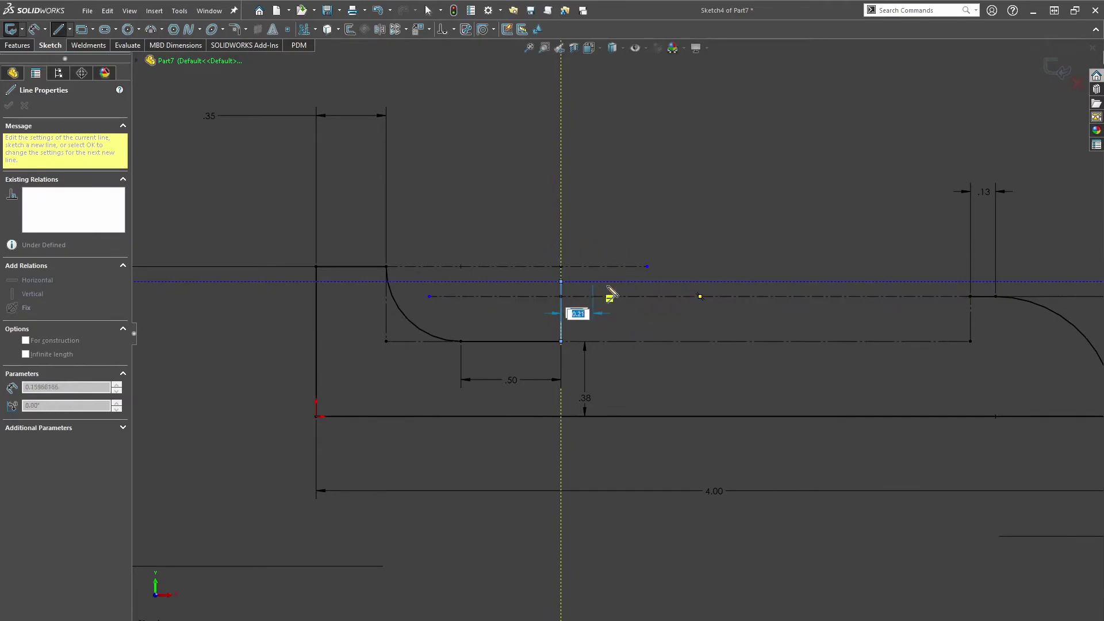
left_click(642, 281)
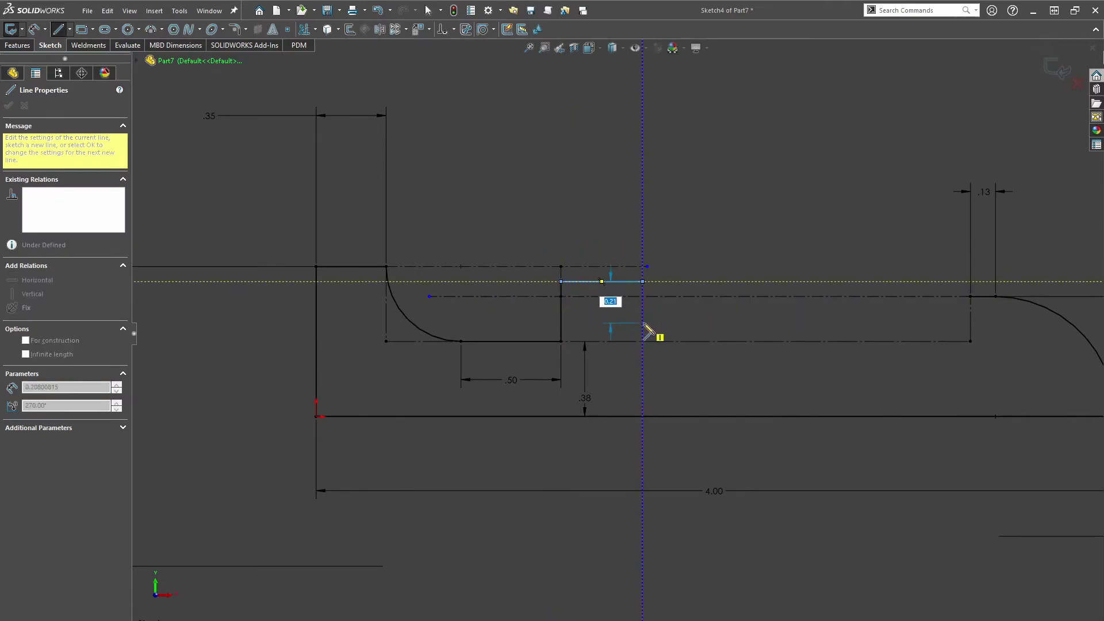
left_click(643, 311)
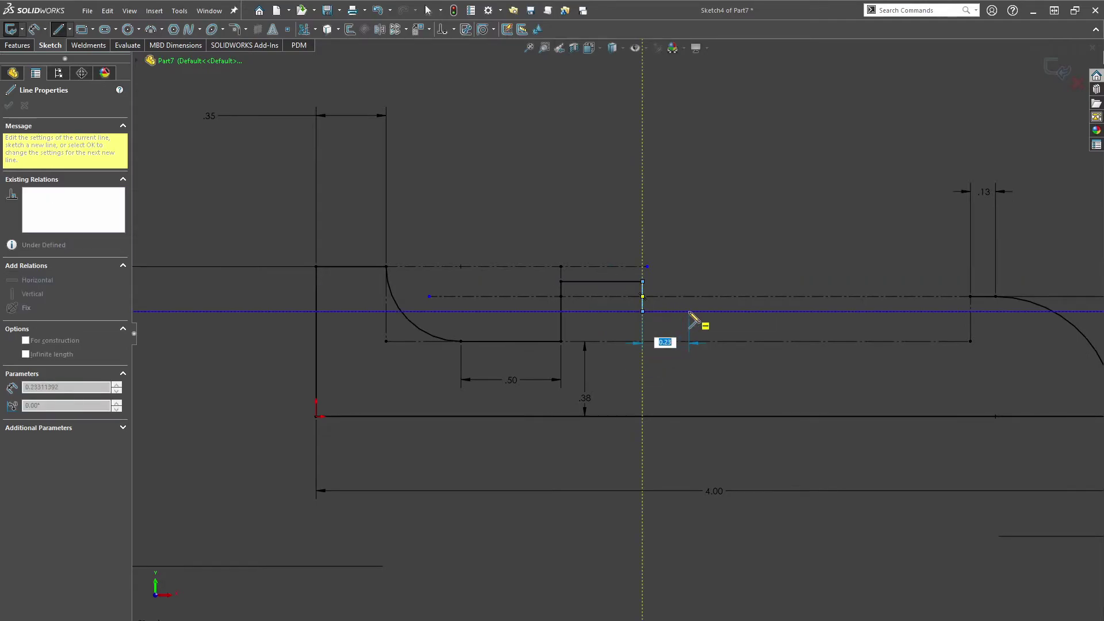
left_click(681, 311)
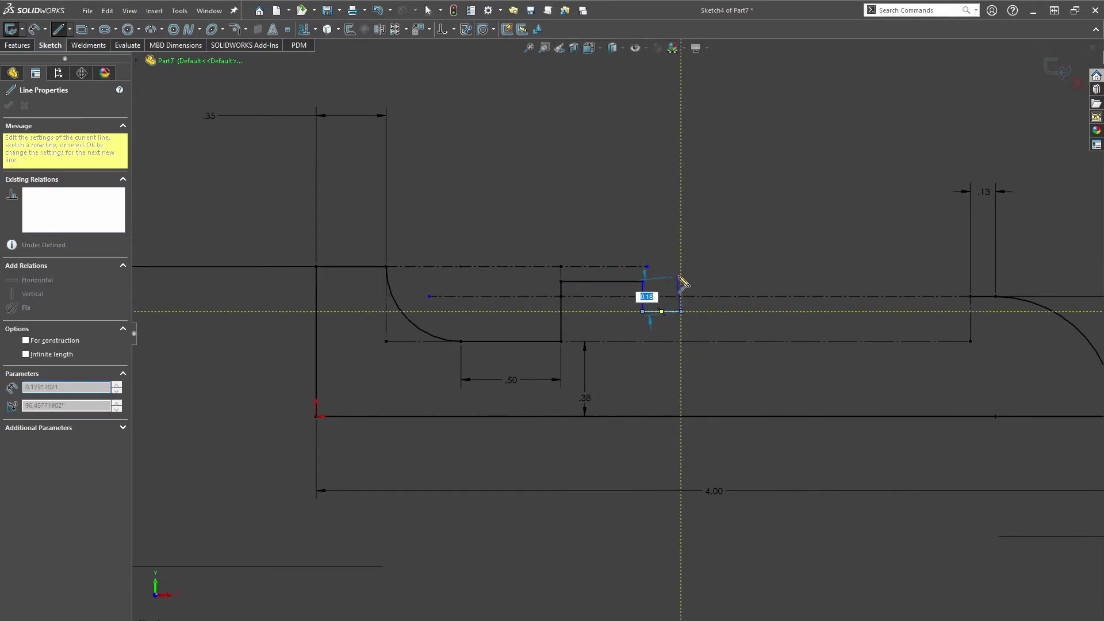
left_click(745, 289)
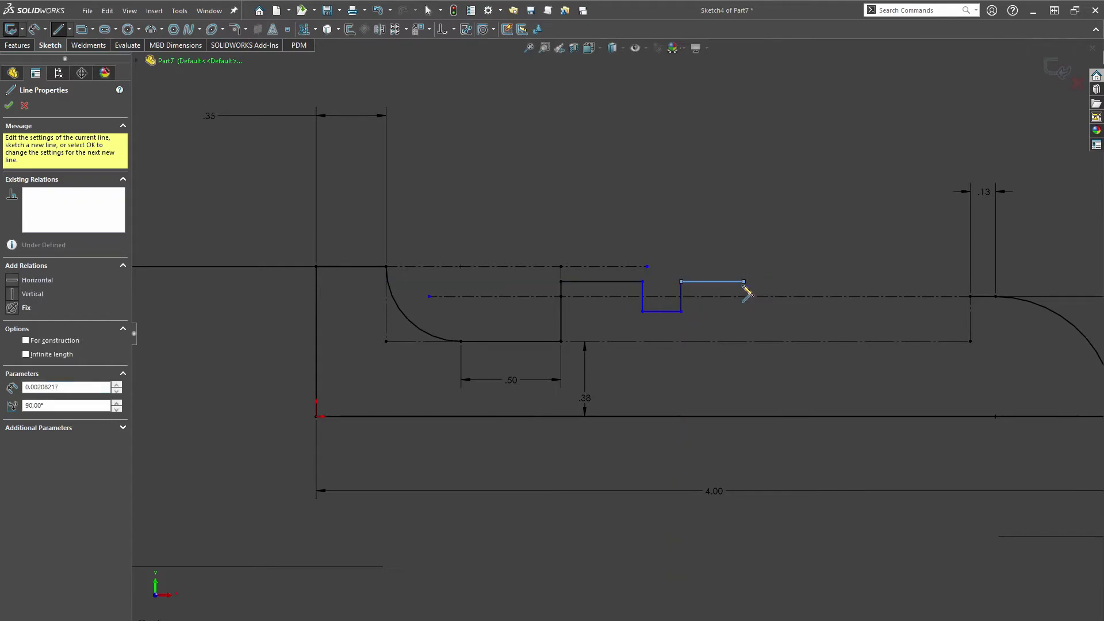
left_click(744, 311)
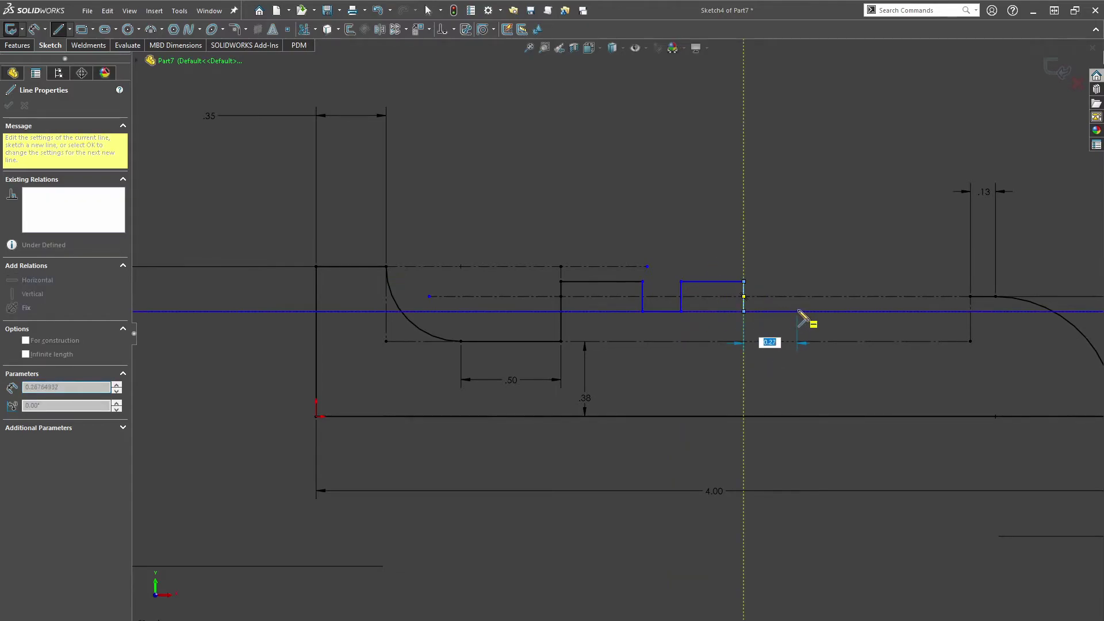
left_click(796, 311)
left_click(796, 281)
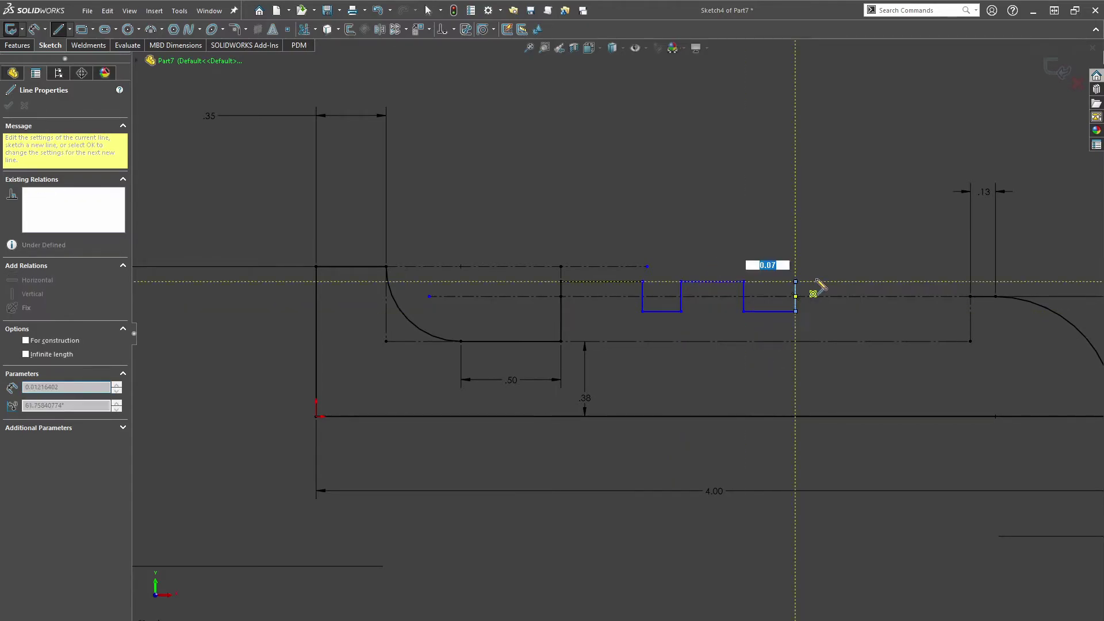
left_click(856, 281)
left_click(856, 311)
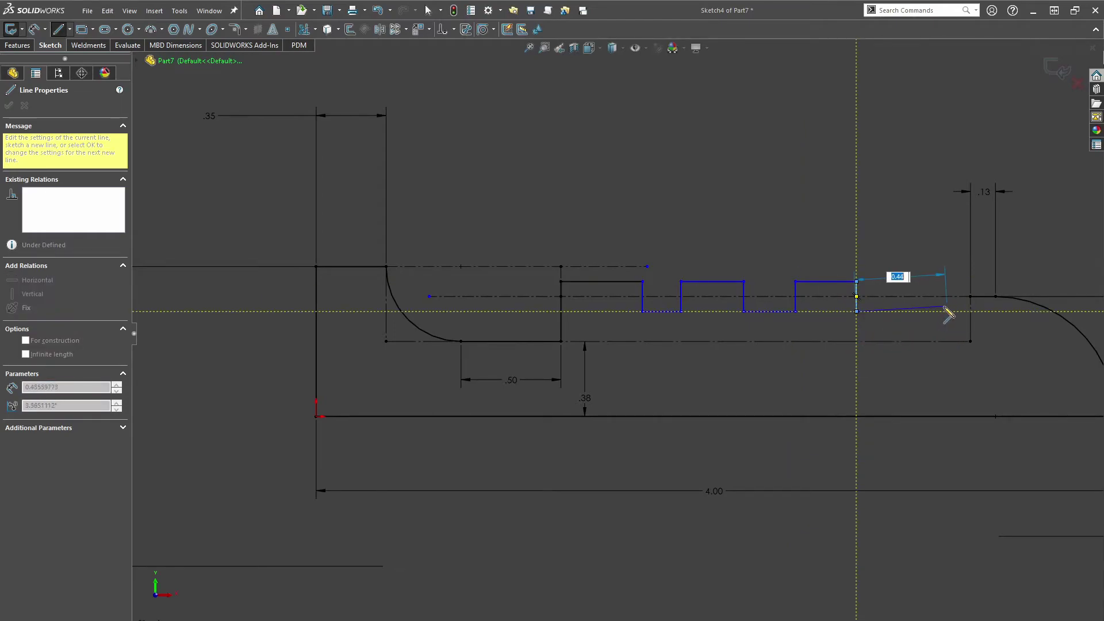
- Continue the chain with a 0.25 in horizontal line and a tangent arc ending at the head's inner corner
scroll(983, 331, "down", 2)
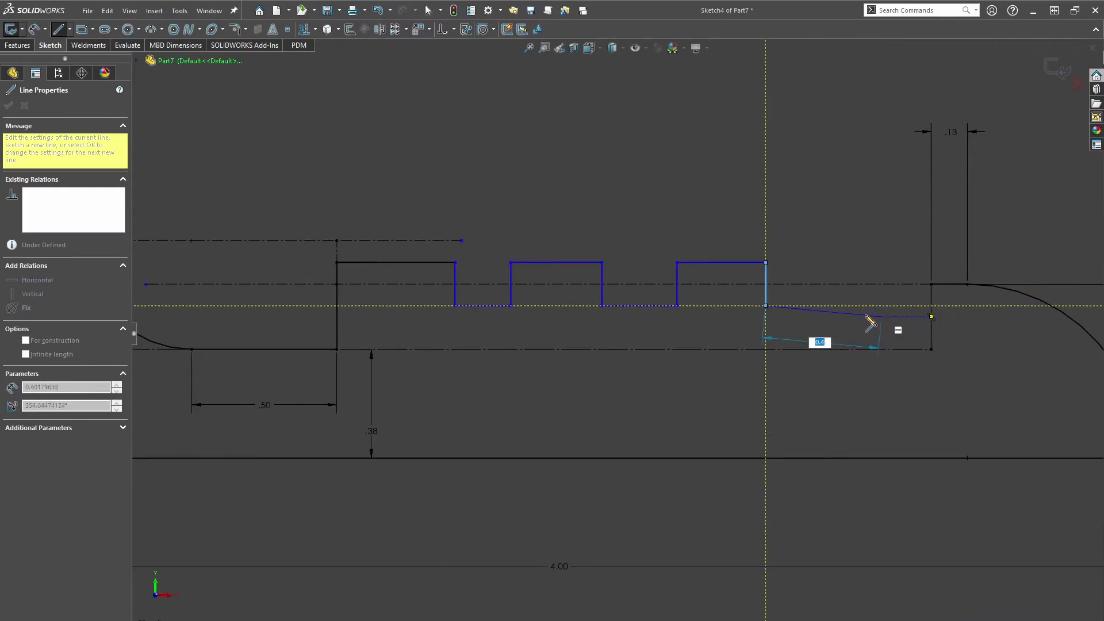
key("BackSpace")
type(".25")
key("Return")
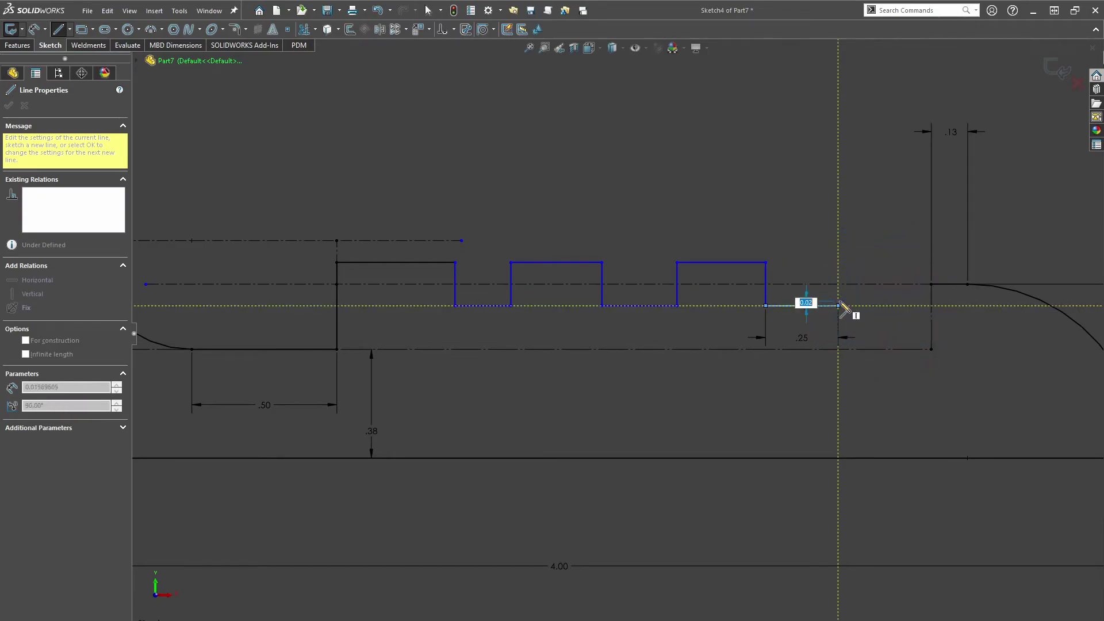
left_click(931, 284)
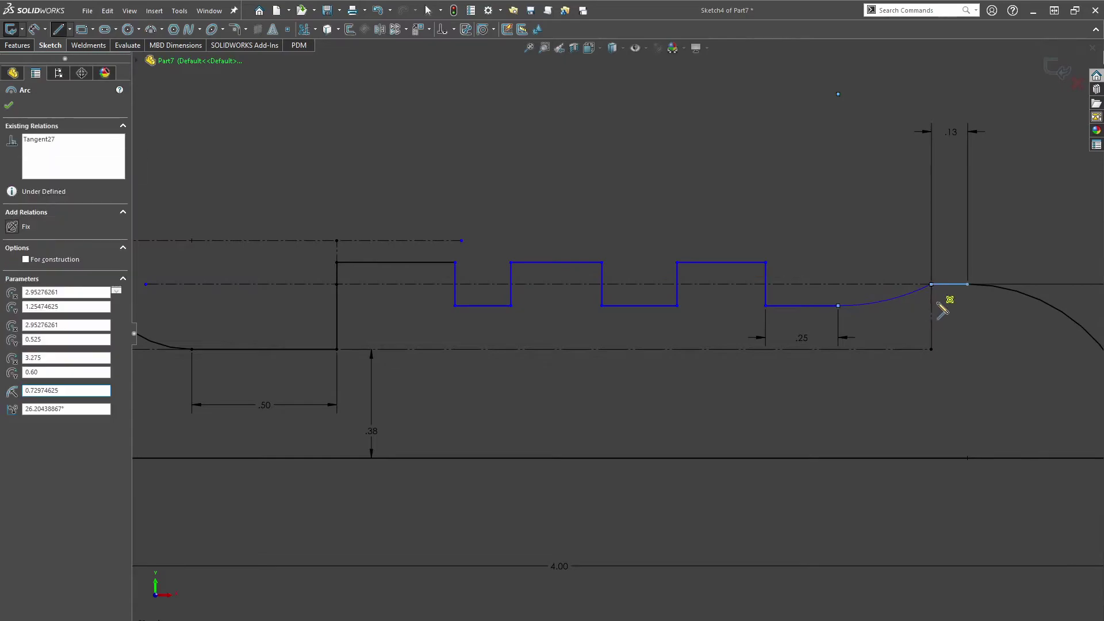
key("Escape")
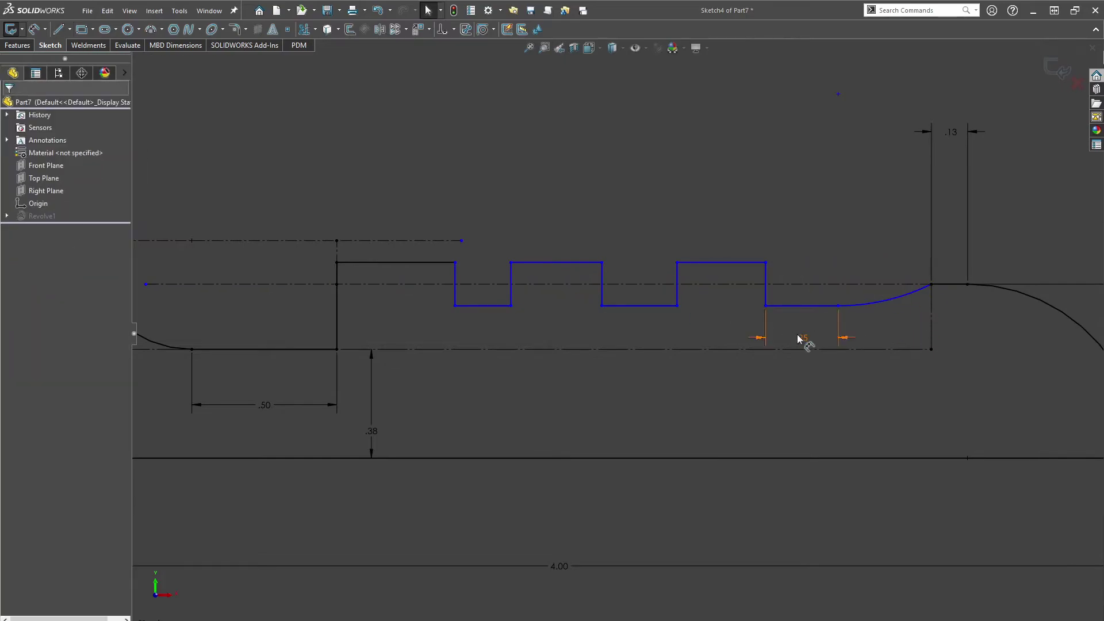
- Dimension the length of the first raised band, nearest the base, to 0.38 in
key("f")
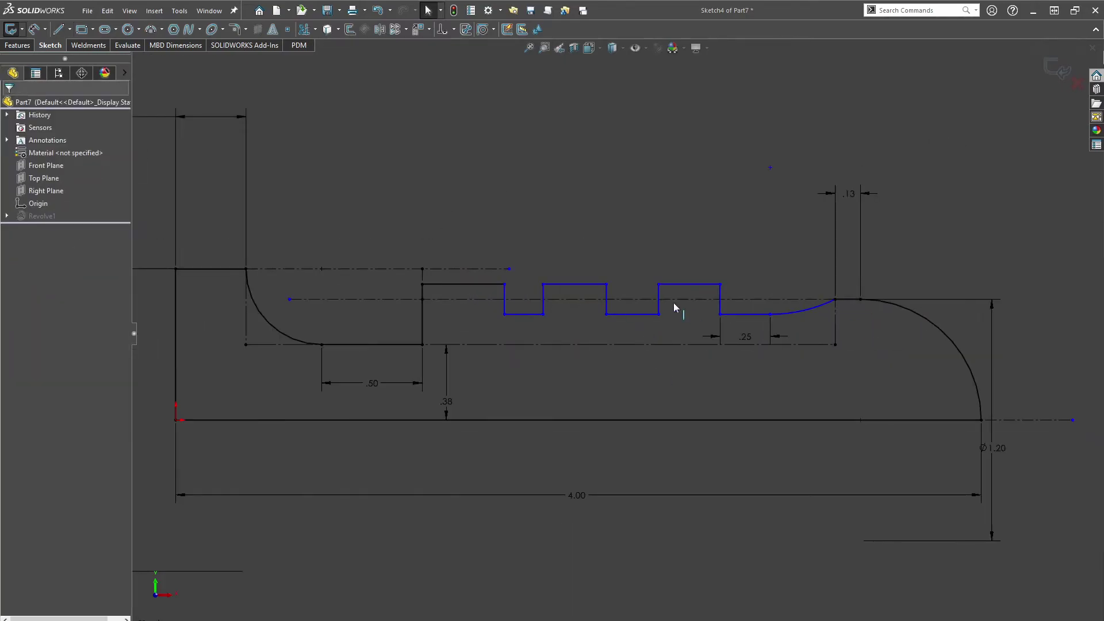
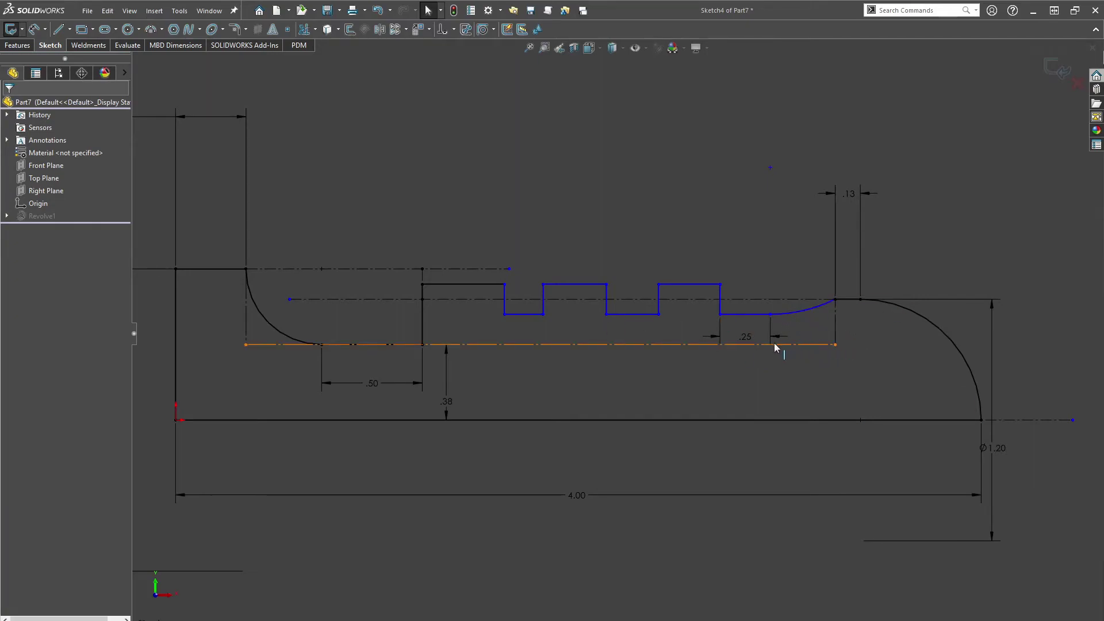
scroll(569, 344, "down", 2)
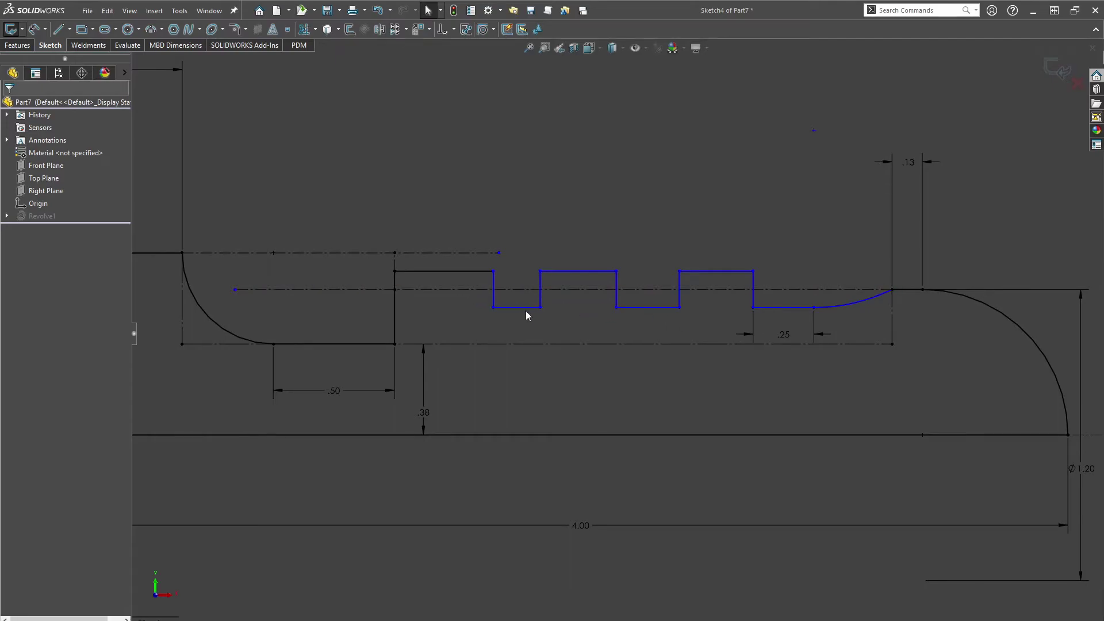
scroll(615, 311, "down", 2)
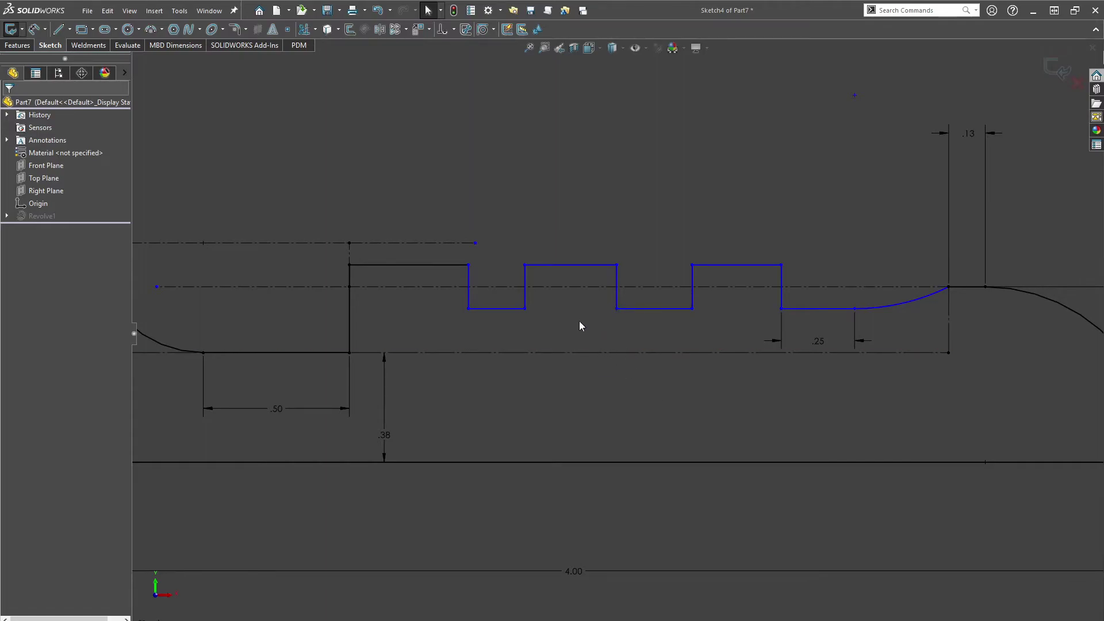
key("d")
left_click(417, 264)
left_click(419, 197)
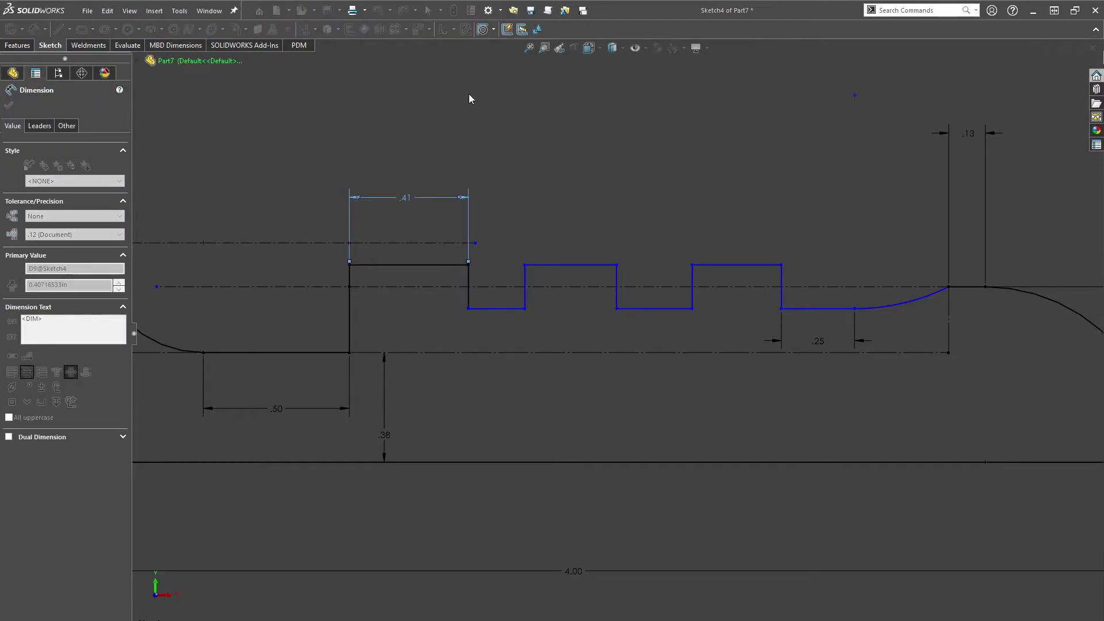
key("Return")
- Dimension the lengths of the second and third raised bands to 0.38 in each
left_click(572, 265)
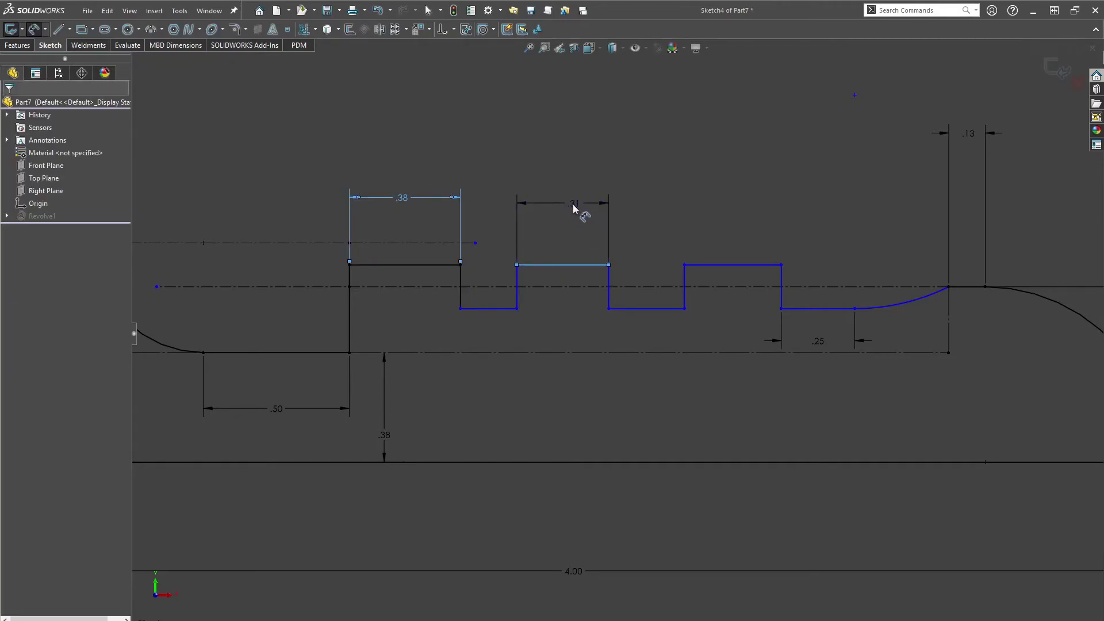
left_click(573, 205)
left_click(743, 264)
left_click(729, 201)
key("Return")
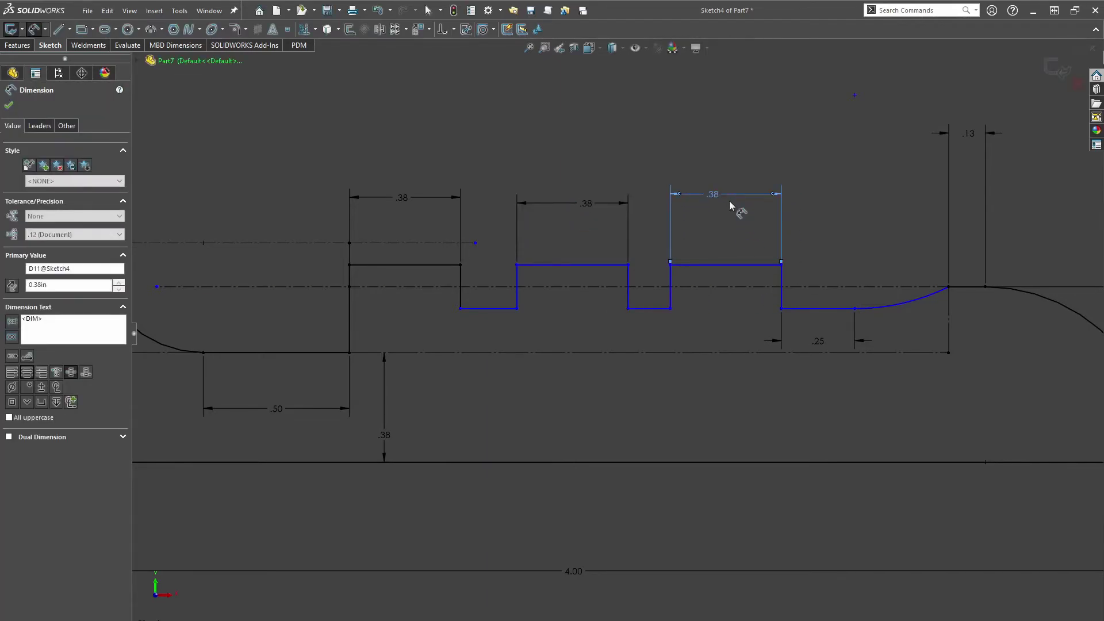
- Delete the length dimensions from the second and third raised bands
key("Escape")
left_click(591, 205)
key("Delete")
left_click(713, 198)
key("Delete")
- Make the outer lines of the three raised bands equal in length
left_click(577, 265)
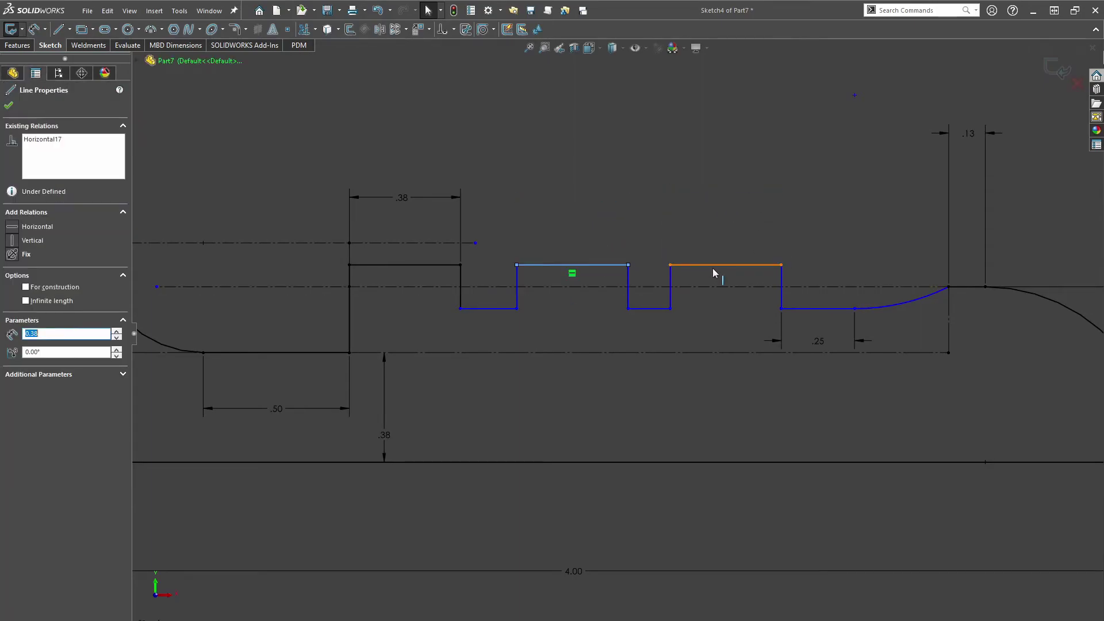
left_click(714, 265, "ctrl")
left_click(407, 265, "ctrl")
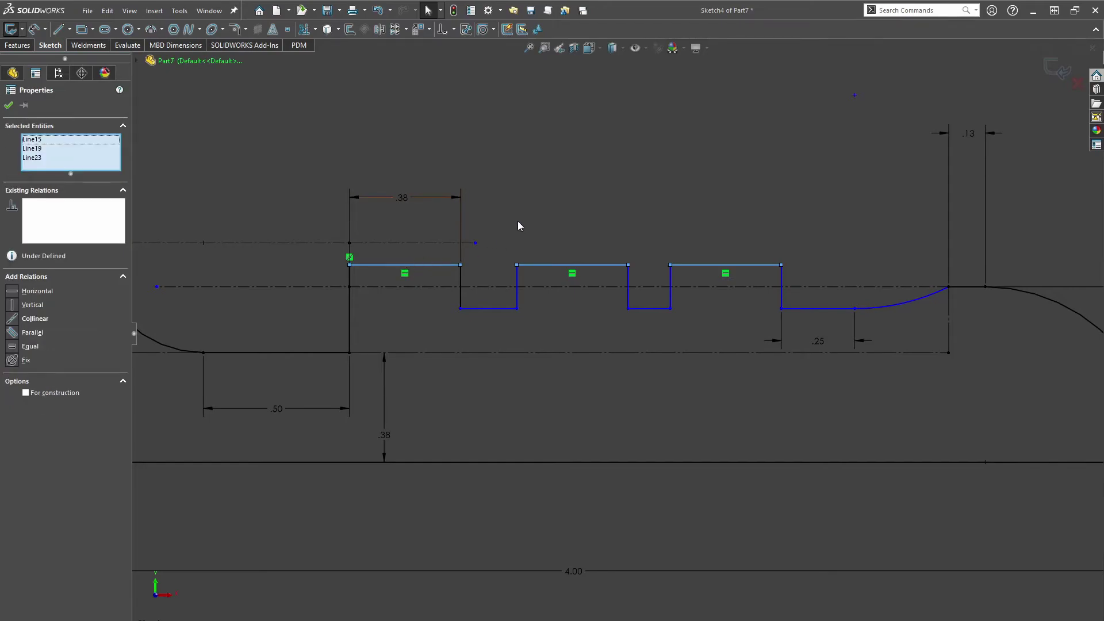
left_click(695, 128)
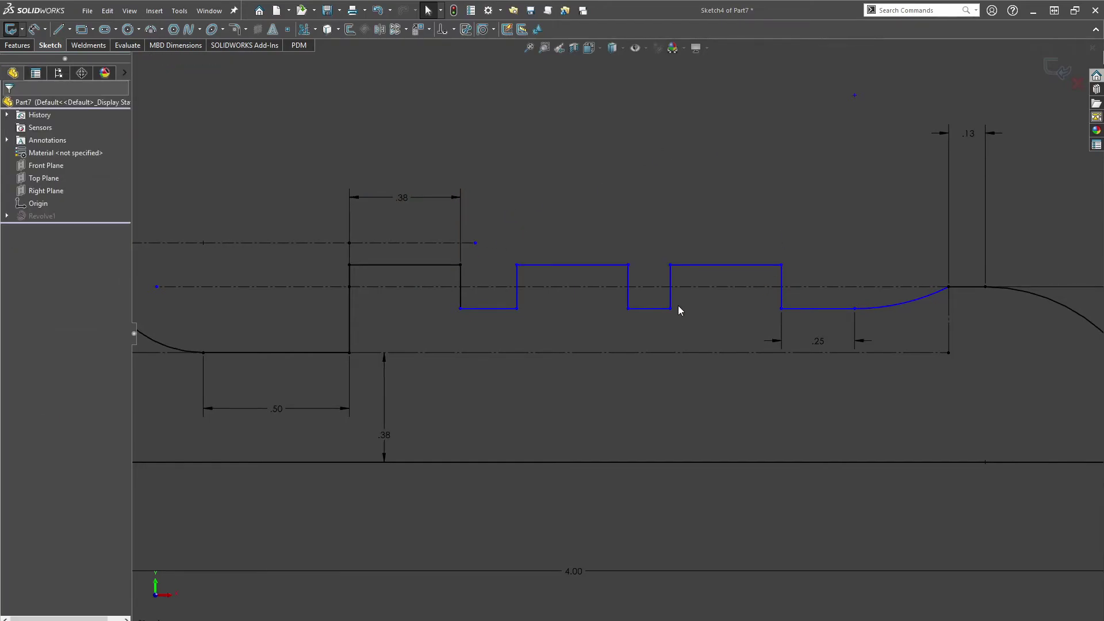
- Test the equal bands by changing the first band's length to 0.50 in and 0.10 in, and restore it to 0.38 in
left_click(399, 198)
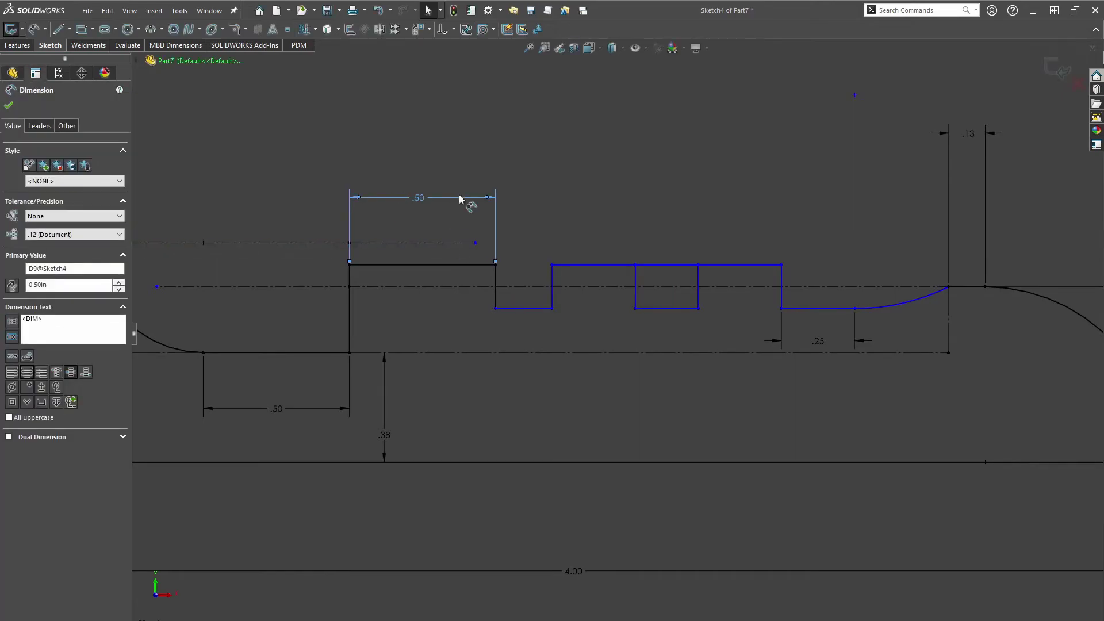
double_click(417, 200)
type(".1")
key("Return")
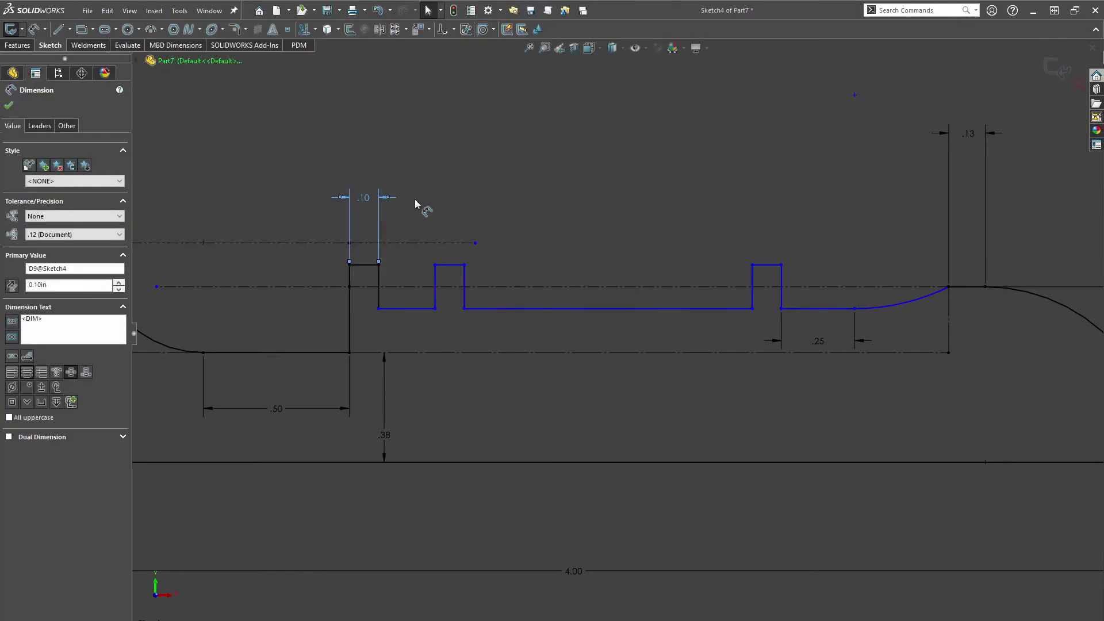
double_click(367, 198)
type(".38")
key("Return")
left_click(629, 368)
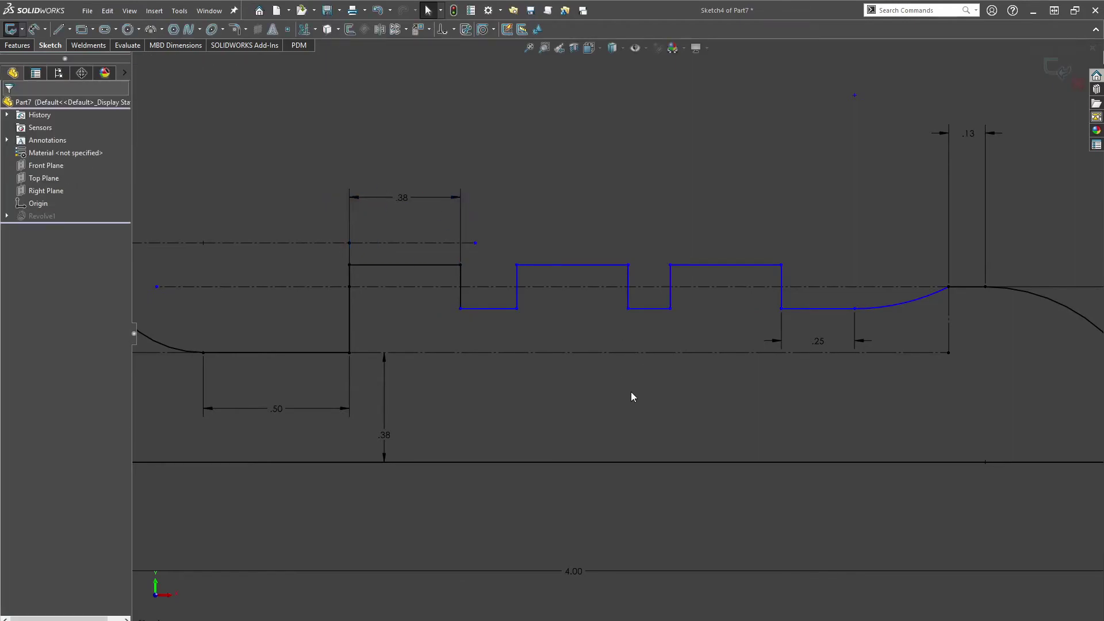
- Make the inner lines of the two recesses between the bands equal in length
left_click(487, 310)
left_click(652, 309, "ctrl")
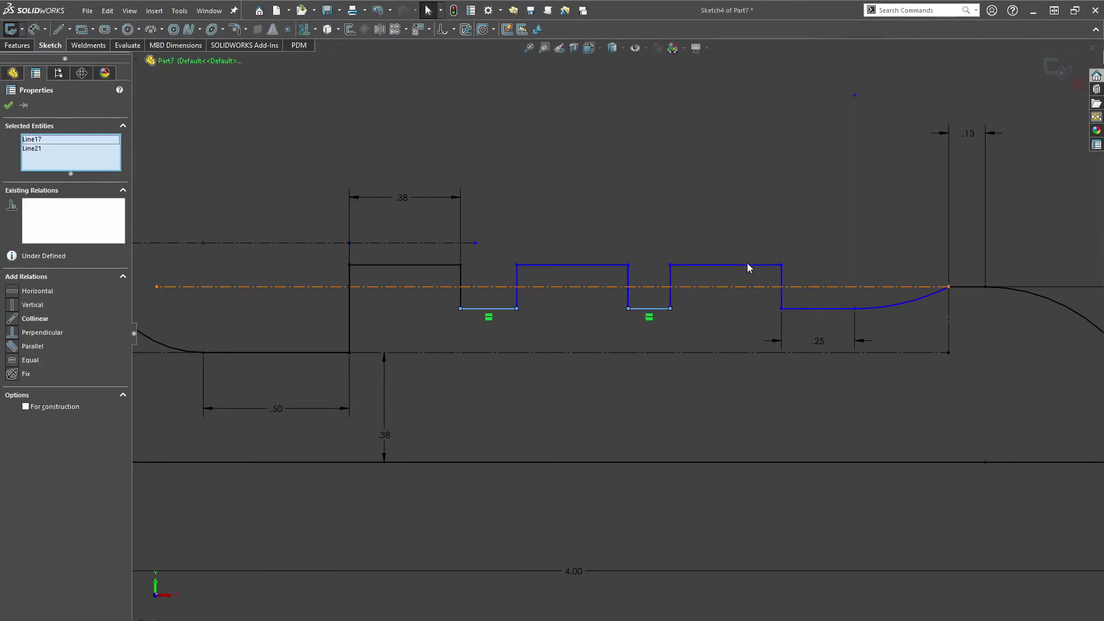
left_click(616, 408)
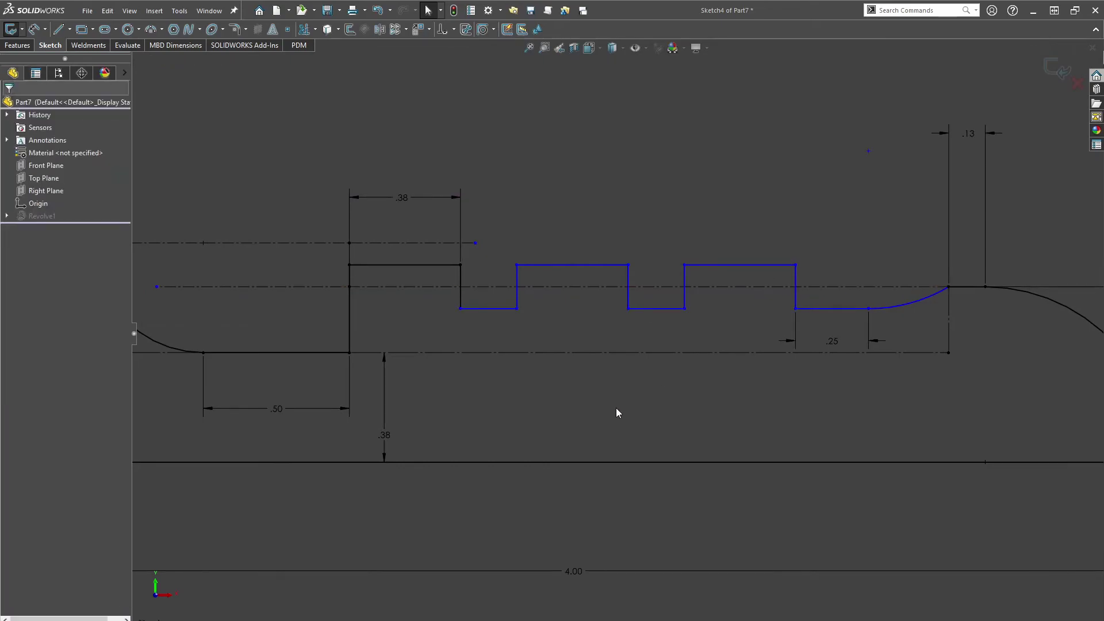
- Dimension the length of the first recess between the bands to 0.25 in
left_click(486, 309)
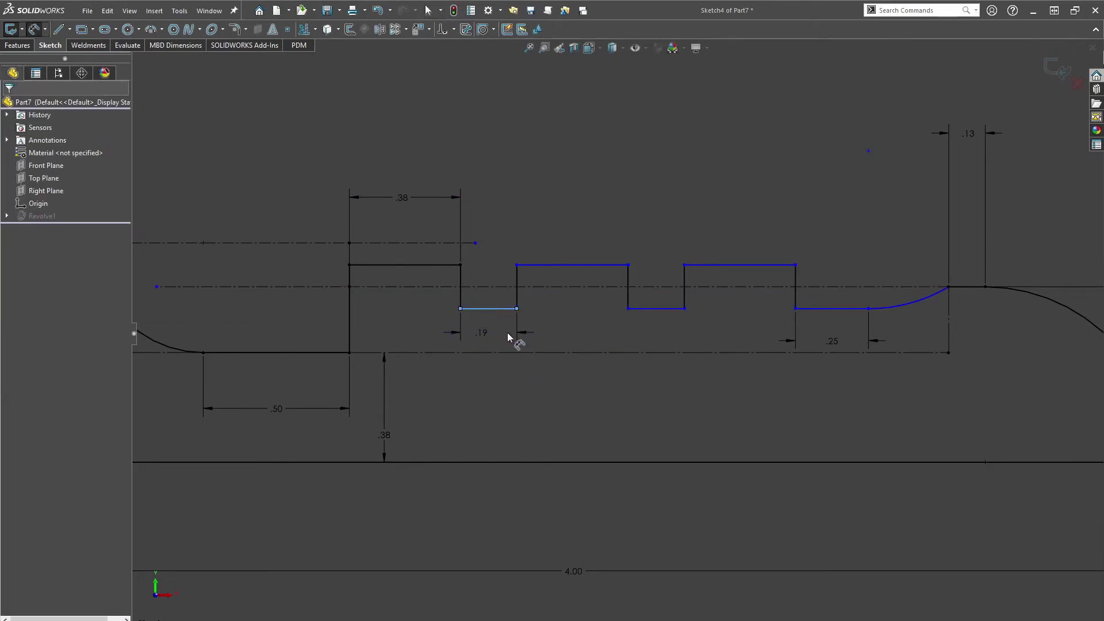
left_click(493, 332)
type(".25")
key("Return")
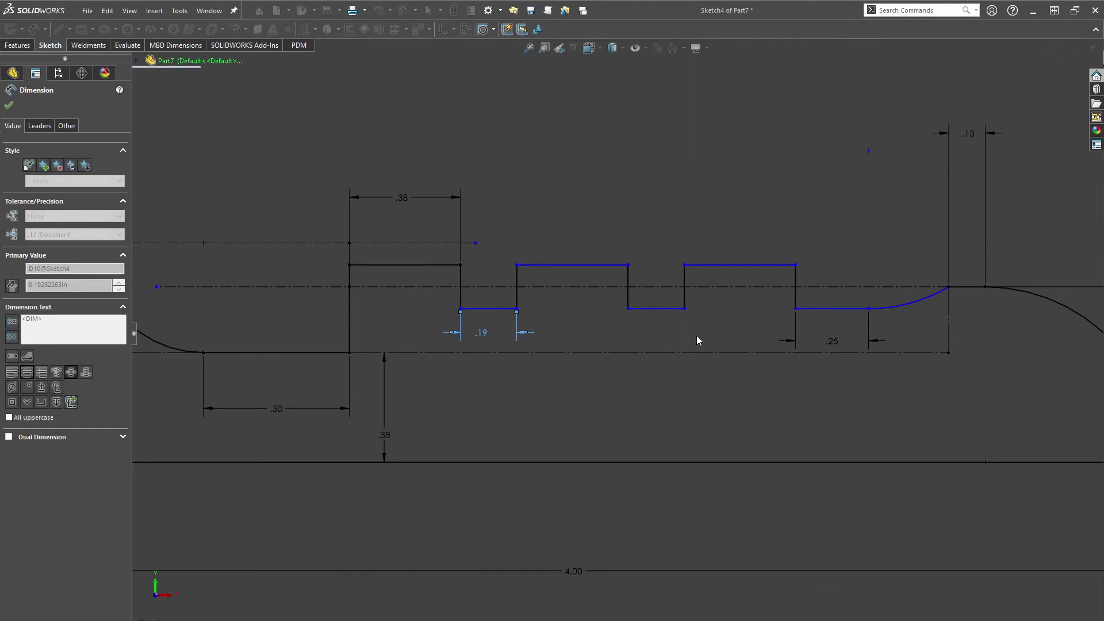
key("Escape")
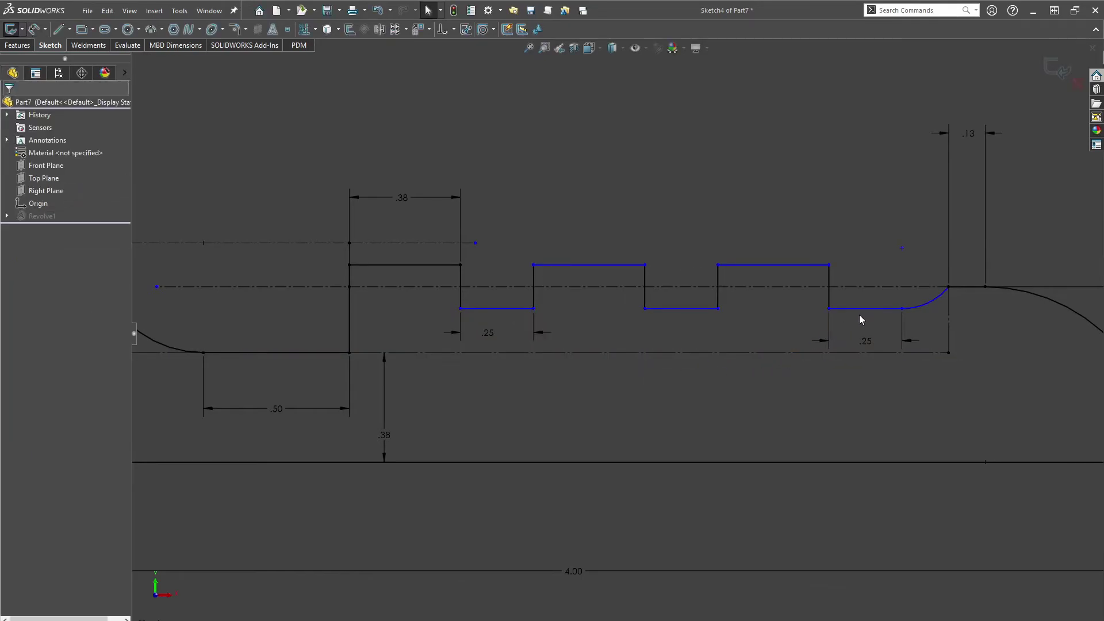
right_click_drag(671, 347, 686, 330)
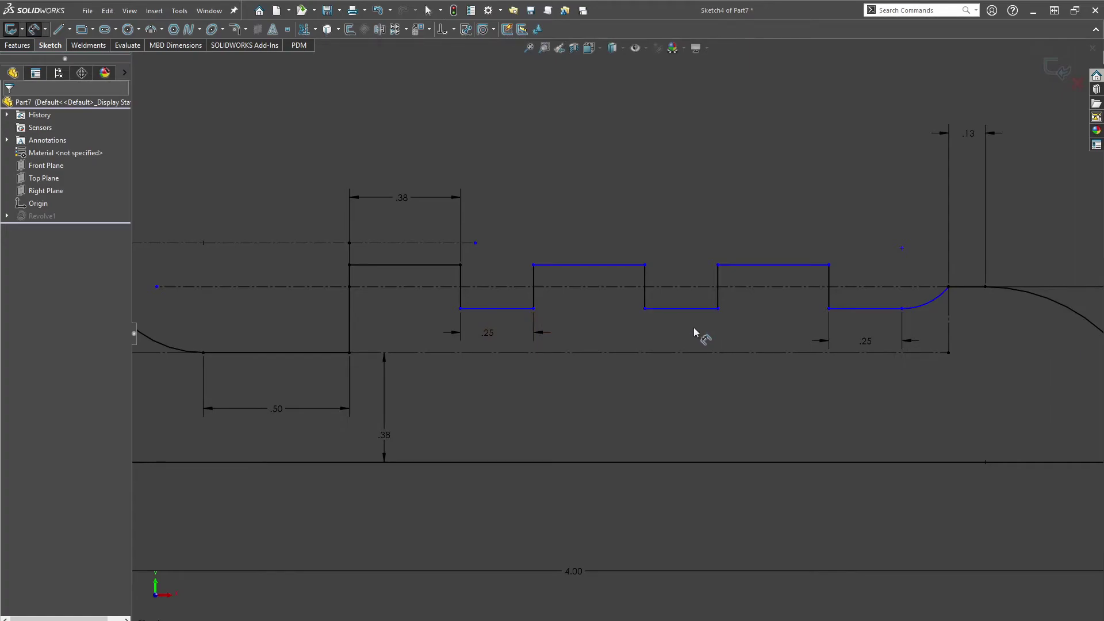
key("Escape")
- Make the inner lines of the two recesses collinear, and move the short neck line beside the head onto the lower construction line
left_click(664, 309)
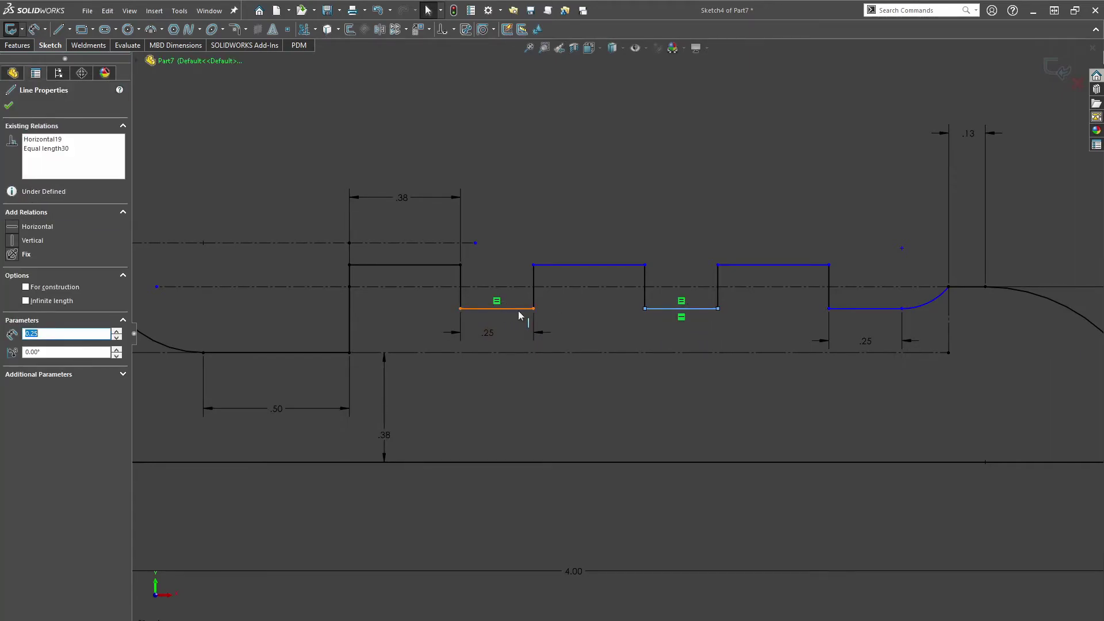
left_click(520, 309, "ctrl")
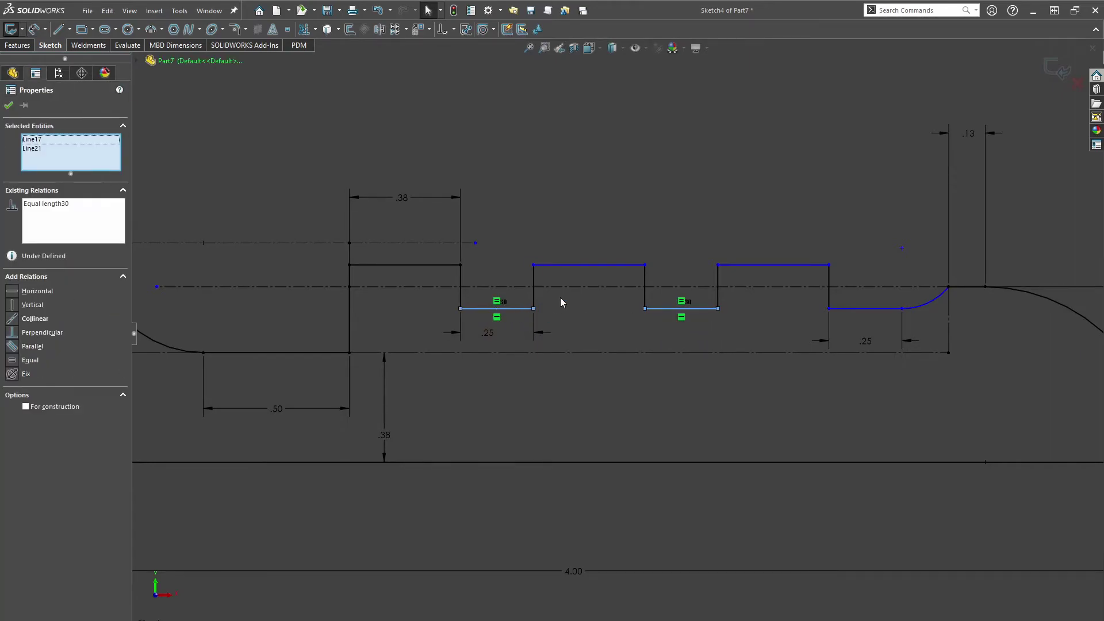
left_click(847, 310)
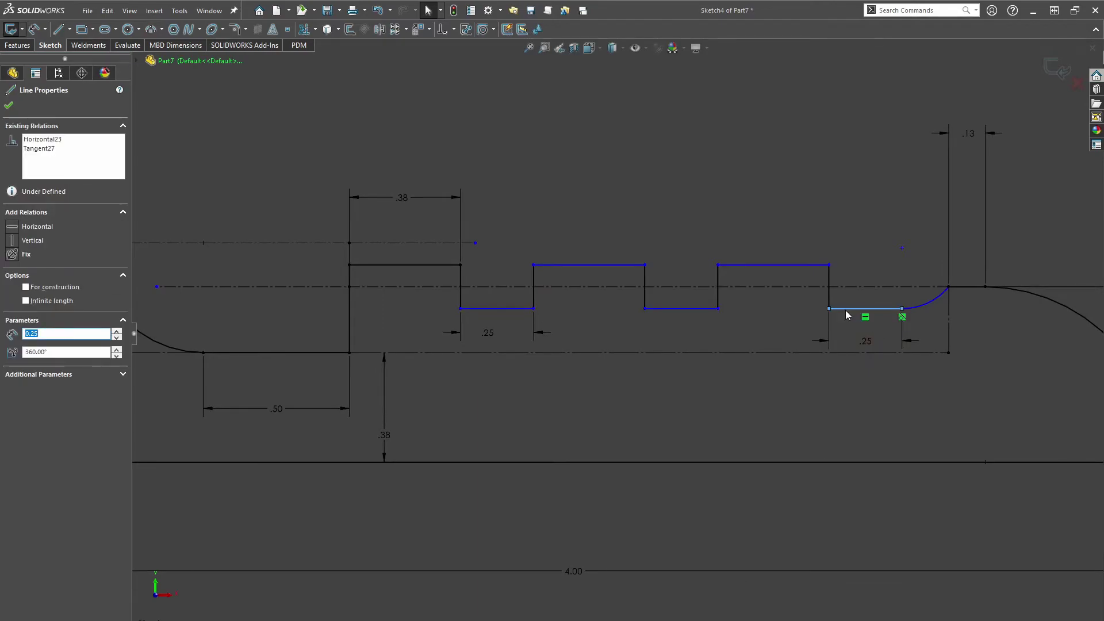
key("Escape")
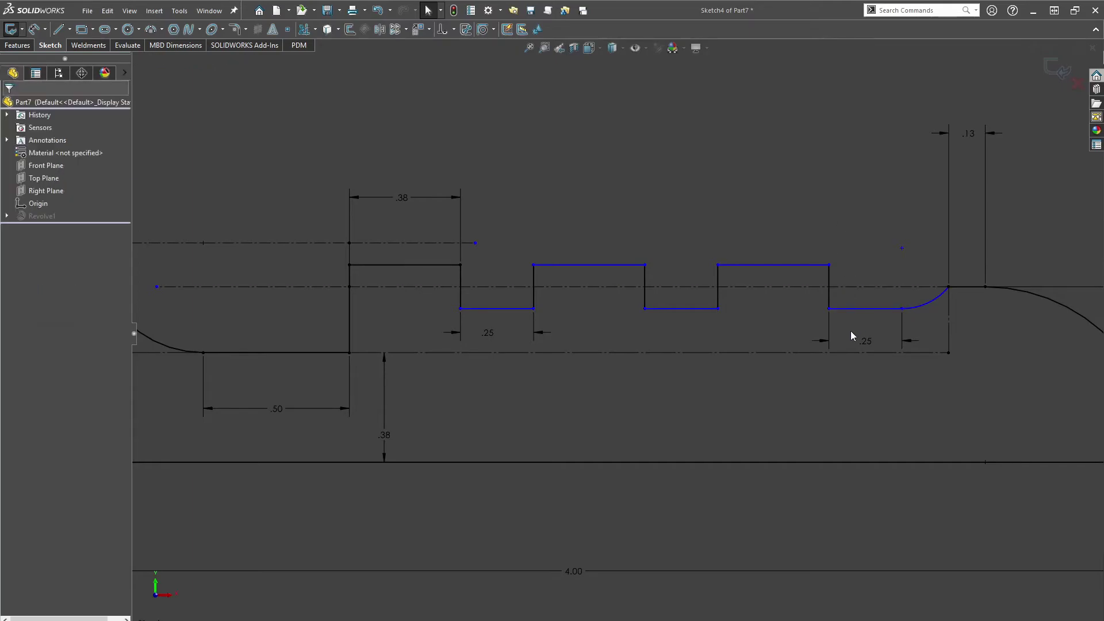
left_click_drag(829, 310, 830, 354)
left_click(775, 186)
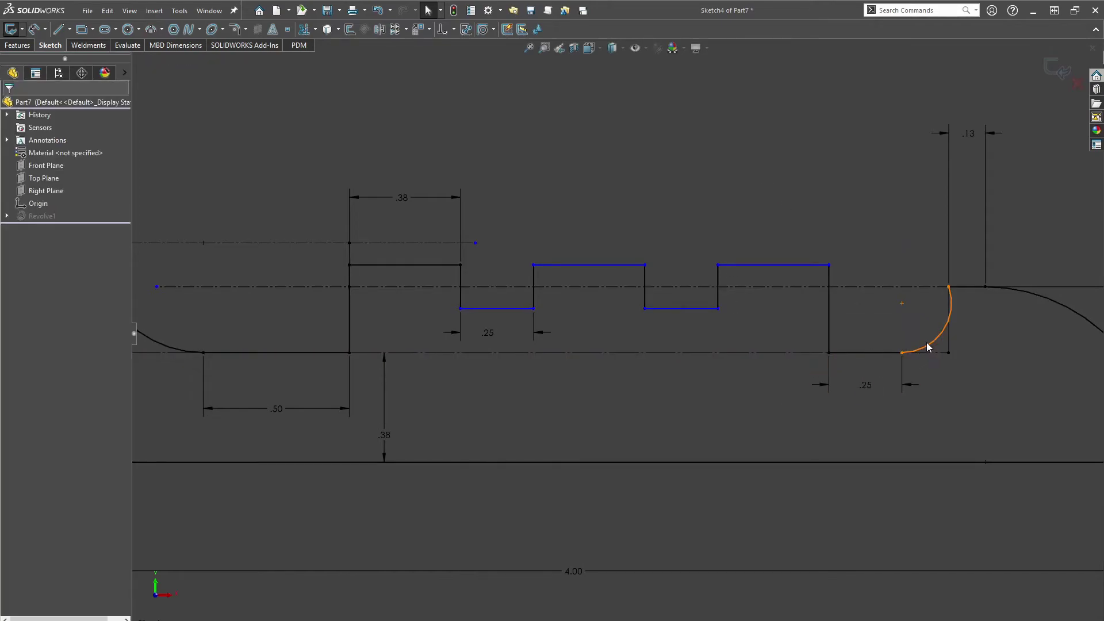
- Convert the 0.25 in length dimension of the neck line beside the head into a driven dimension
left_click(924, 345)
left_click(891, 236)
left_click(946, 328)
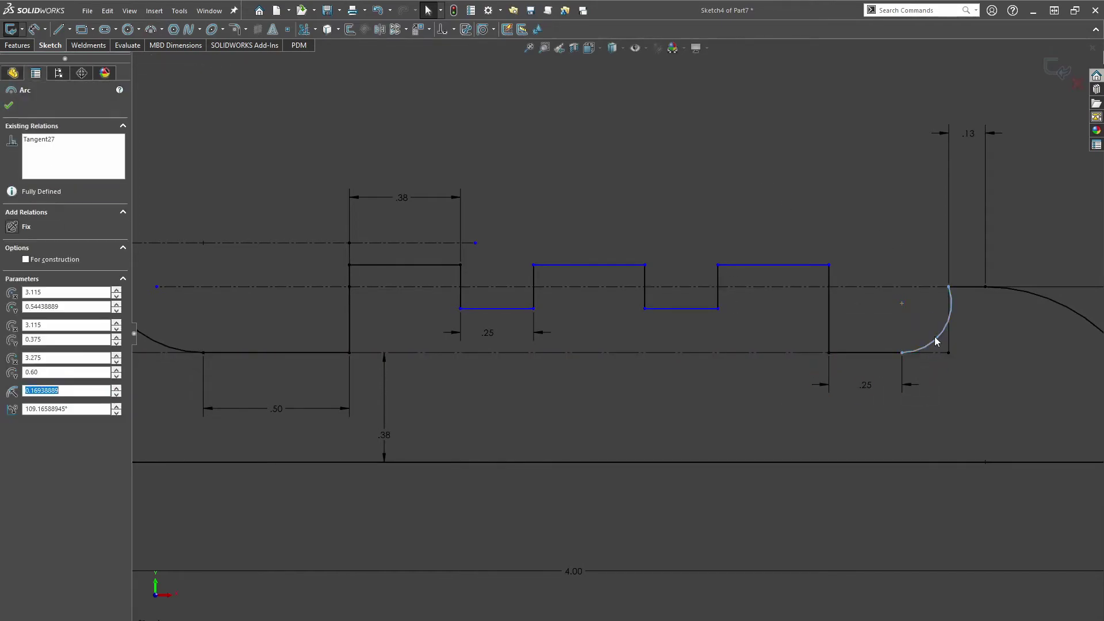
scroll(956, 355, "up", 2)
scroll(930, 321, "down", 3)
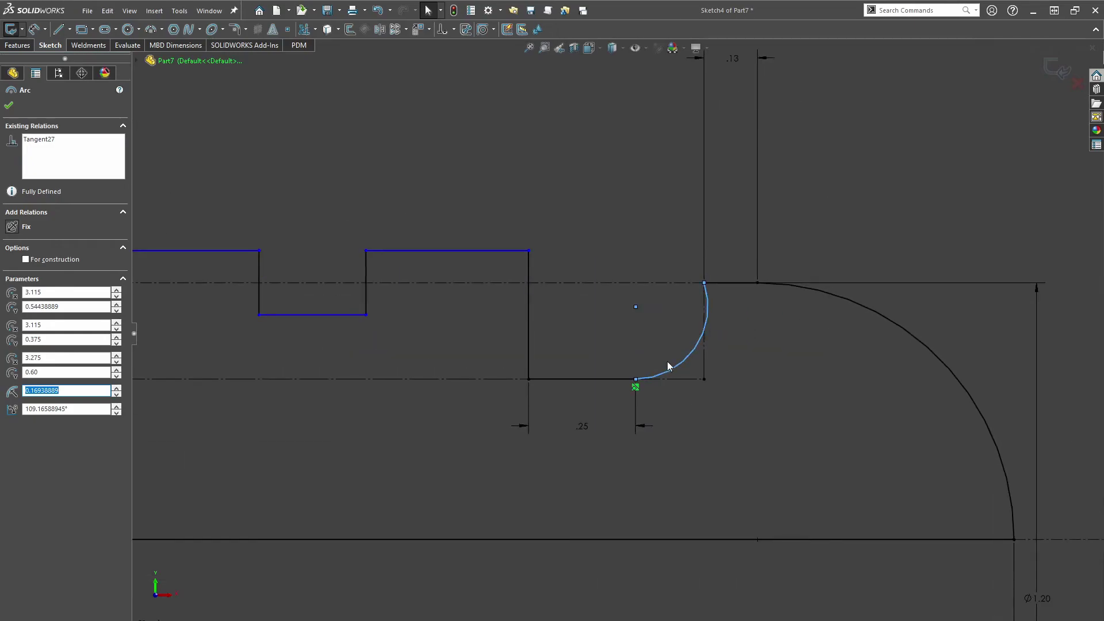
left_click(580, 430)
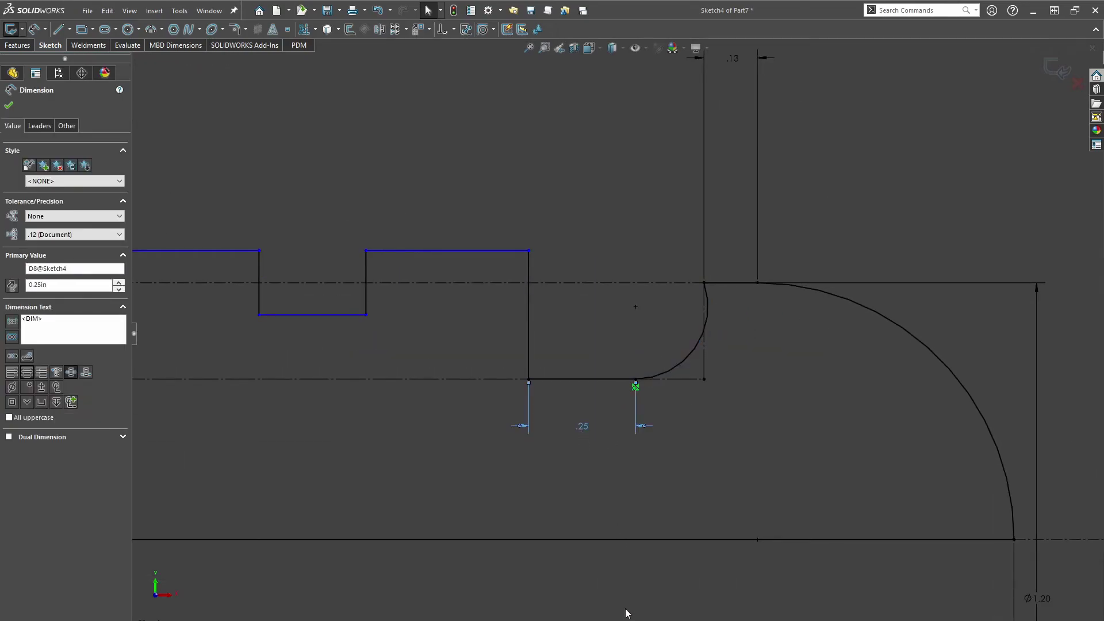
key("Escape")
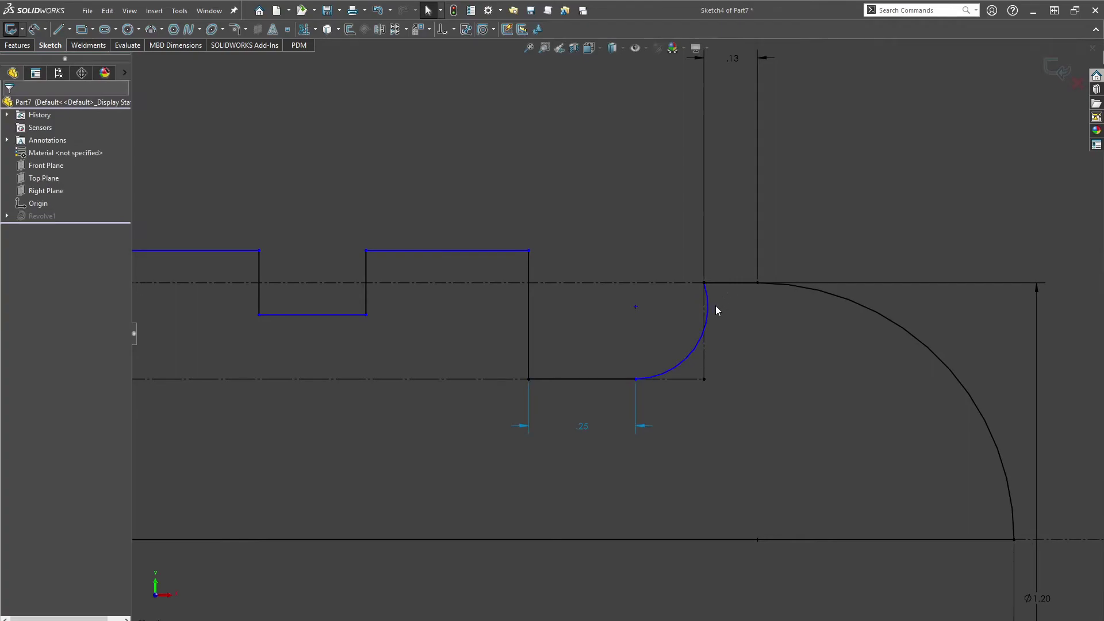
- Make the arc under the head tangent to the vertical construction line at the head's edge
left_click(706, 311)
left_click(706, 360, "ctrl")
left_click(740, 308)
left_click(626, 174)
scroll(556, 315, "up", 3)
middle_click_drag(336, 293, 439, 305, "ctrl")
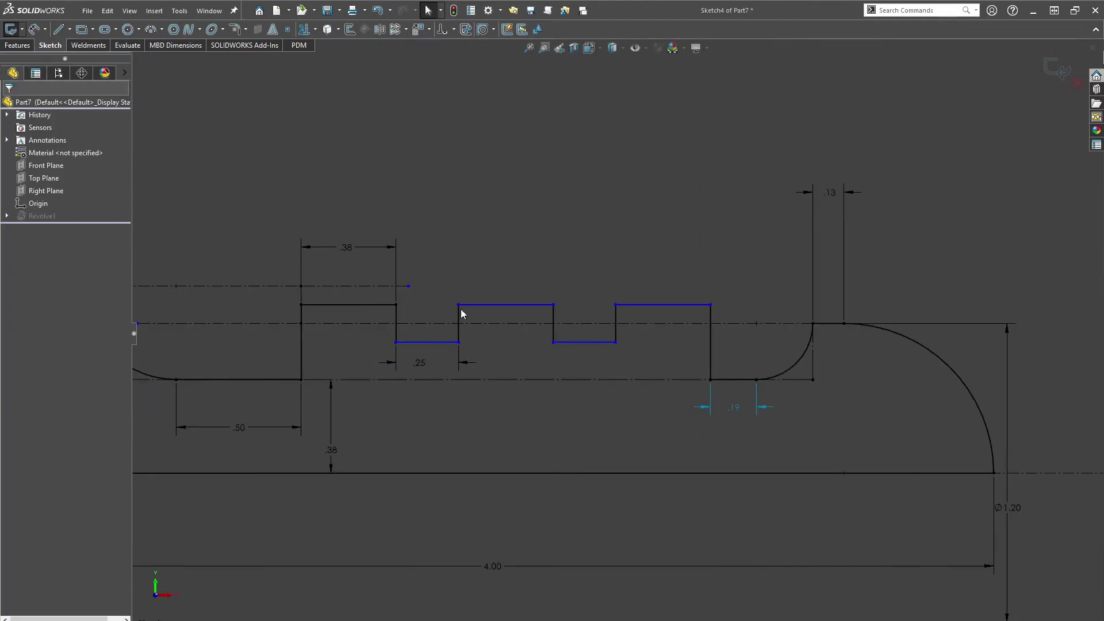
right_click_drag(621, 373, 591, 352)
left_click(596, 342)
scroll(610, 368, "up", 2)
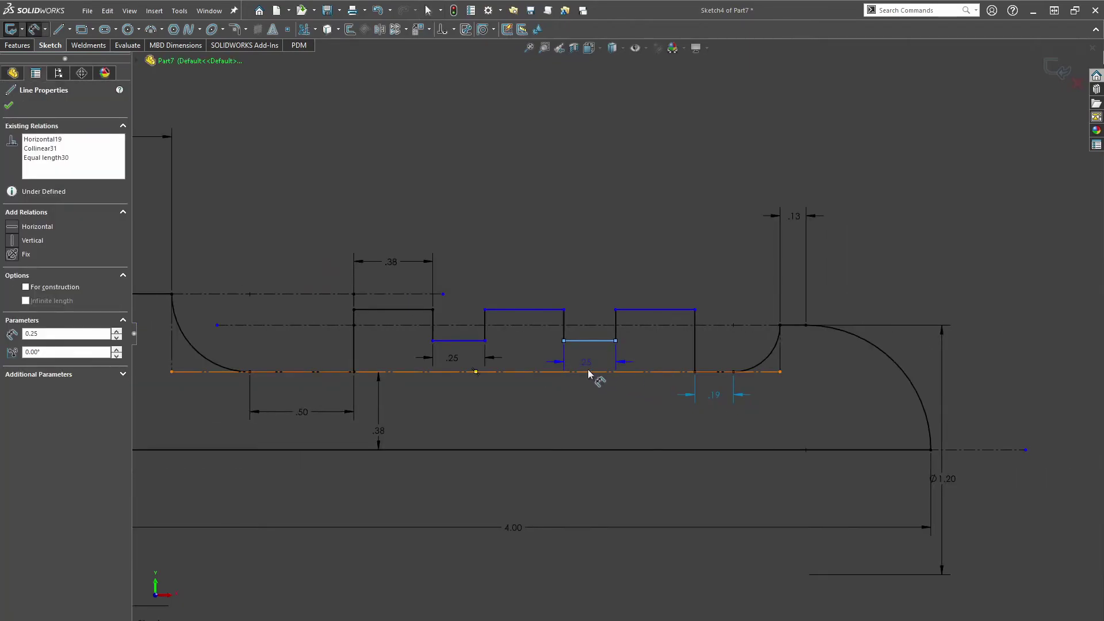
key("Escape")
- Dimension the depth of the first recess between the bands to 0.2 in
scroll(518, 359, "down", 2)
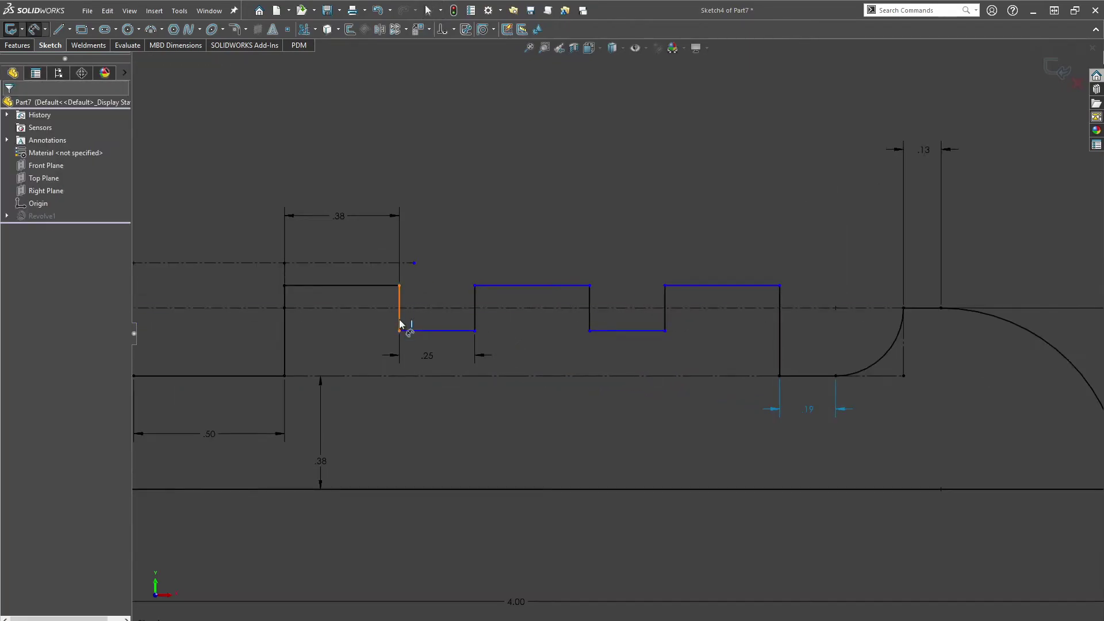
left_click(399, 313)
left_click(355, 355)
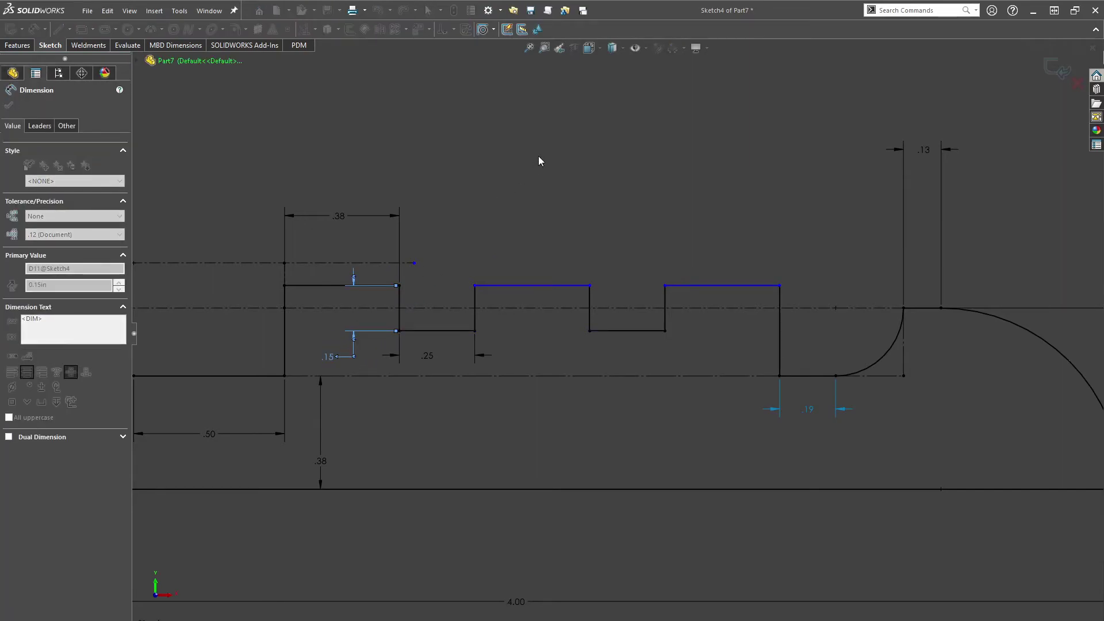
type(".2")
key("Return")
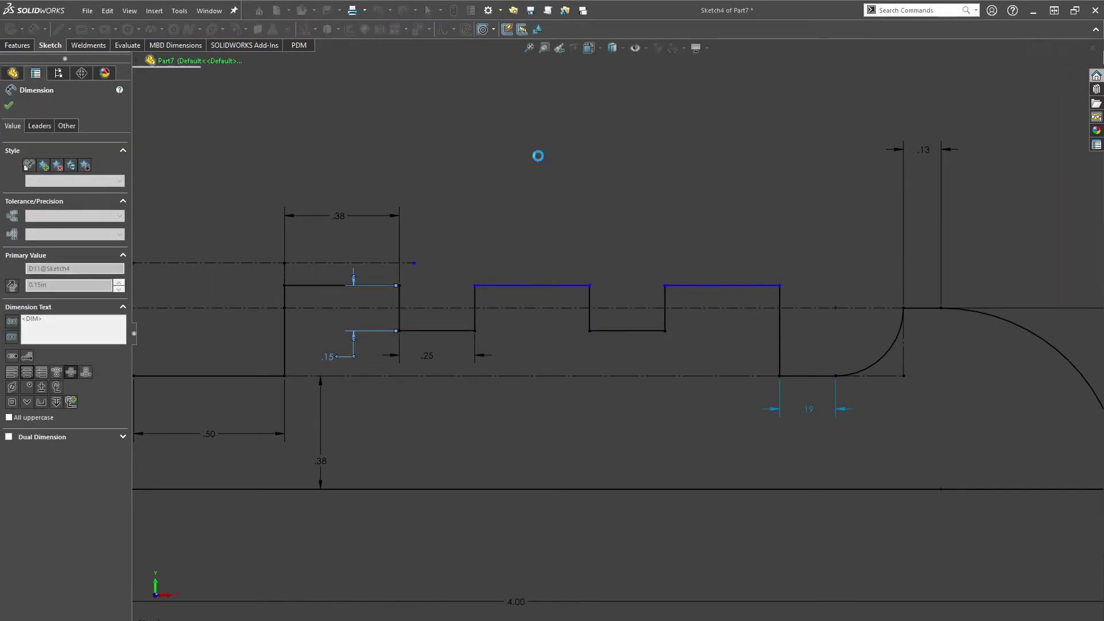
- Make the outer lines of all three raised bands collinear
key("Escape")
left_click(502, 300)
left_click(699, 300, "ctrl")
left_click(364, 285, "ctrl")
key("l")
left_click(564, 147)
- Finish editing the profile sketch and rebuild the revolved body with the banded neck
scroll(671, 364, "up", 5)
scroll(635, 377, "down", 2)
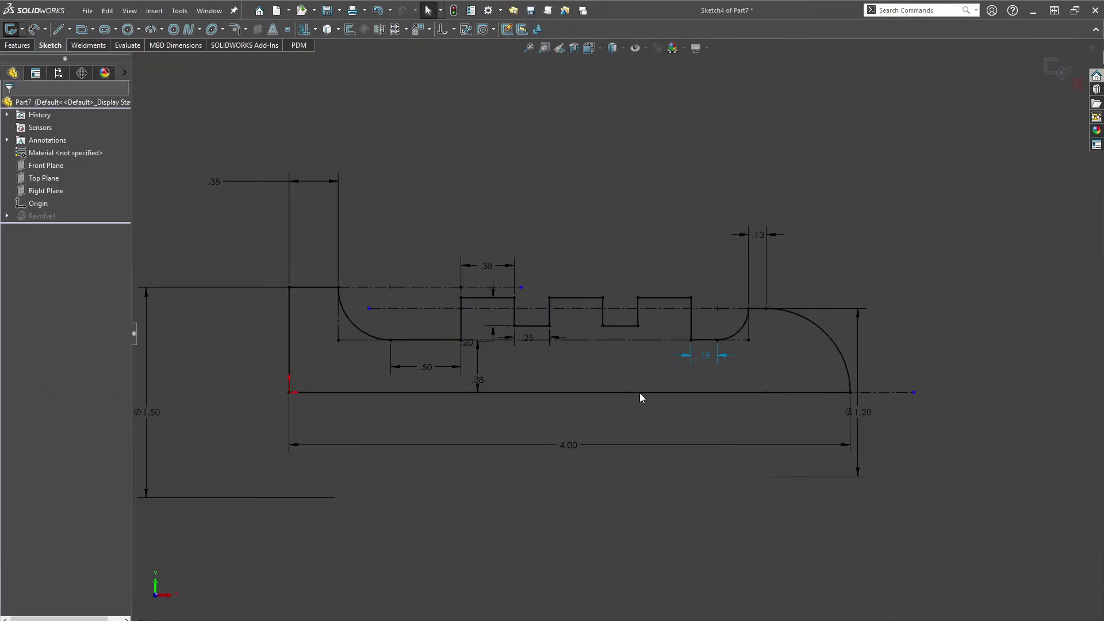
left_click(11, 29)
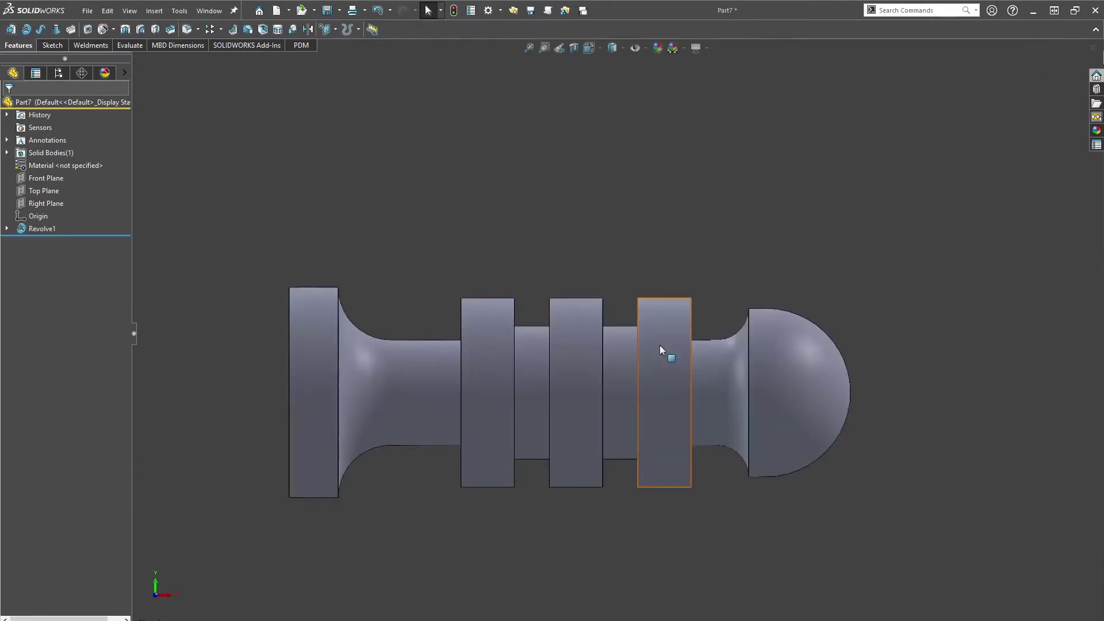
middle_click_drag(782, 444, 722, 372)
scroll(641, 217, "down", 4)
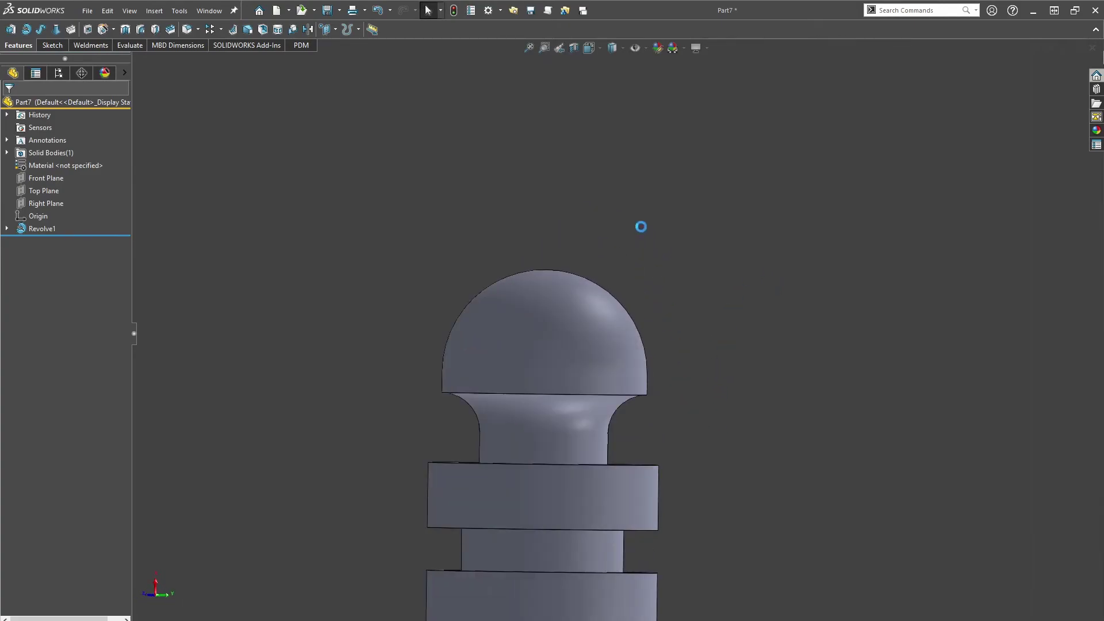
scroll(623, 322, "up", 2)
middle_click_drag(623, 323, 613, 389)
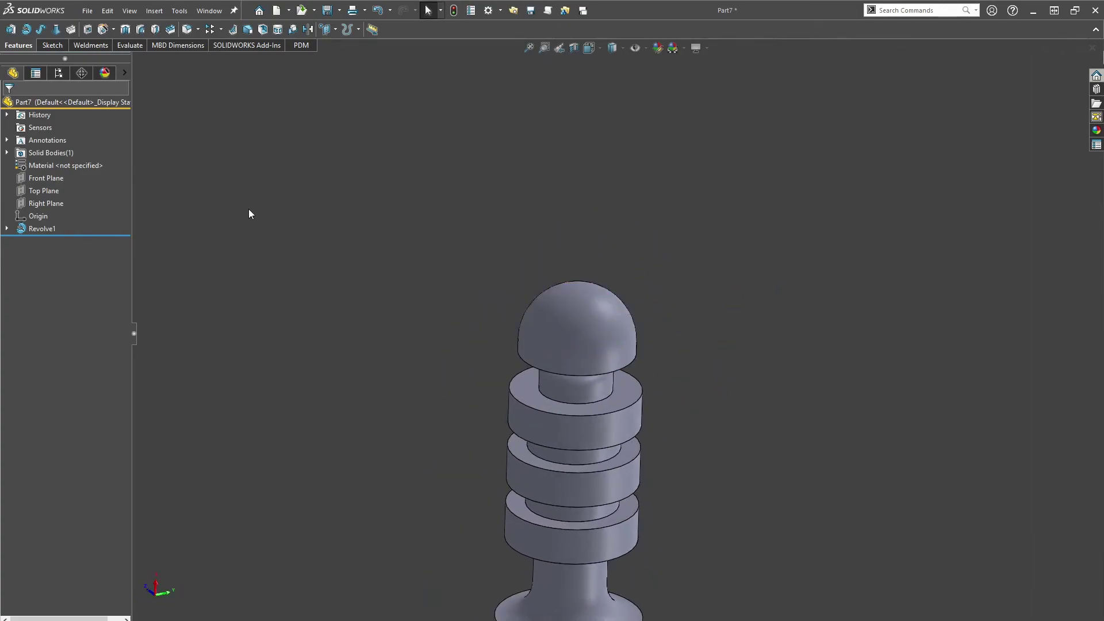
- Start an Extruded Cut sketch on the Top Plane and draw a construction line along the axis from the origin to the head's tip
left_click(87, 31)
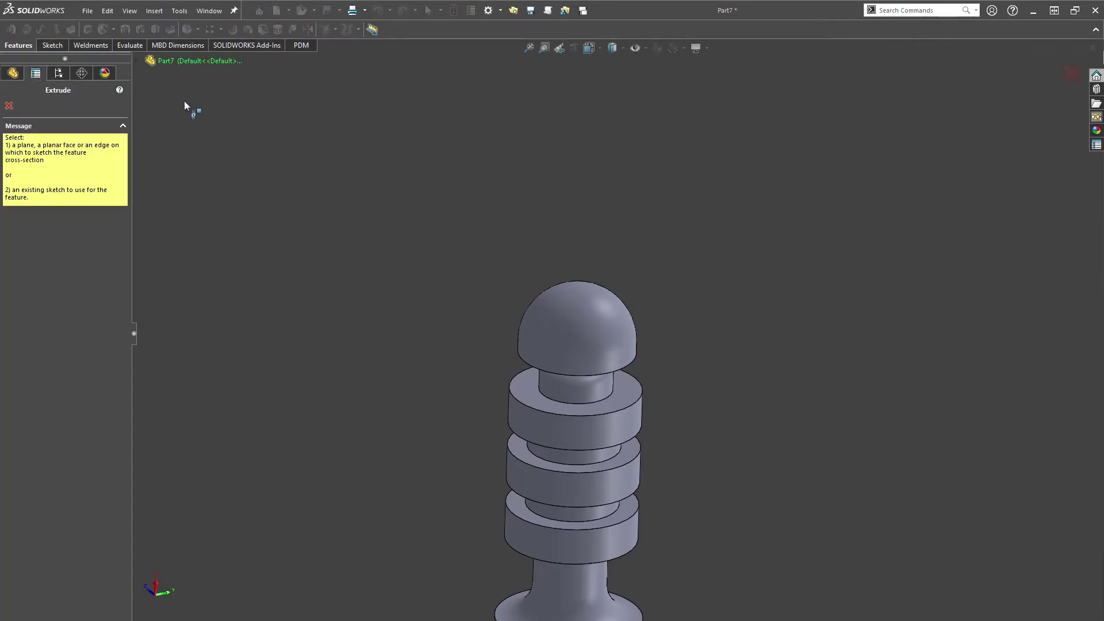
left_click(137, 60)
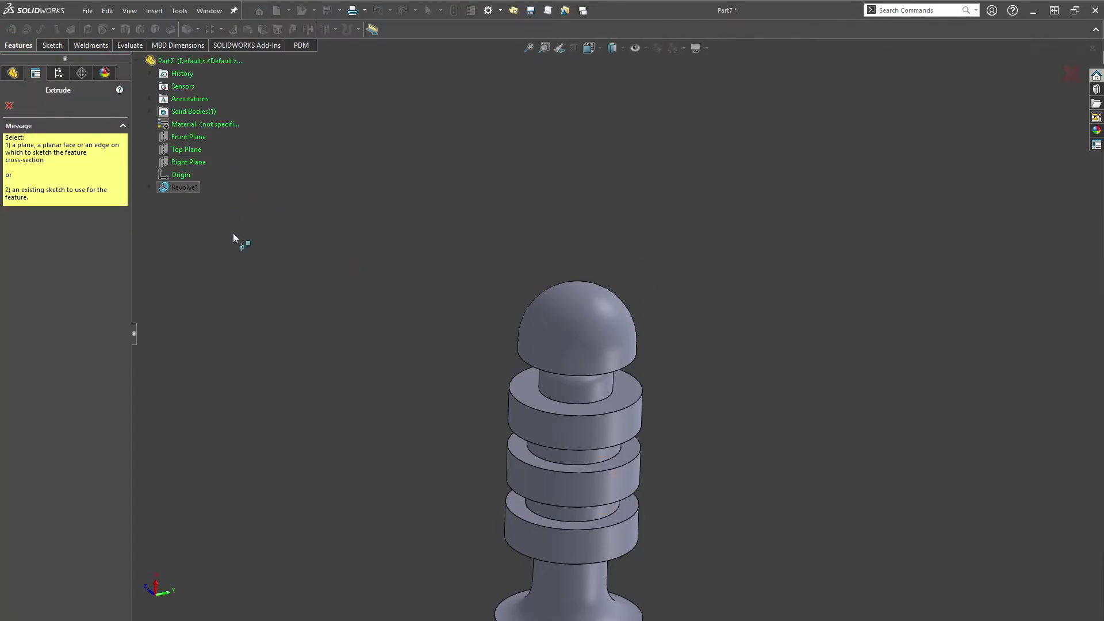
left_click(188, 150)
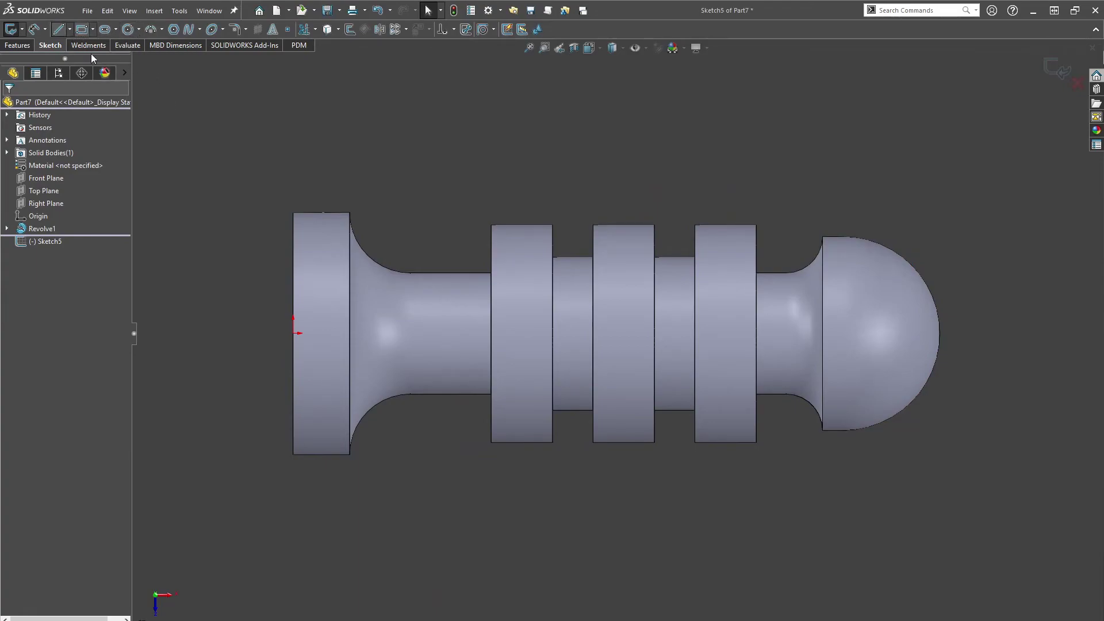
left_click(60, 30)
left_click(294, 333)
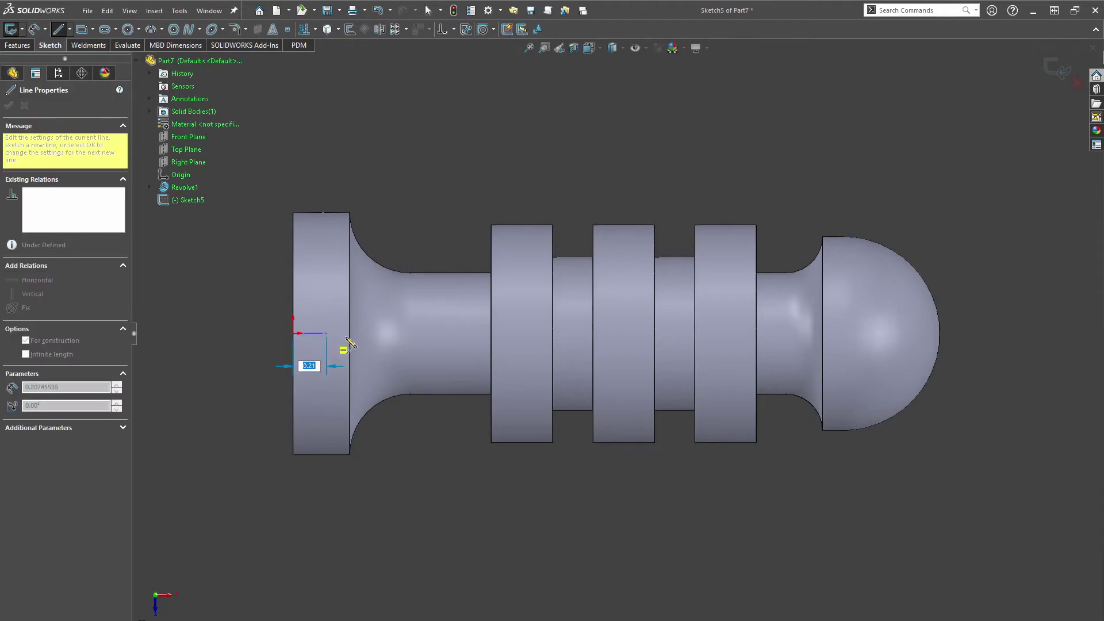
left_click(939, 332)
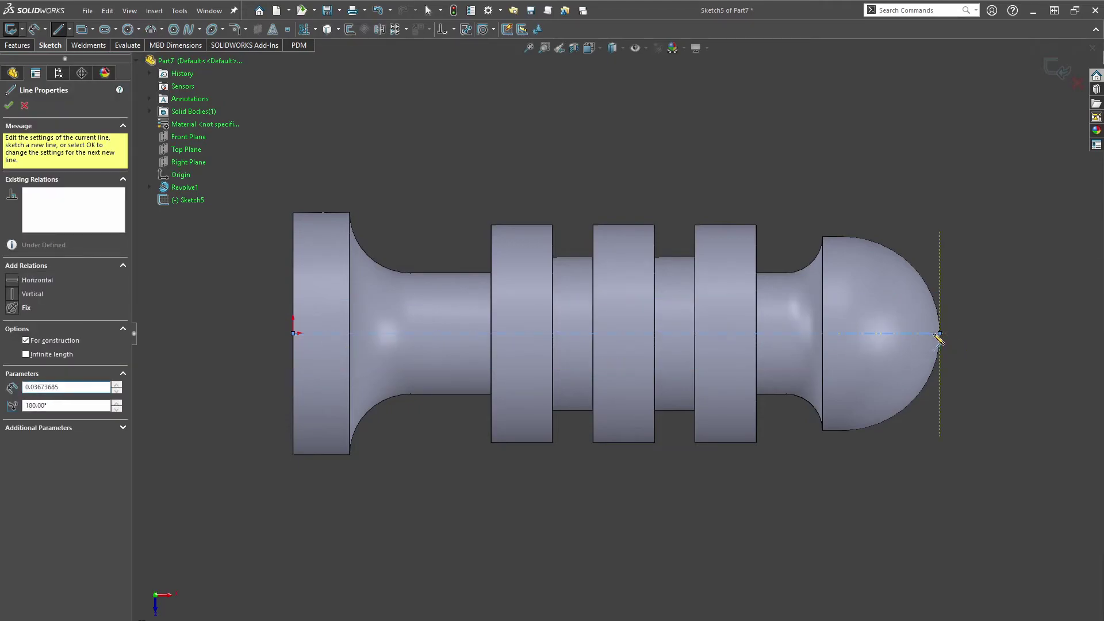
left_click(427, 9)
- Sketch a straight slot along the axis from the head's tip inward, about 0.31 in between centers and 0.18 in wide
scroll(1021, 365, "down", 5)
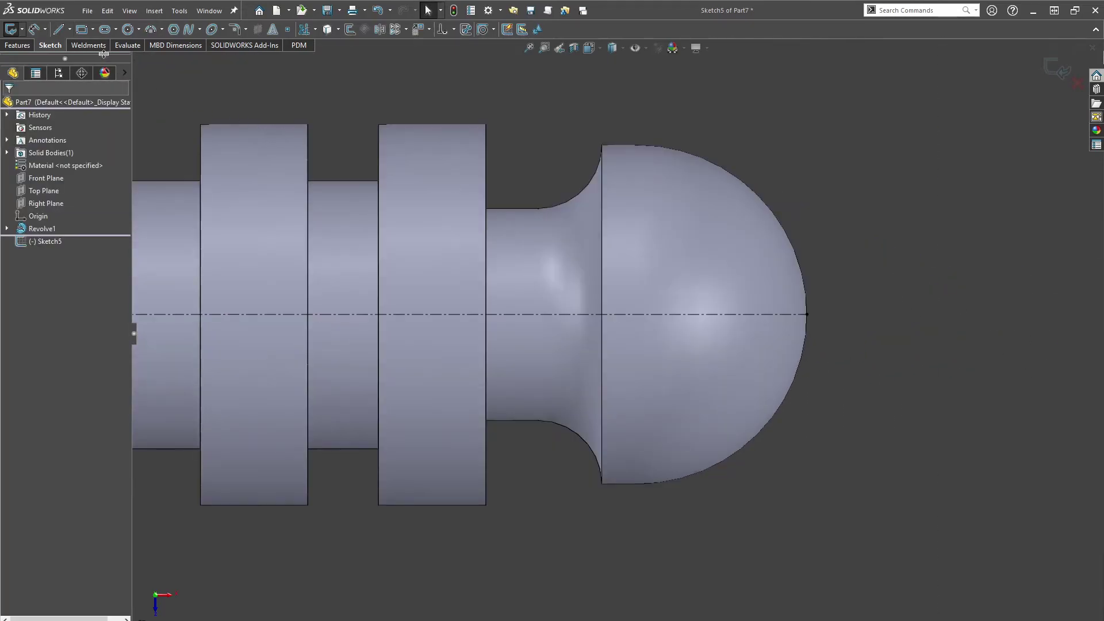
left_click(104, 29)
left_click(807, 314)
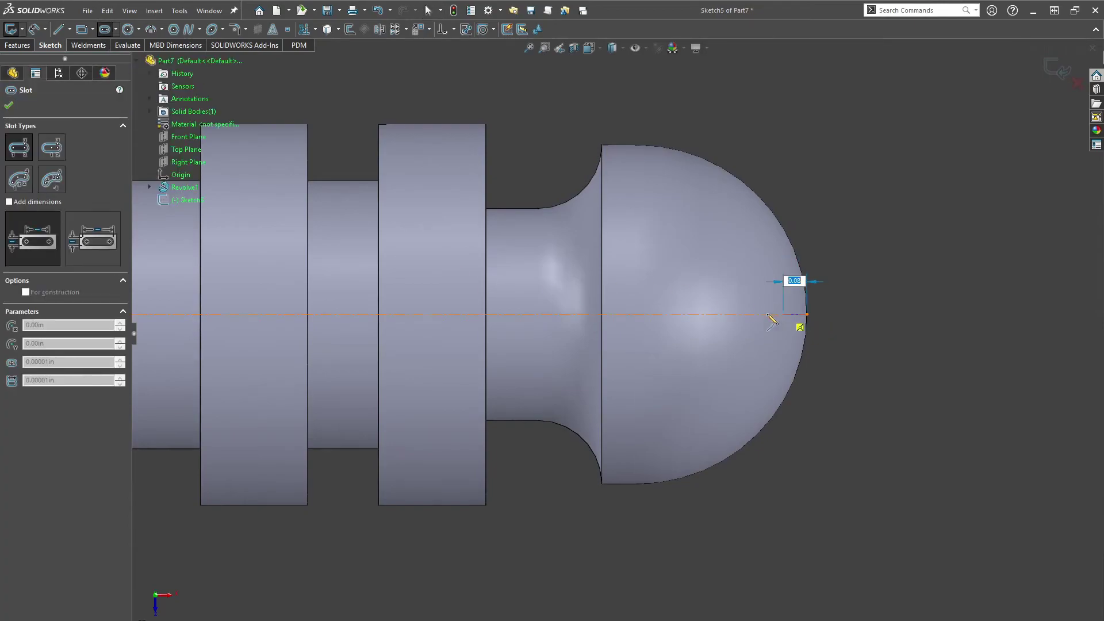
left_click(721, 314)
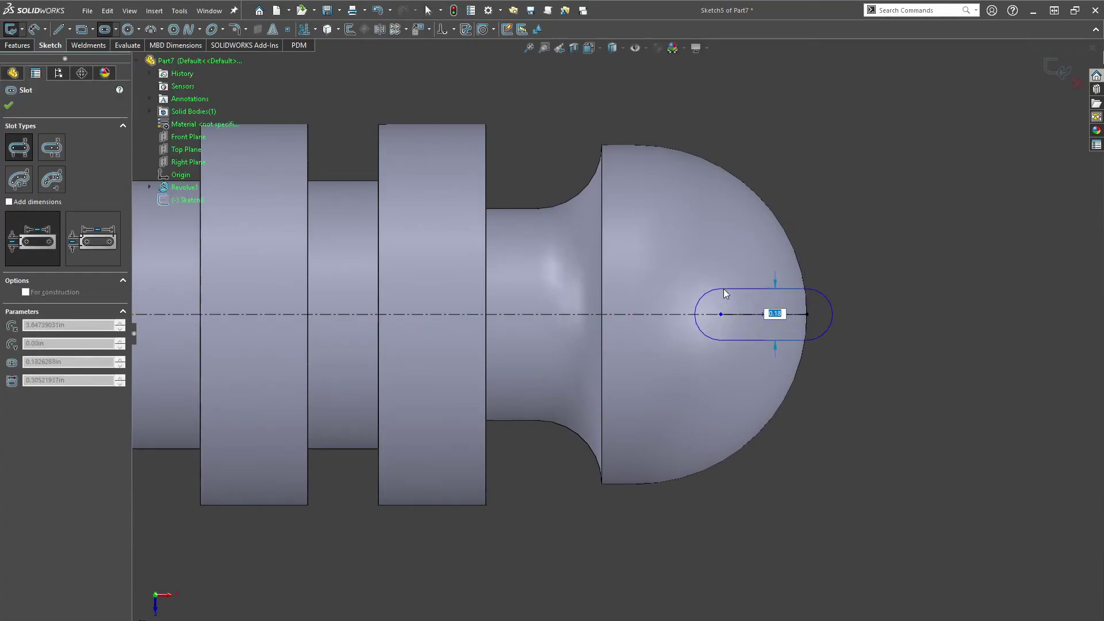
left_click(723, 288)
- Dimension the radius of the slot's outer end arc to 0.25 in, and change it to 0.188 in
key("d")
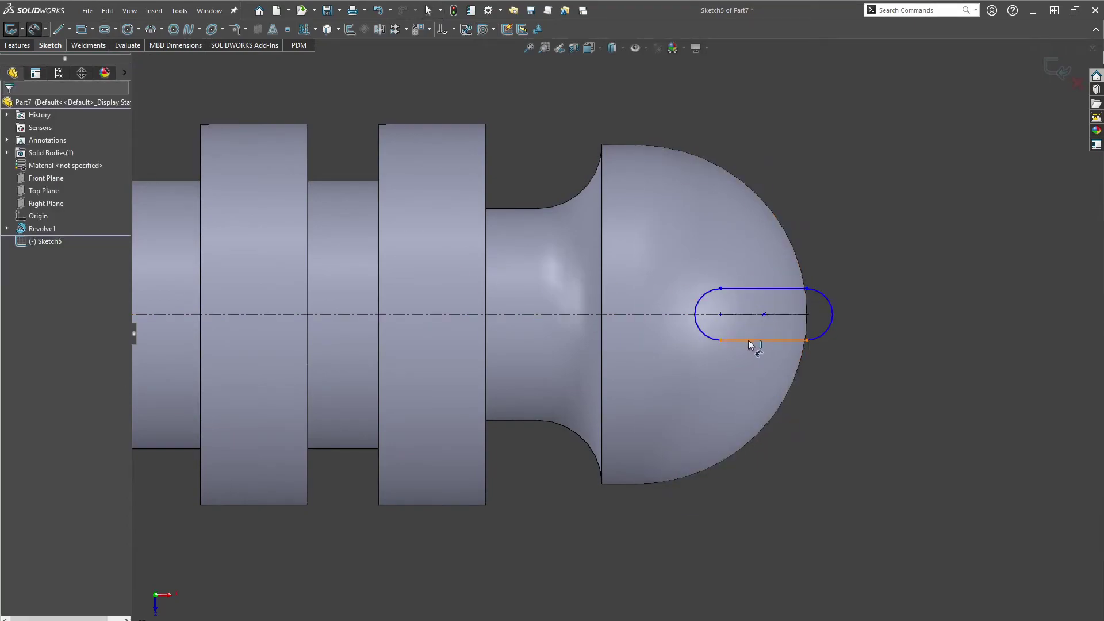
left_click(832, 314)
left_click(955, 343)
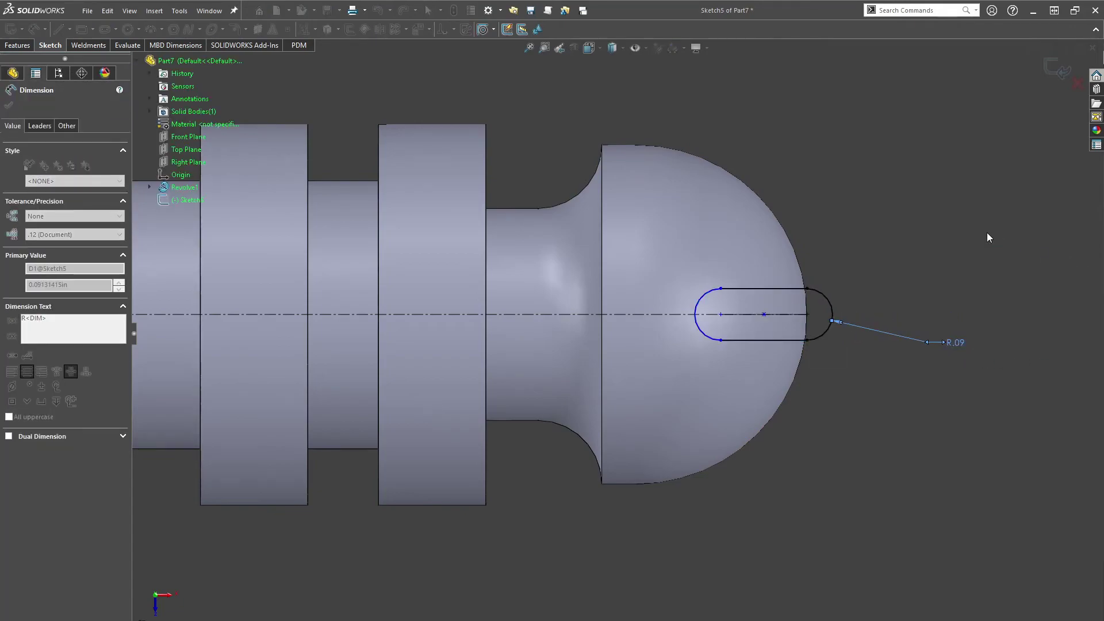
type(".25")
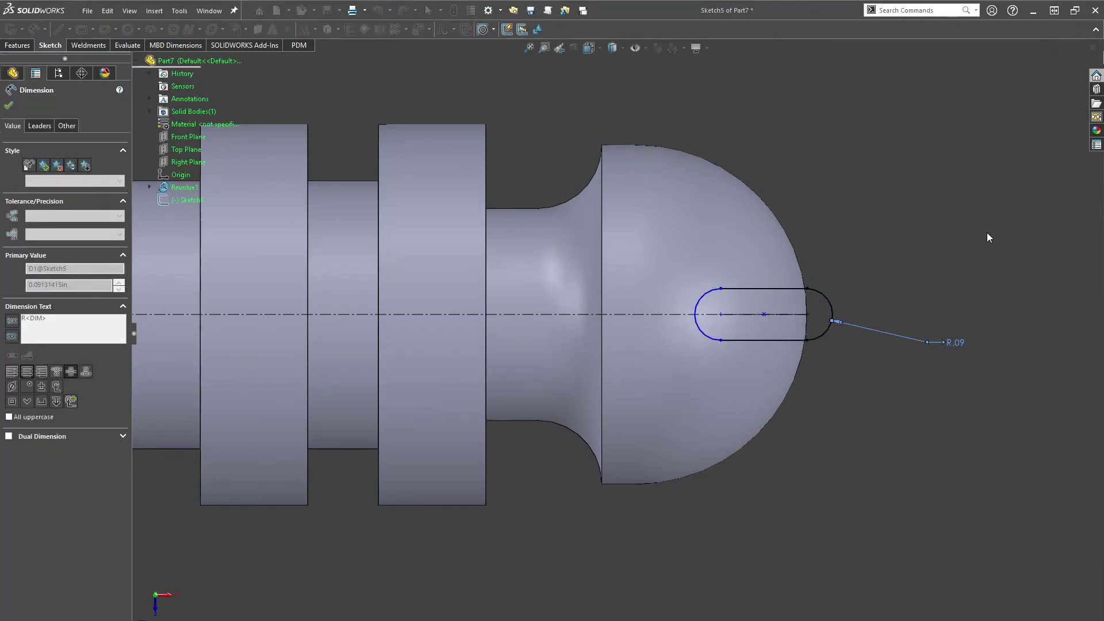
key("Return")
left_click(987, 232)
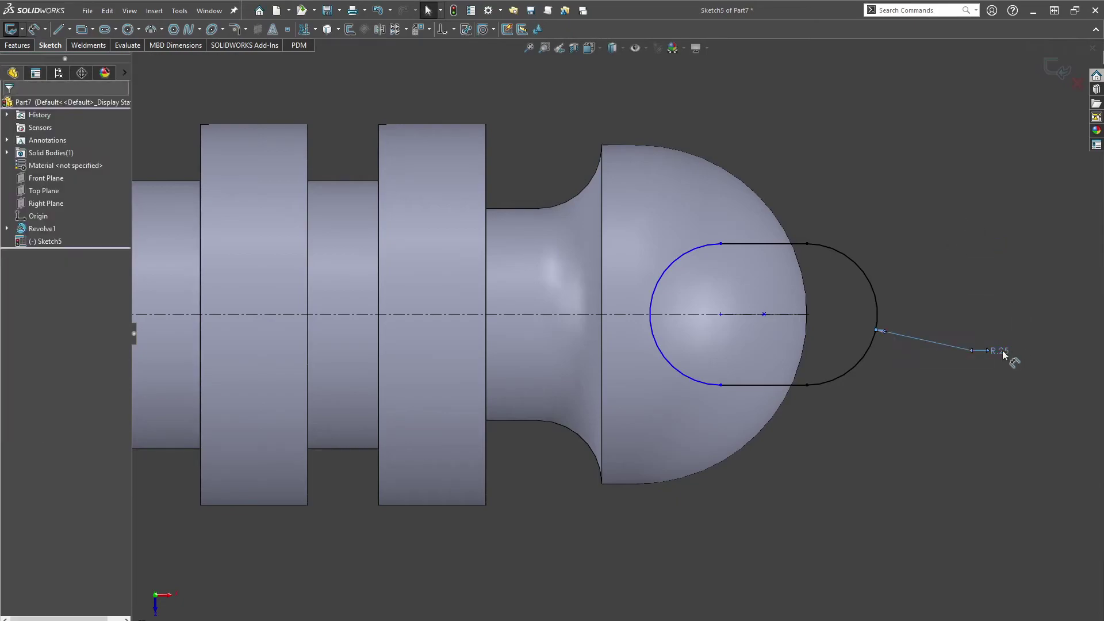
type(".1875")
key("Return")
key("Escape")
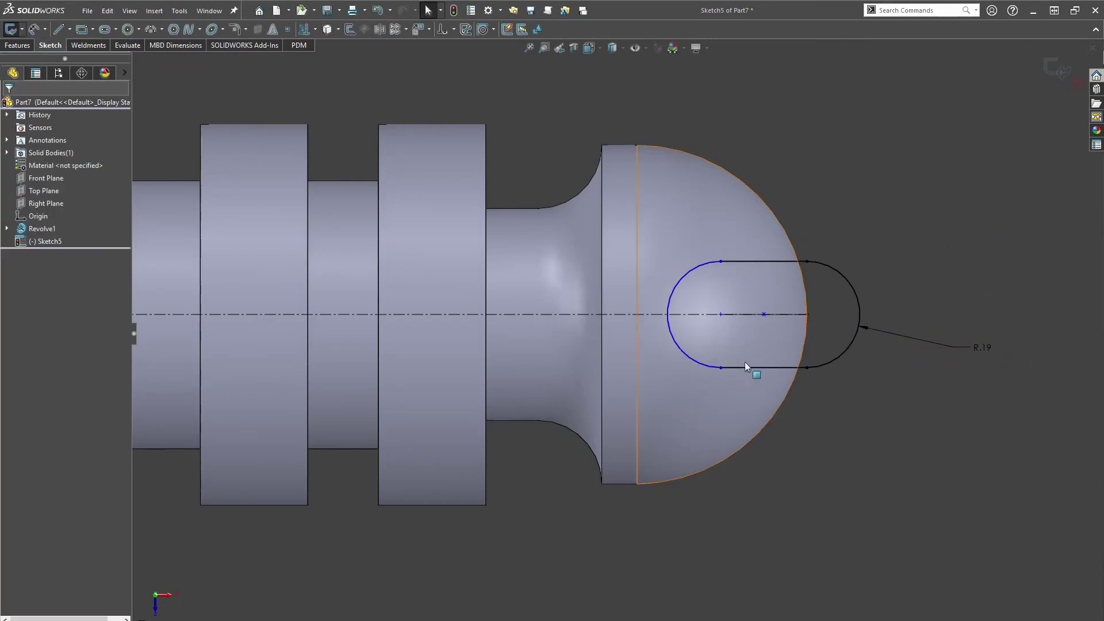
- Shift the slot's midpoint along the axis to resize the slot to about 0.28 in between centers
left_click(768, 316)
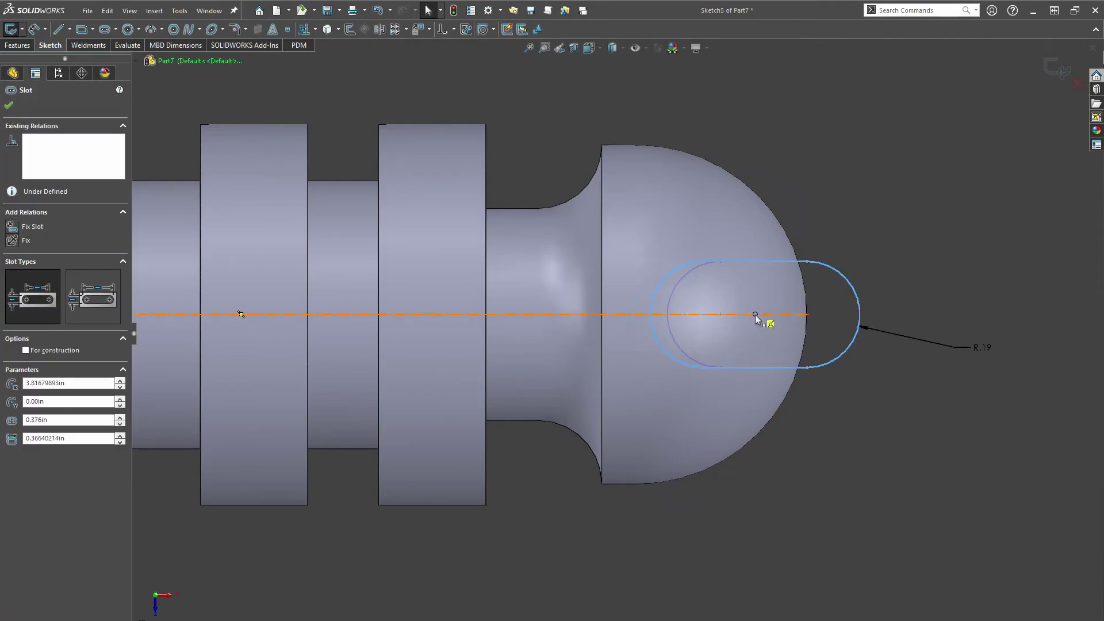
key("d")
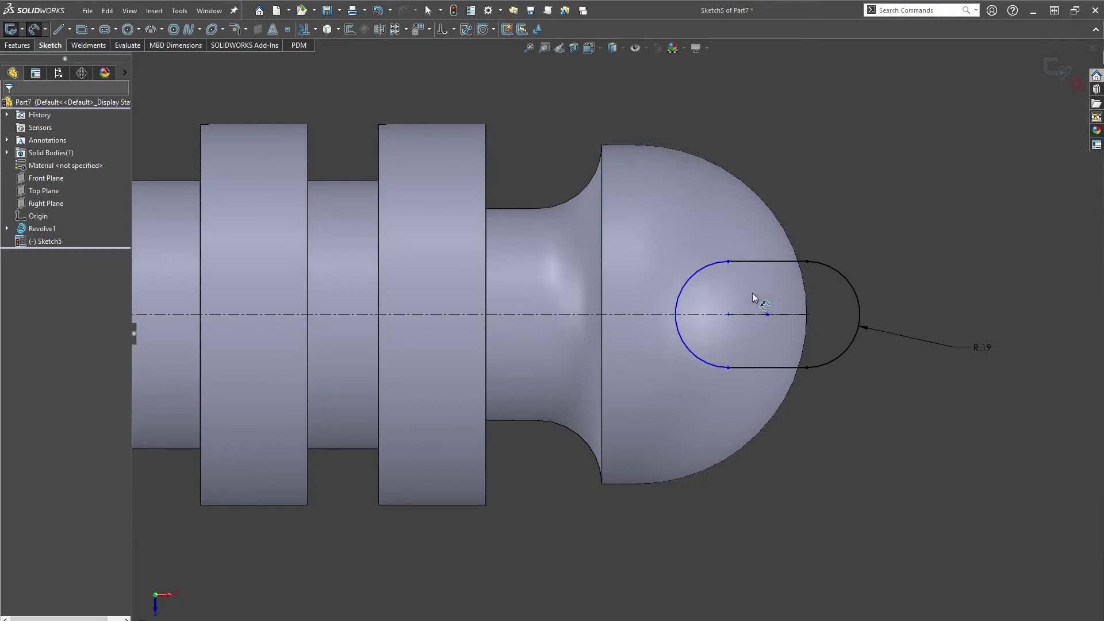
key("Escape")
left_click(812, 265)
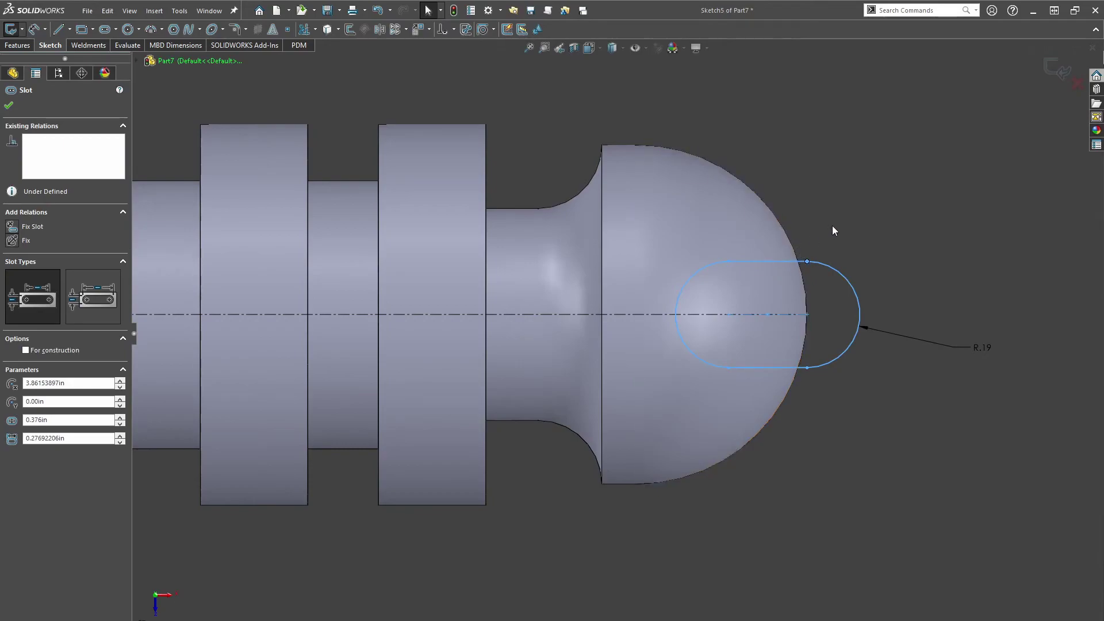
left_click(922, 429)
left_click(760, 315)
key("Escape")
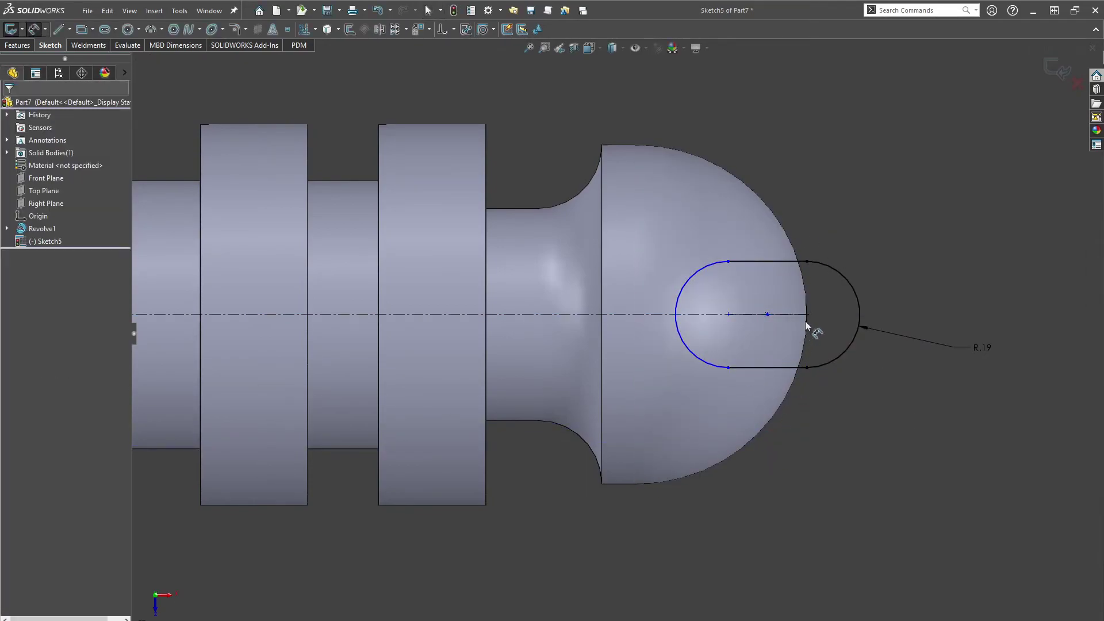
- Dimension the slot's inner end arc to 0.4 in from the head's tip
left_click(808, 315)
left_click(674, 319)
left_click(762, 501)
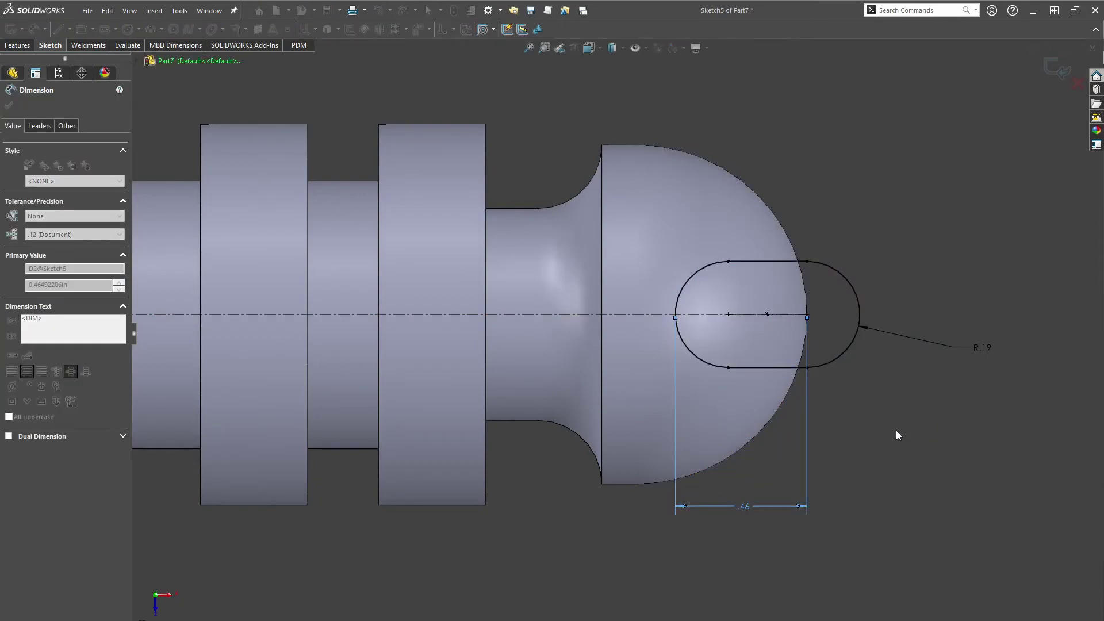
type(".4")
key("Return")
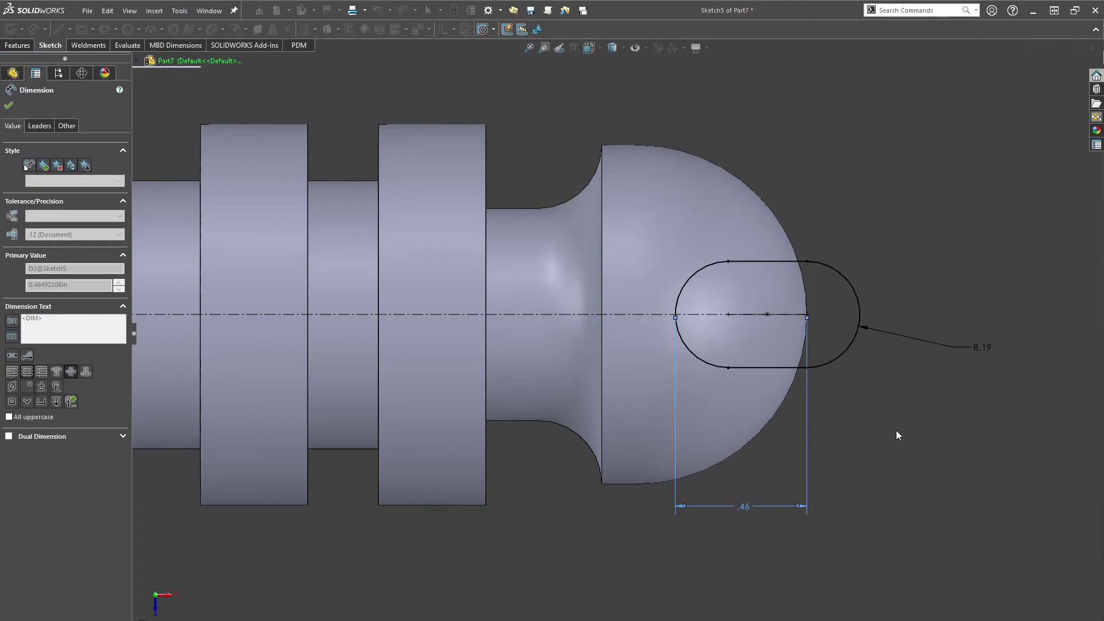
key("Escape")
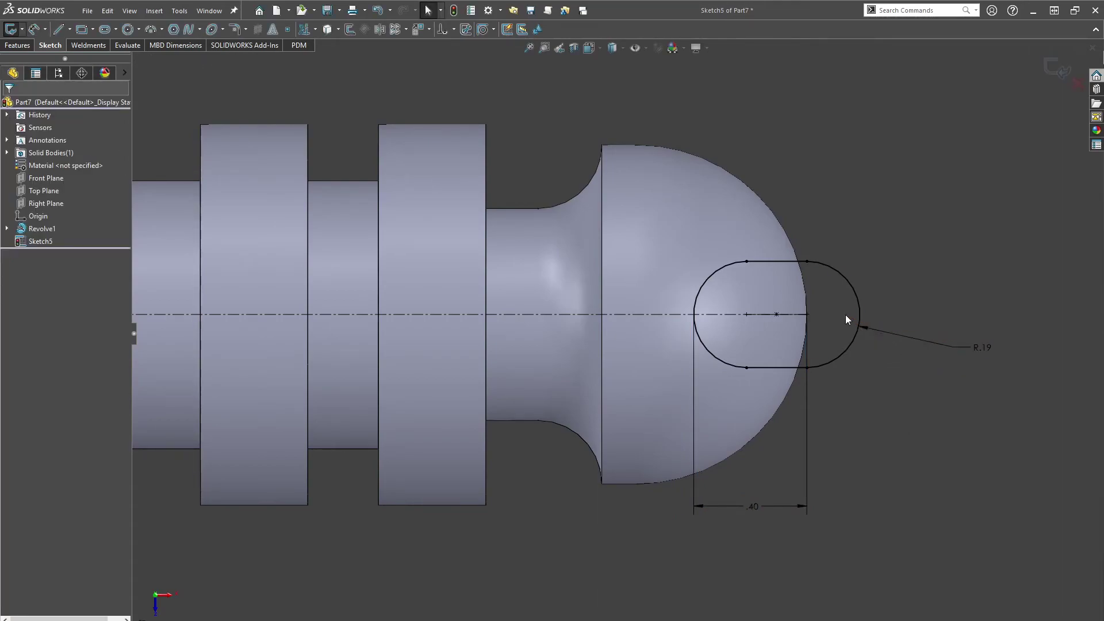
- Extrude-cut the slot sketch through the whole head in both directions
key("z")
scroll(759, 302, "up", 3)
middle_click_drag(756, 303, 672, 313)
left_click(16, 45)
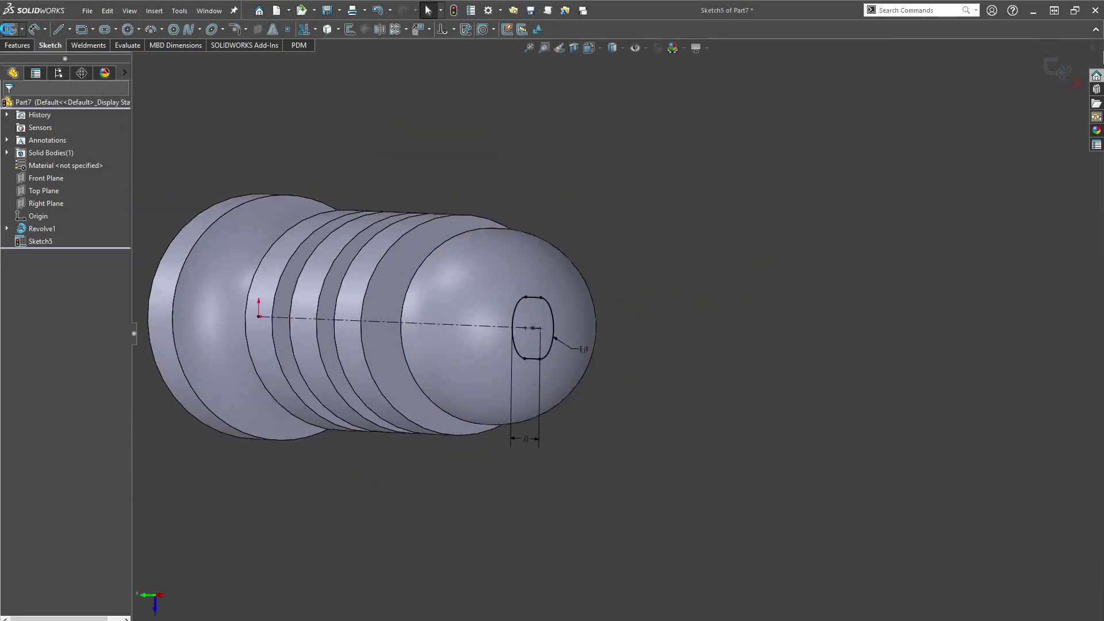
left_click(63, 175)
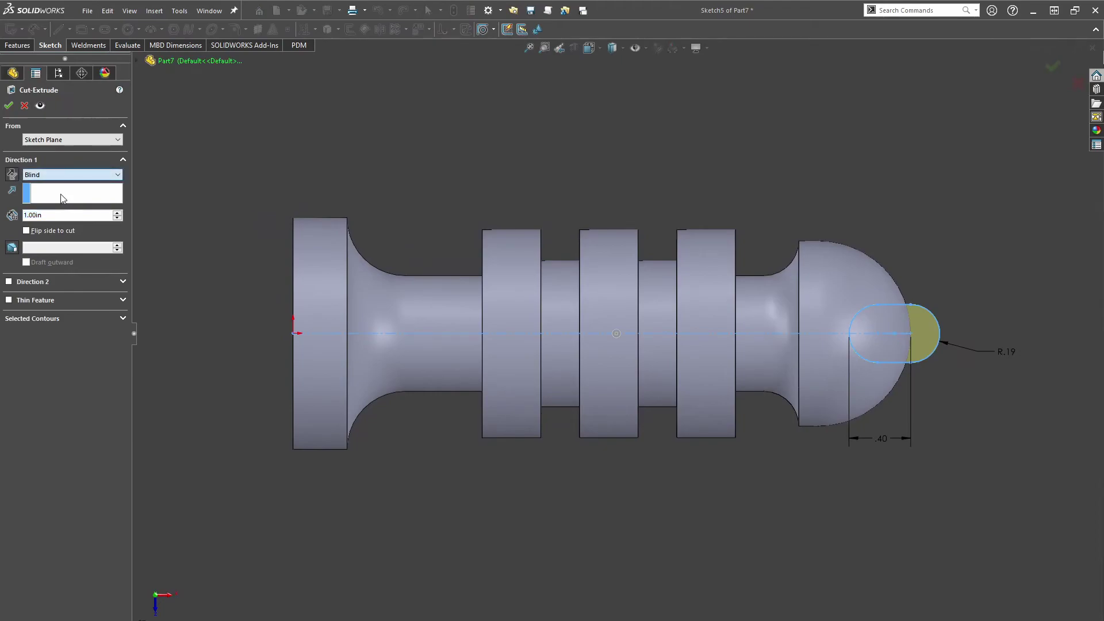
left_click(64, 203)
key("Return")
scroll(920, 449, "up", 2)
middle_click_drag(947, 454, 812, 275)
middle_click_drag(679, 226, 652, 265)
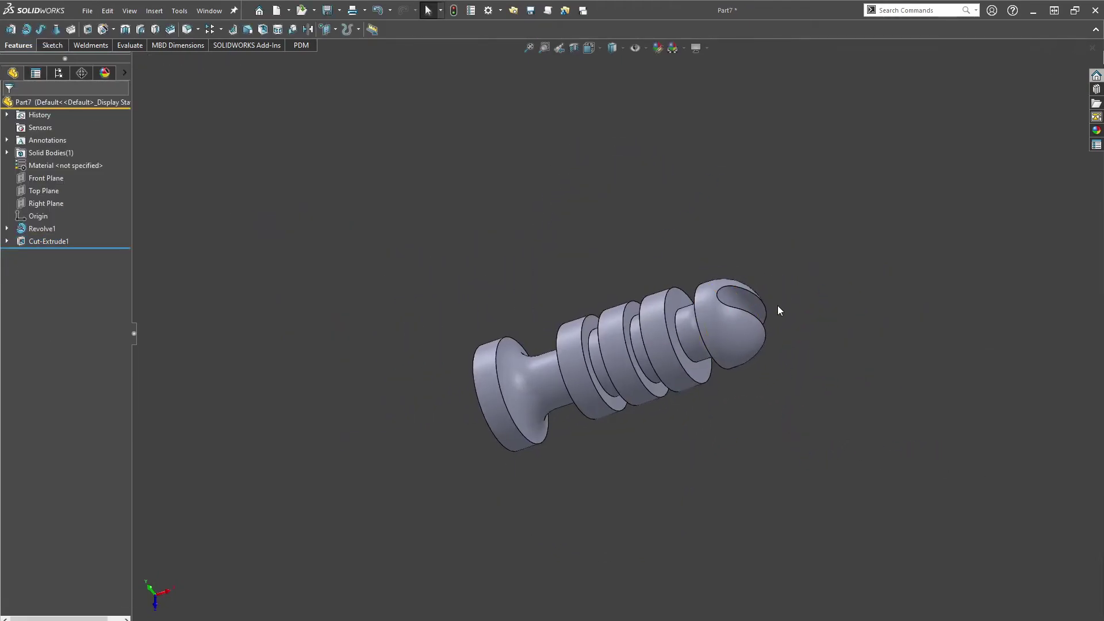
- Circular-pattern the slot cut around the top ring's cylindrical face with 4 equally spaced instances over 360 degrees
scroll(778, 303, "down", 5)
scroll(825, 297, "up", 1)
middle_click_drag(768, 319, 650, 270)
left_click(65, 241)
left_click(209, 29)
left_click(471, 453)
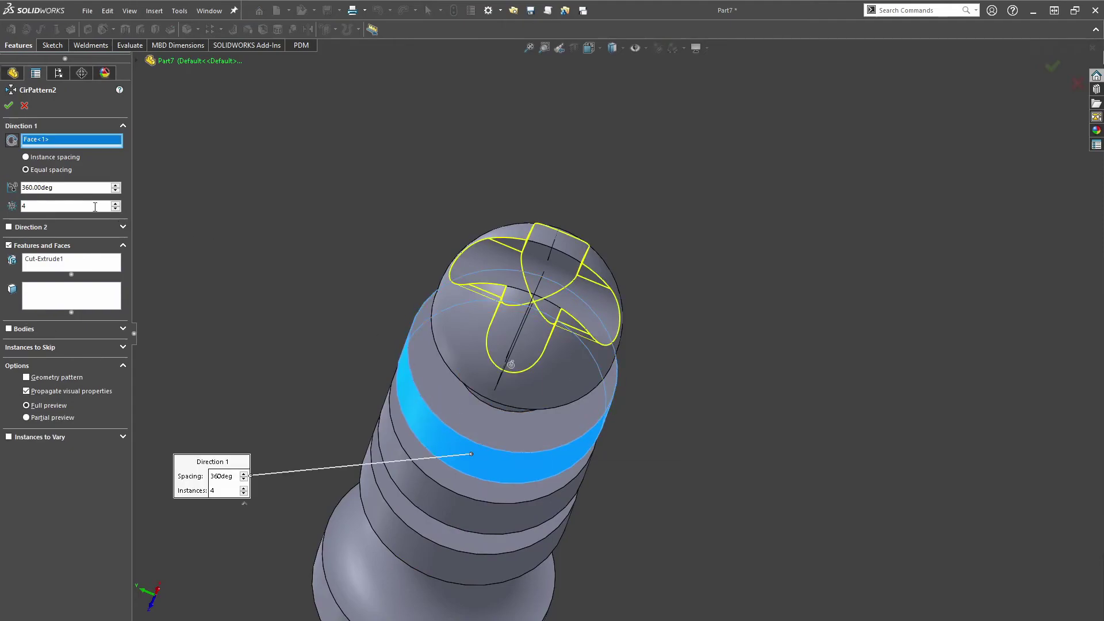
middle_click_drag(523, 222, 479, 274)
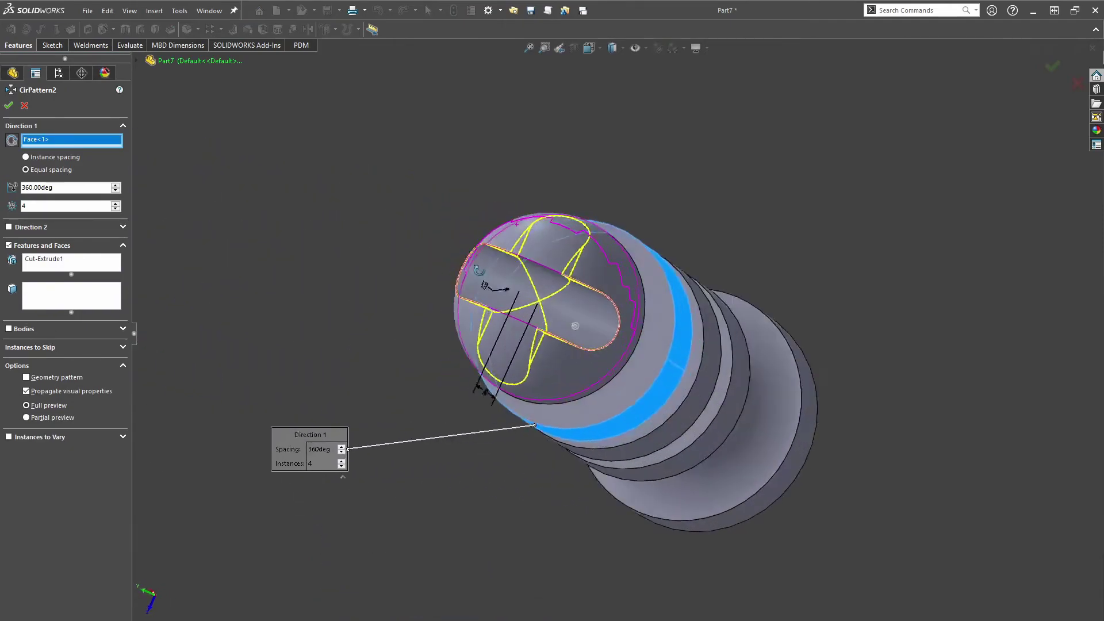
left_click(10, 107)
middle_click_drag(601, 382, 621, 69)
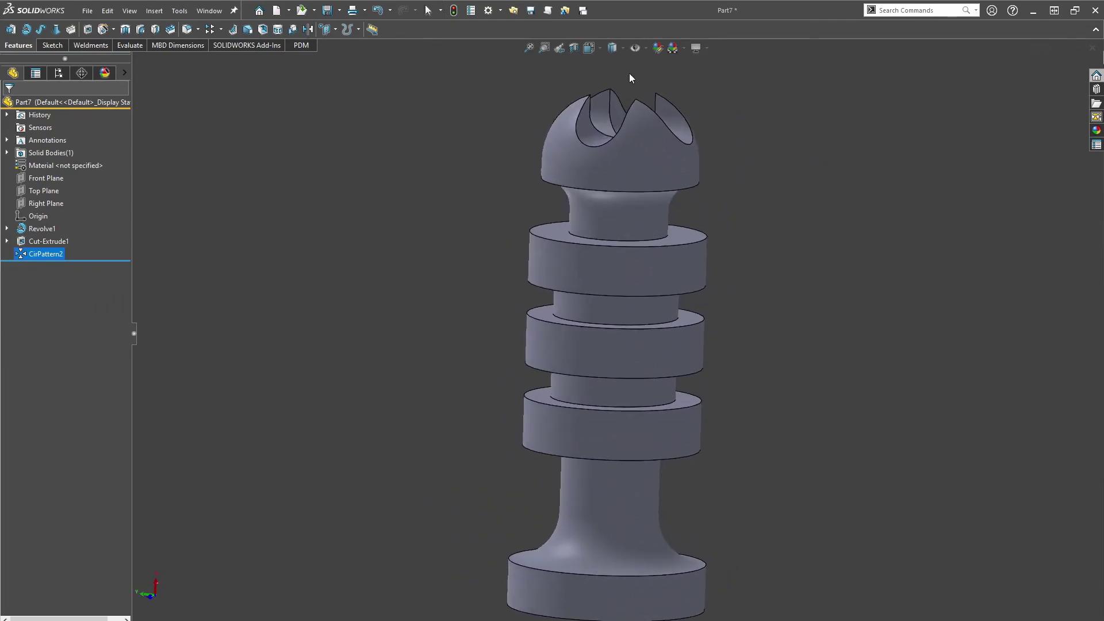
- Edit the revolve's profile sketch and set the ring width to 0.25 in
scroll(698, 326, "up", 4)
scroll(697, 326, "down", 3)
middle_click_drag(698, 326, 665, 315)
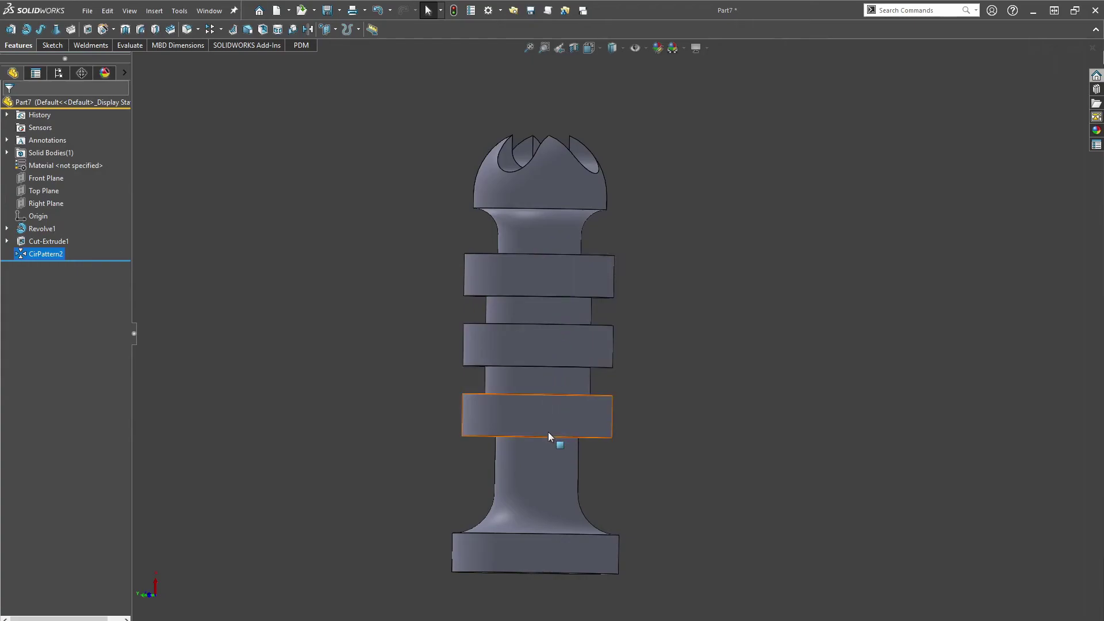
left_click(550, 469)
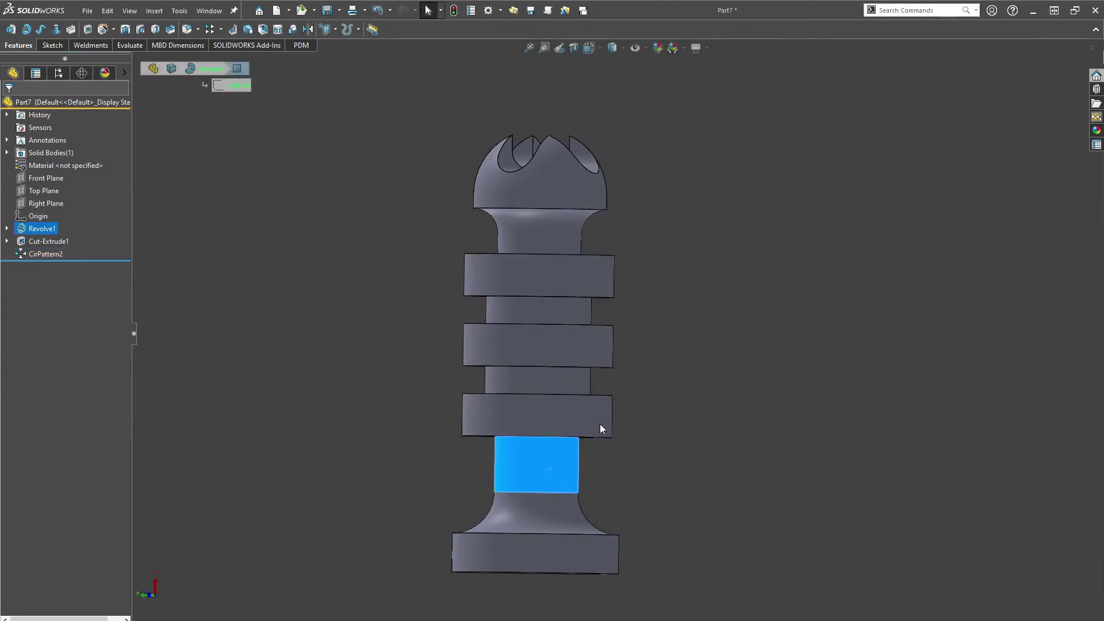
left_click(597, 422)
scroll(850, 309, "down", 5)
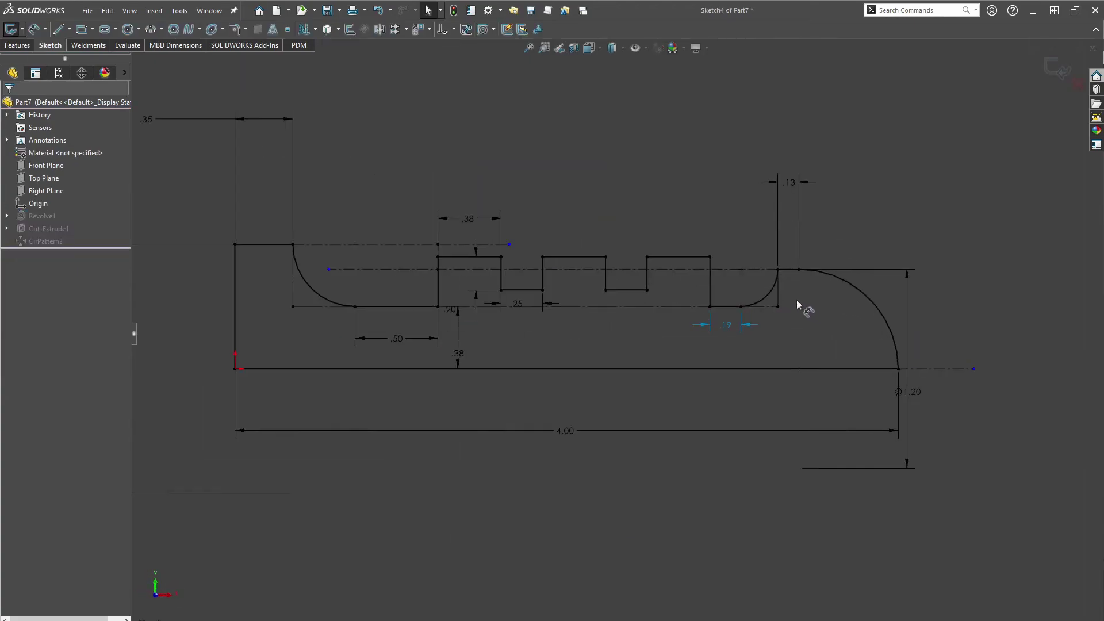
double_click(465, 218)
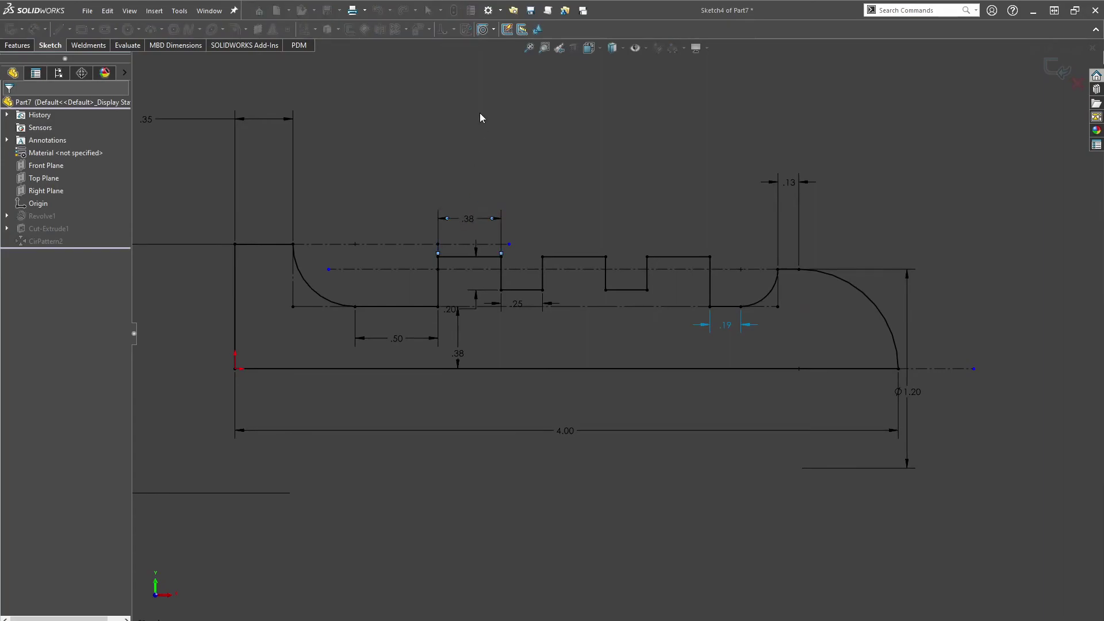
key("Return")
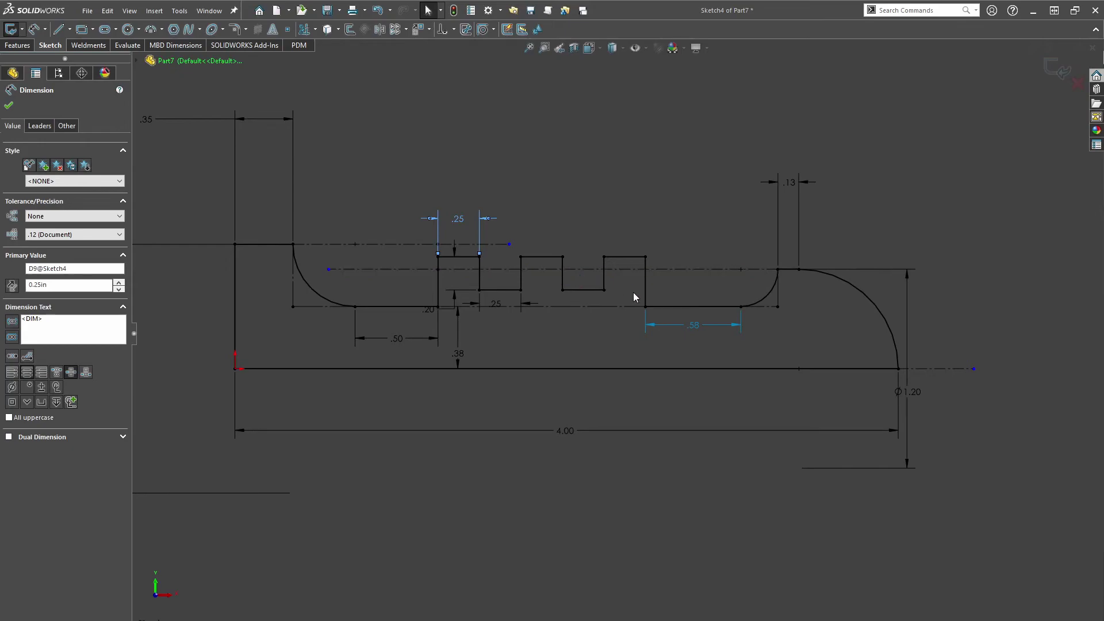
left_click(762, 298)
key("Escape")
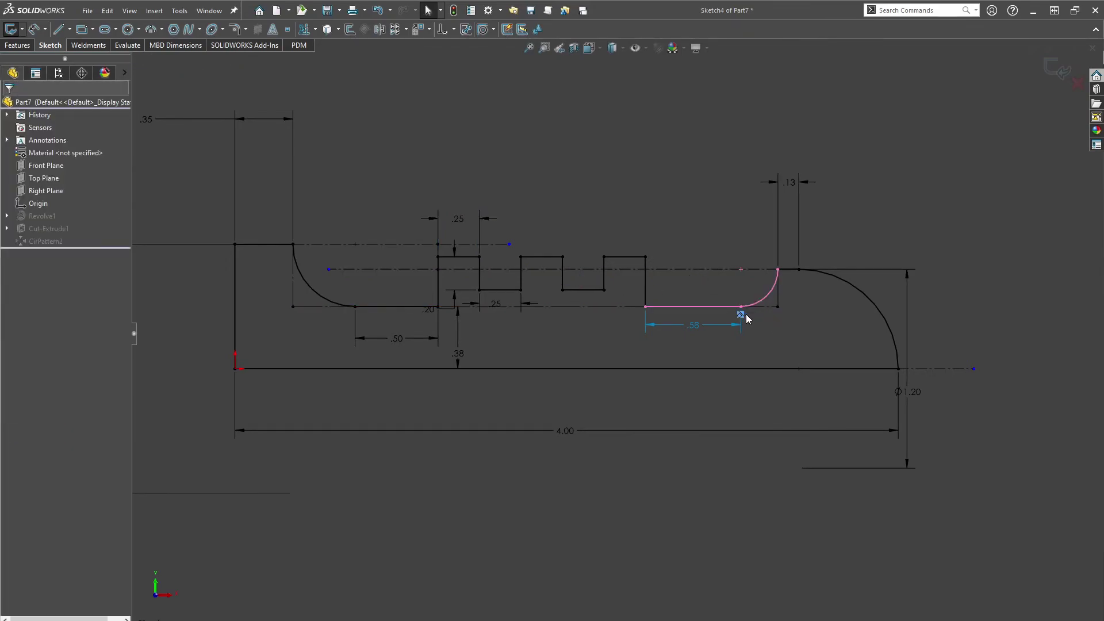
- Remove the upper neck arc's tangent relations and pull its lower end toward the rings, about 0.23 in from the last ring
mouse_move(741, 308)
left_mouse_down()
mouse_move(698, 313)
mouse_move(744, 288)
mouse_move(706, 287)
mouse_move(717, 280)
left_mouse_up()
left_click(771, 286)
key("Escape")
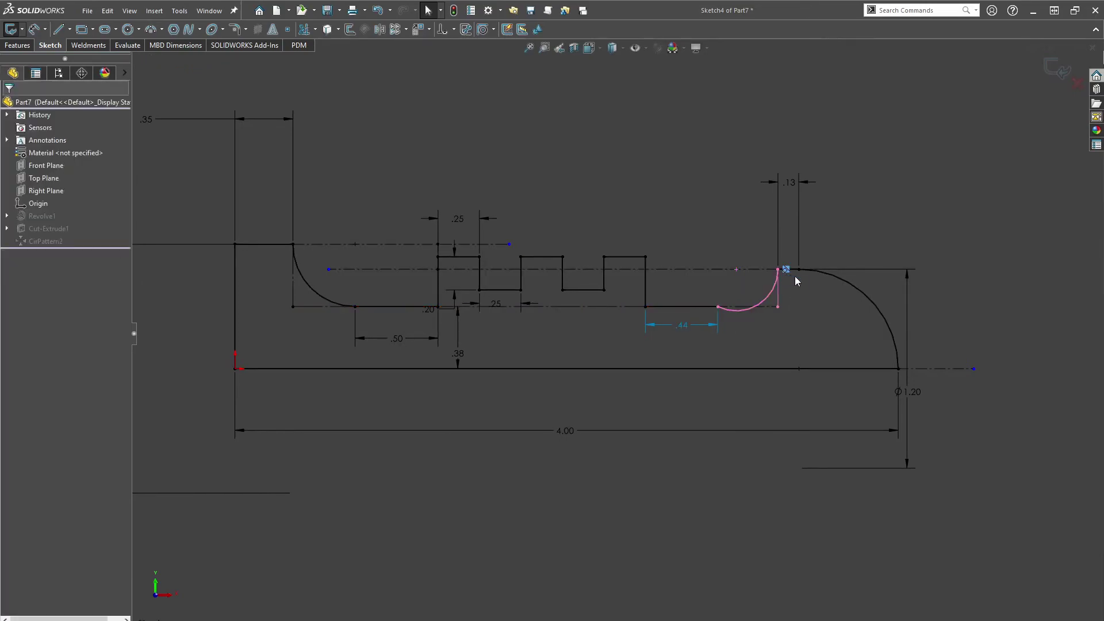
left_click_drag(718, 307, 684, 313)
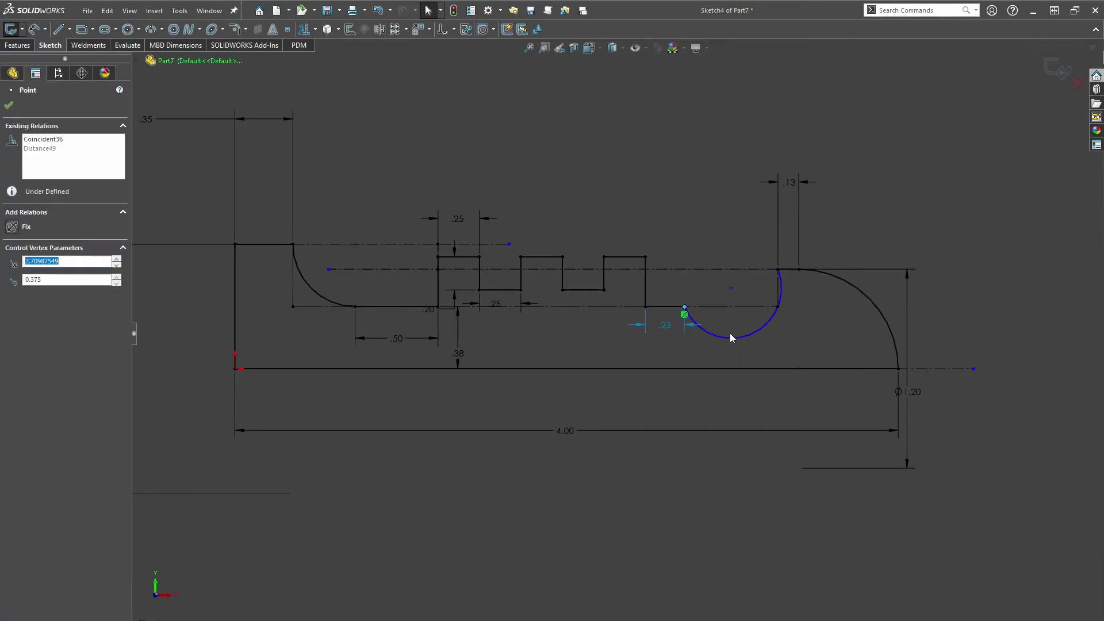
- Make the upper neck arc tangent to the horizontal neck line and shift its lower end along that line
left_click(739, 338)
left_click(677, 305, "ctrl")
left_click(699, 259)
left_click(649, 159)
left_click_drag(729, 310, 688, 307)
left_click(613, 192)
- Dimension the upper neck arc's radius to 0.75 in and exit the sketch to rebuild the part
scroll(780, 328, "down", 1)
key("d")
left_click(737, 288)
left_click(777, 330)
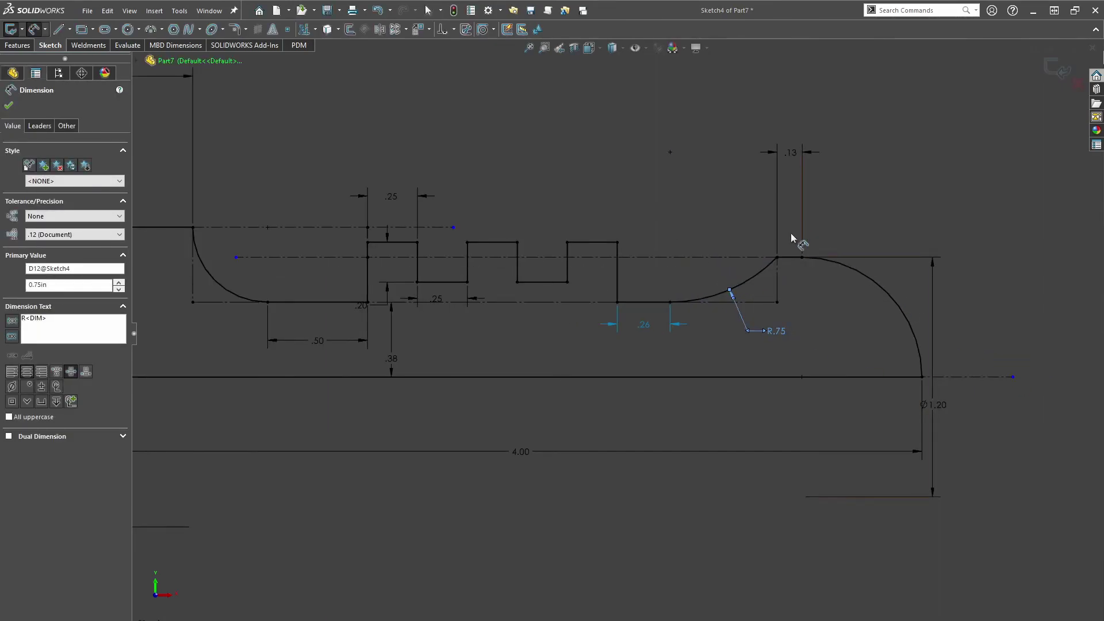
left_click(11, 30)
scroll(633, 293, "up", 4)
mouse_move(776, 450)
middle_mouse_down()
mouse_move(752, 451)
mouse_move(640, 109)
mouse_move(757, 184)
mouse_move(678, 135)
mouse_move(717, 172)
mouse_move(655, 276)
middle_mouse_up()
scroll(565, 338, "down", 1)
middle_click_drag(566, 338, 583, 310)
scroll(572, 358, "down", 3)
scroll(595, 449, "up", 3)
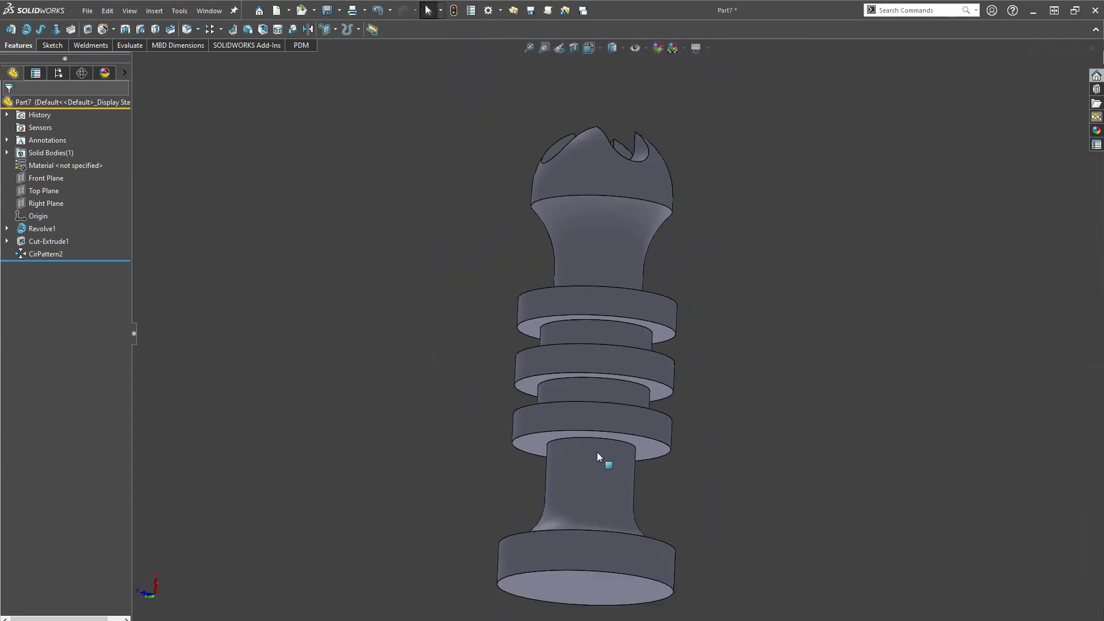
- Start a fillet on the two cylindrical faces between the rings and the edges where the shaft meets the outermost rings
scroll(600, 421, "down", 1)
left_click(187, 29)
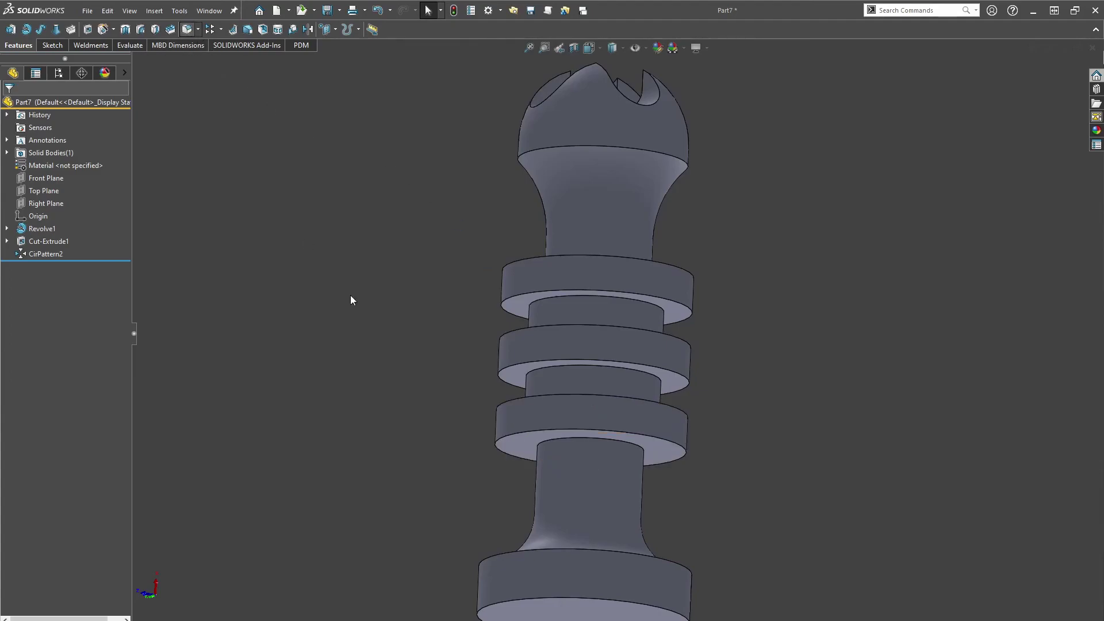
scroll(594, 419, "down", 2)
middle_click_drag(597, 476, 592, 387)
left_click(592, 444)
left_click(575, 372)
left_click(560, 269)
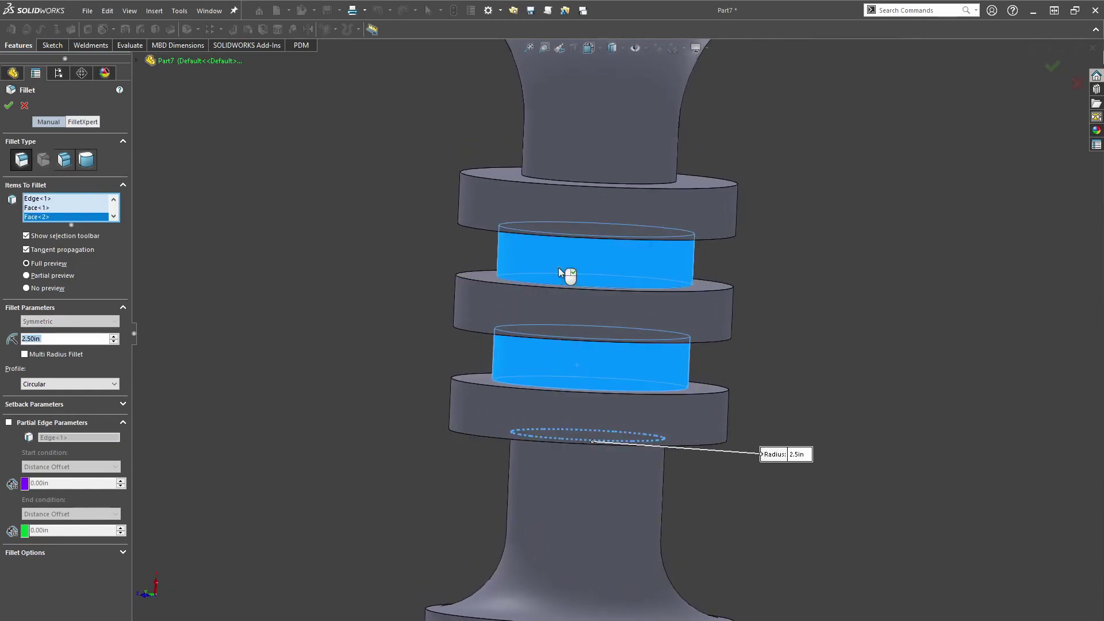
left_click(560, 178)
- Try a 0.05 in fillet radius, increase it to 0.075 in, and apply the fillet
middle_click_drag(568, 422, 569, 471)
left_click_drag(48, 356, 6, 338)
type(".05")
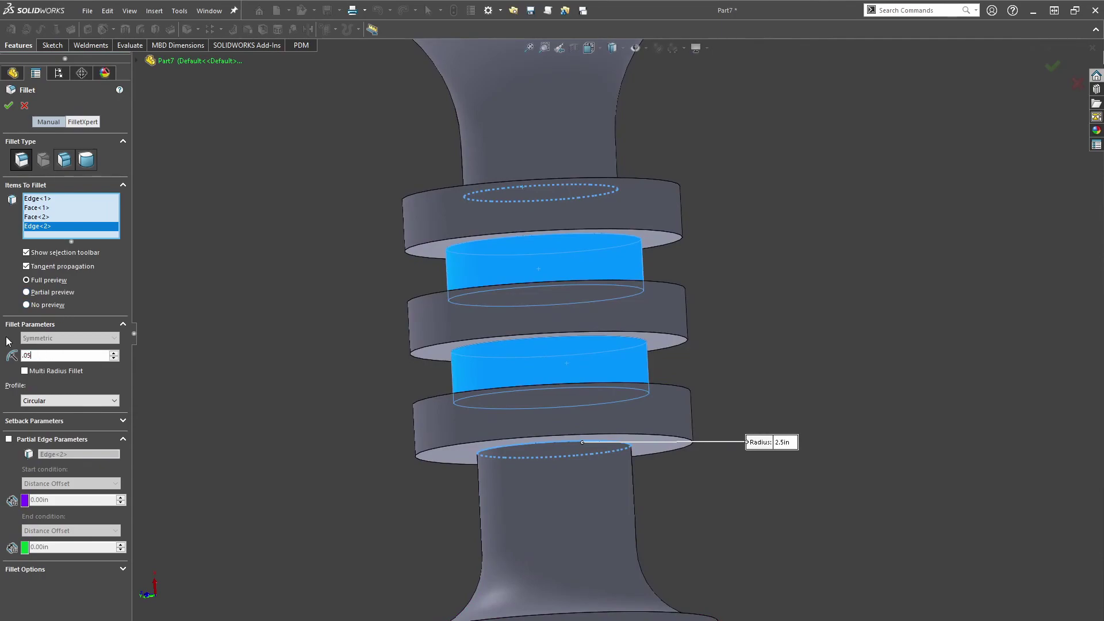
key("Return")
scroll(342, 292, "up", 1)
middle_click_drag(319, 297, 360, 304)
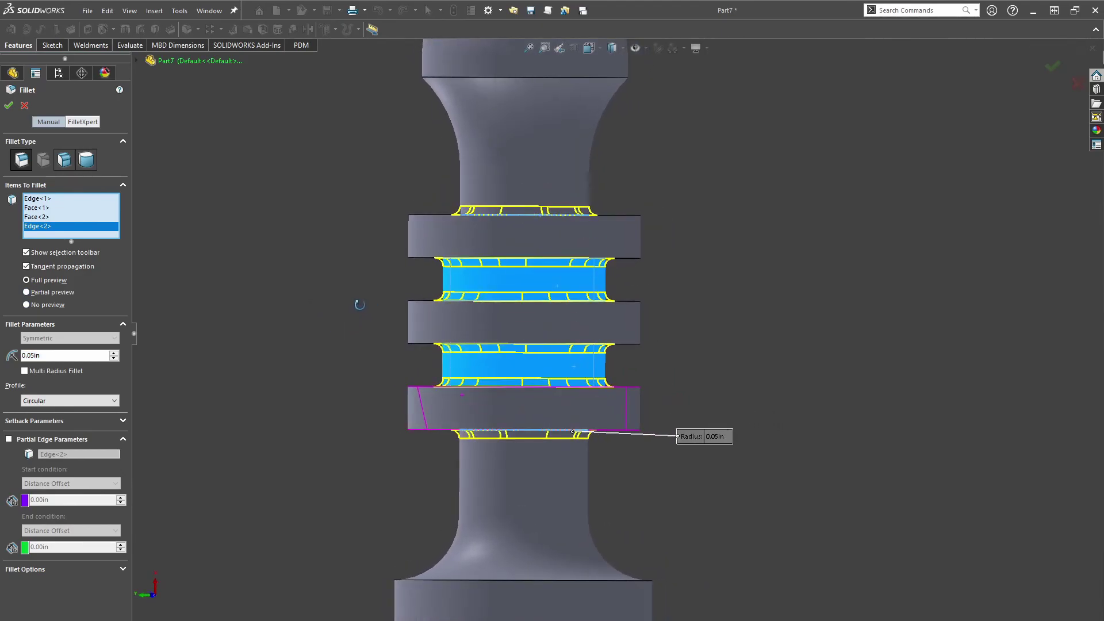
double_click(64, 356)
type(".075")
key("Return")
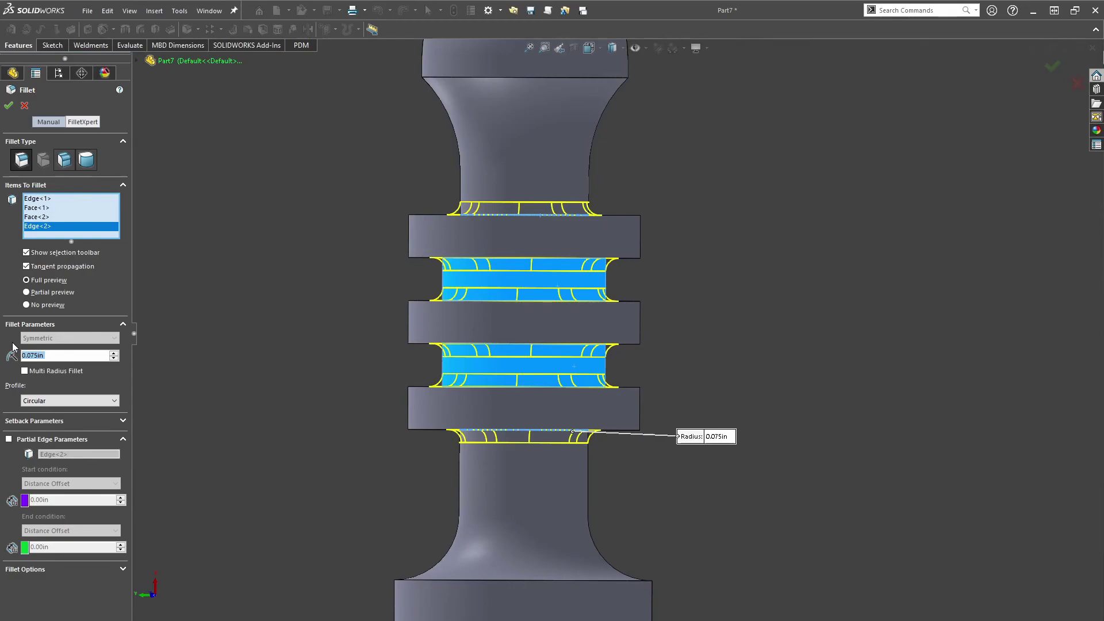
key("Return")
- Start a chamfer on the outer faces of the three rings with a distance of 0.025 in
key("f")
middle_click_drag(756, 388, 535, 286)
scroll(533, 291, "down", 2)
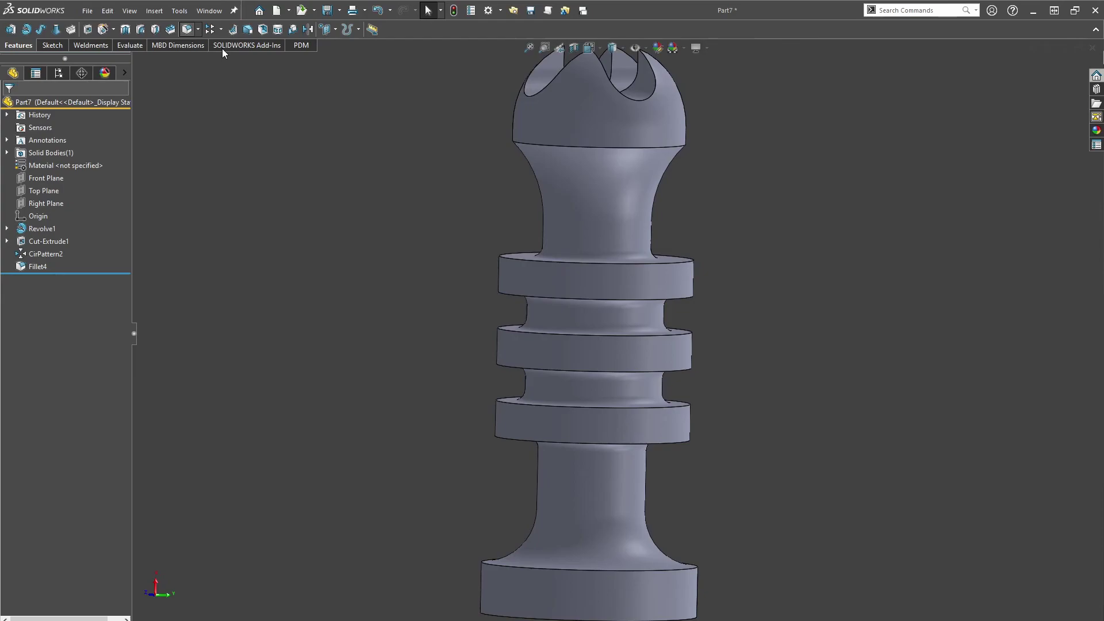
left_click(509, 413)
left_click(512, 348)
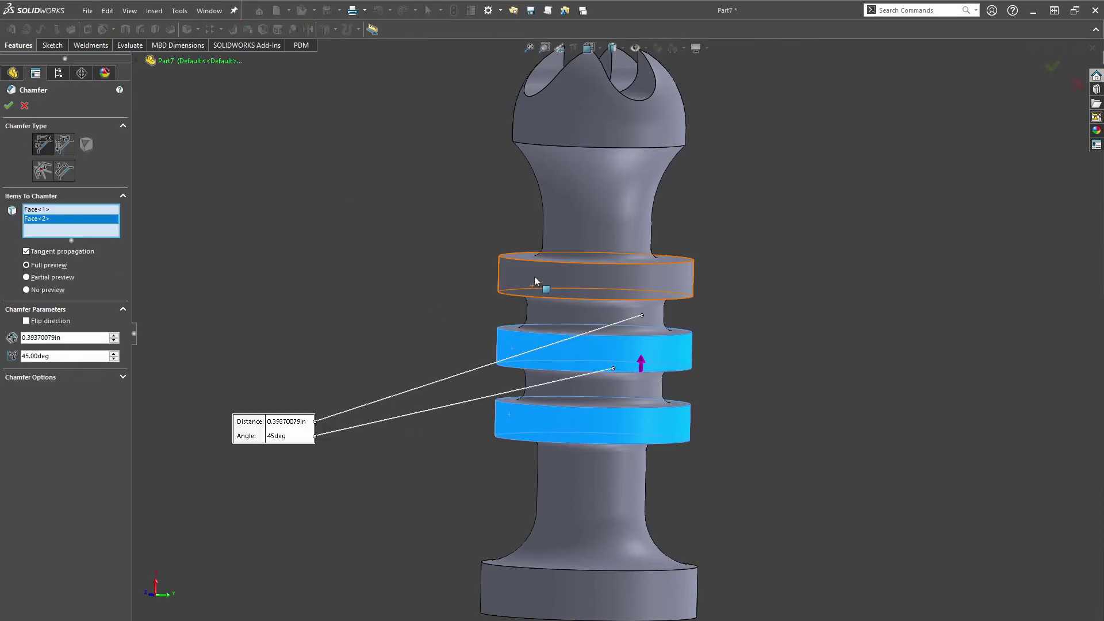
left_click(534, 280)
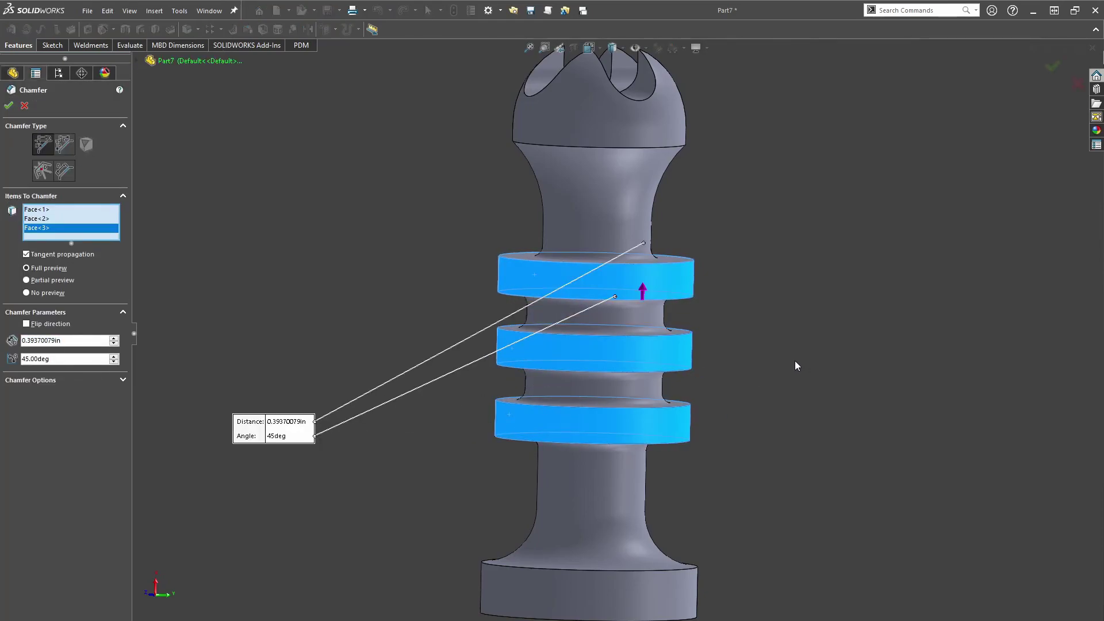
double_click(79, 340)
type(".025")
key("Return")
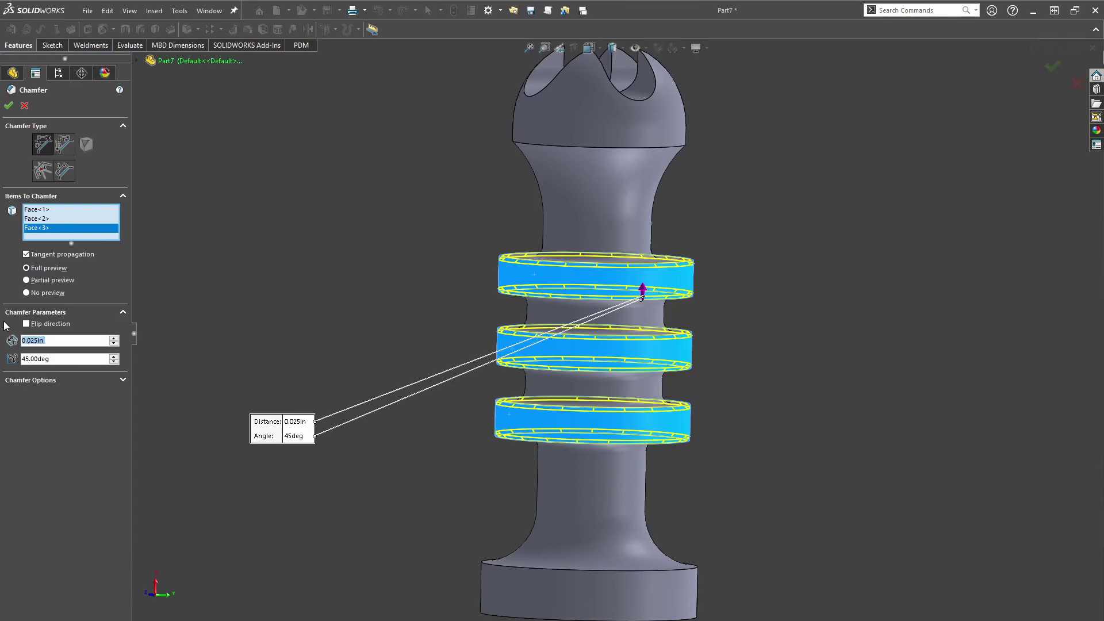
- Try a 0.2 in chamfer distance, change it to 0.15 in with a 30 degree angle, and apply the ring chamfers
type(".0")
key("Return")
type(".")
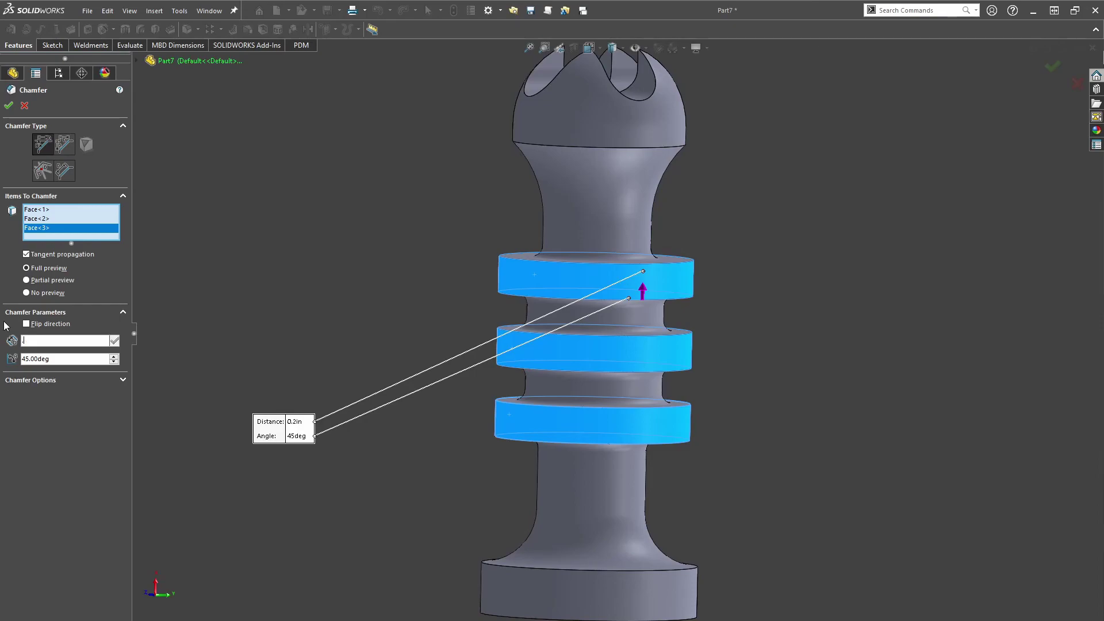
type("05")
key("Return")
key("Return")
type("30")
key("Return")
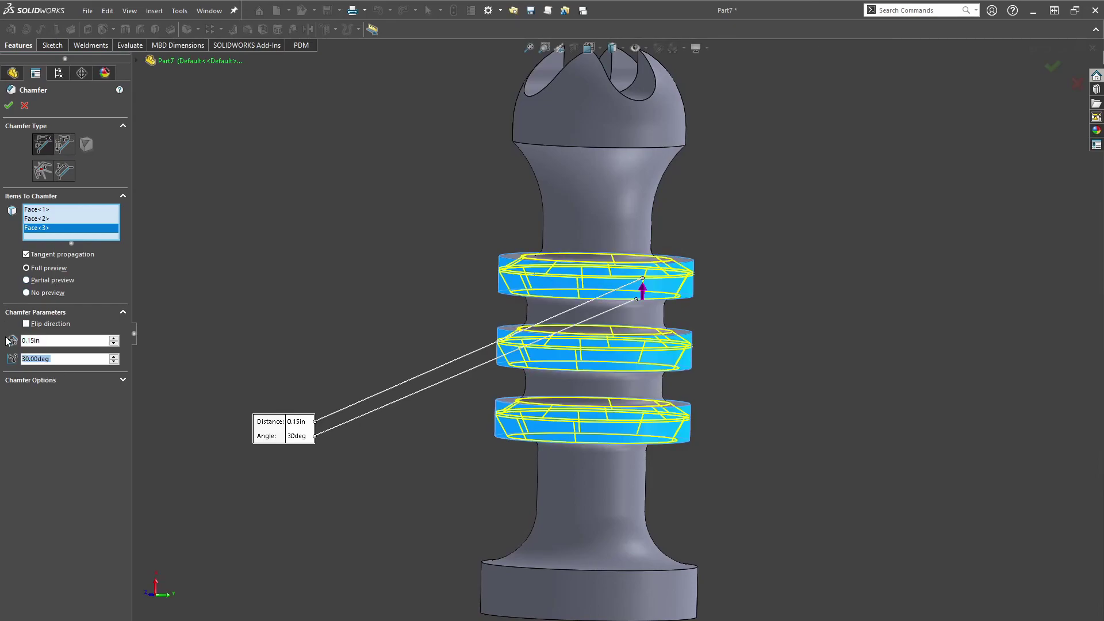
scroll(631, 409, "down", 5)
middle_click_drag(631, 409, 692, 429)
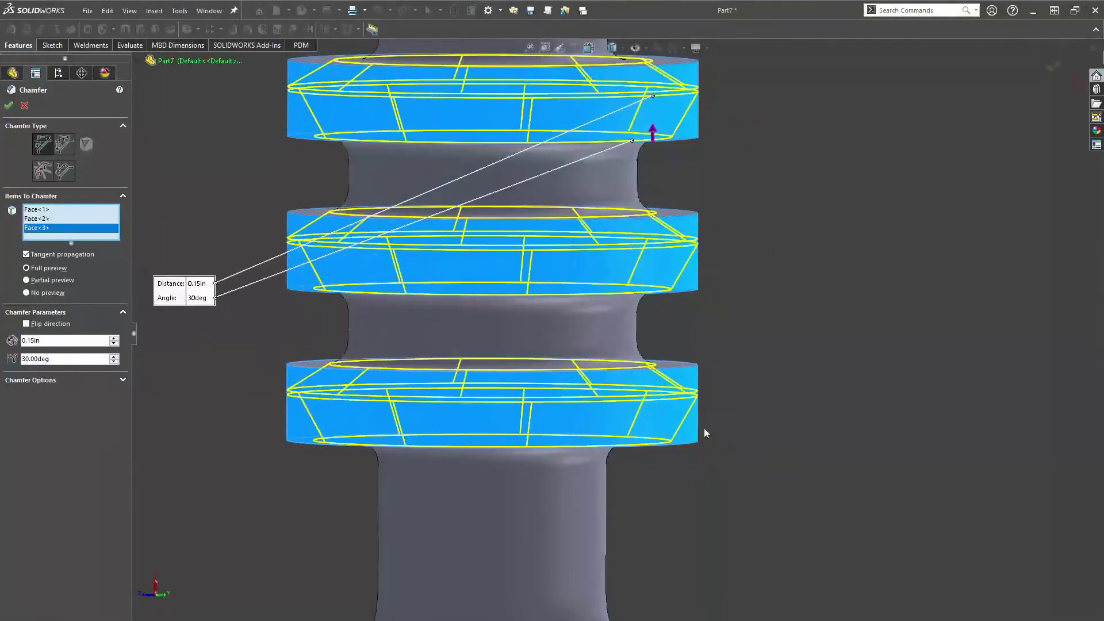
scroll(743, 446, "up", 3)
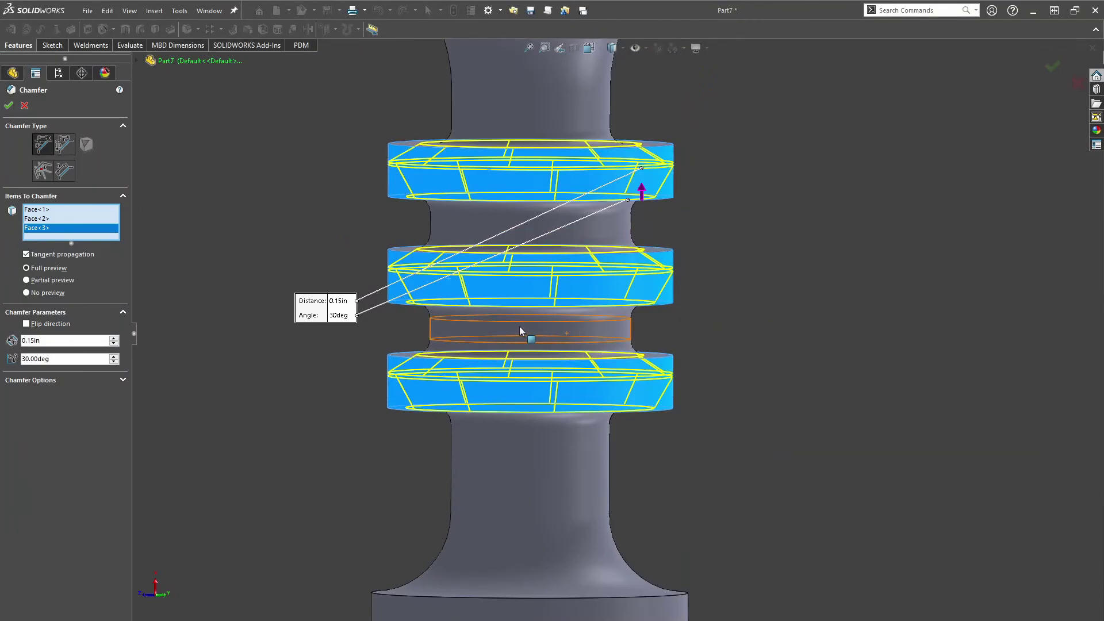
left_click(8, 106)
- Examine the chamfered rings and slotted head of the piece from several angles
scroll(731, 316, "up", 2)
middle_click_drag(775, 371, 578, 337)
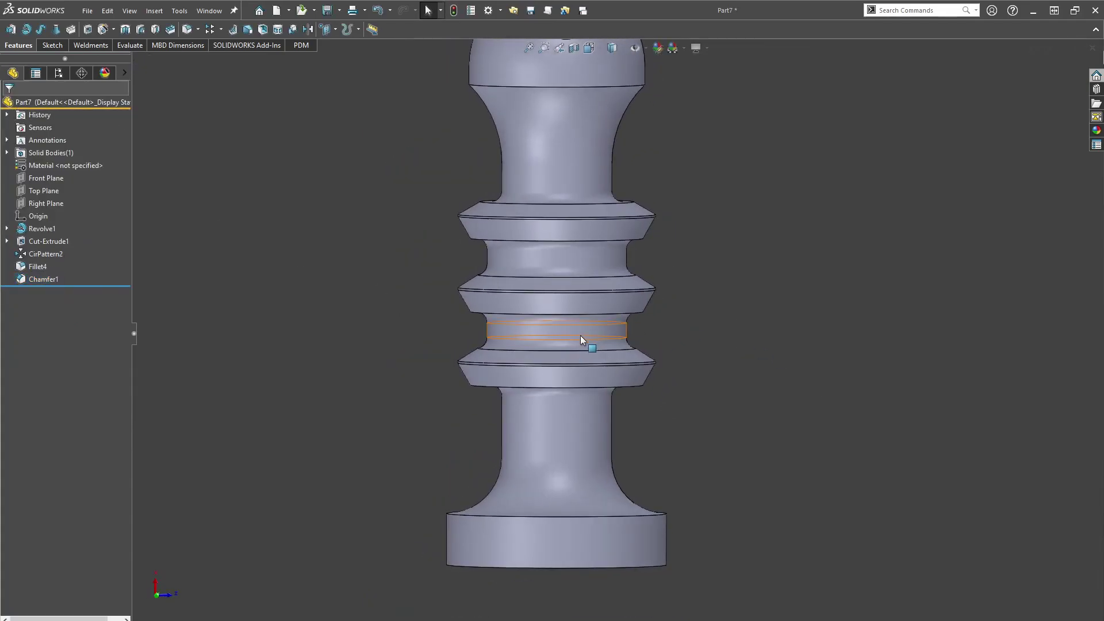
scroll(575, 316, "up", 2)
middle_click_drag(572, 296, 744, 514)
scroll(734, 355, "down", 3)
key("Escape")
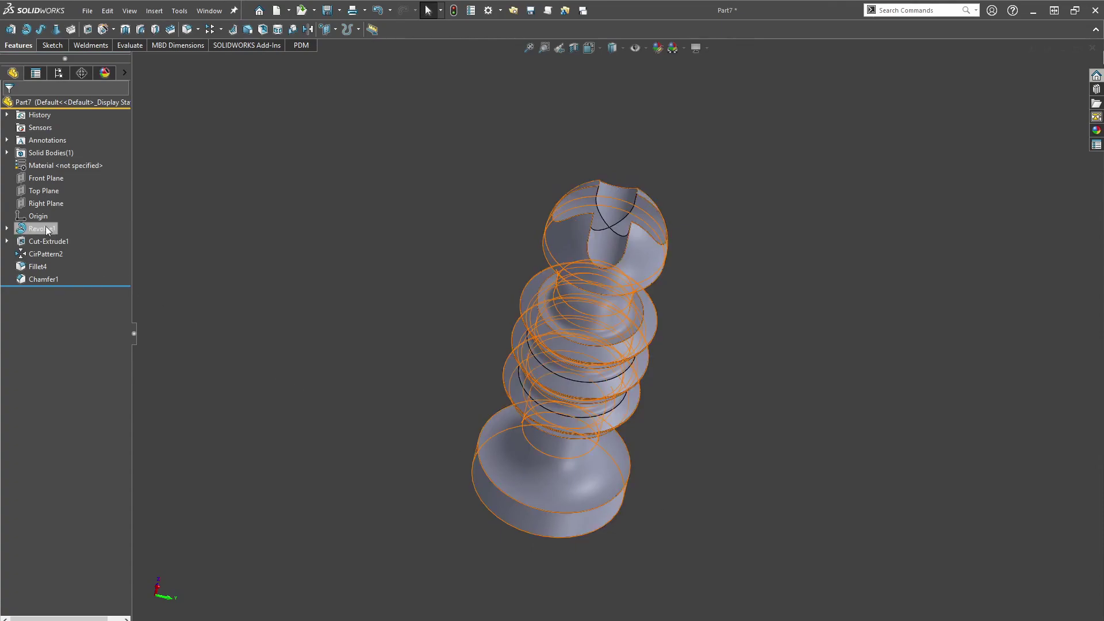
scroll(726, 410, "down", 4)
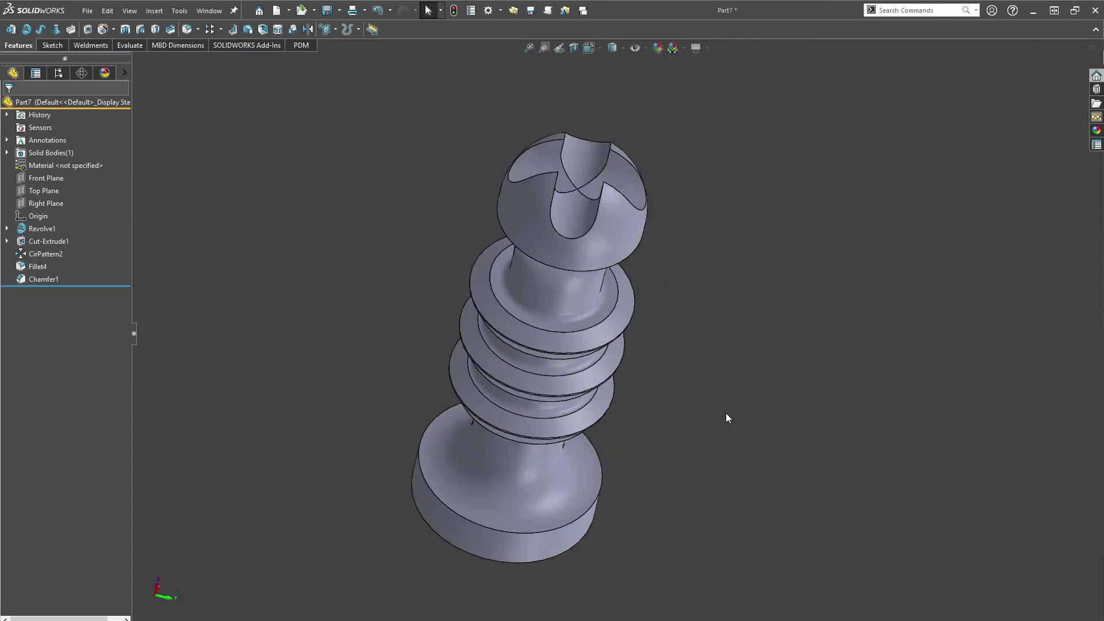
- Fillet the sharp inner edges where the slots cross in the head with a 0.075 in radius
middle_click_drag(729, 311, 619, 142)
key("ctrl+shift+z")
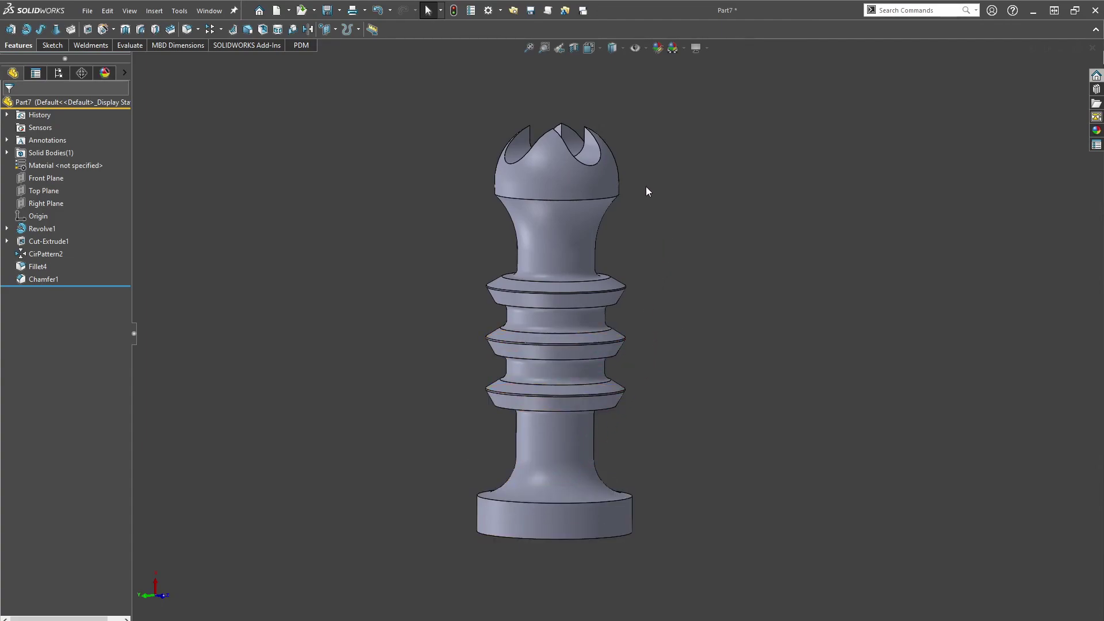
scroll(646, 189, "down", 3)
scroll(707, 322, "up", 2)
middle_click_drag(707, 345, 680, 340)
scroll(656, 299, "down", 4)
middle_click_drag(601, 281, 435, 194)
key("Return")
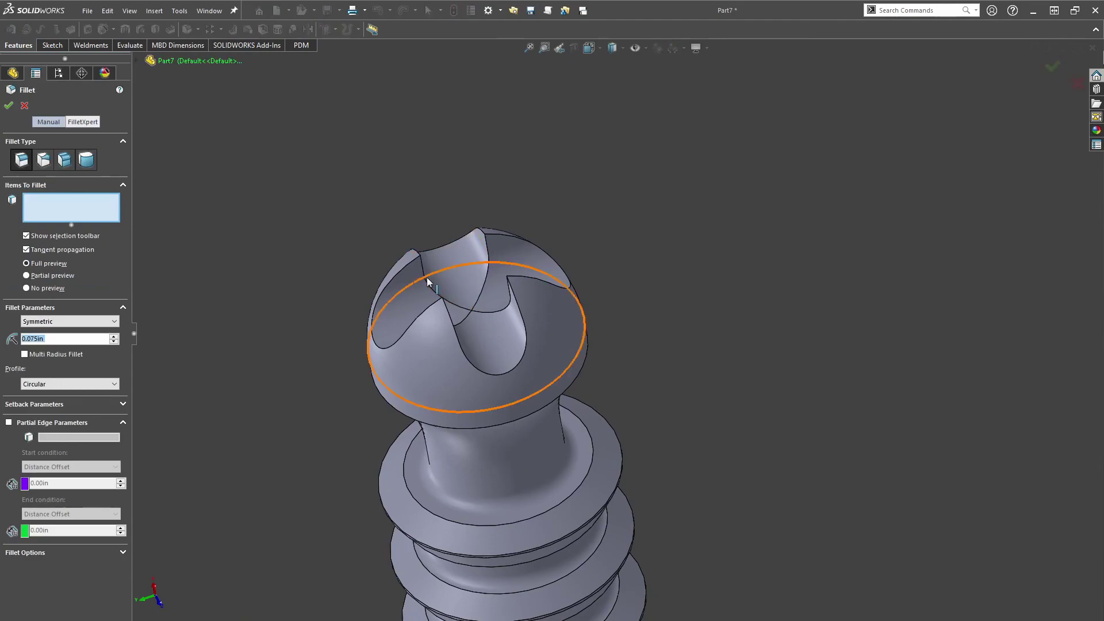
left_click(423, 269)
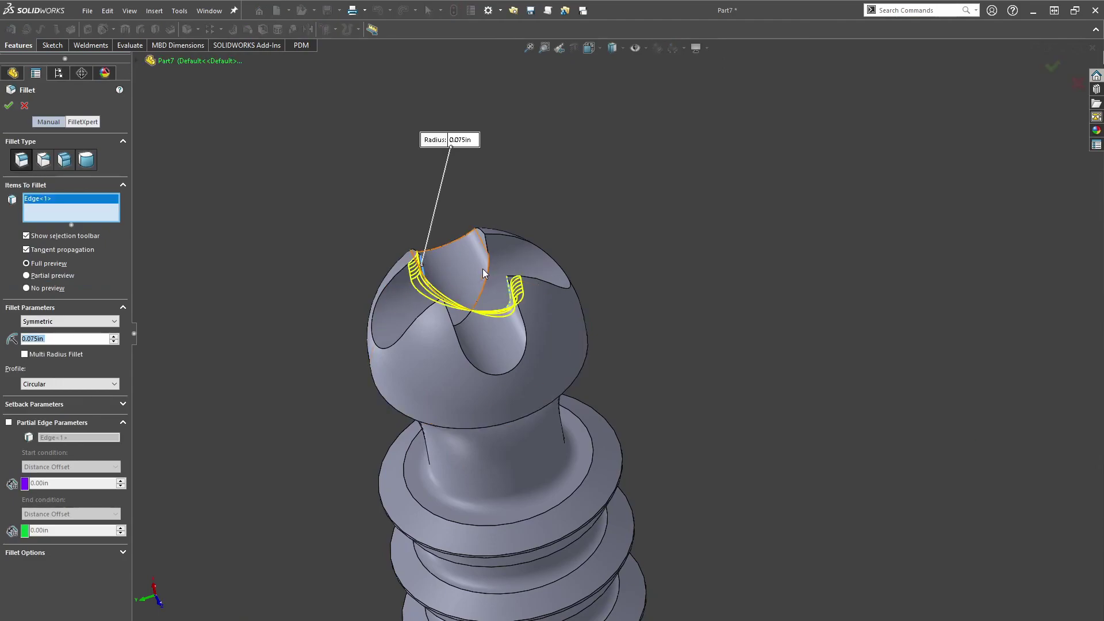
scroll(486, 253, "down", 3)
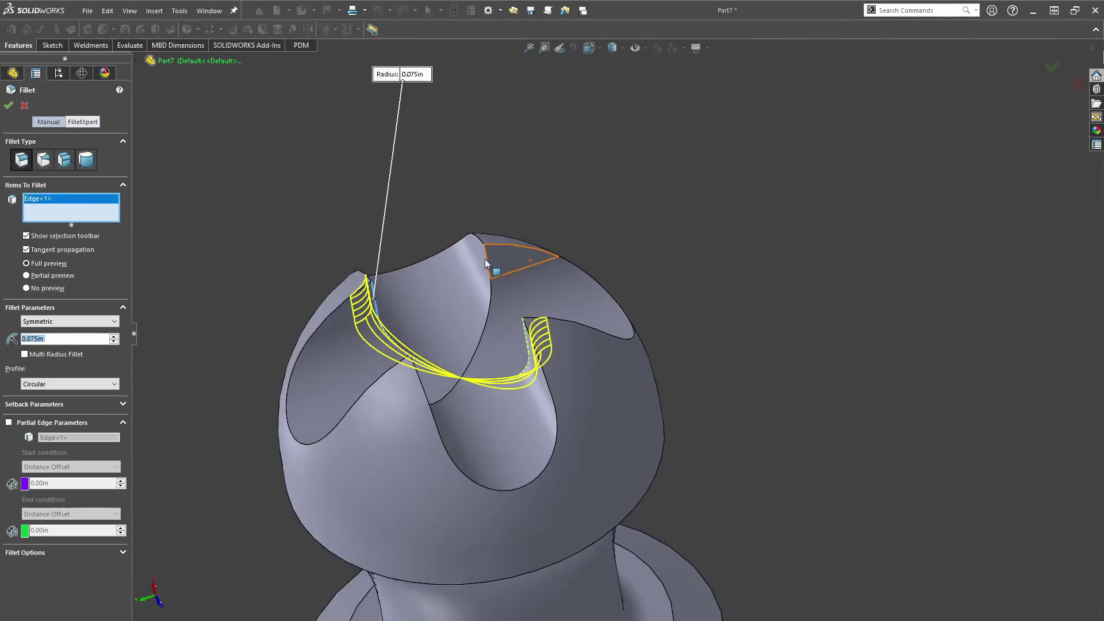
left_click(488, 257)
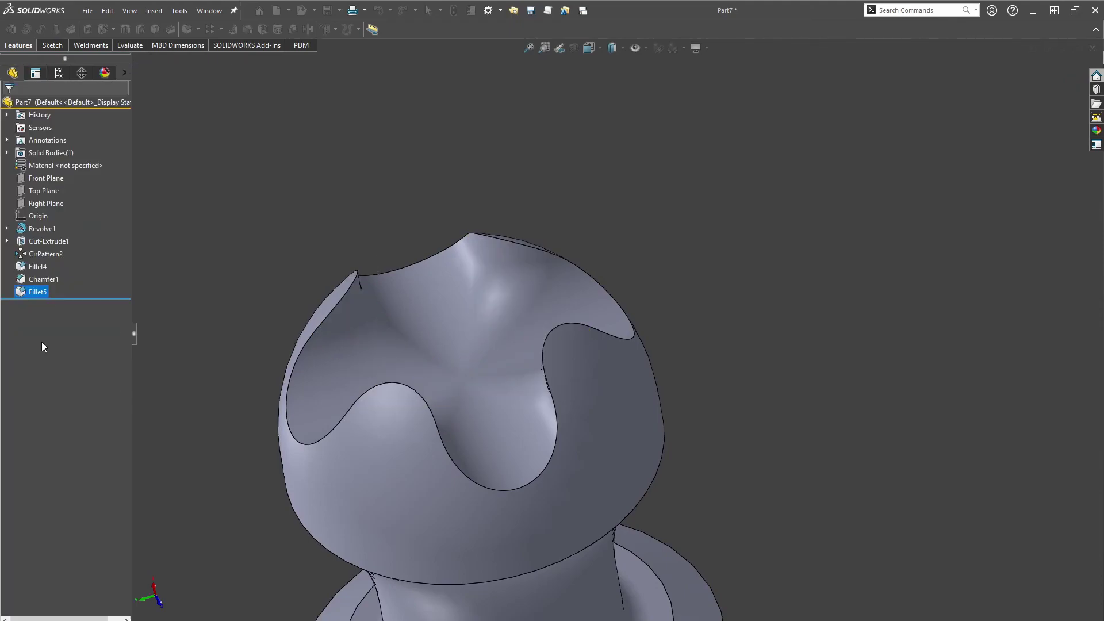
key("Return")
- Start a chamfer on the wavy outer edge of the slots around the head
scroll(646, 419, "up", 5)
middle_click_drag(645, 419, 821, 398)
scroll(776, 431, "up", 5)
scroll(665, 353, "down", 8)
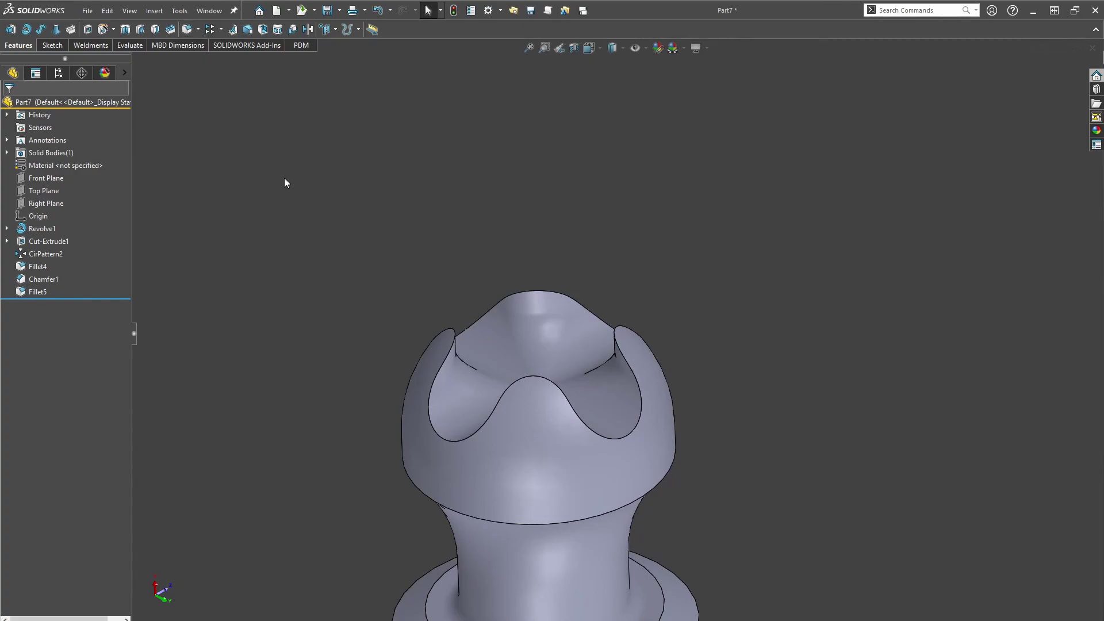
key("Return")
left_click(492, 408)
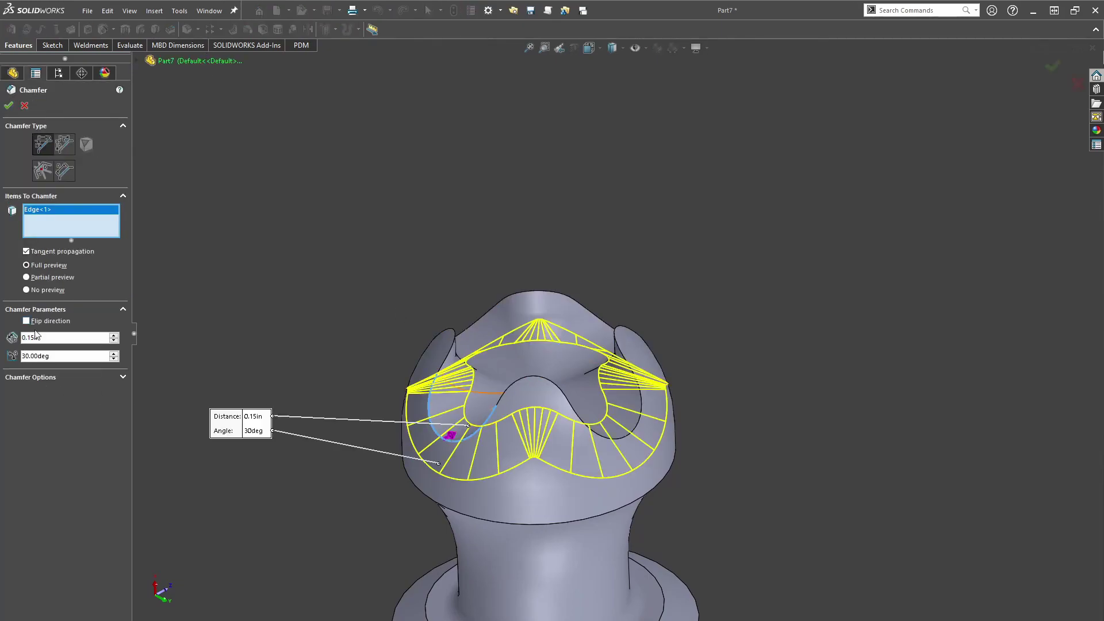
- Try a 0.2 in chamfer distance, change it to 0.05 in, and apply the chamfer to the head
double_click(54, 338)
type("0.2")
key("Return")
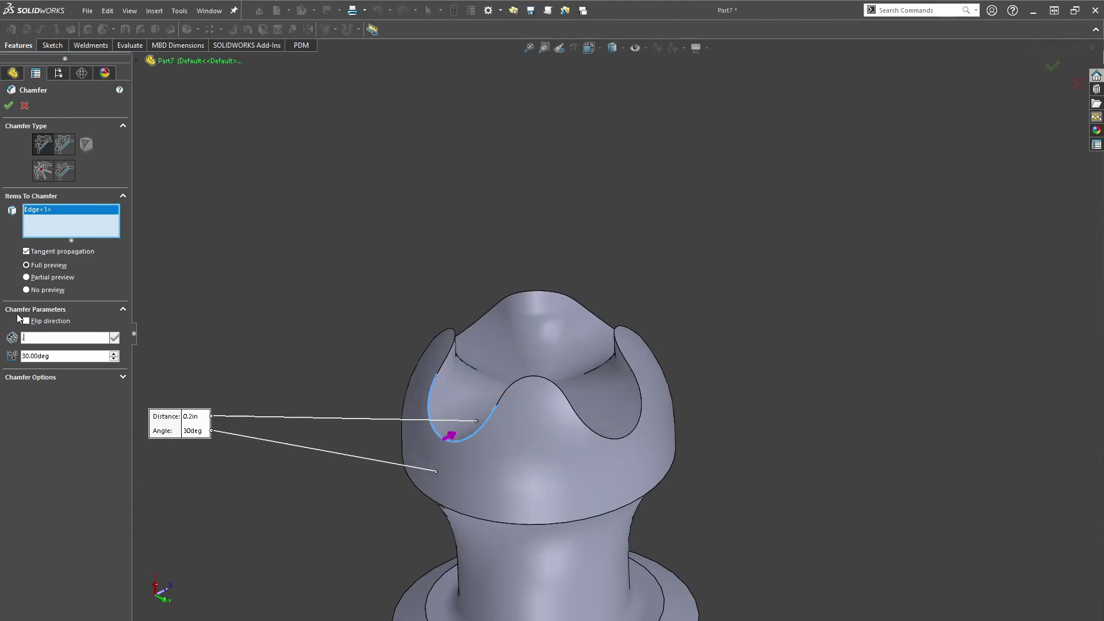
type("05")
key("Return")
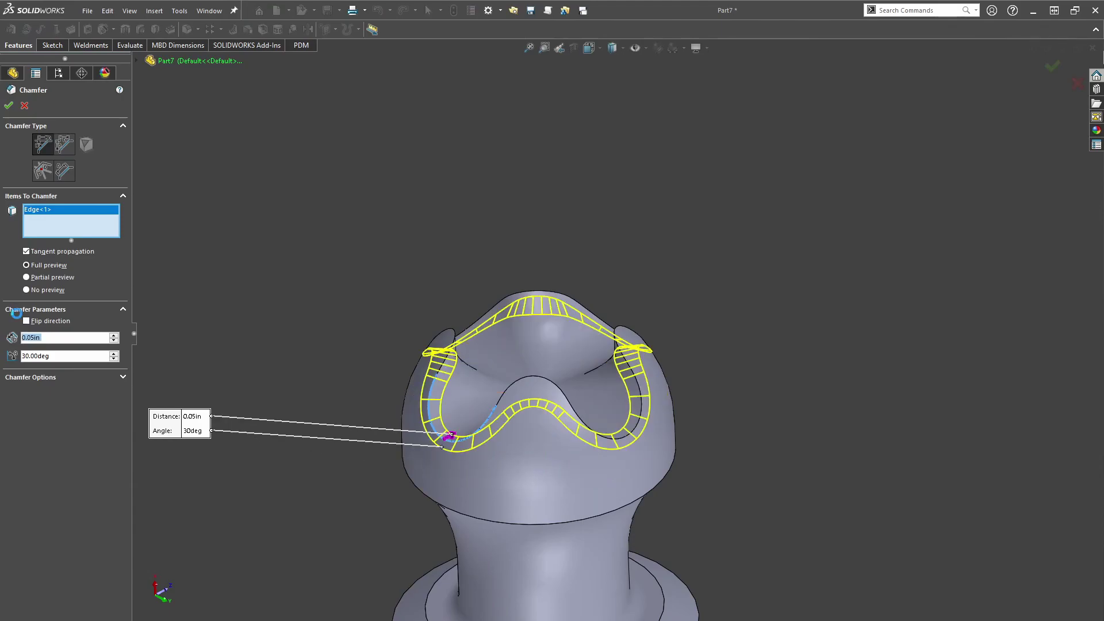
key("Return")
scroll(424, 237, "up", 5)
middle_click_drag(807, 335, 362, 402)
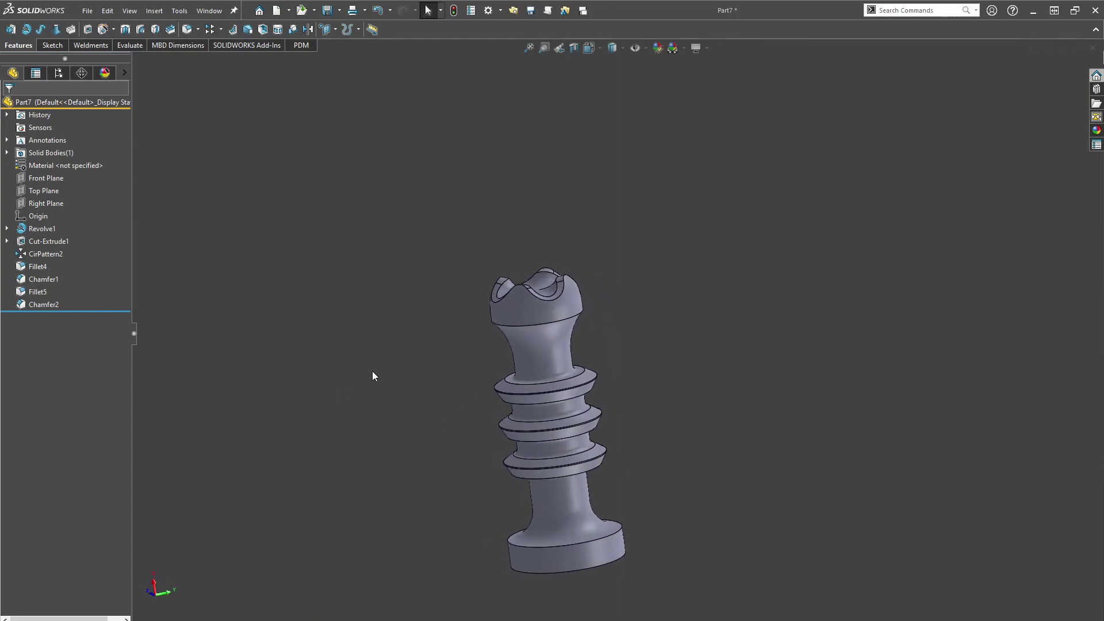
middle_click_drag(618, 462, 408, 438)
scroll(641, 435, "down", 2)
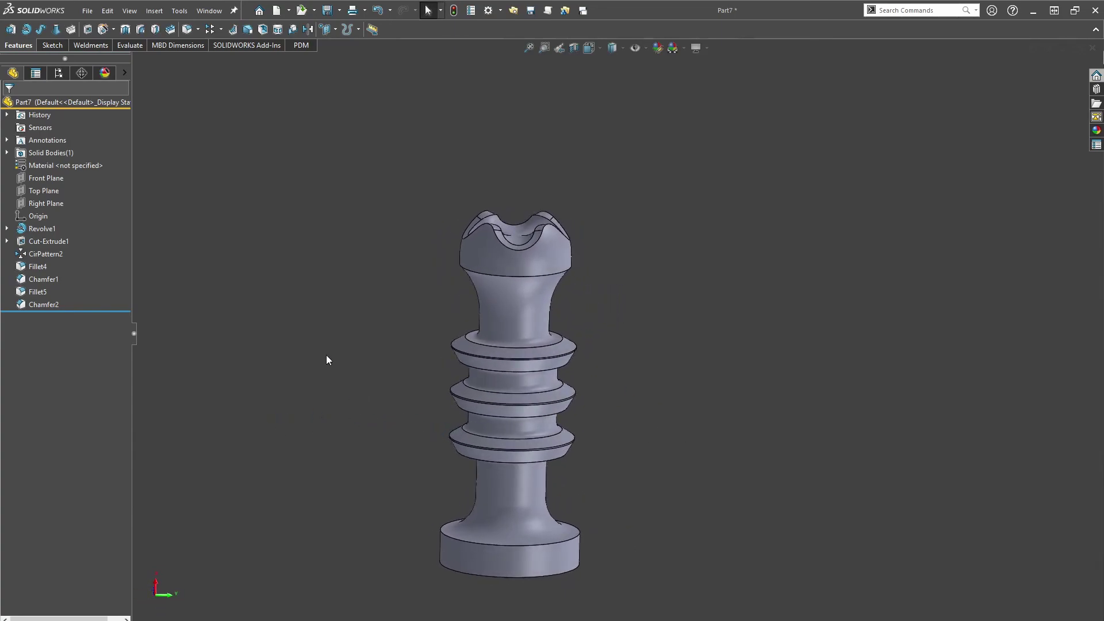